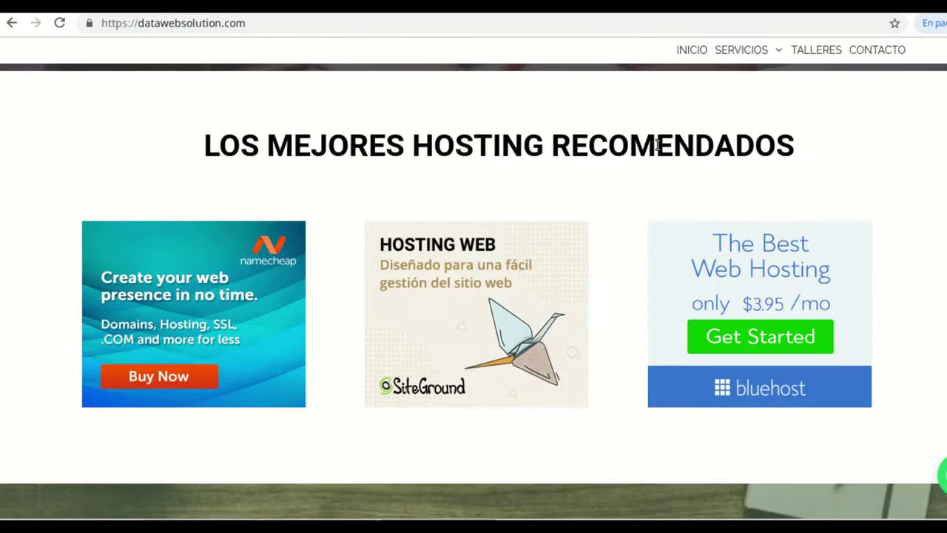
scroll(685, 256, "up", 10)
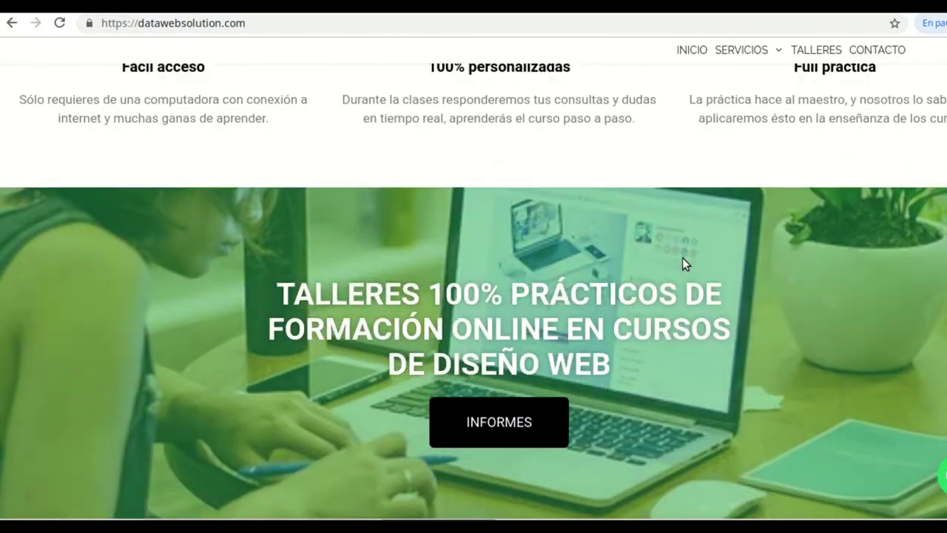
Open localhost/mercadodiso/wp-admin in a new tab to reach the mercadodiso dashboard
scroll(687, 277, "down", 5)
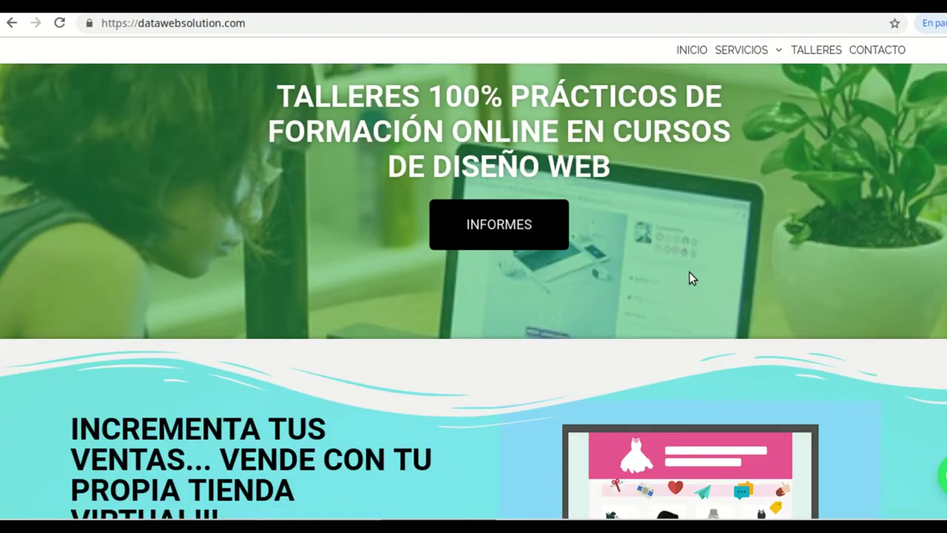
scroll(689, 274, "up", 3)
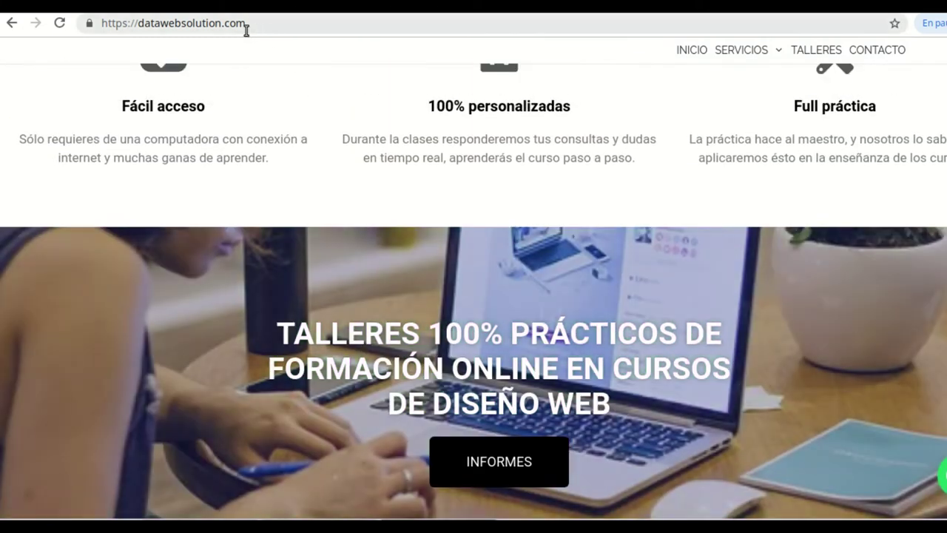
scroll(681, 207, "down", 6)
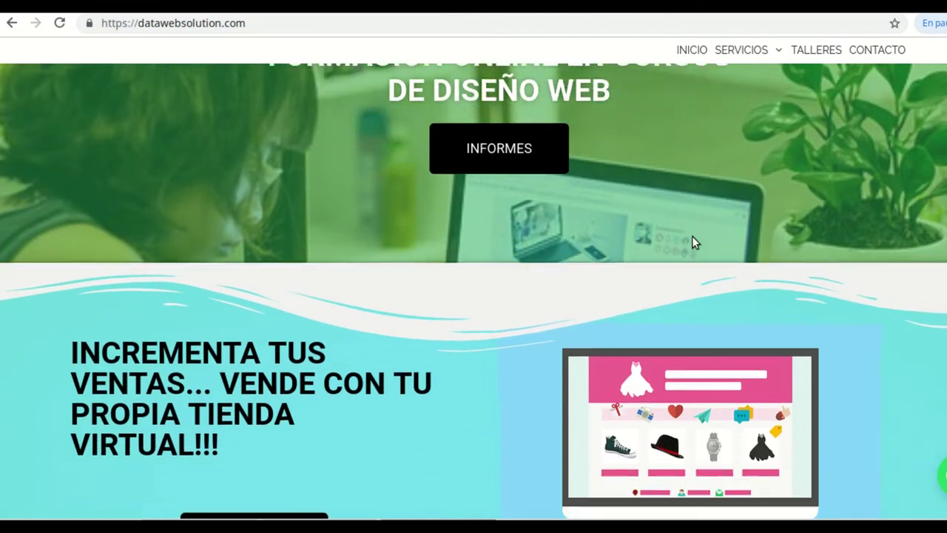
scroll(694, 238, "down", 9)
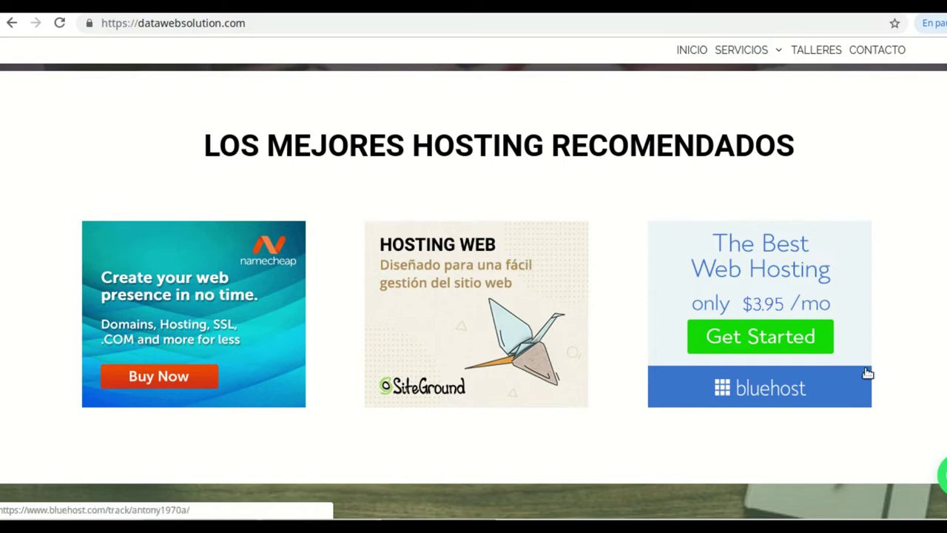
scroll(725, 318, "down", 1)
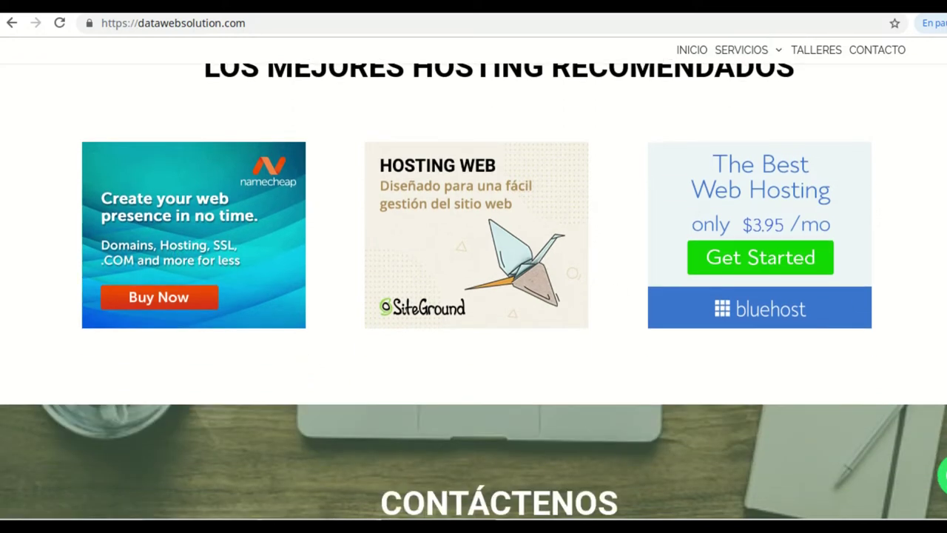
scroll(719, 308, "up", 1)
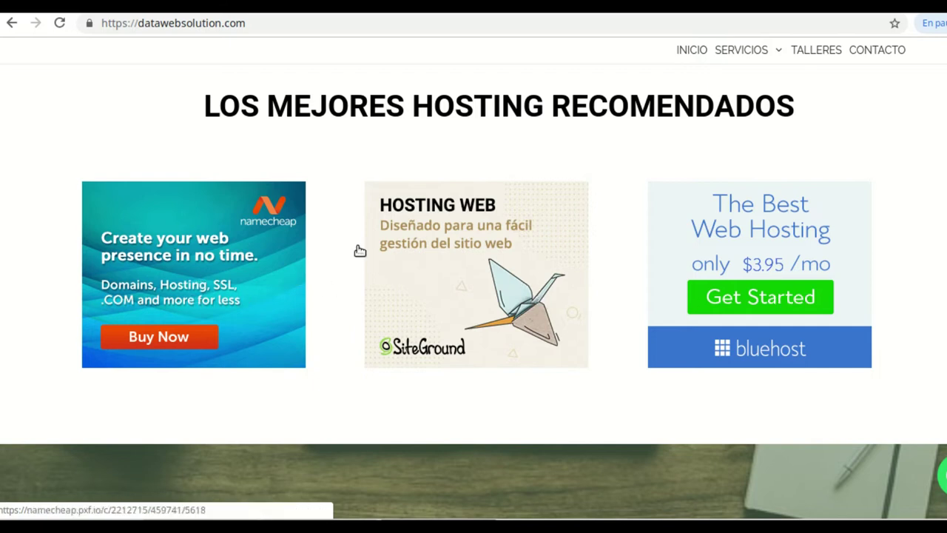
left_click_drag(254, 27, 95, 24)
left_click(248, 23)
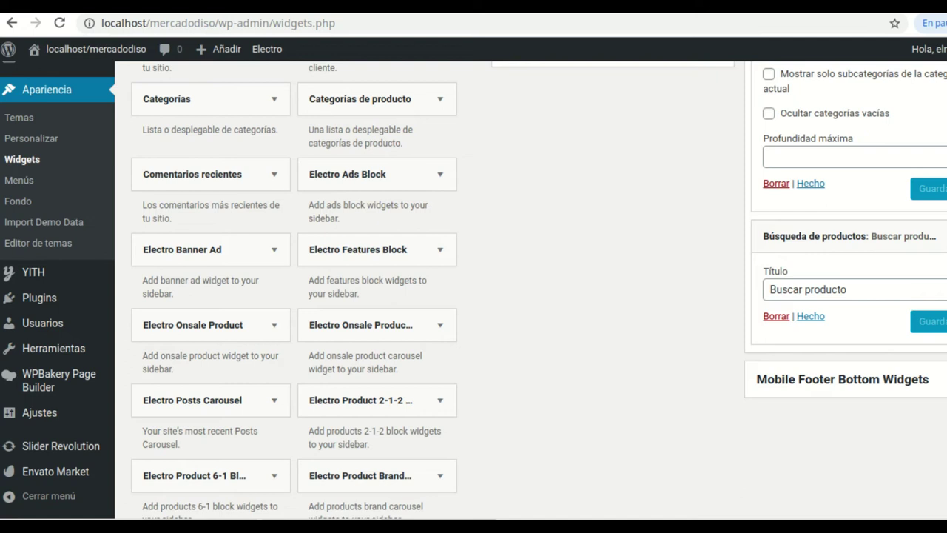
key("ctrl+t")
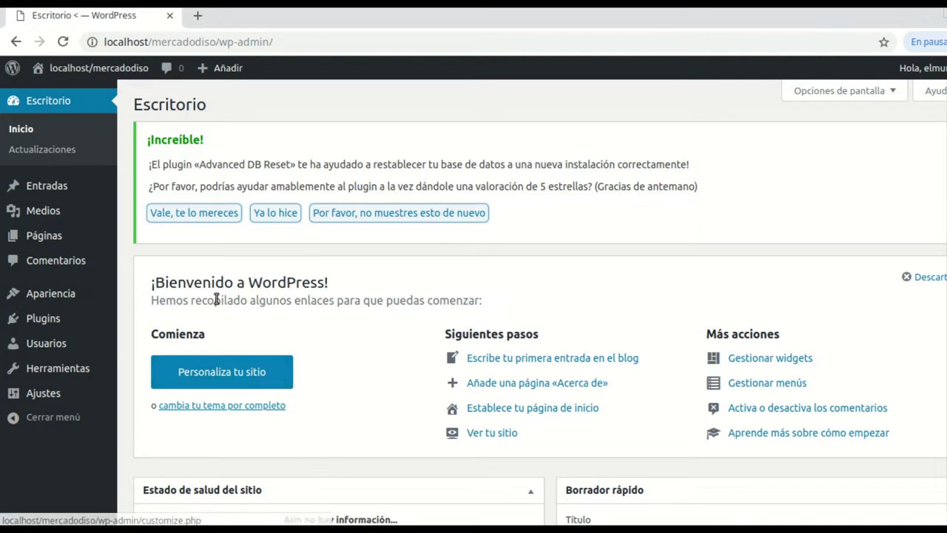
mouse_move(64, 294)
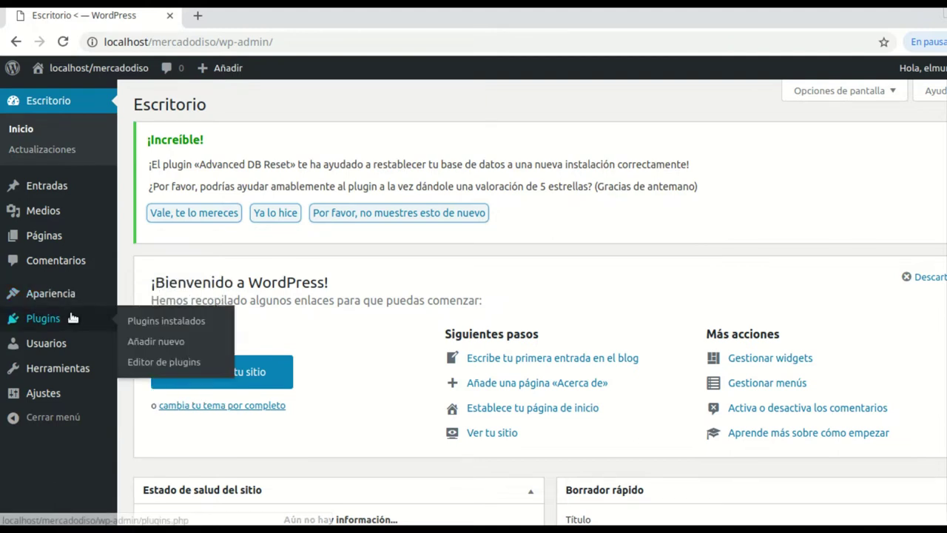
Go to Apariencia > Temas and open the Subir tema form under Añadir nuevo
left_click(140, 303)
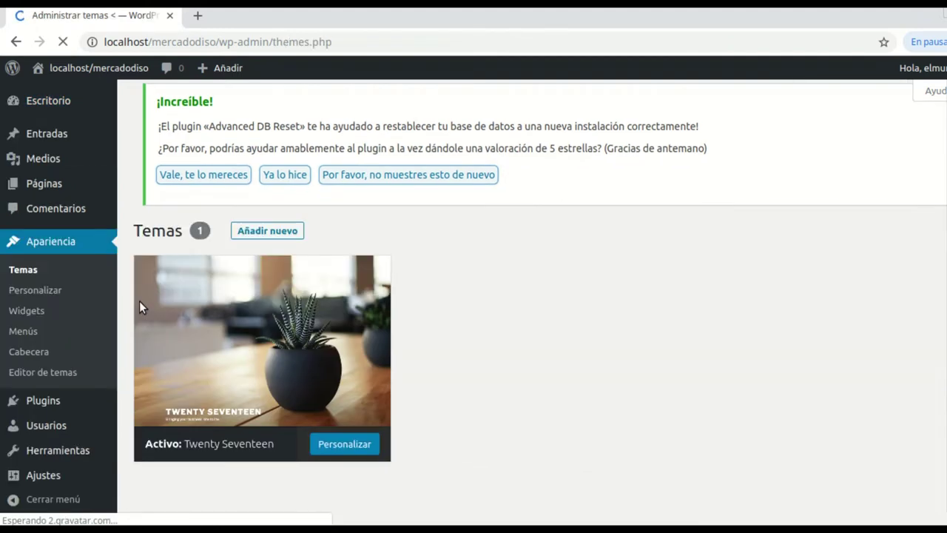
left_click(139, 303)
scroll(710, 369, "up", 3)
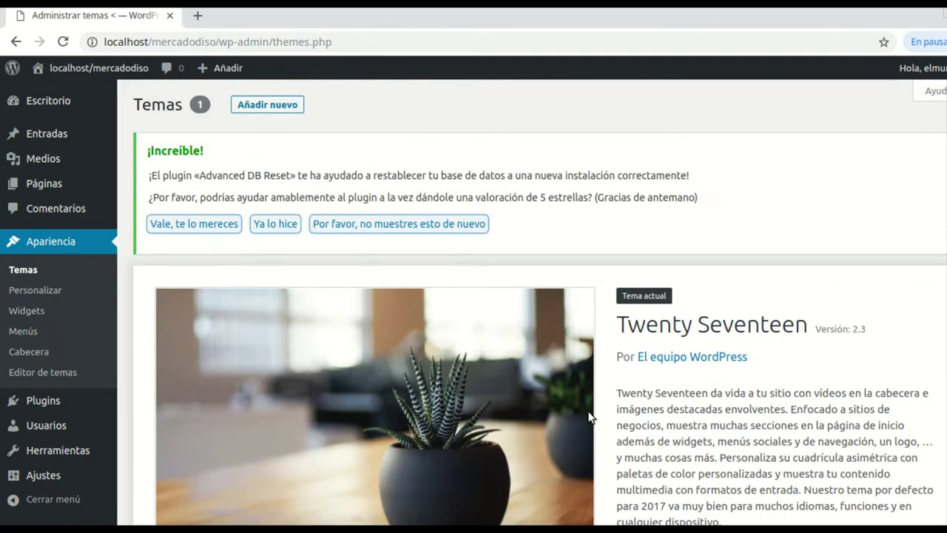
left_click(266, 108)
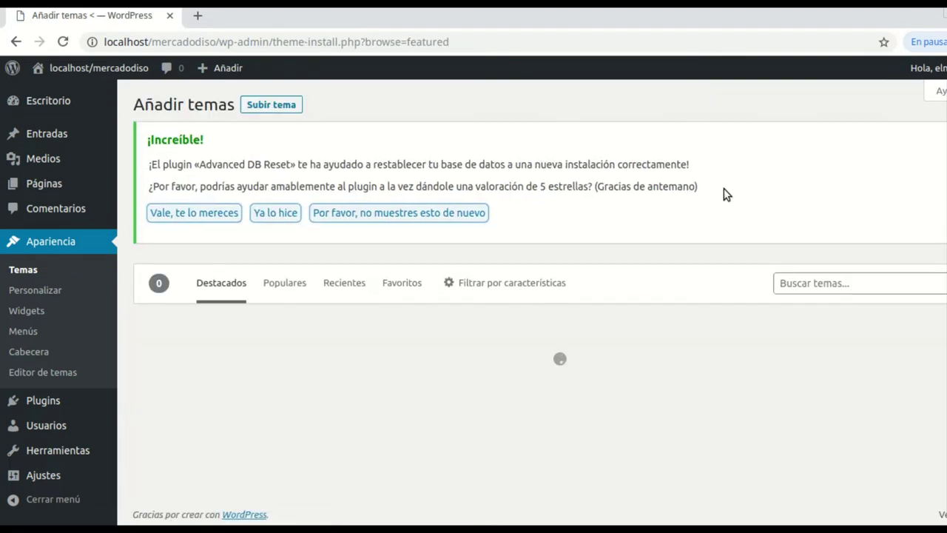
left_click(273, 107)
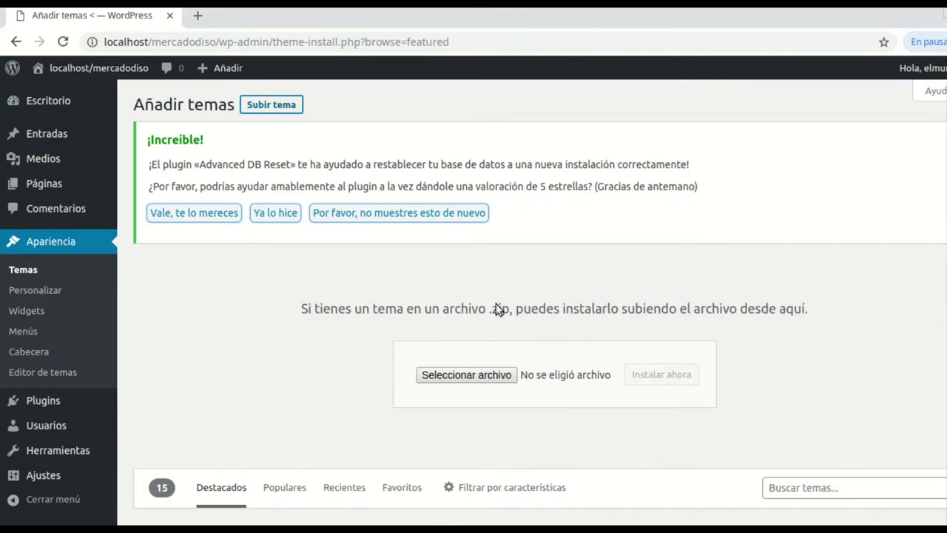
Browse to Escritorio/GPL/electro-v2.5.5/theme-files and choose electro.zip for upload
left_click(482, 380)
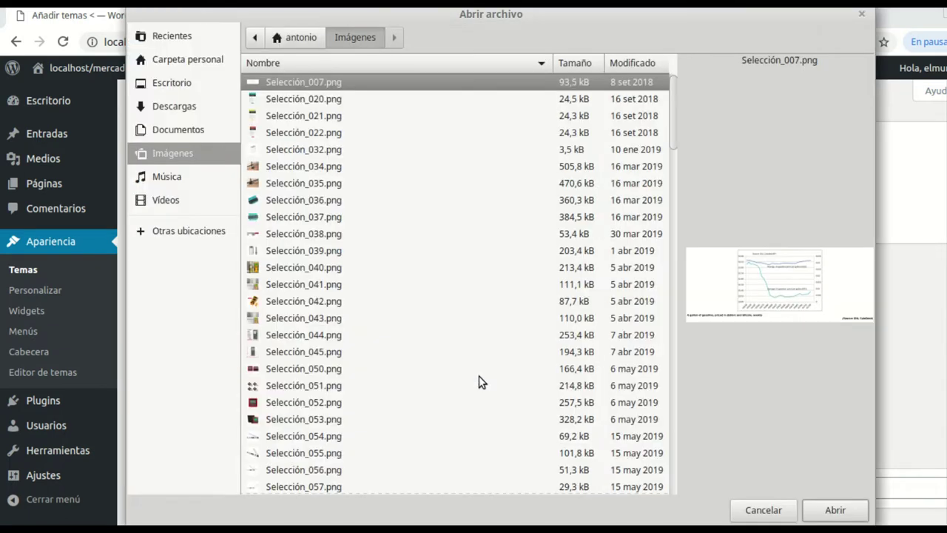
left_click(191, 80)
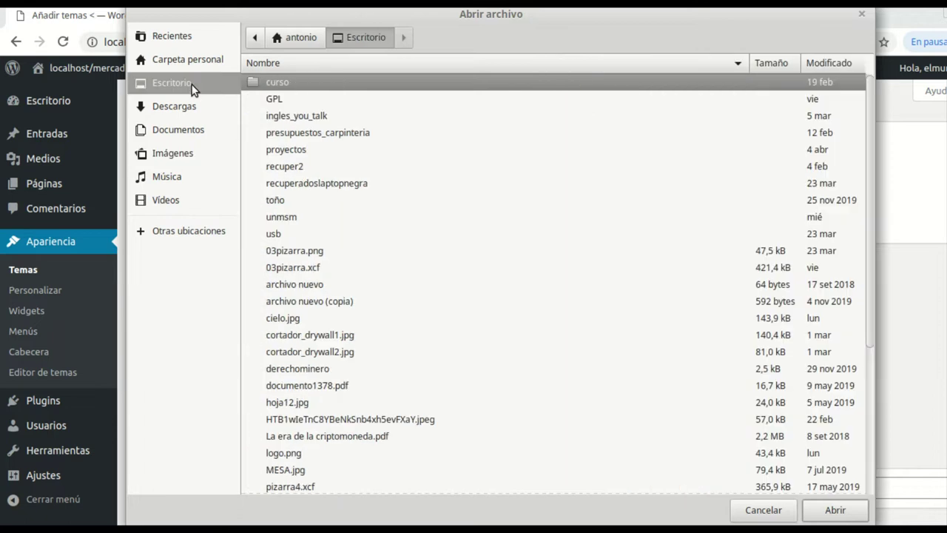
double_click(272, 101)
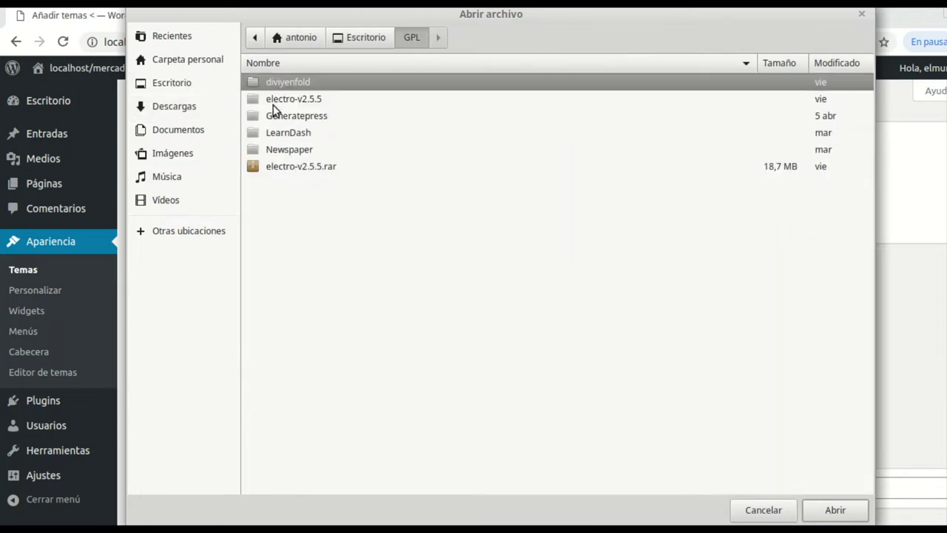
double_click(312, 101)
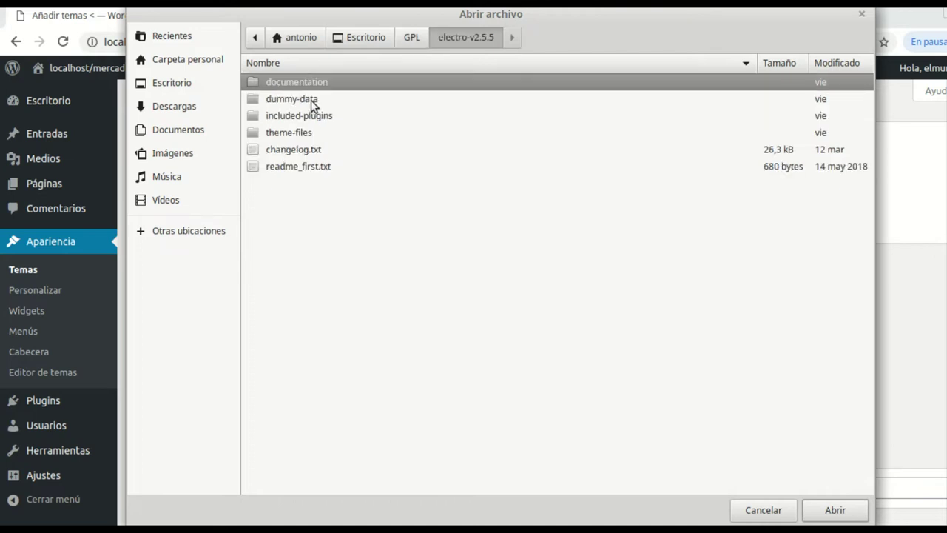
double_click(255, 129)
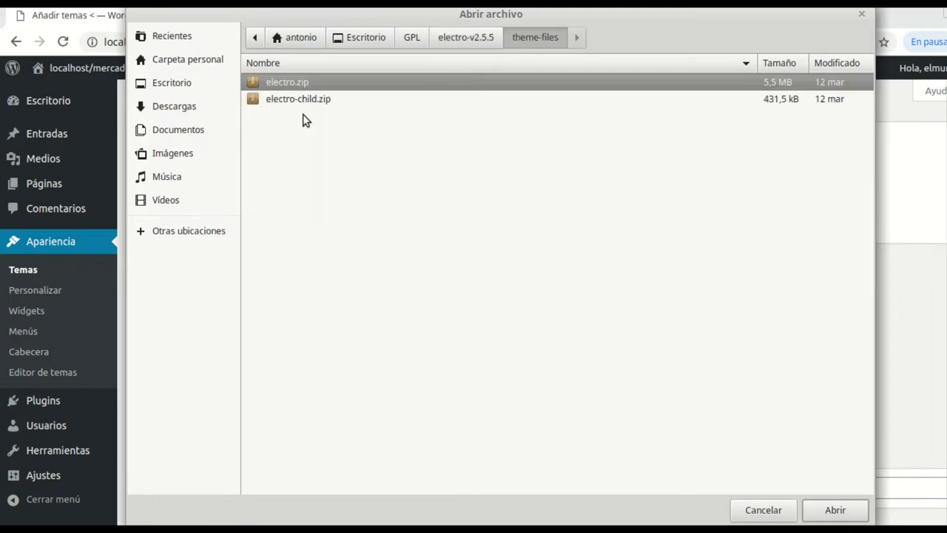
left_click(471, 38)
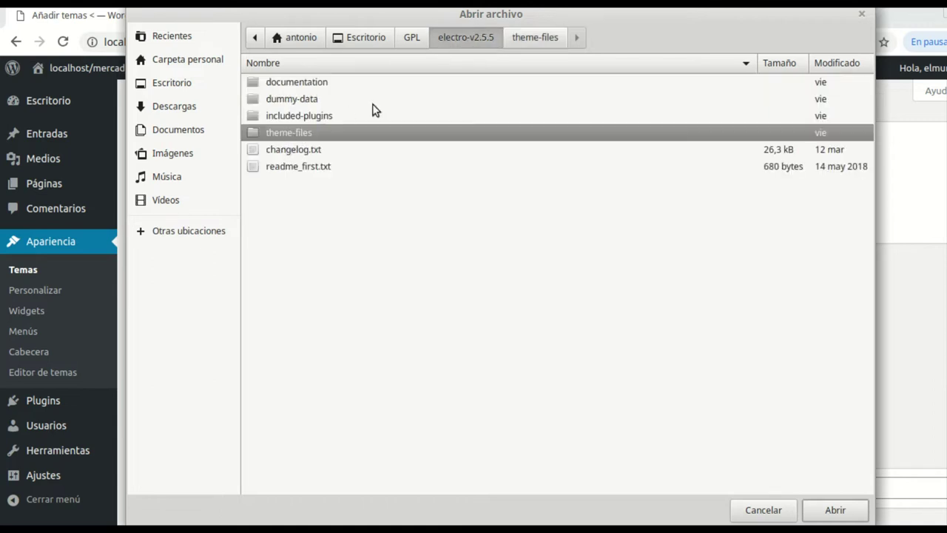
left_click(533, 38)
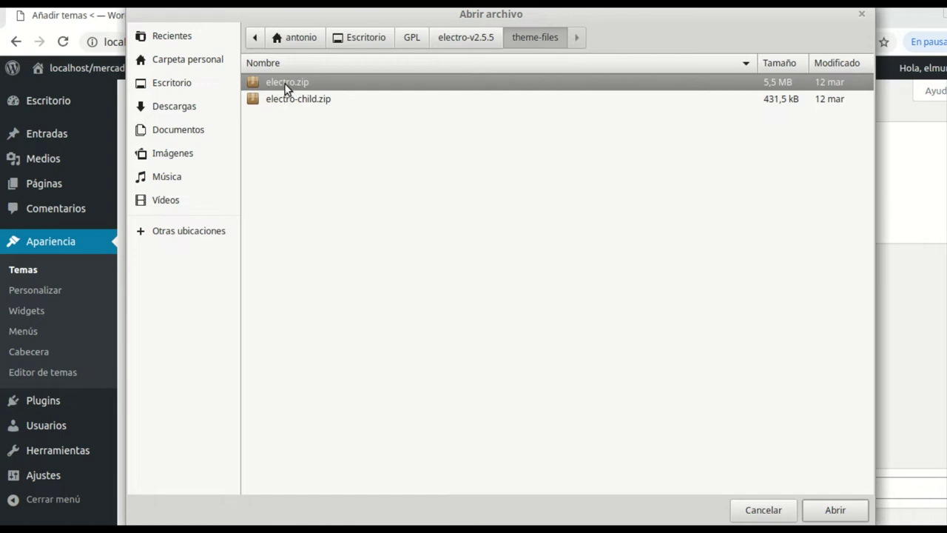
left_click(839, 509)
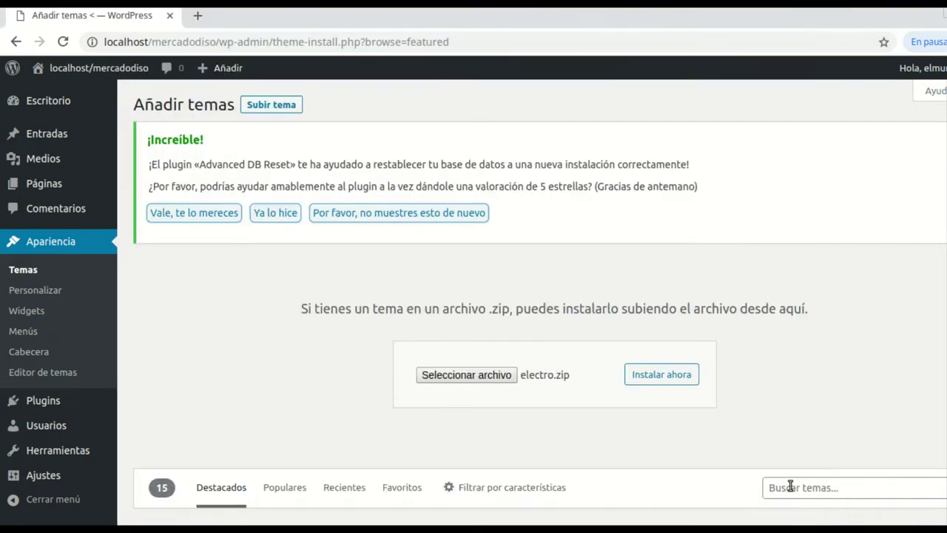
Install and activate the Electro theme, then browse for a second theme package
left_click(660, 377)
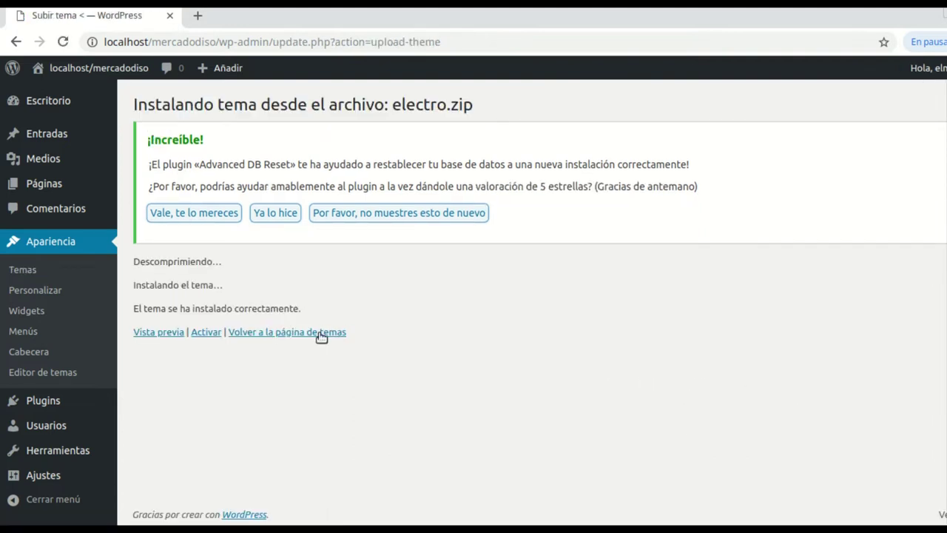
left_click(208, 335)
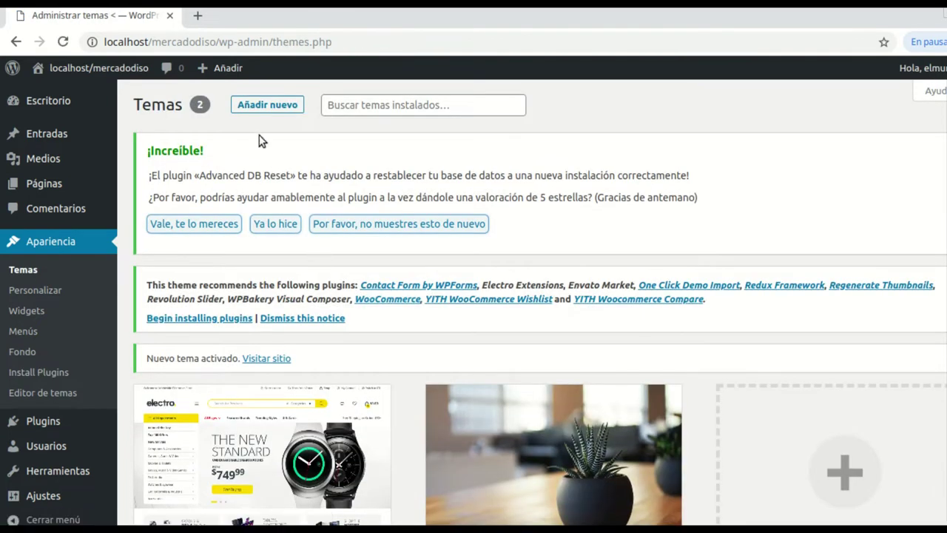
left_click(272, 106)
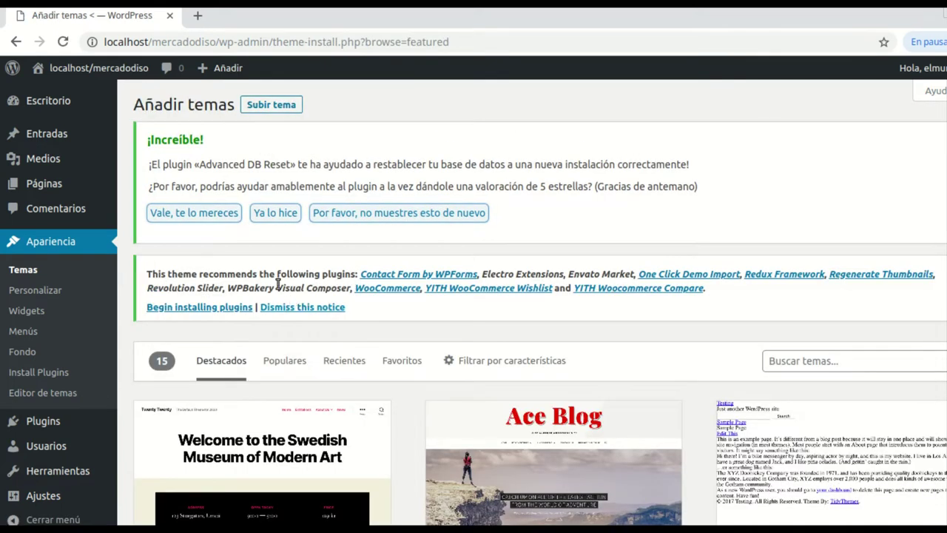
left_click(272, 109)
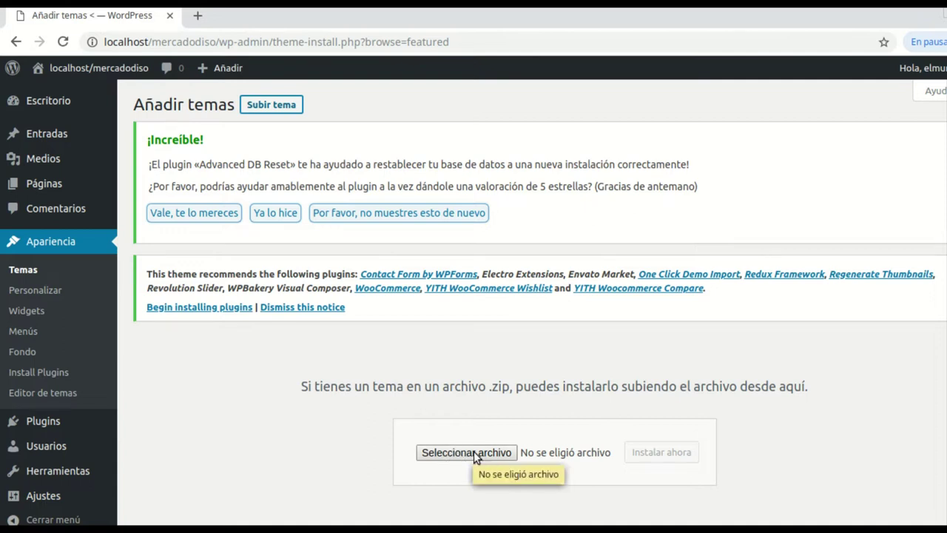
left_click(474, 452)
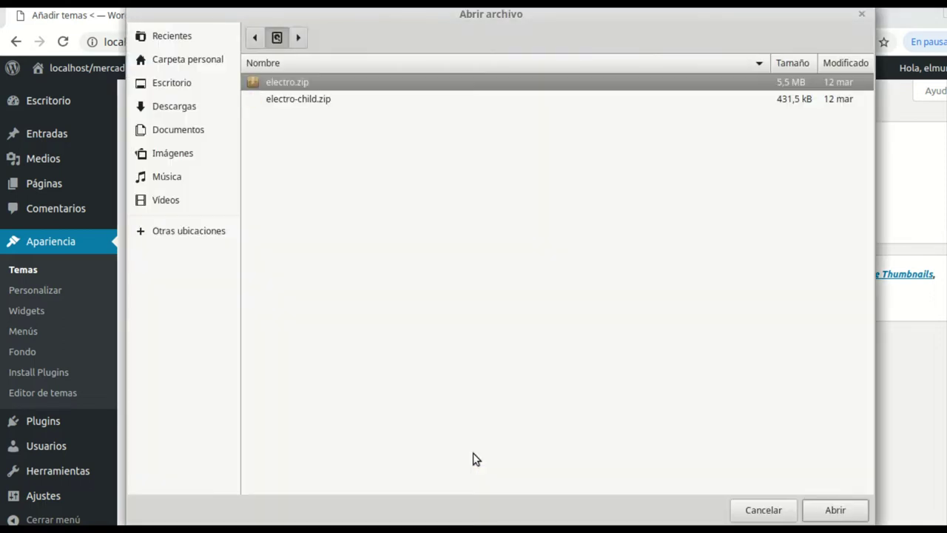
Upload electro-child.zip and install the Electro Child theme
left_click(303, 100)
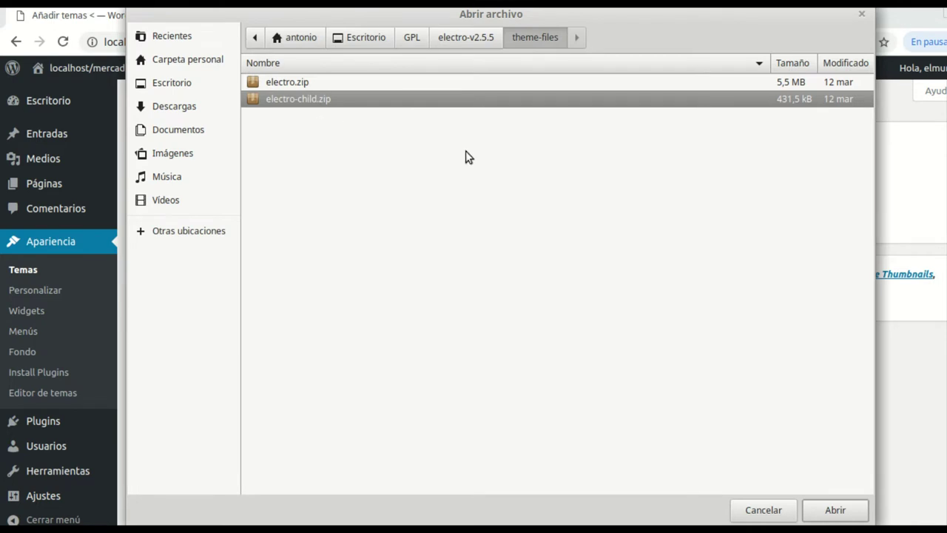
left_click(828, 516)
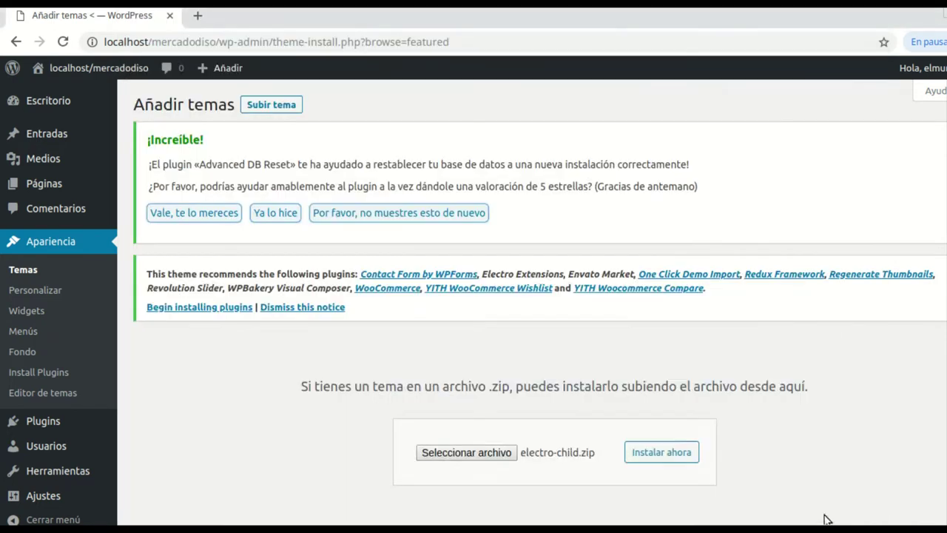
scroll(835, 383, "down", 1)
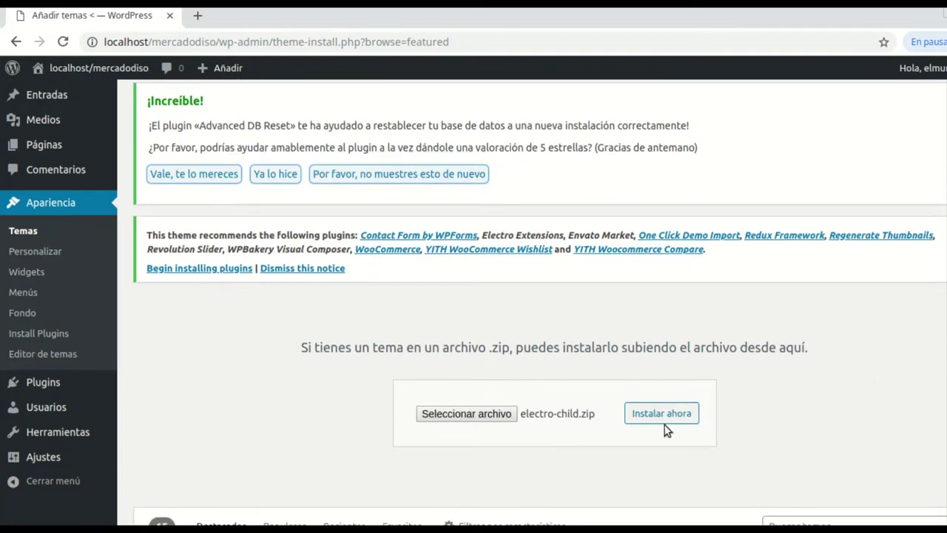
left_click(665, 417)
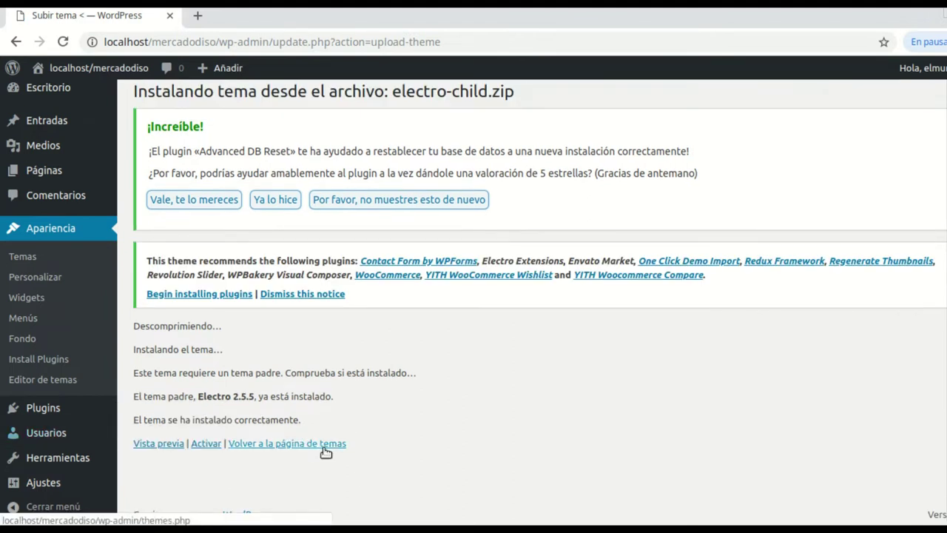
Activate Electro Child and bring up the theme's required plugins list
left_click(206, 444)
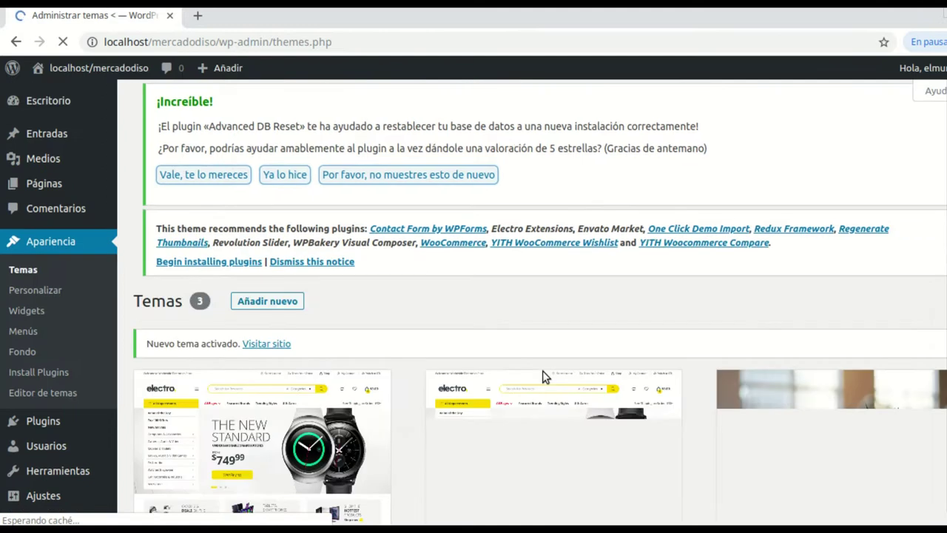
scroll(483, 363, "down", 3)
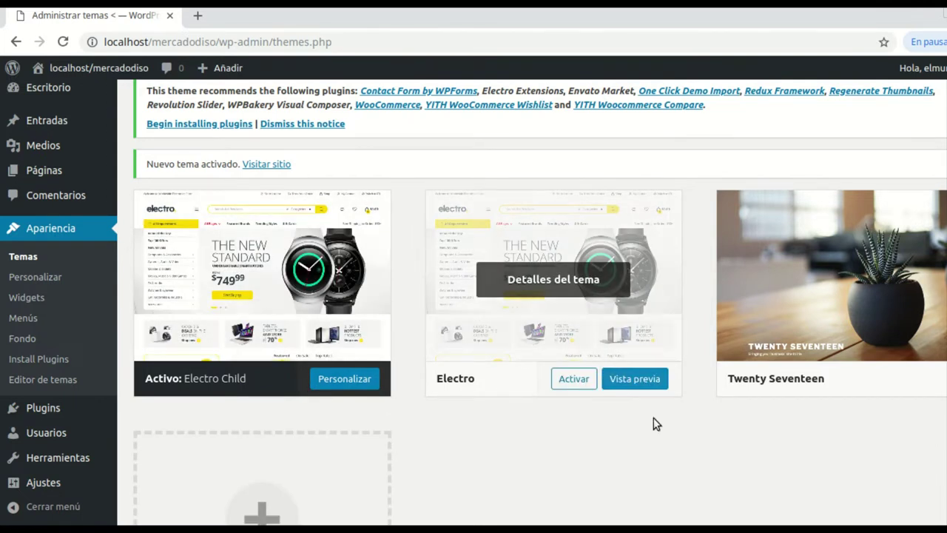
scroll(695, 415, "up", 3)
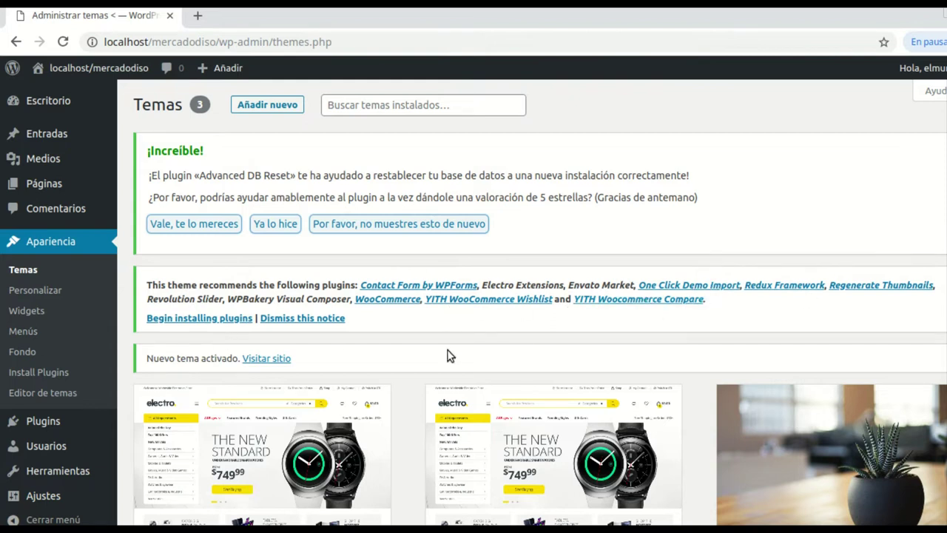
left_click(167, 323)
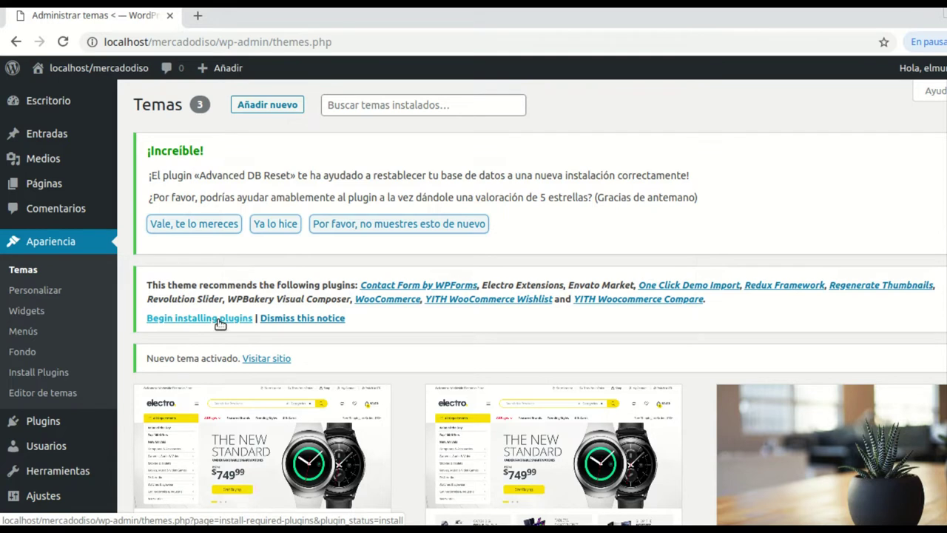
left_click(220, 320)
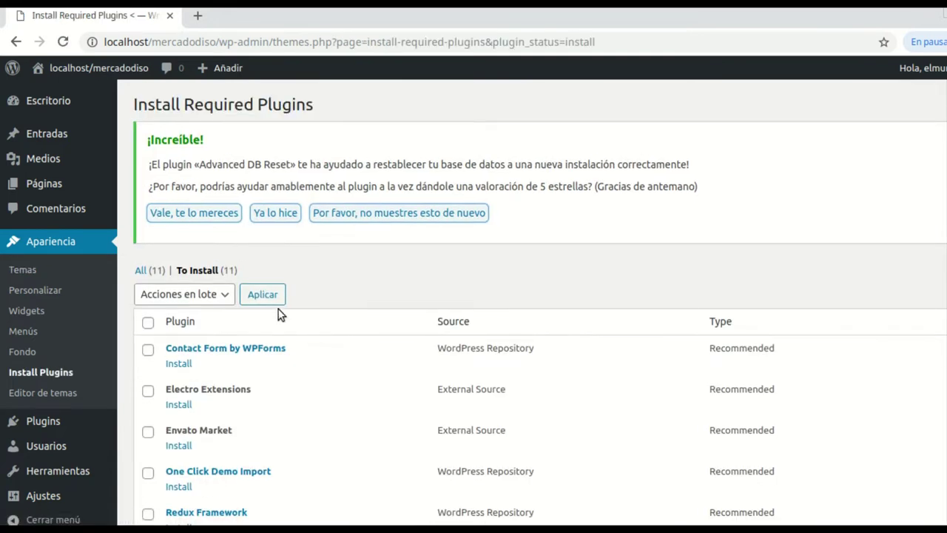
Bulk-install all 11 Electro-recommended plugins and reload the plugin list
scroll(320, 275, "down", 1)
scroll(320, 275, "down", 4)
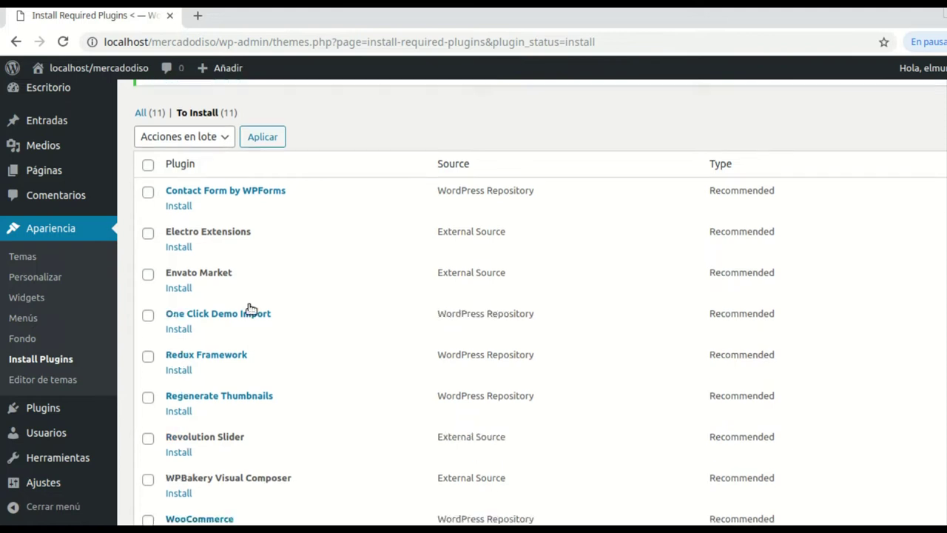
scroll(276, 317, "down", 1)
scroll(271, 307, "up", 4)
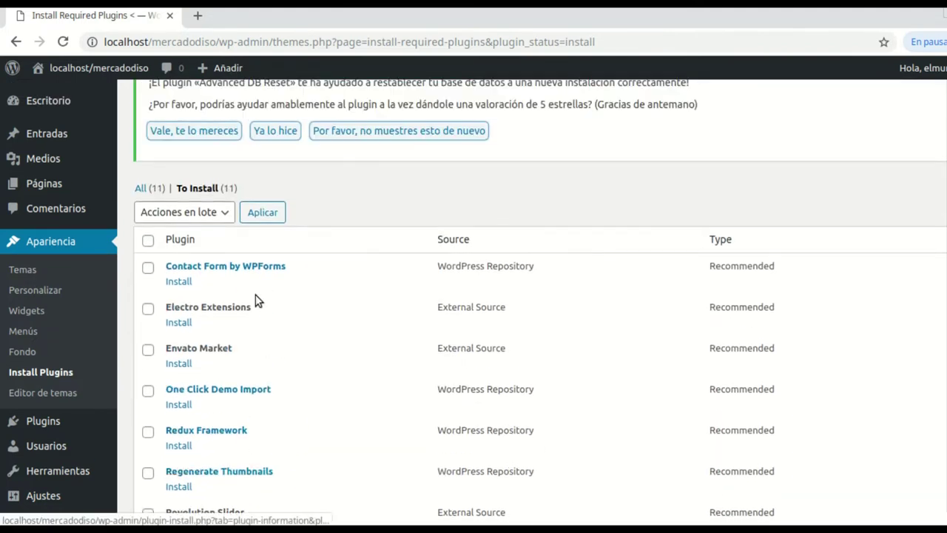
left_click(150, 257)
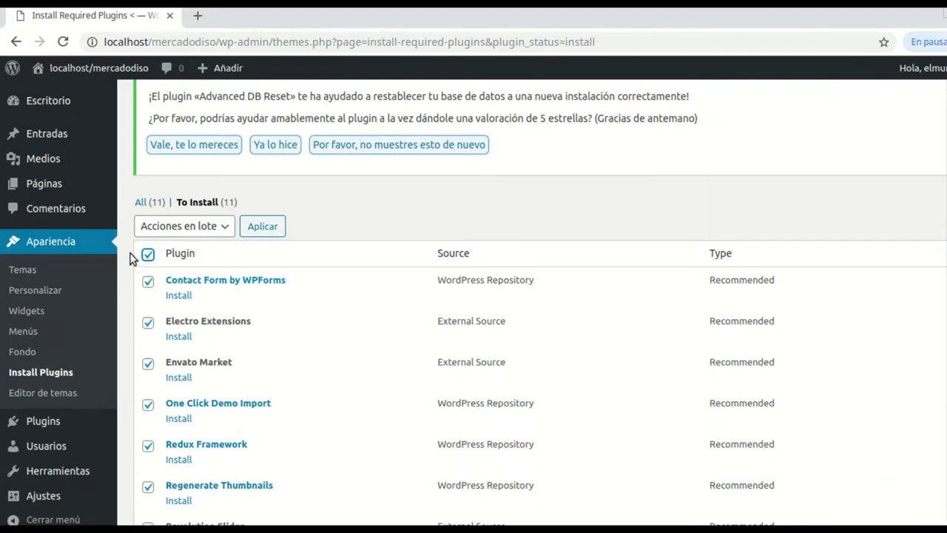
left_click(225, 226)
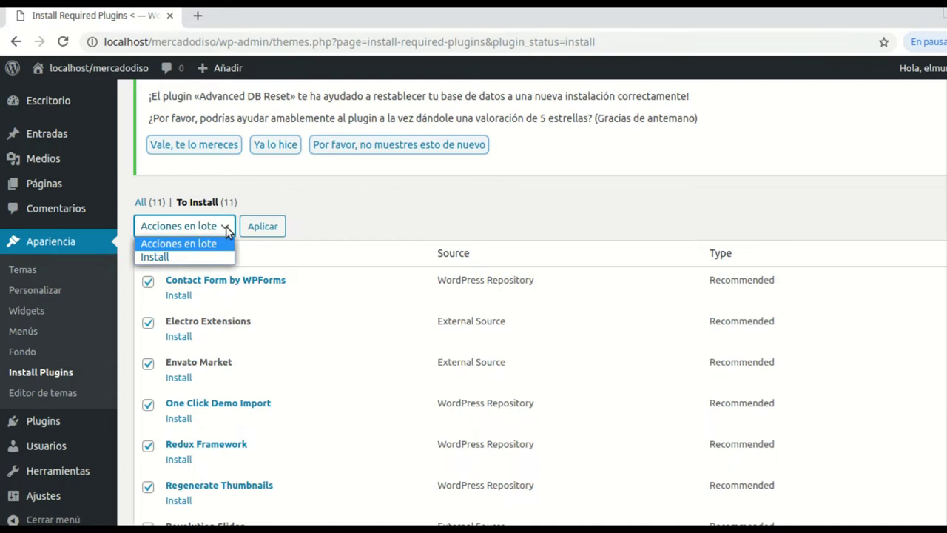
left_click(174, 256)
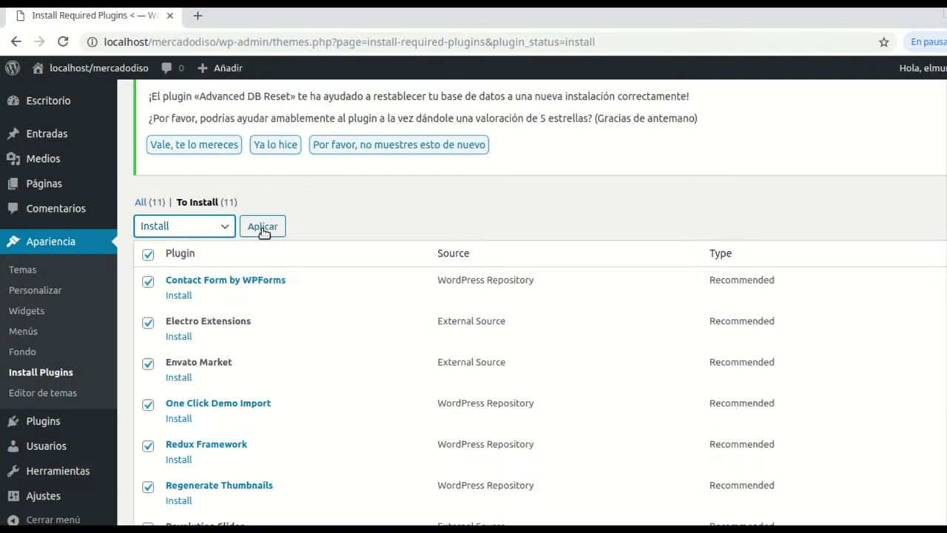
left_click(261, 228)
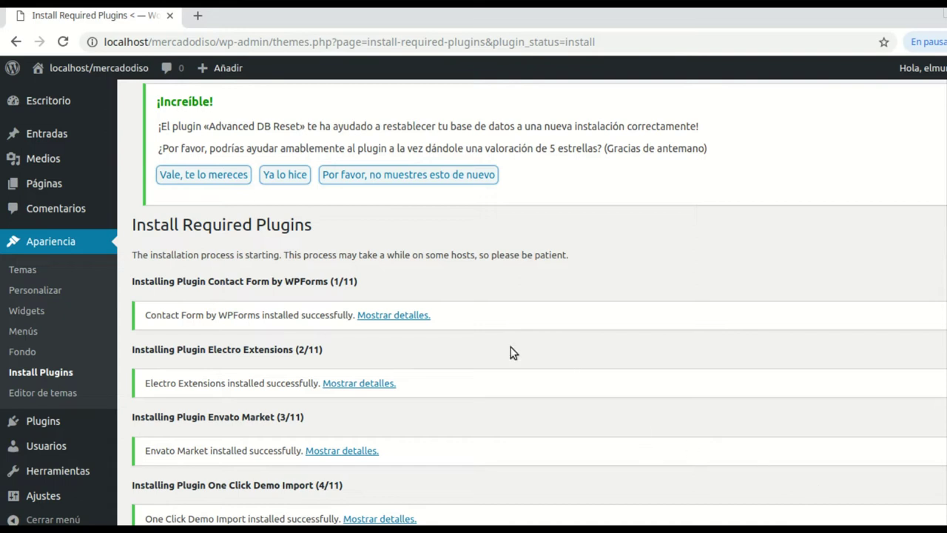
scroll(475, 334, "down", 5)
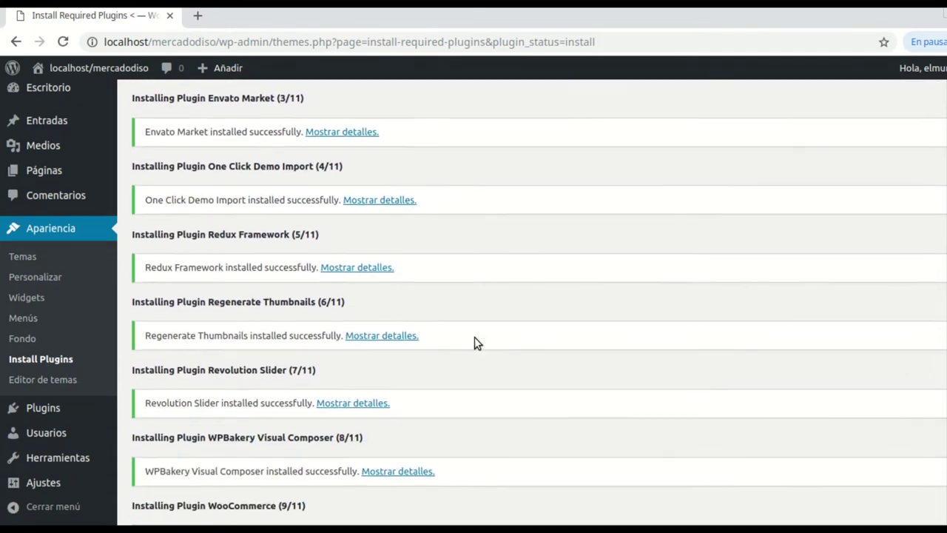
scroll(474, 337, "down", 4)
scroll(474, 337, "up", 10)
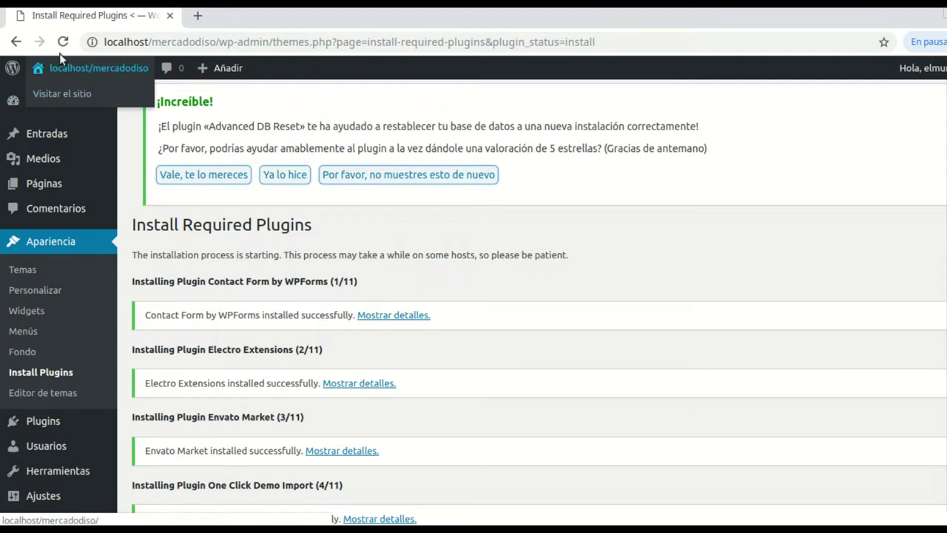
left_click(64, 43)
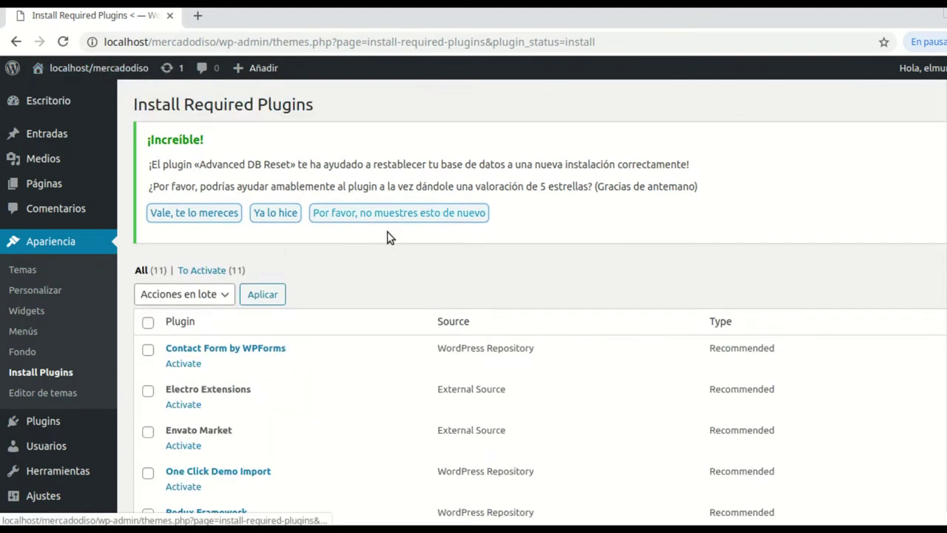
scroll(396, 249, "up", 1)
Select all 11 plugins and bulk-activate them with Acciones en lote > Activate
scroll(362, 274, "down", 3)
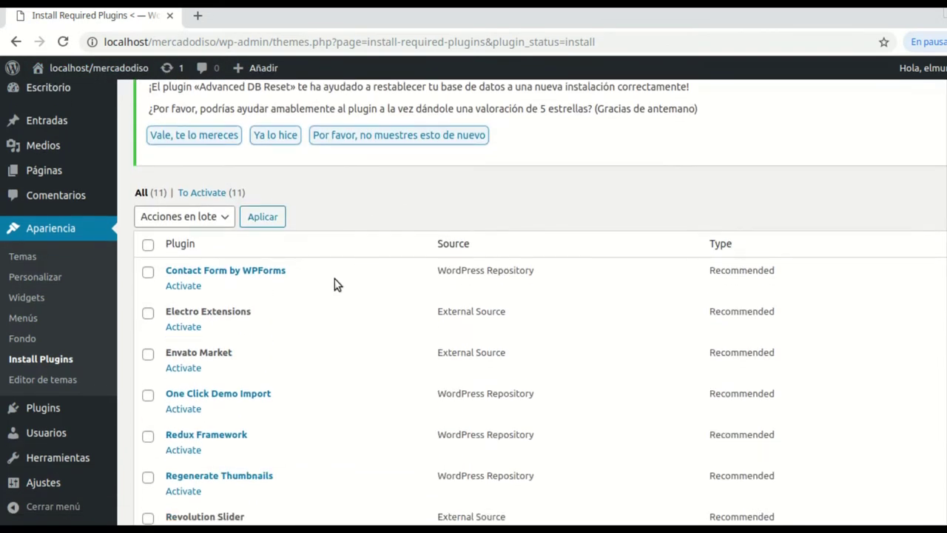
scroll(307, 311, "down", 2)
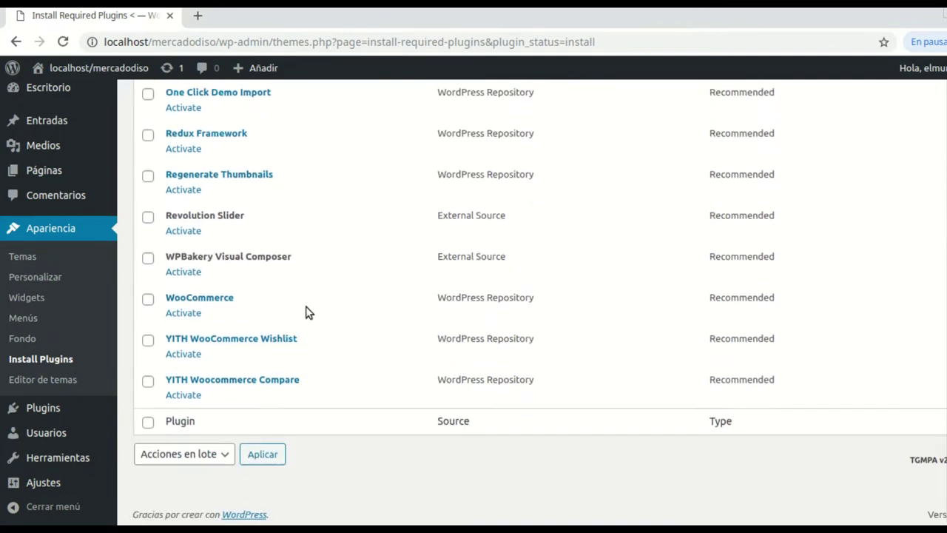
scroll(308, 311, "up", 3)
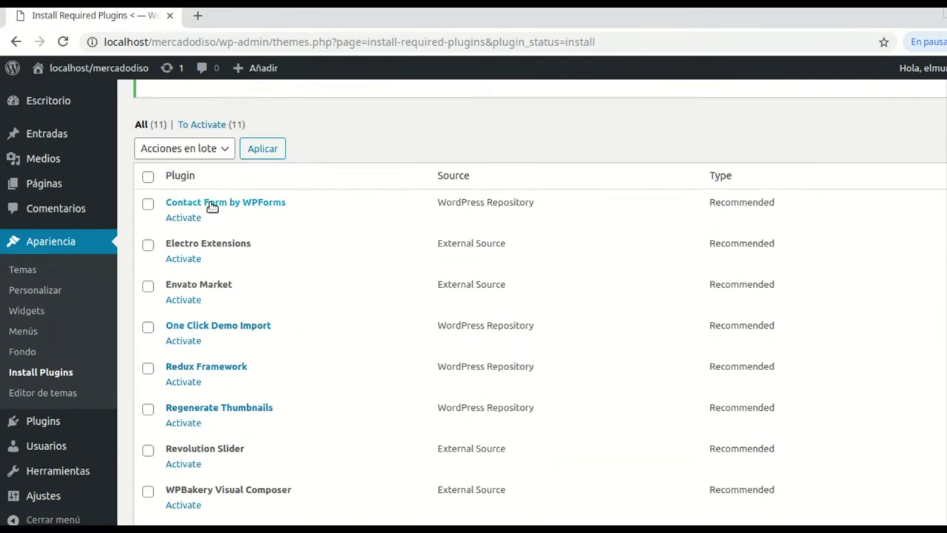
scroll(351, 302, "down", 1)
scroll(224, 241, "up", 2)
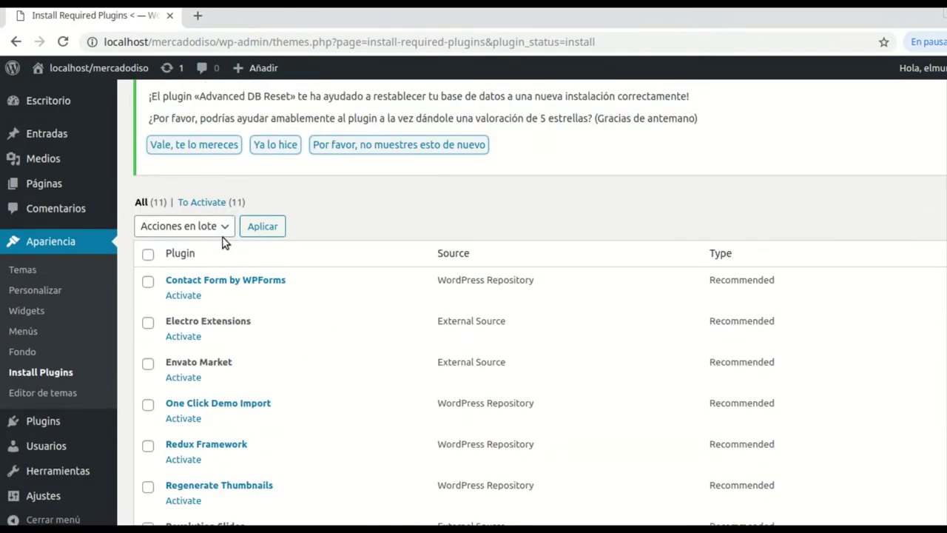
left_click(148, 256)
scroll(250, 340, "down", 1)
scroll(251, 296, "up", 2)
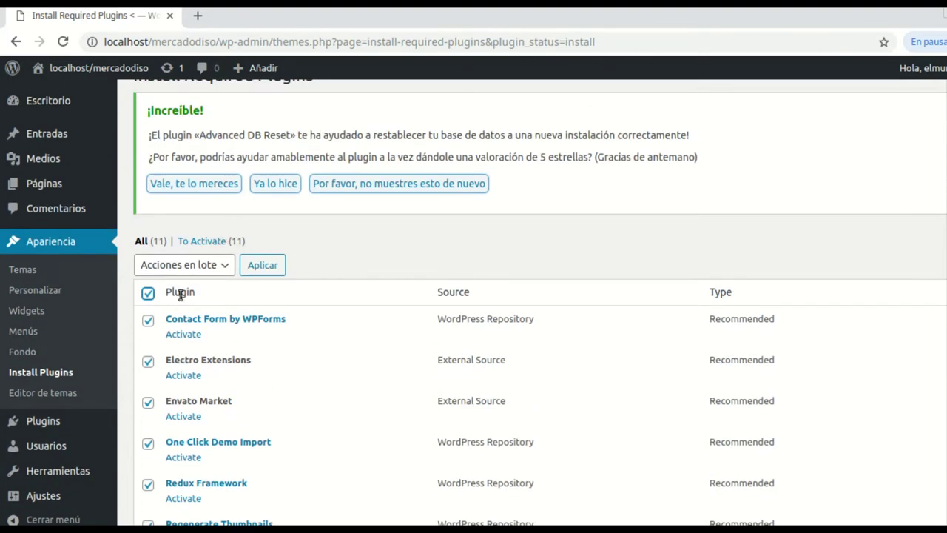
left_click(223, 268)
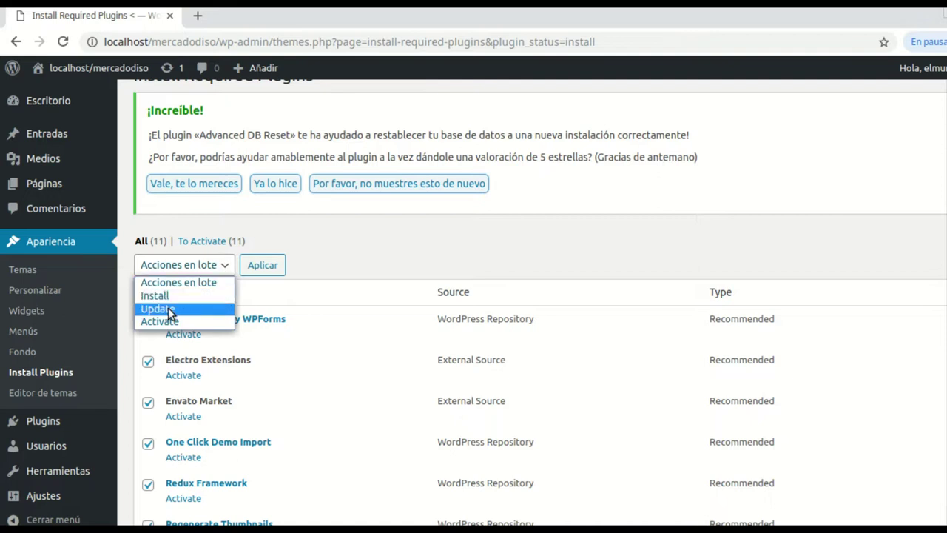
left_click(222, 321)
left_click(263, 265)
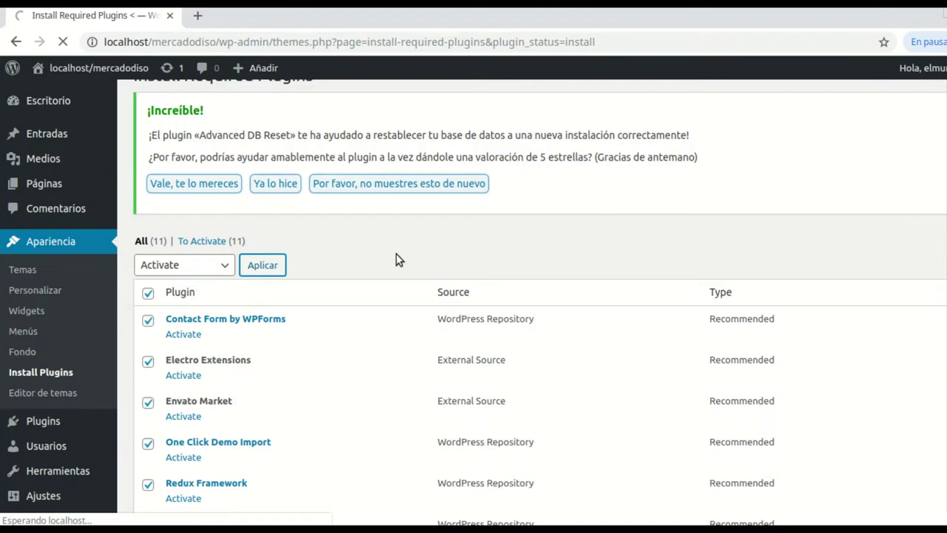
scroll(503, 306, "down", 1)
scroll(477, 302, "down", 1)
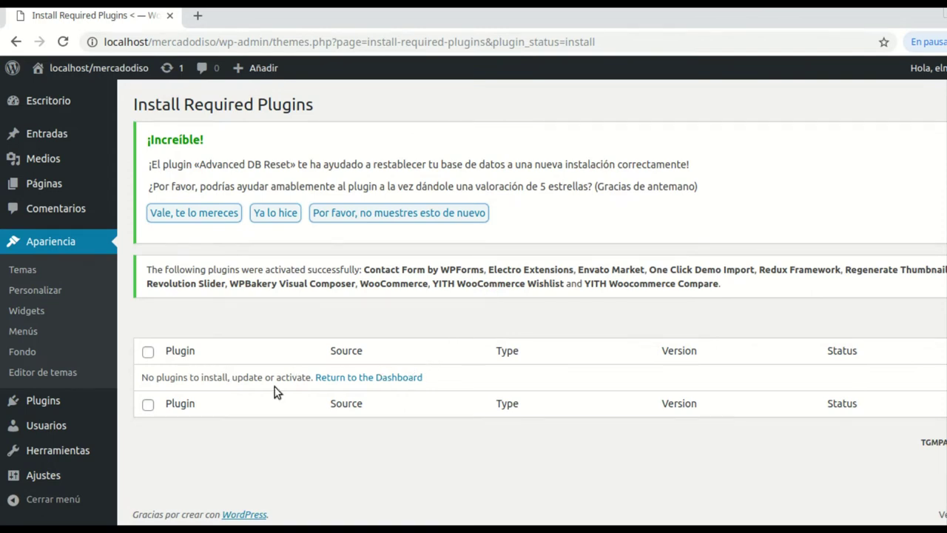
mouse_move(44, 400)
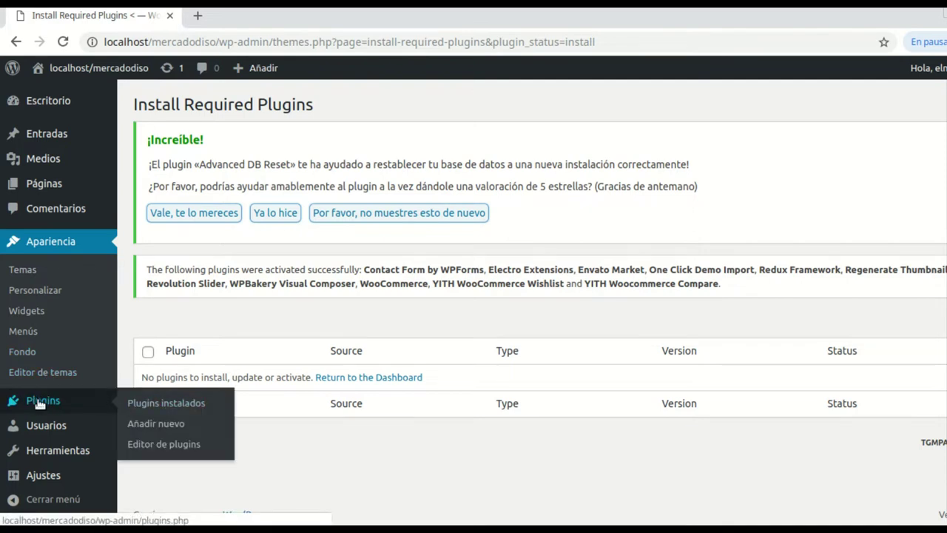
Open the store-country dropdown in the WooCommerce setup wizard
left_click(175, 404)
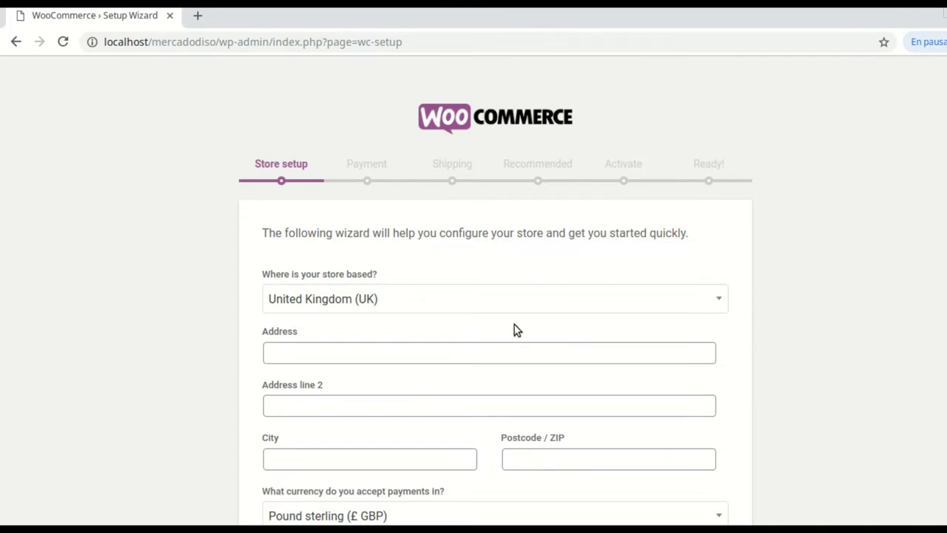
scroll(705, 321, "down", 1)
scroll(704, 320, "down", 1)
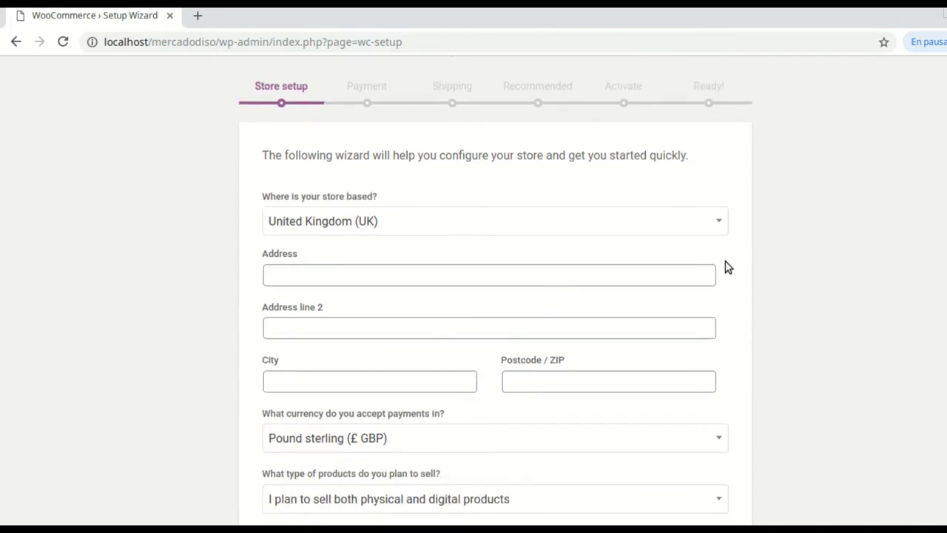
left_click(721, 223)
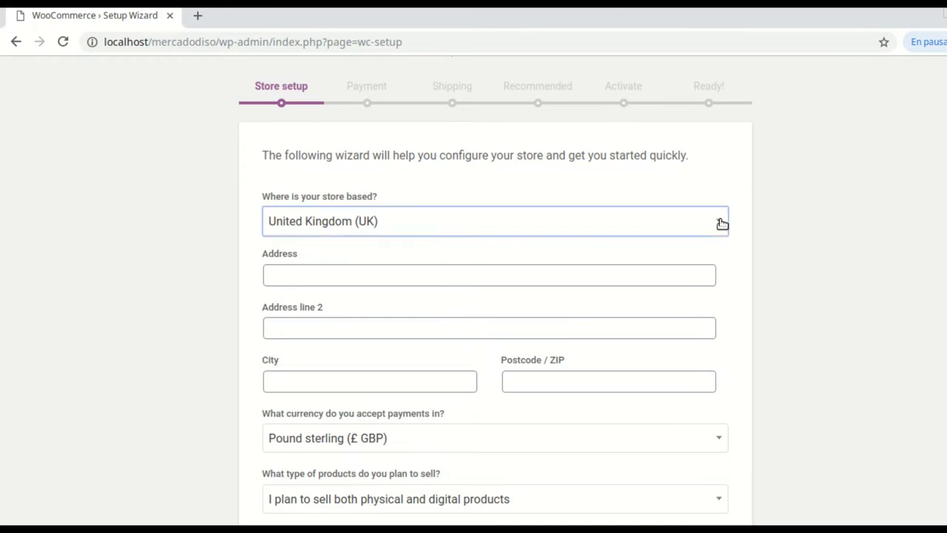
left_click(719, 224)
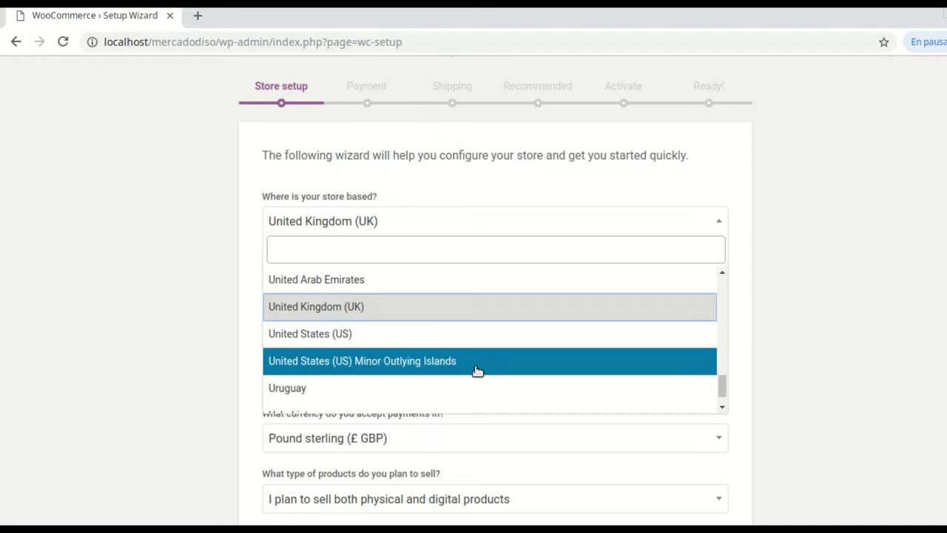
scroll(477, 370, "down", 3)
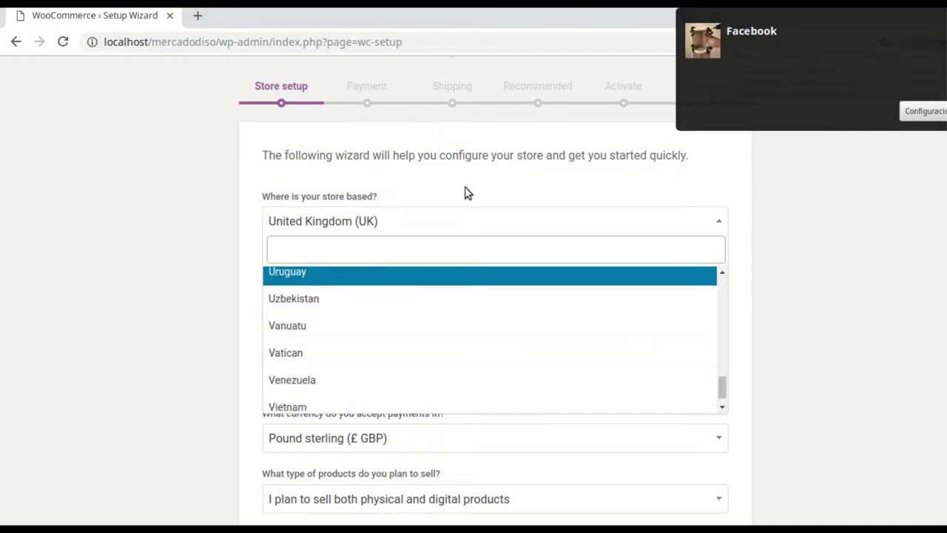
left_click(871, 43)
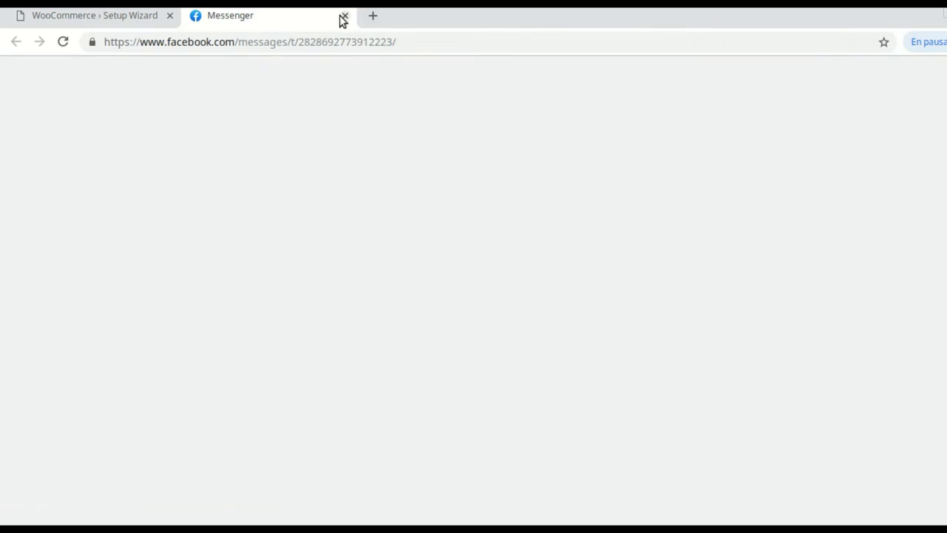
left_click(343, 16)
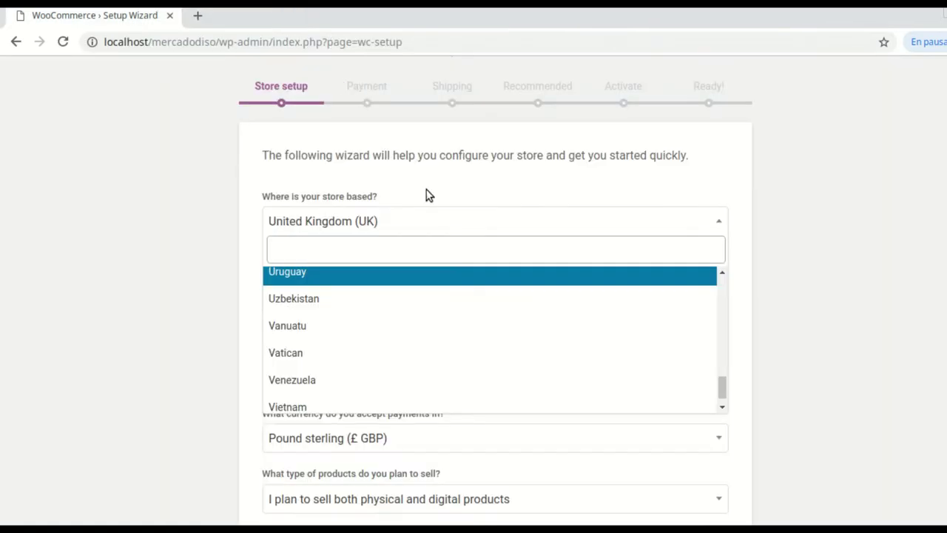
Search 'pe' to select Peru as the store country and pick a saved address suggestion
scroll(499, 342, "down", 1)
scroll(501, 344, "down", 2)
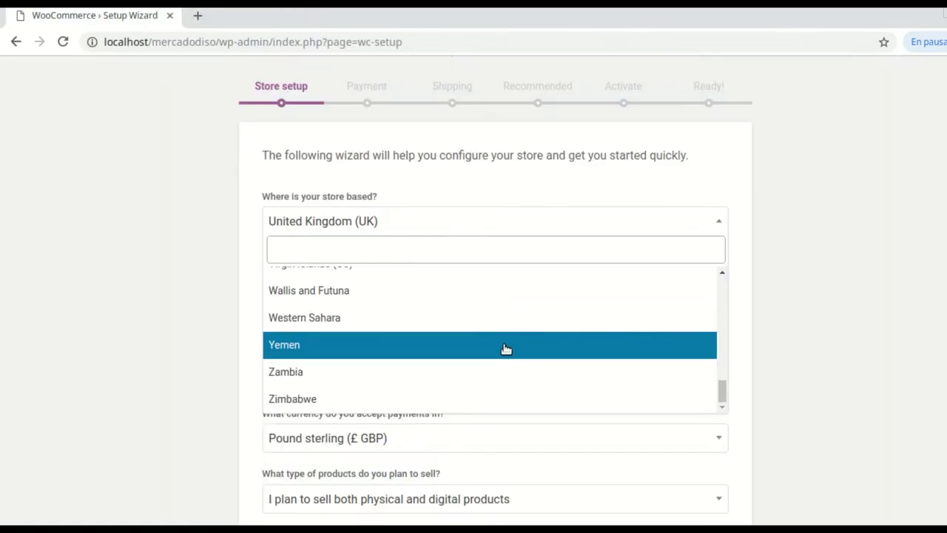
scroll(482, 338, "up", 2)
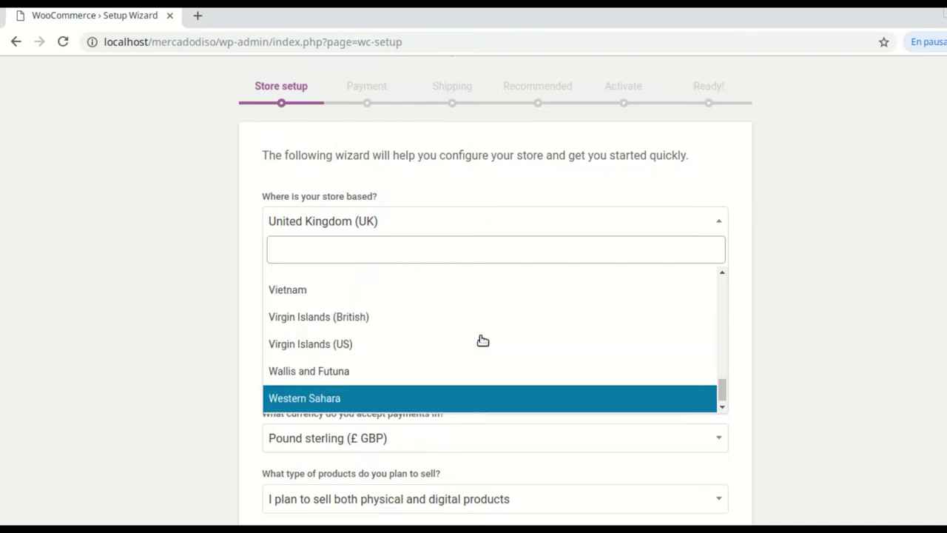
left_click(412, 253)
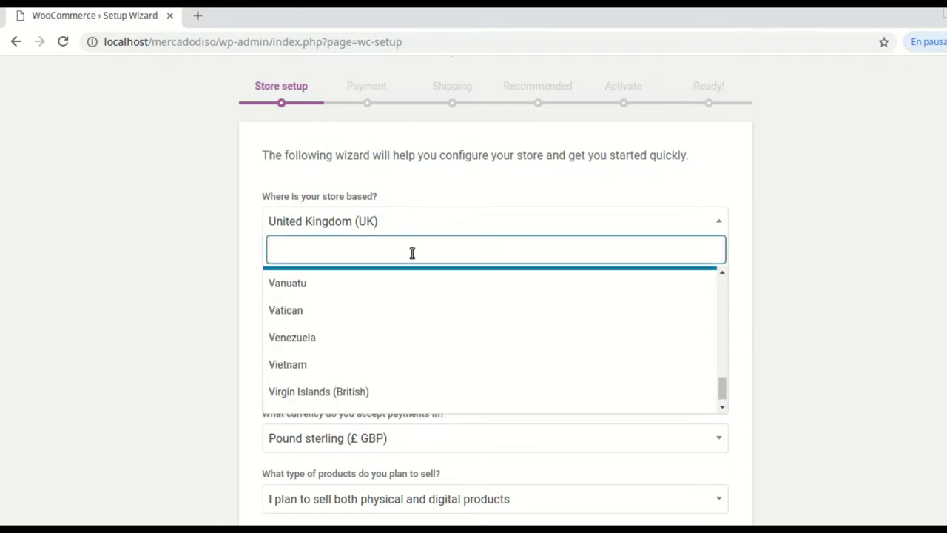
type("pe")
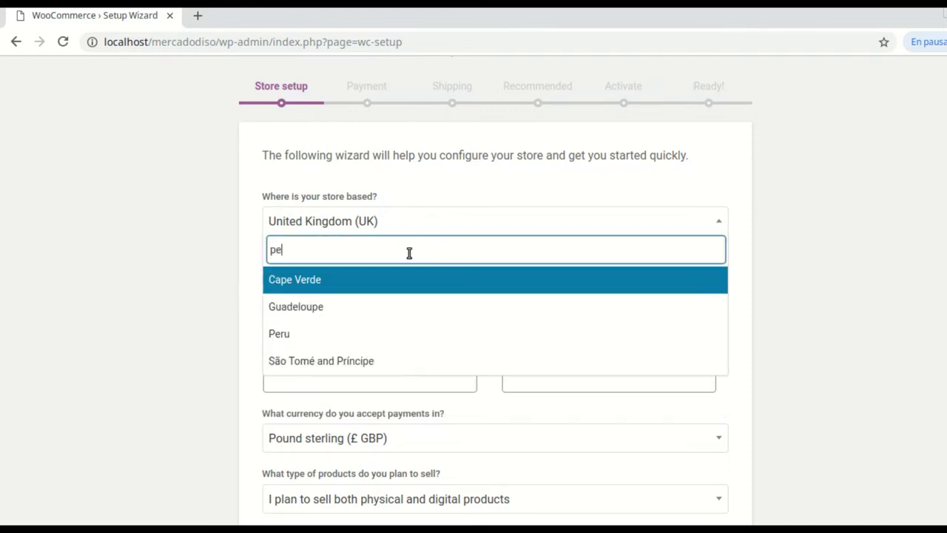
left_click(328, 328)
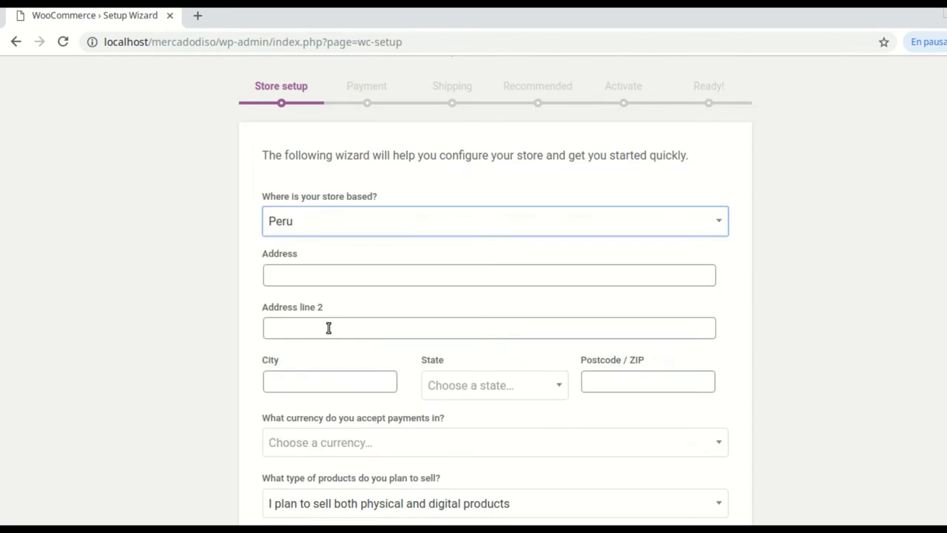
left_click(313, 275)
Autofill the store address and set the state to Municipalidad Metropolitana de Lima
left_click(321, 304)
scroll(437, 318, "down", 1)
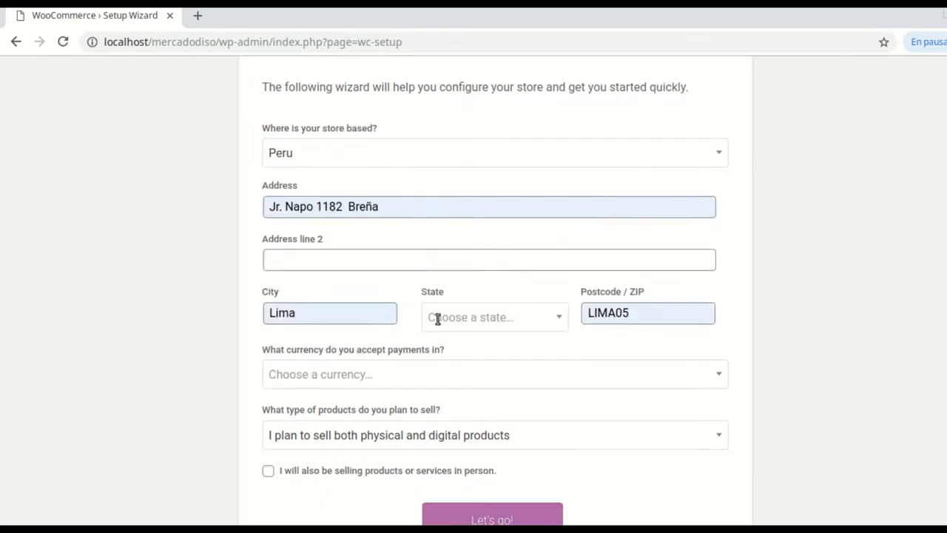
scroll(437, 318, "down", 1)
left_click(554, 233)
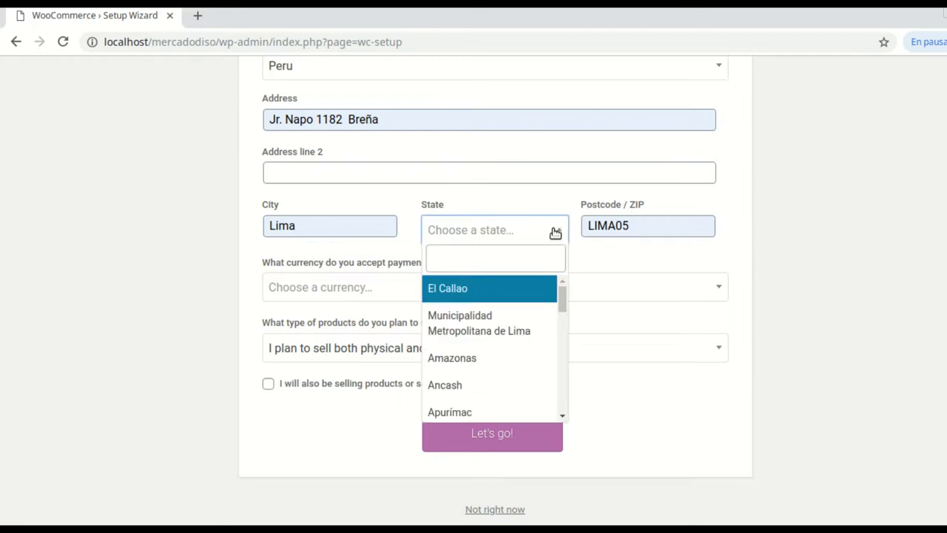
left_click(477, 333)
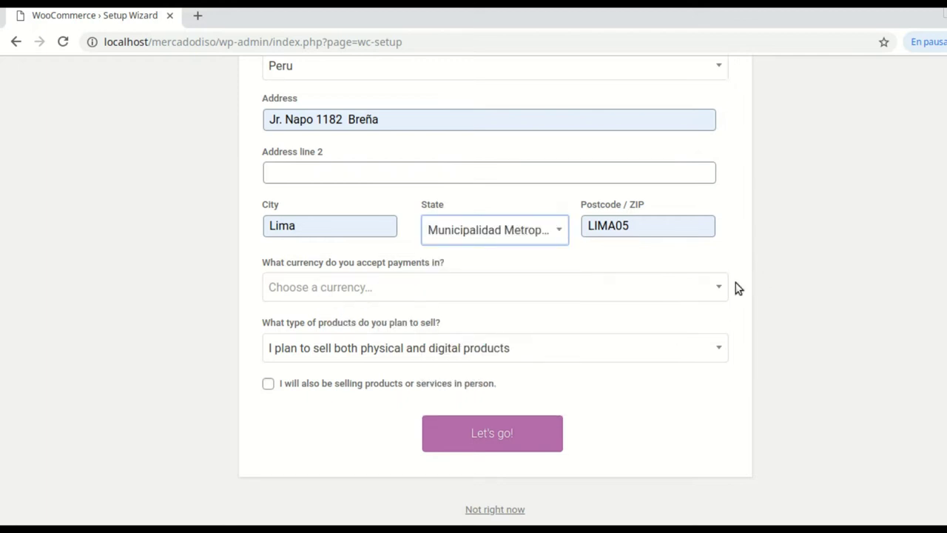
Search 'sol' and set the store currency to Sol (S/ PEN)
left_click(715, 295)
scroll(459, 366, "down", 3)
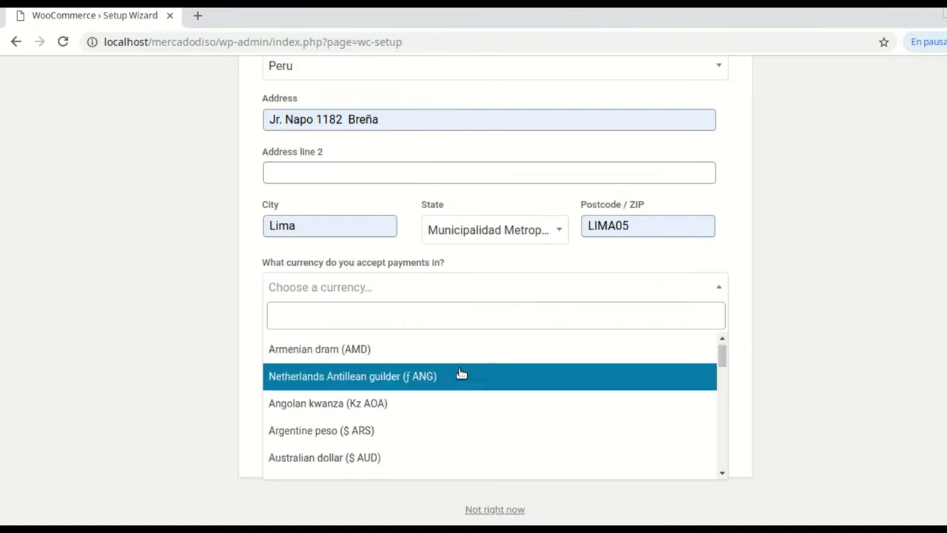
type("dol")
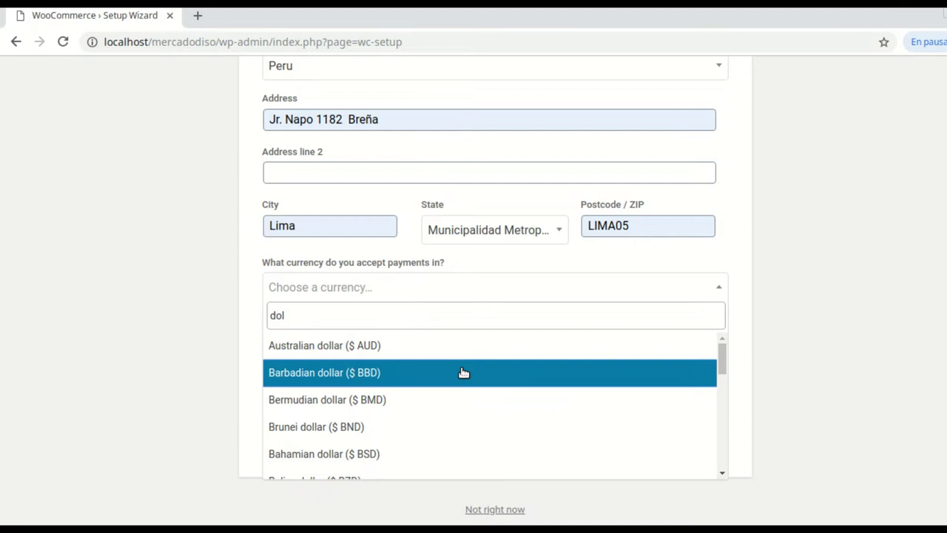
type("a")
key("BackSpace")
key("BackSpace")
key("BackSpace")
key("BackSpace")
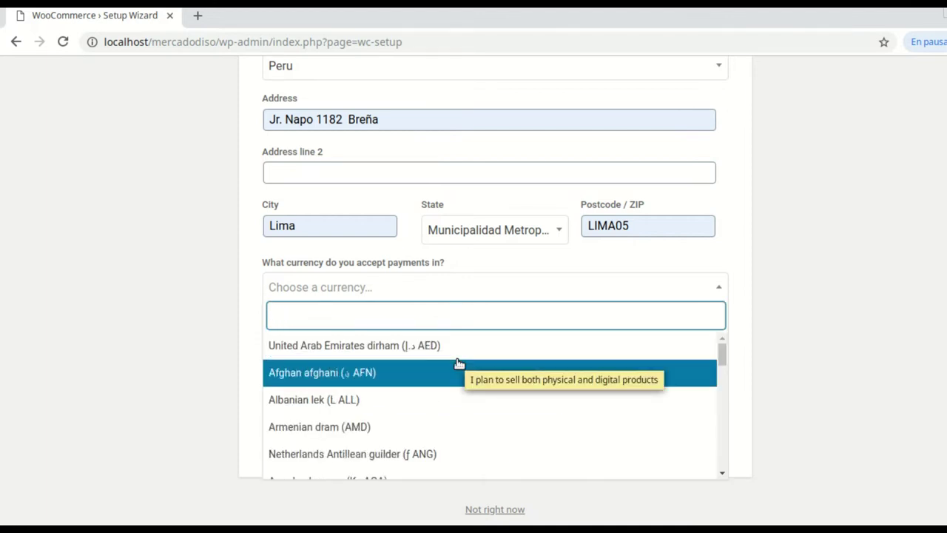
type("sol")
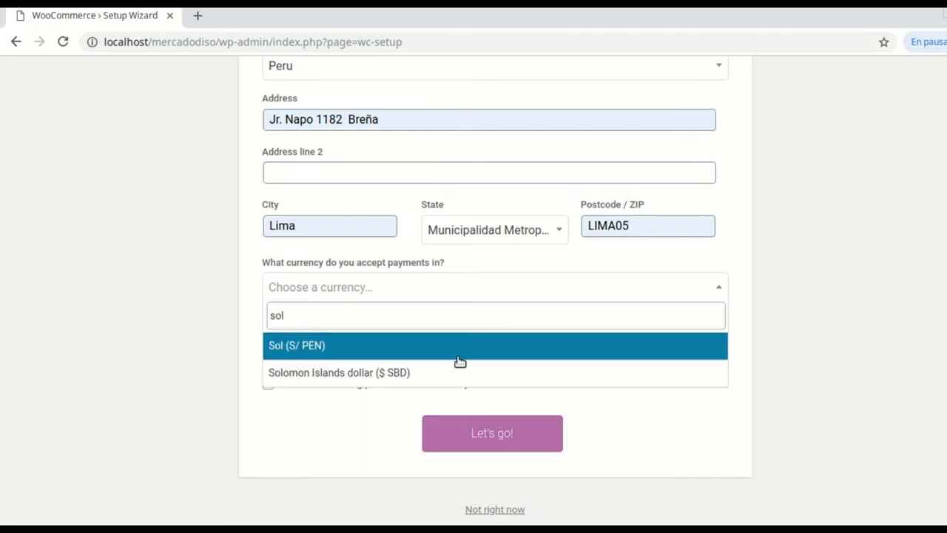
left_click(459, 358)
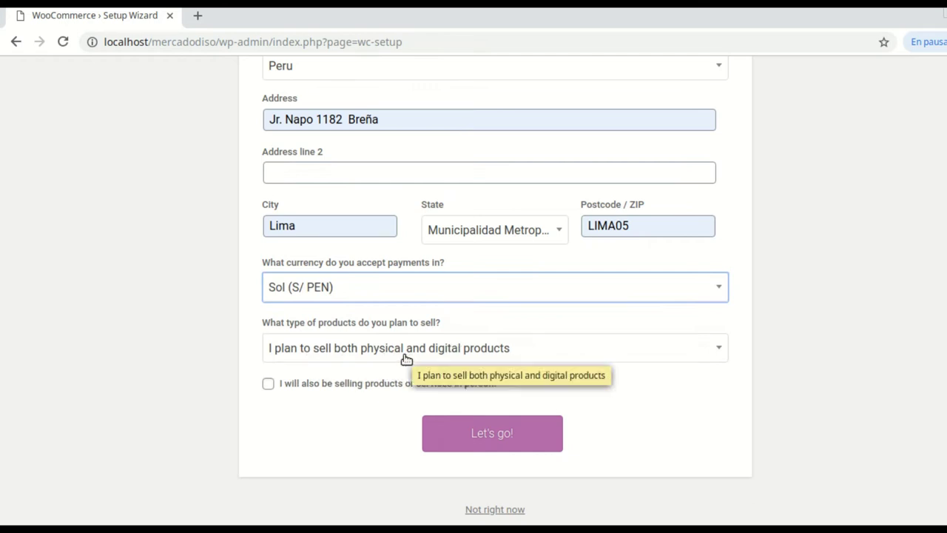
Choose physical products only and submit the store setup with Let's go!
left_click(719, 355)
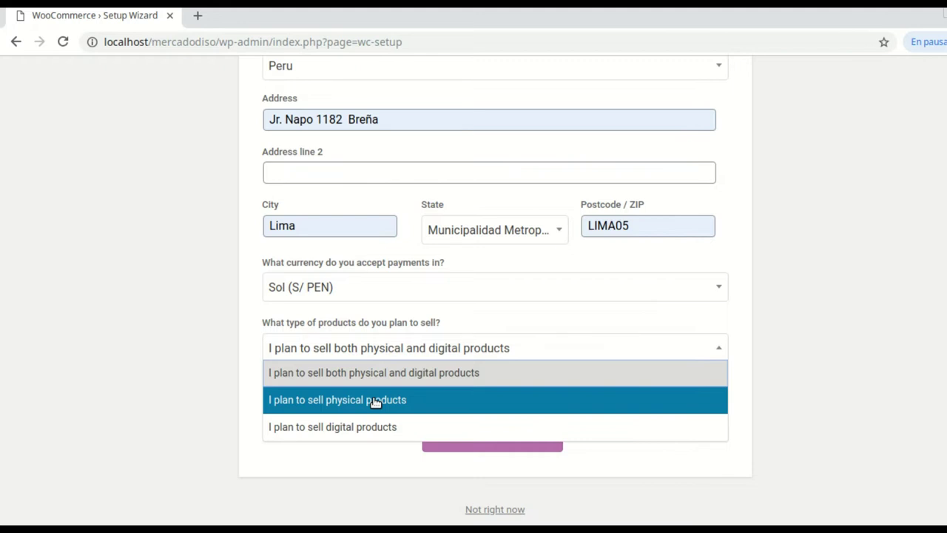
left_click(376, 401)
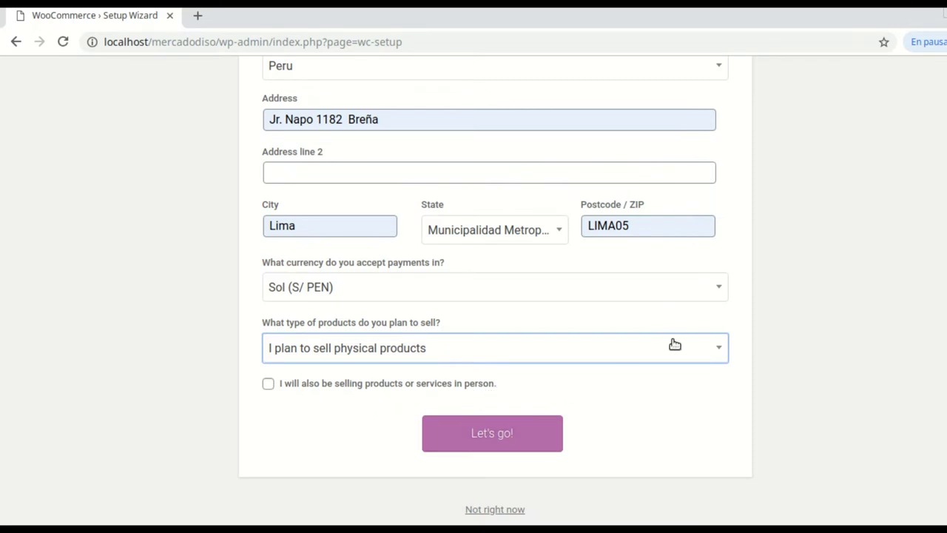
scroll(675, 344, "up", 1)
scroll(672, 352, "down", 2)
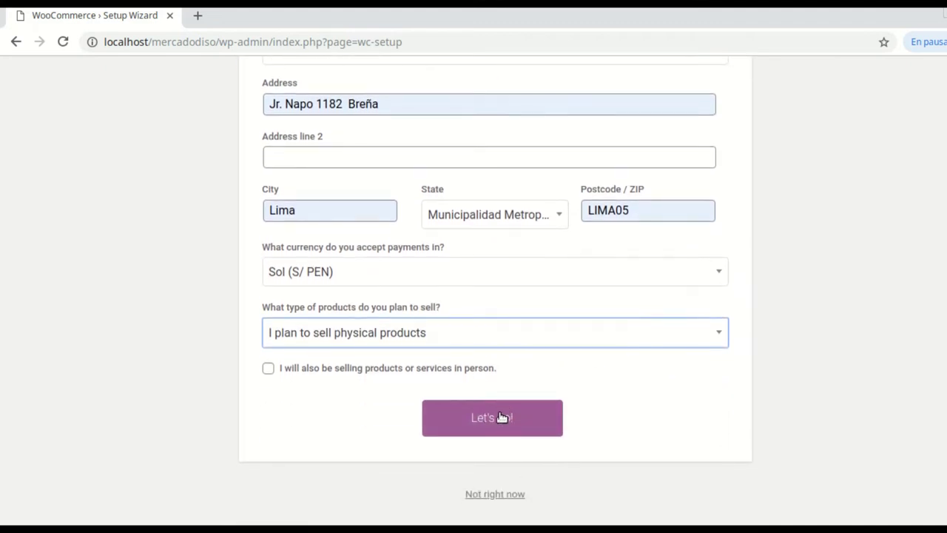
left_click(498, 419)
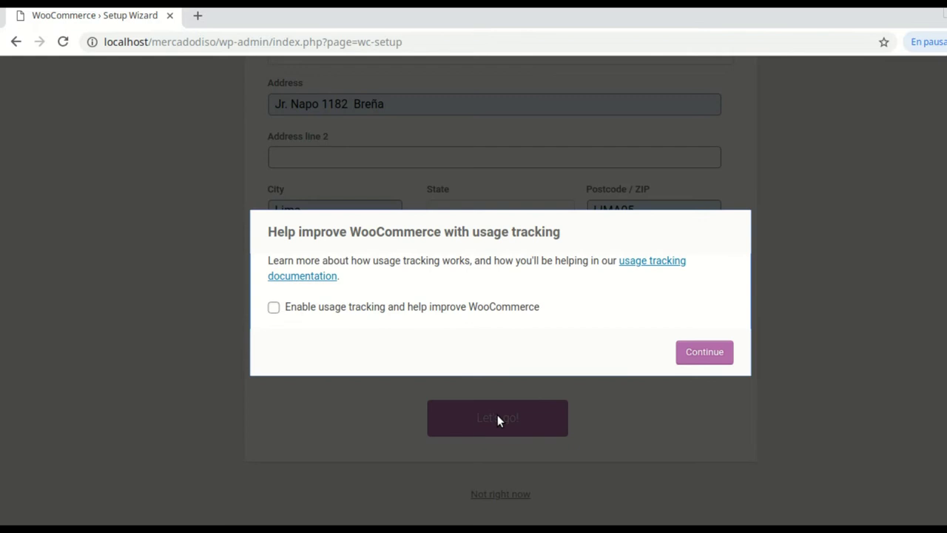
Decline usage tracking and enable Bank transfer (BACS) under Offline Payments
left_click(689, 359)
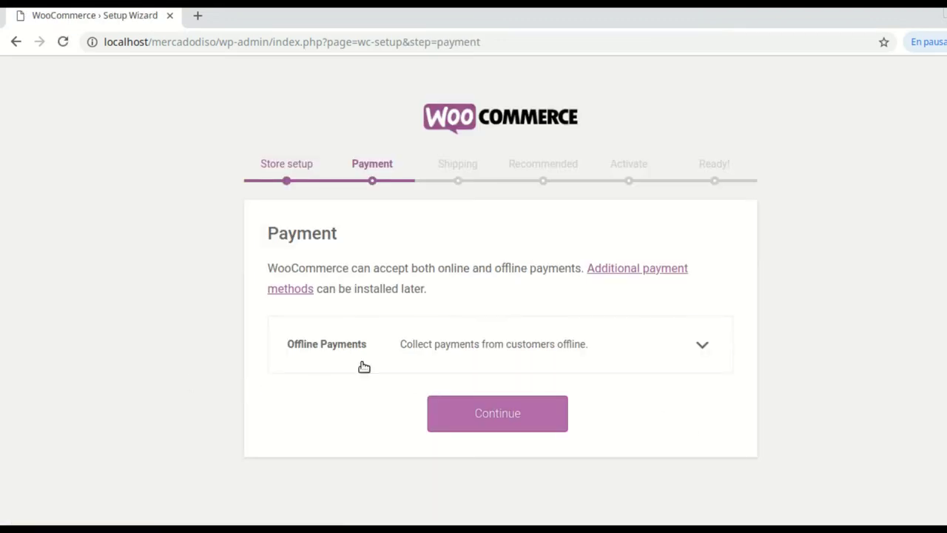
left_click(703, 346)
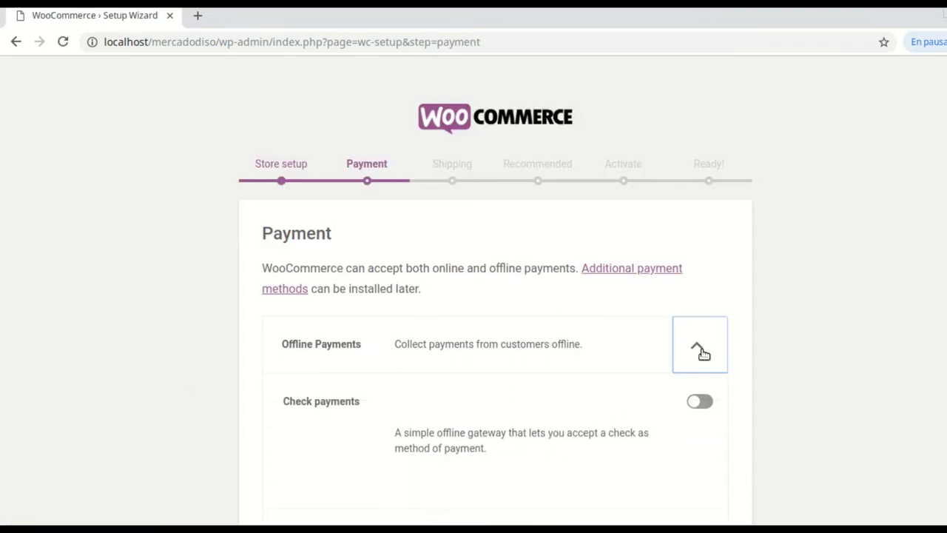
scroll(571, 397, "down", 2)
scroll(572, 397, "down", 1)
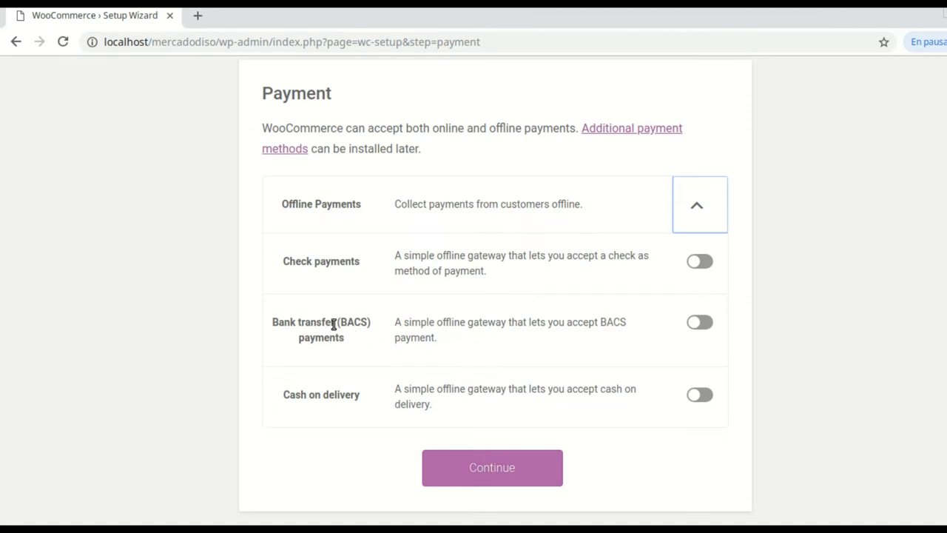
left_click(708, 326)
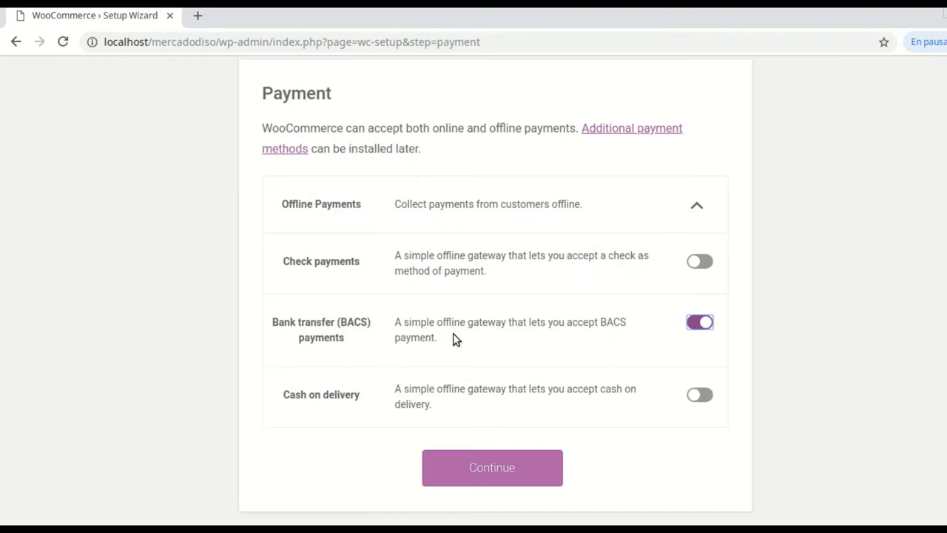
Continue to the Shipping step and review its Flat Rate zones for Peru and elsewhere
left_click(502, 467)
scroll(566, 369, "down", 3)
scroll(558, 372, "down", 1)
scroll(488, 380, "down", 1)
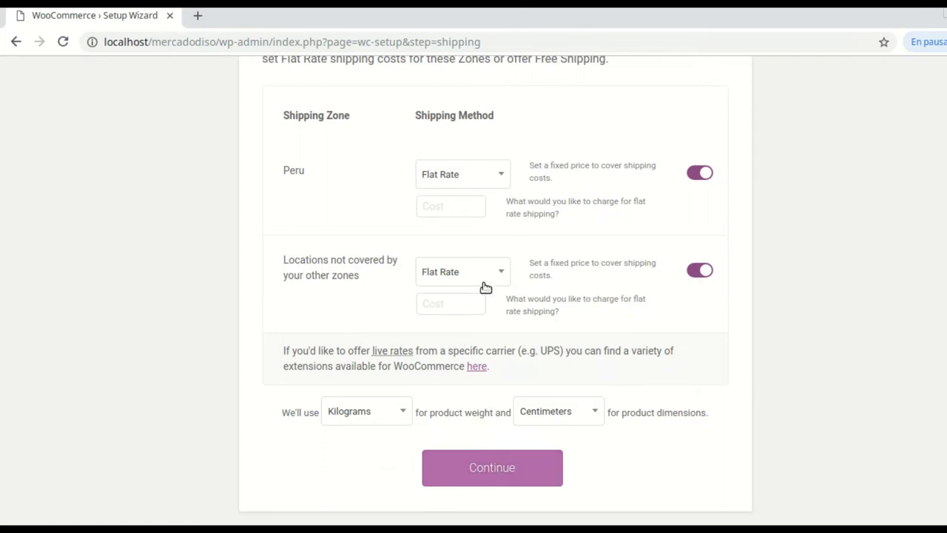
Switch off flat rate shipping for the Peru zone and 'Locations not covered by your other zones', then continue
left_click(503, 464)
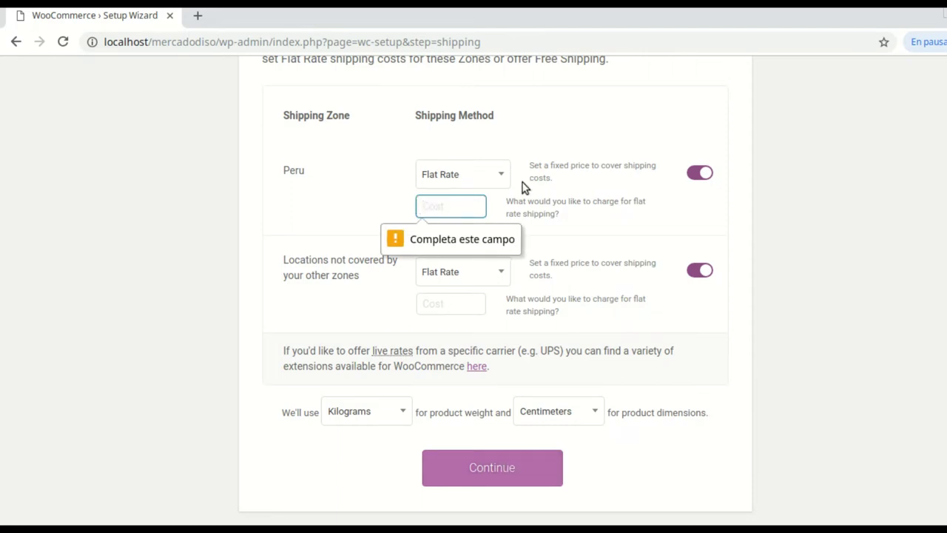
left_click(501, 175)
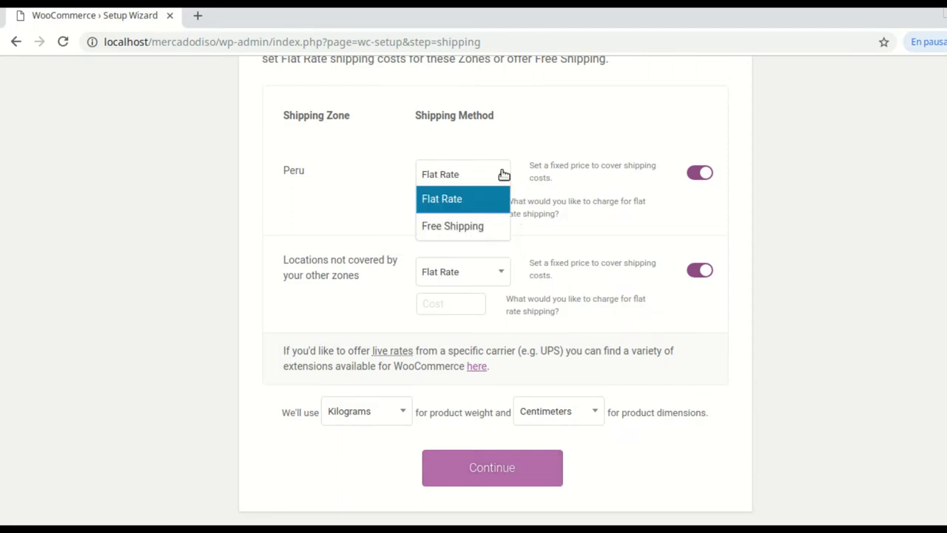
left_click(693, 173)
left_click(693, 270)
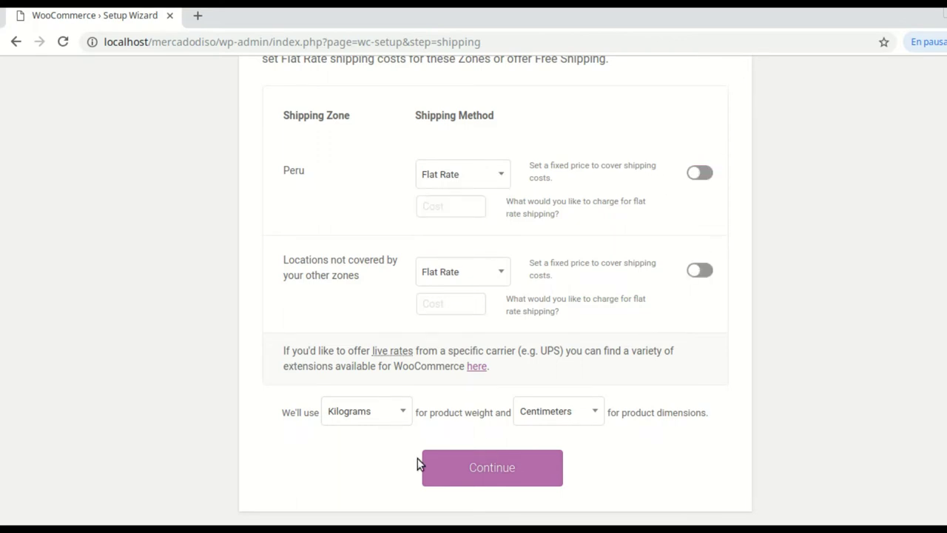
left_click(502, 473)
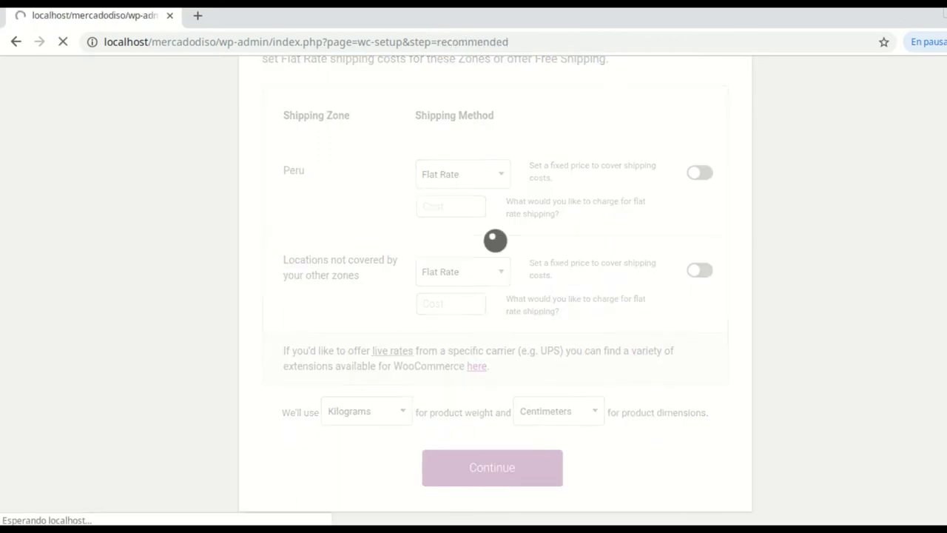
Uncheck the Mailchimp and Facebook recommendations and continue past the Recommended step
scroll(588, 338, "down", 2)
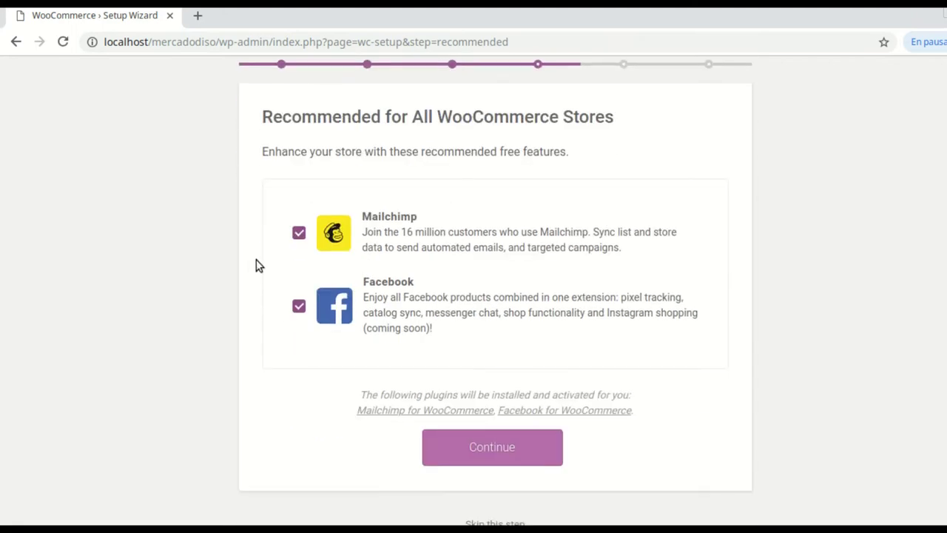
left_click(298, 233)
left_click(298, 306)
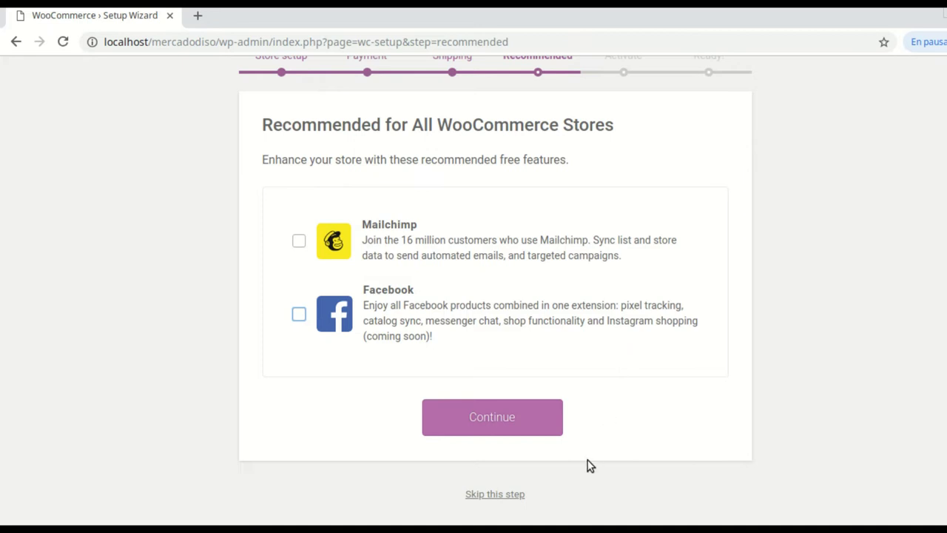
left_click(497, 423)
Skip the Jetpack step and look over the Ready! page
scroll(612, 384, "down", 5)
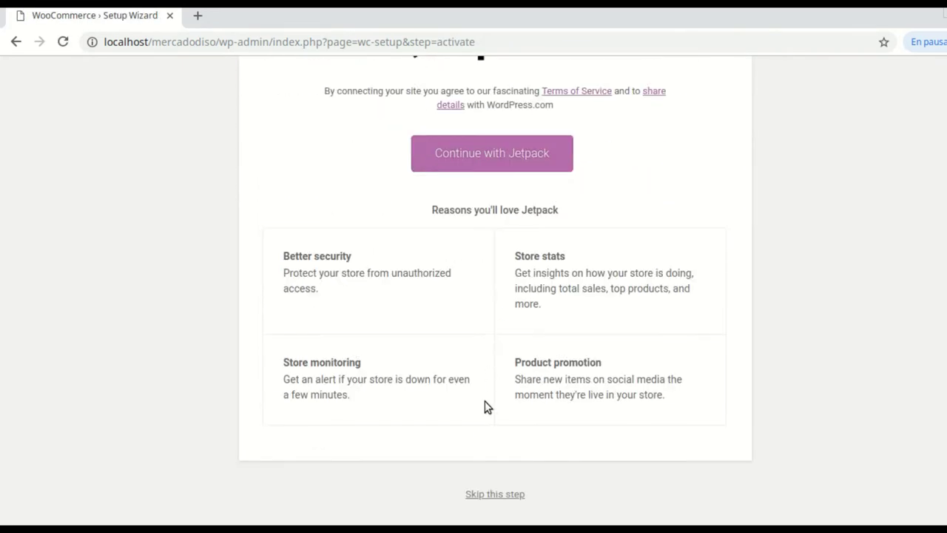
left_click(492, 494)
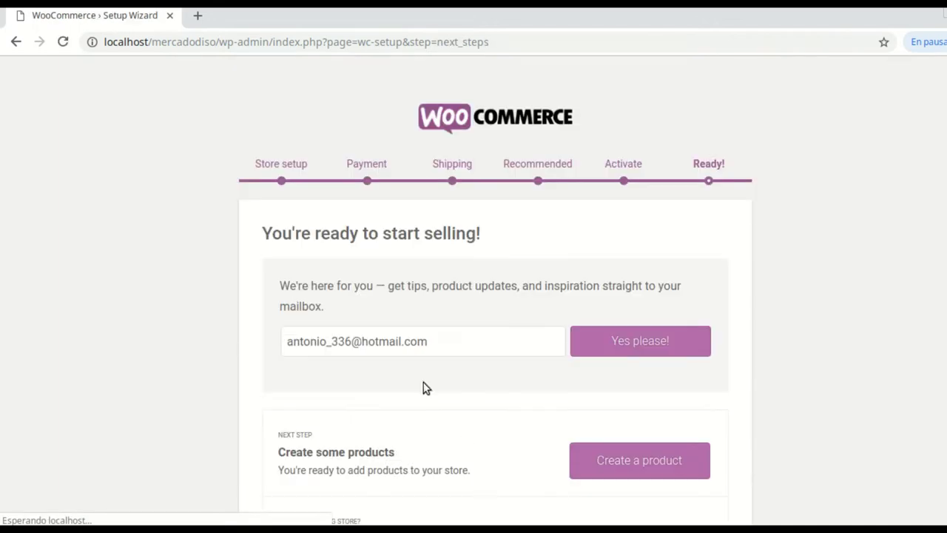
scroll(503, 359, "down", 2)
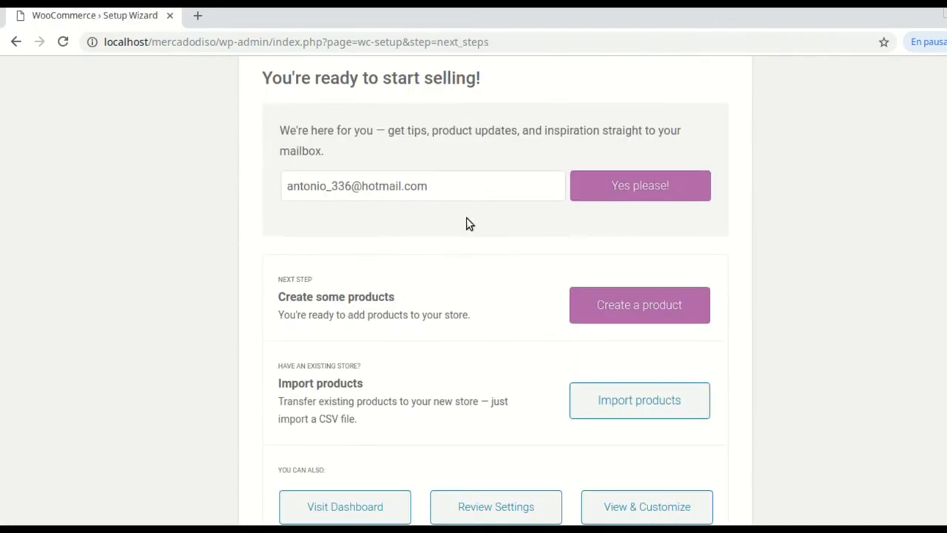
scroll(526, 351, "down", 1)
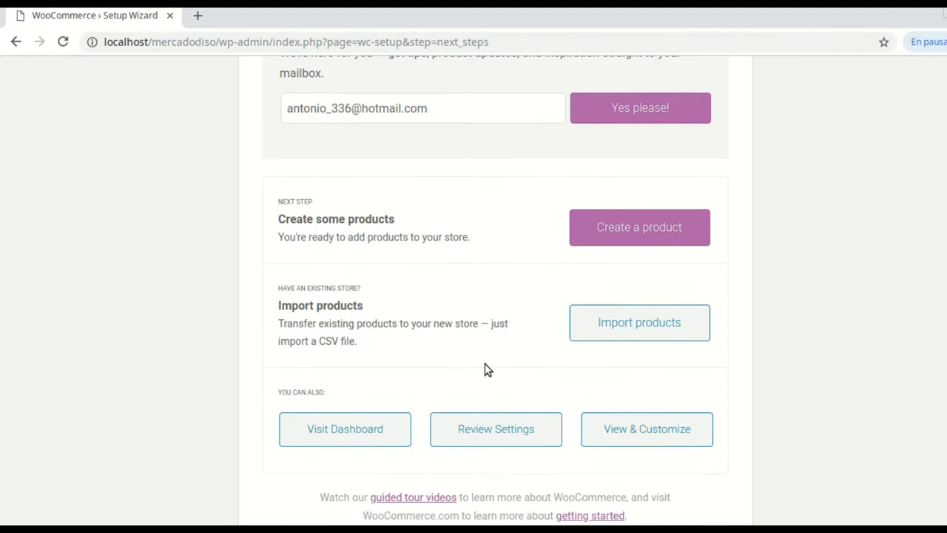
scroll(452, 324, "down", 1)
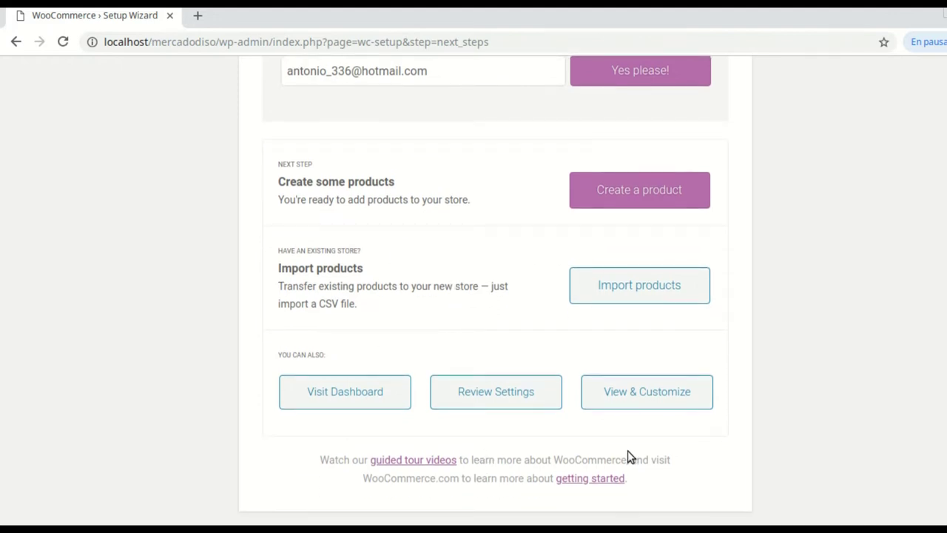
Go to the WordPress admin dashboard and look it over
left_click(358, 397)
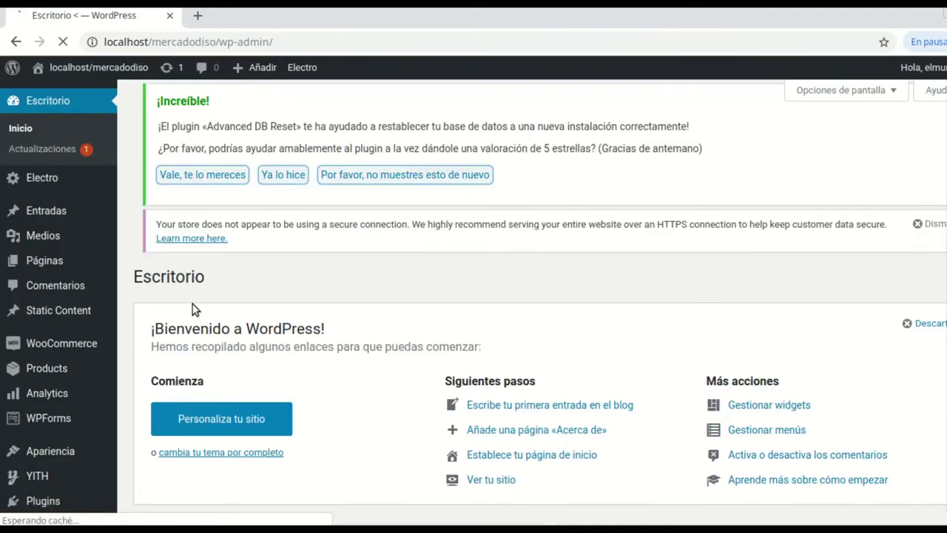
scroll(357, 341, "down", 2)
scroll(356, 341, "down", 2)
scroll(310, 318, "up", 4)
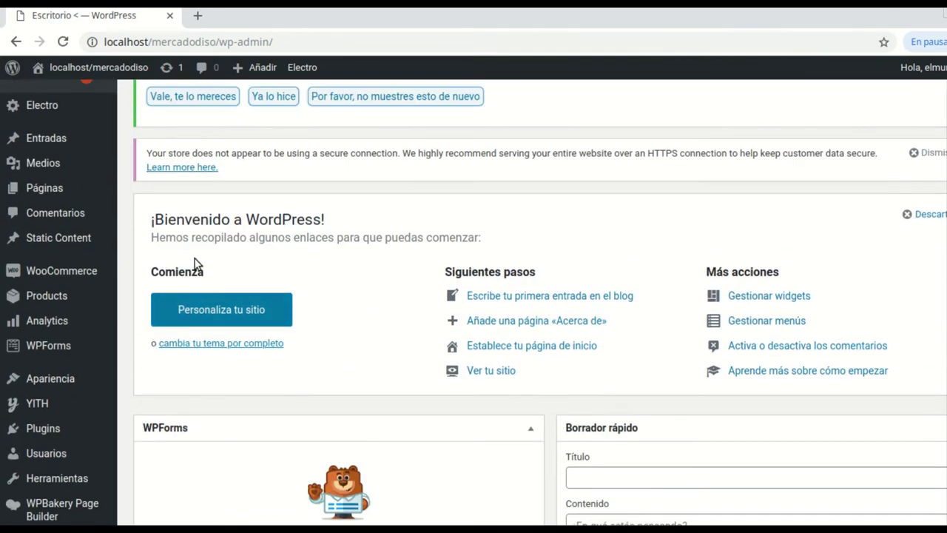
scroll(21, 359, "down", 1)
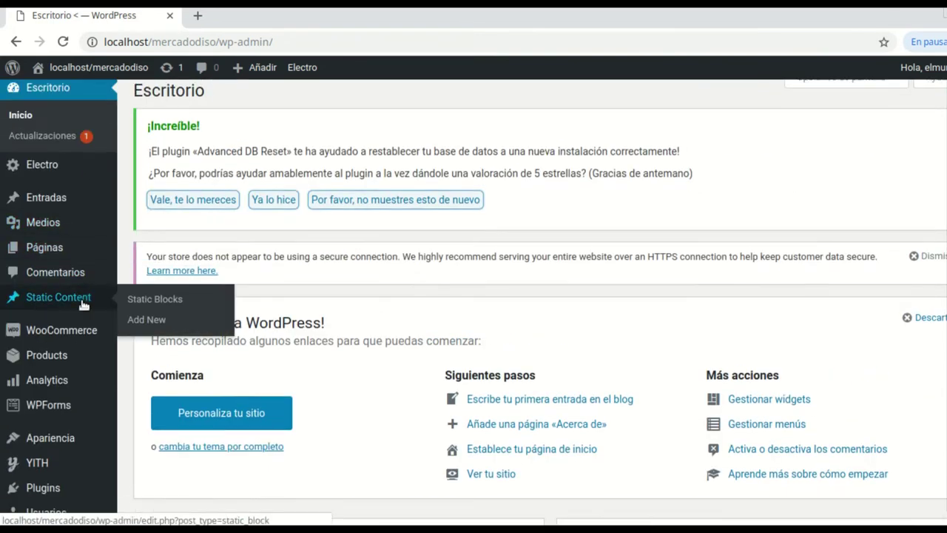
scroll(59, 230, "up", 1)
Open 'Visitar el sitio' from the admin bar's site menu in a new tab
mouse_move(59, 72)
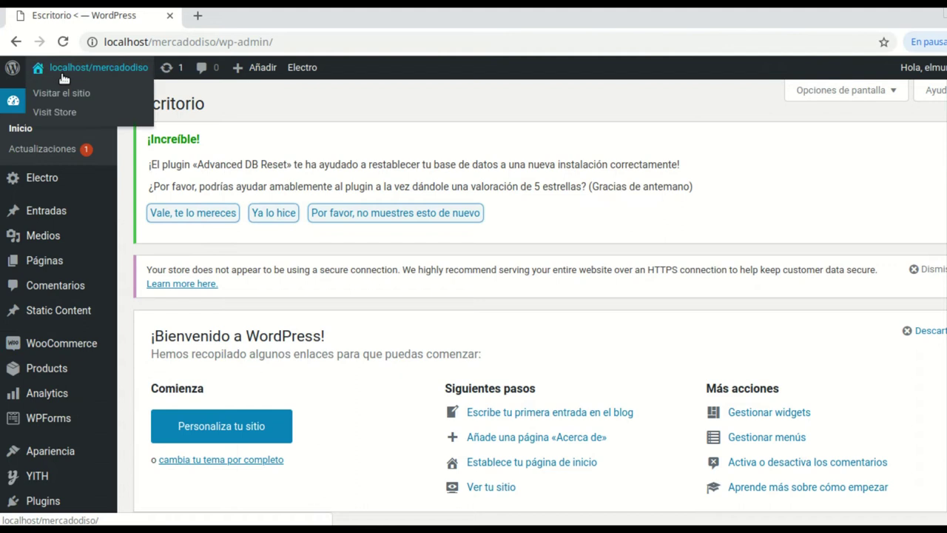
right_click(59, 94)
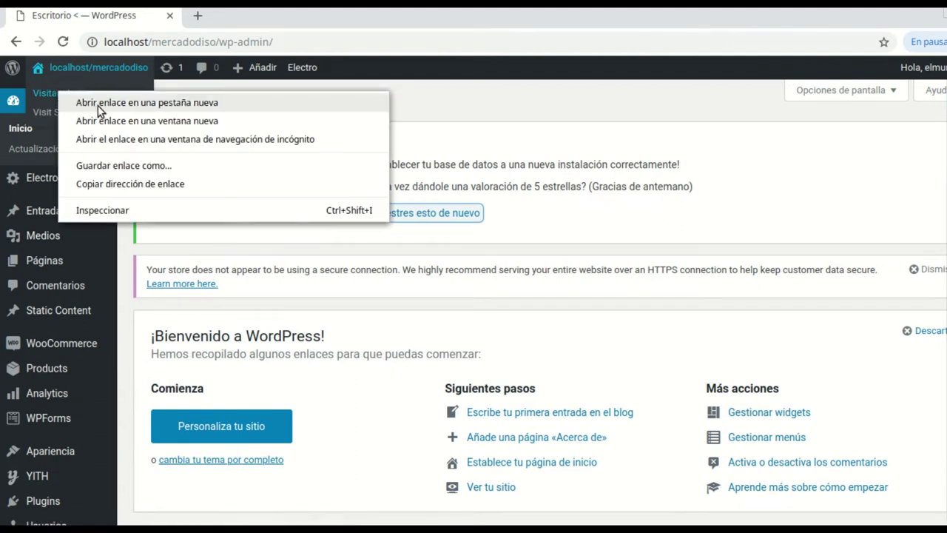
left_click(140, 110)
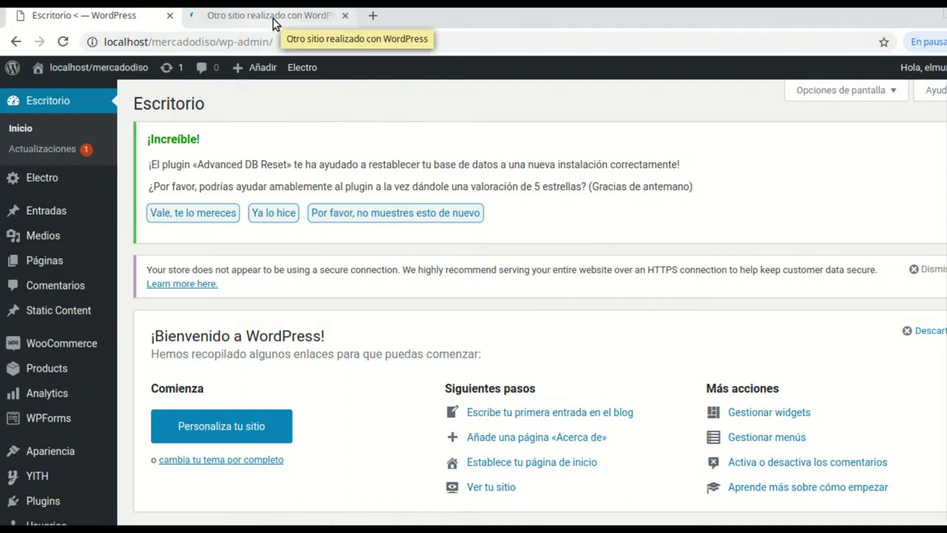
Browse the Electro storefront in its new tab, then return to the Escritorio tab
left_click(275, 18)
scroll(518, 252, "down", 3)
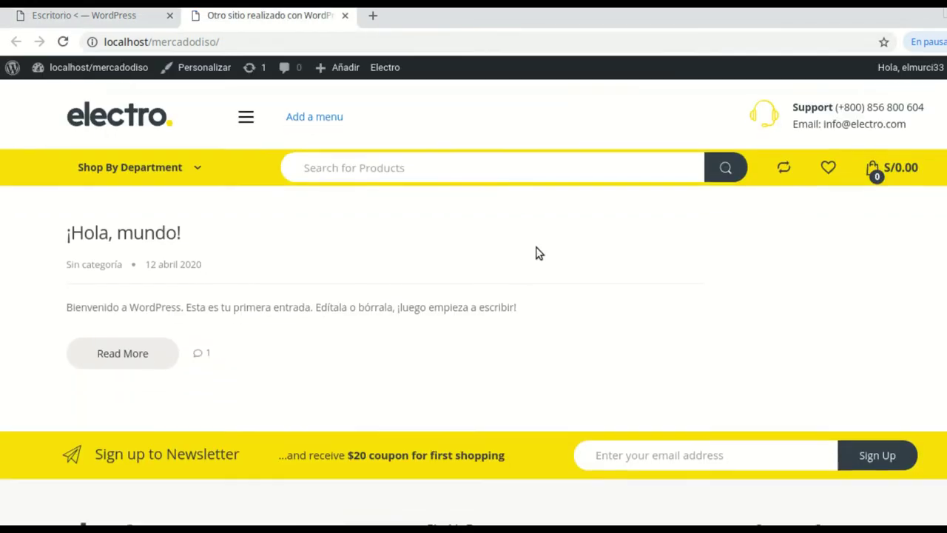
scroll(581, 248, "down", 2)
scroll(566, 260, "up", 4)
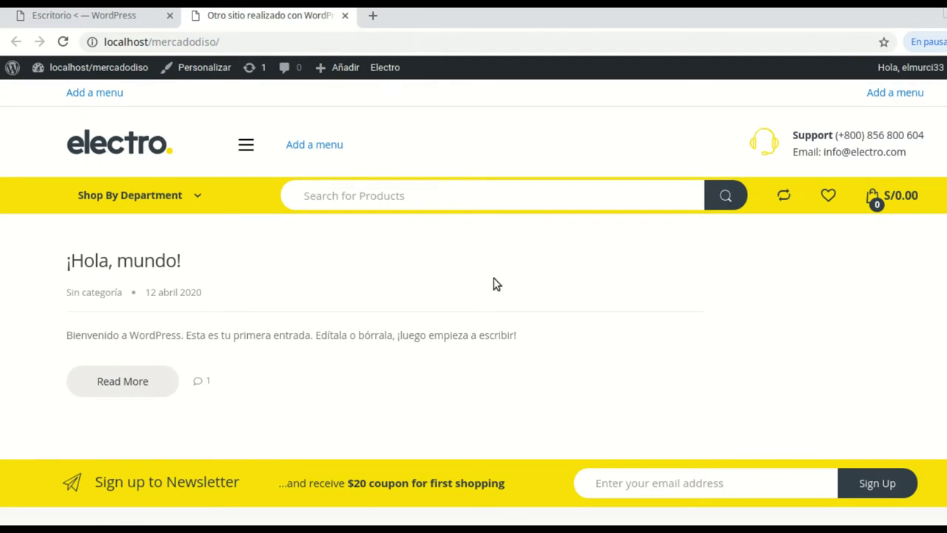
left_click(130, 21)
scroll(505, 329, "down", 1)
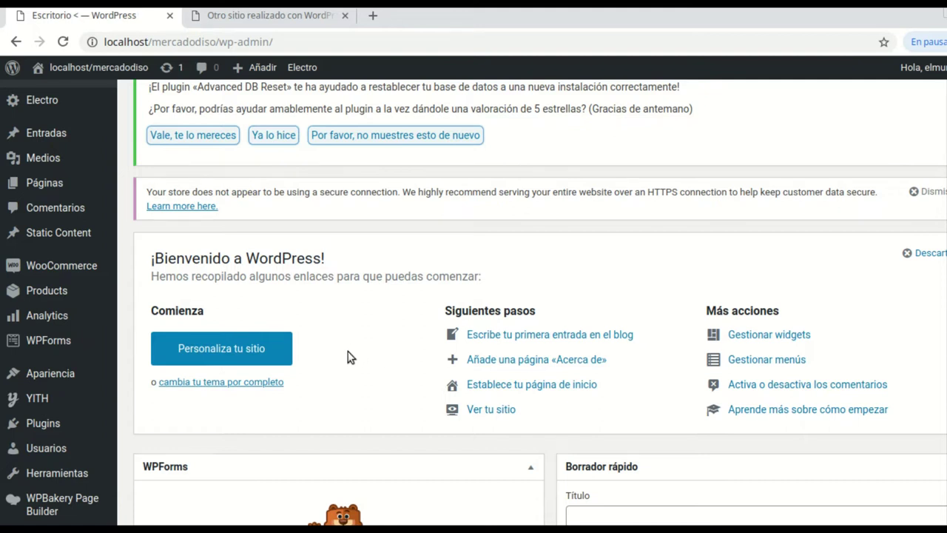
Open Import Demo Data from the Apariencia menu in the admin sidebar
scroll(128, 372, "down", 1)
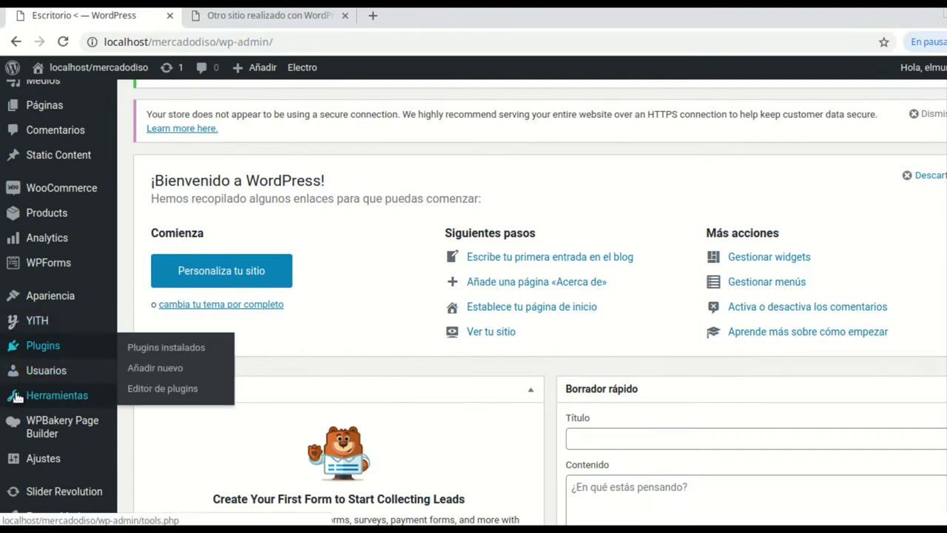
mouse_move(54, 400)
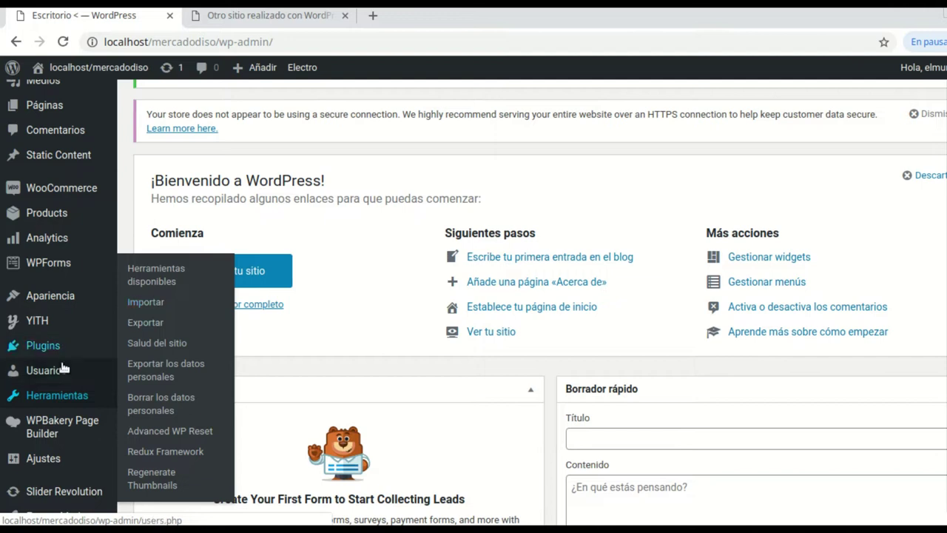
mouse_move(53, 305)
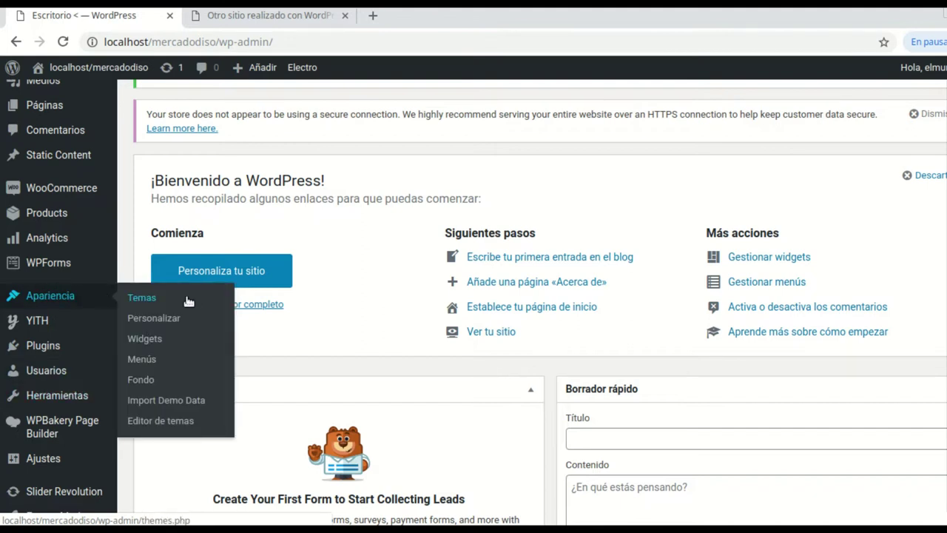
left_click(174, 400)
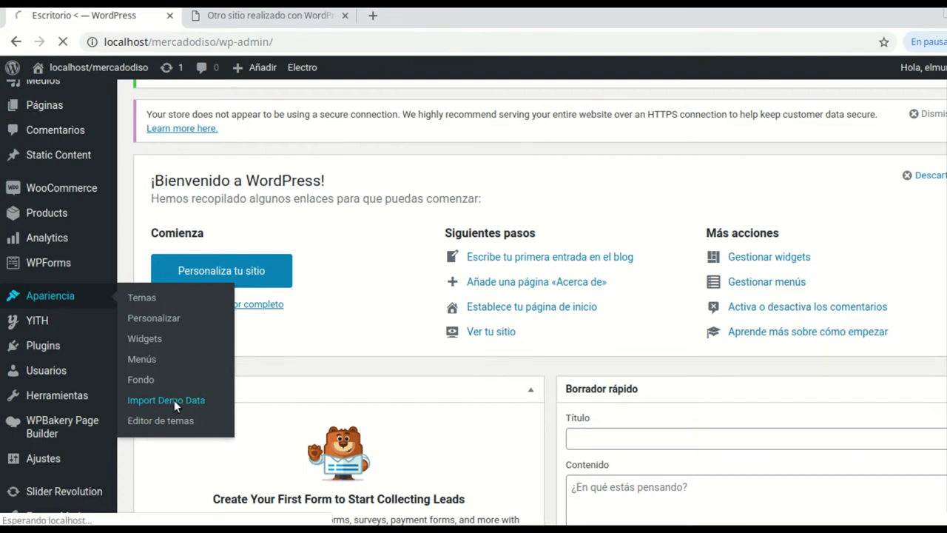
Read through the One Click Demo Import page and its required-plugins and import-time warnings
scroll(369, 375, "down", 1)
scroll(454, 343, "down", 1)
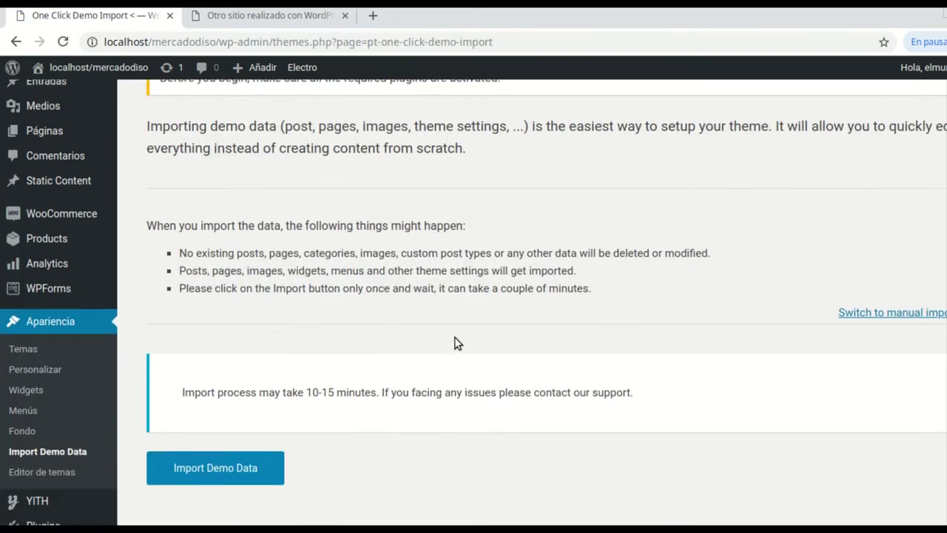
scroll(400, 303, "up", 2)
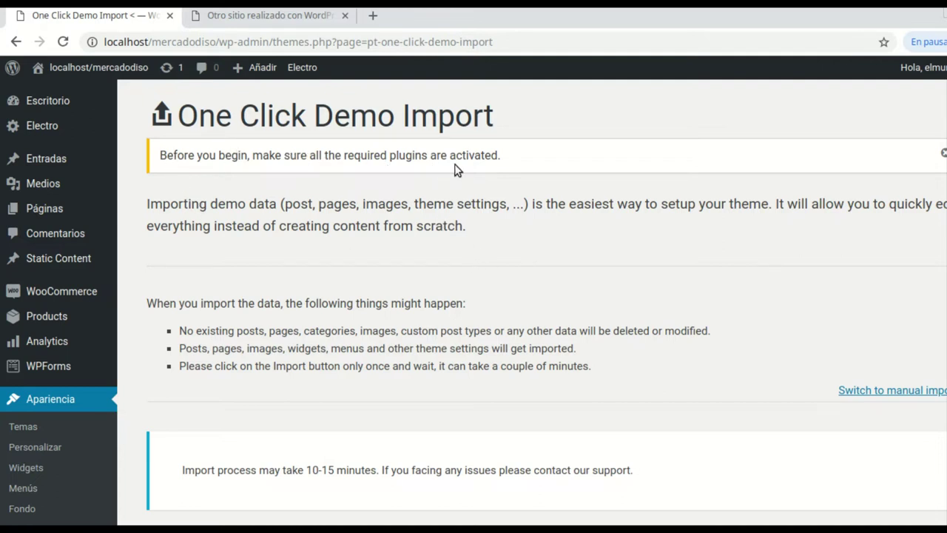
scroll(55, 425, "down", 1)
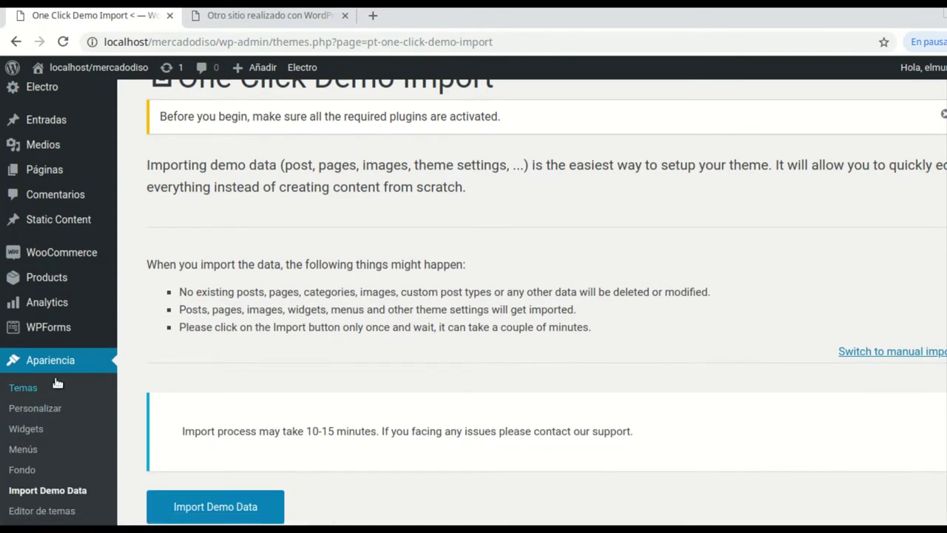
scroll(69, 426, "down", 2)
scroll(74, 414, "up", 2)
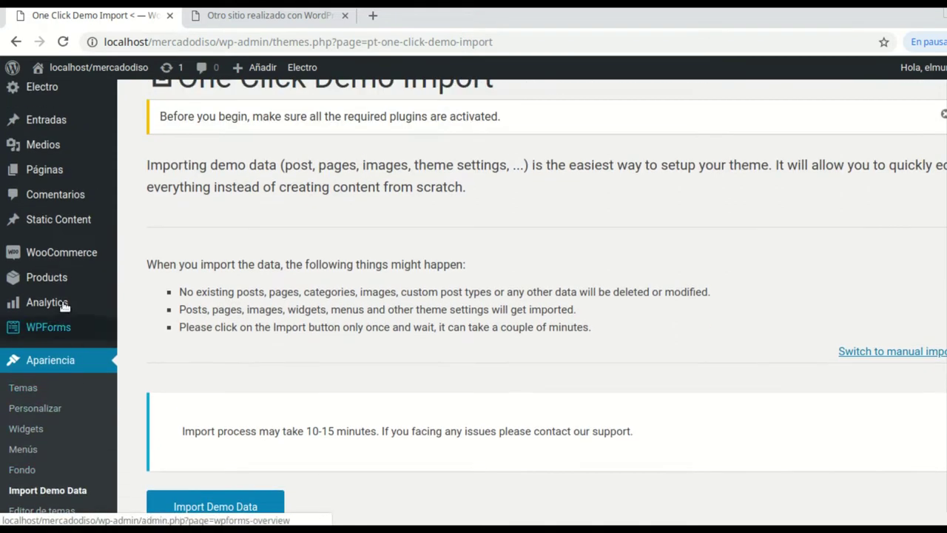
Bring up the context menu for 'Plugins instalados' in the Plugins sidebar menu
mouse_move(82, 253)
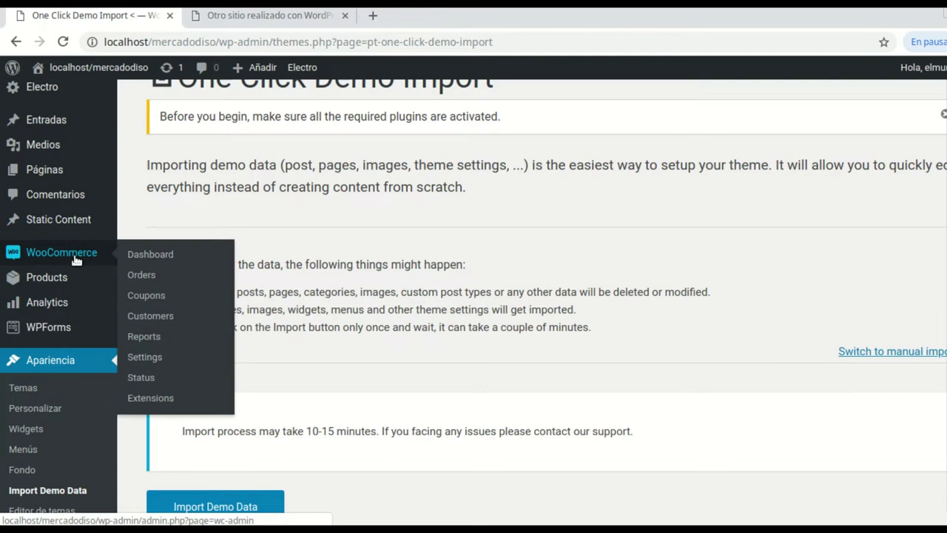
scroll(76, 300, "down", 6)
mouse_move(33, 334)
right_click(163, 337)
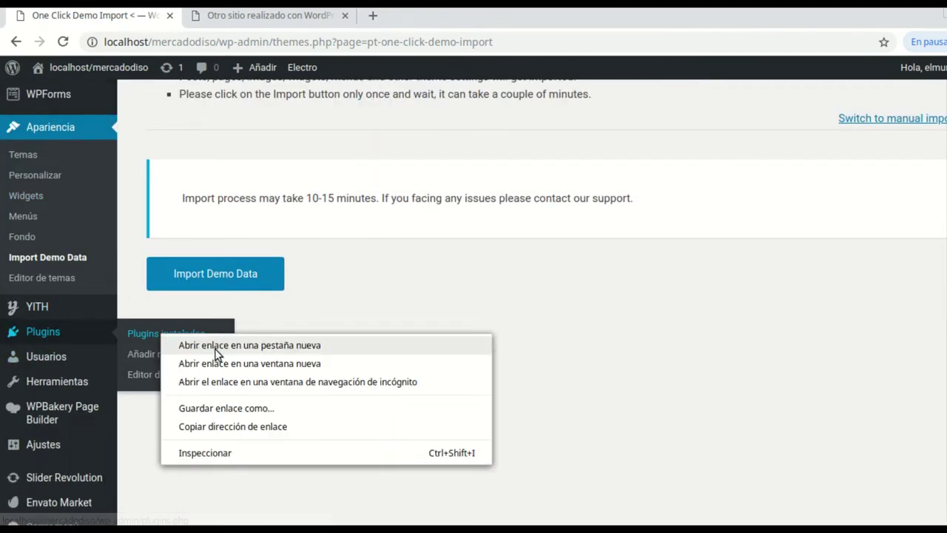
Open the installed plugins list in a new tab and confirm all are active
left_click(227, 346)
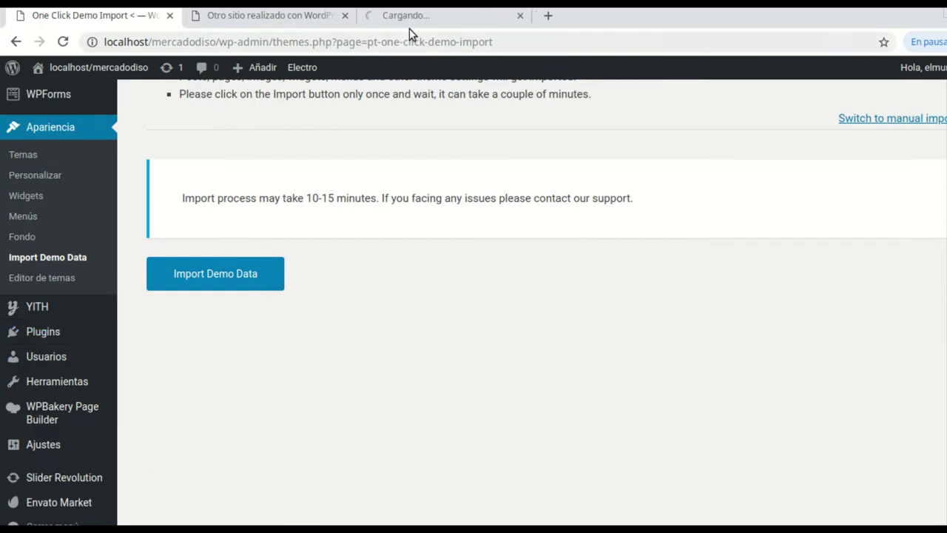
left_click(414, 21)
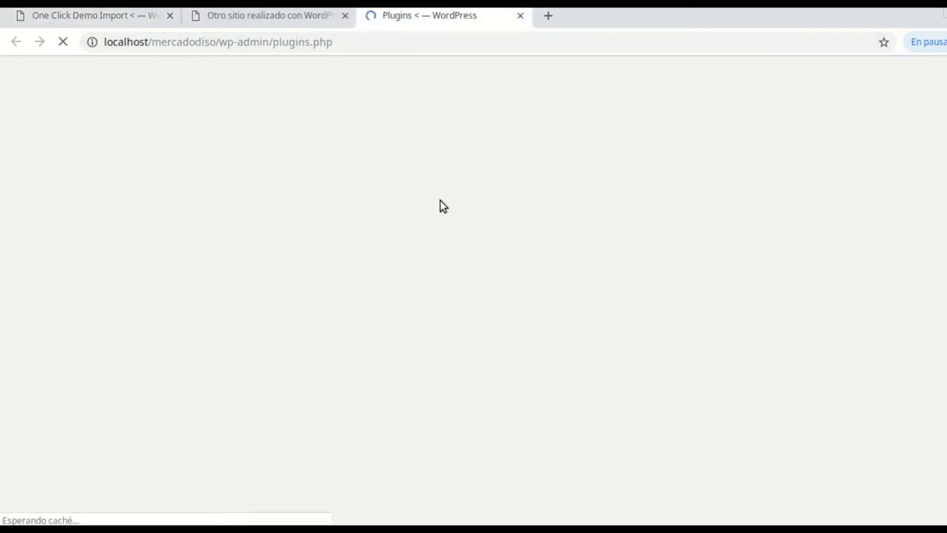
scroll(416, 277, "down", 3)
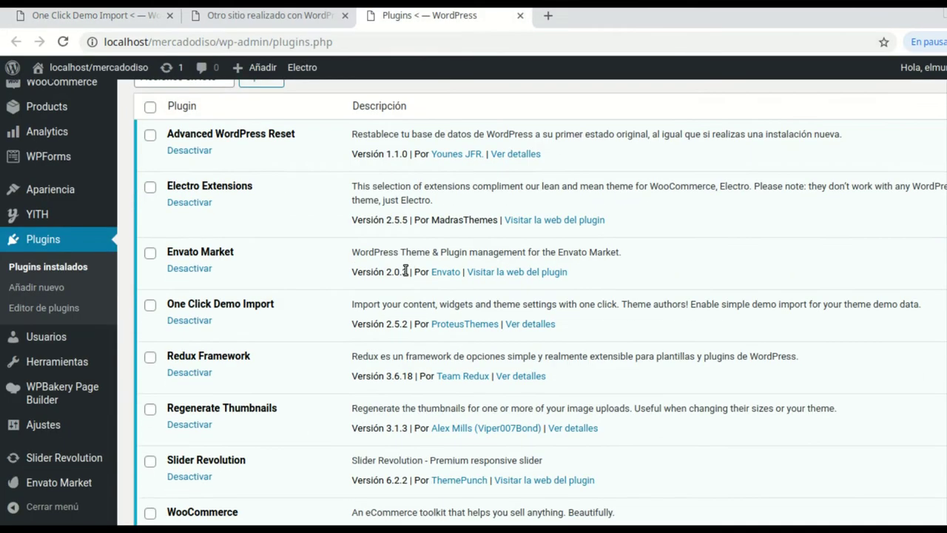
scroll(281, 296, "down", 1)
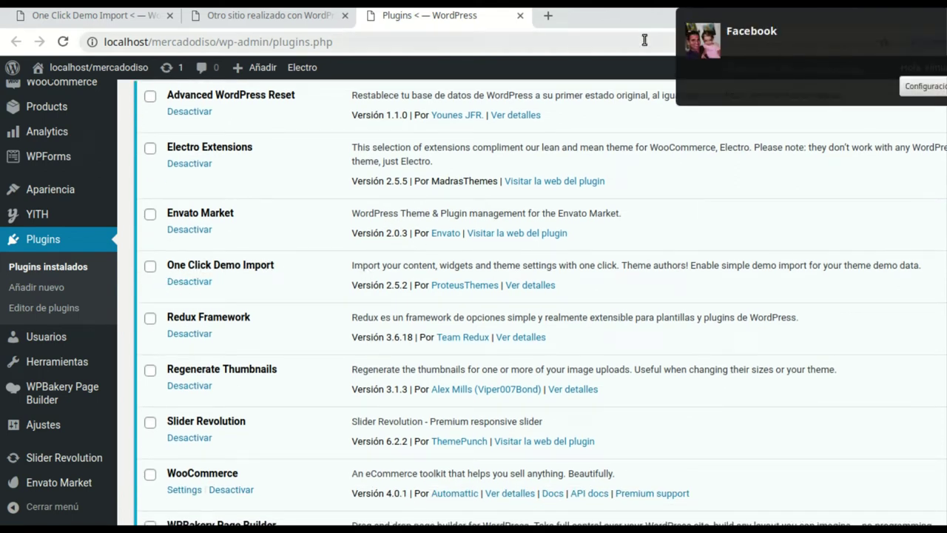
Close the Messenger page and return via the storefront tab to the One Click Demo Import tab
left_click(812, 44)
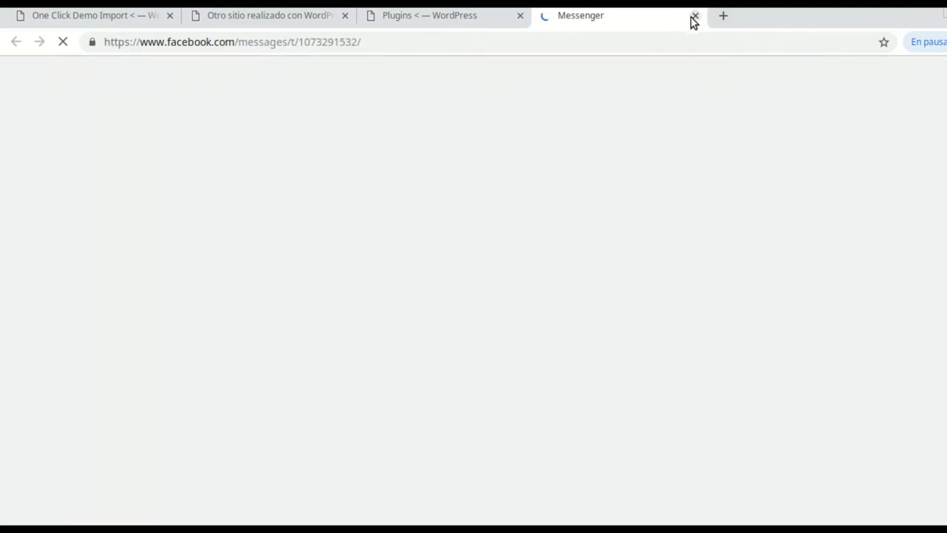
left_click(693, 16)
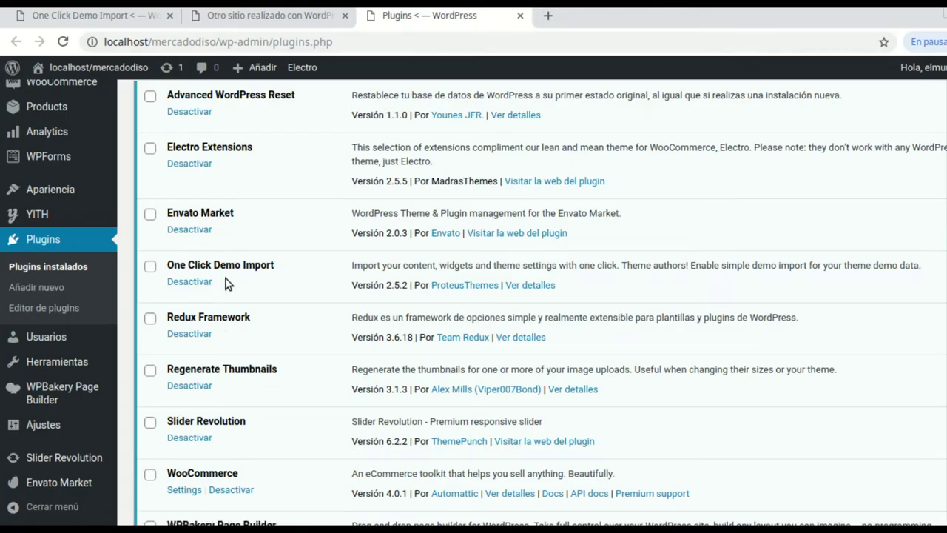
left_click(254, 15)
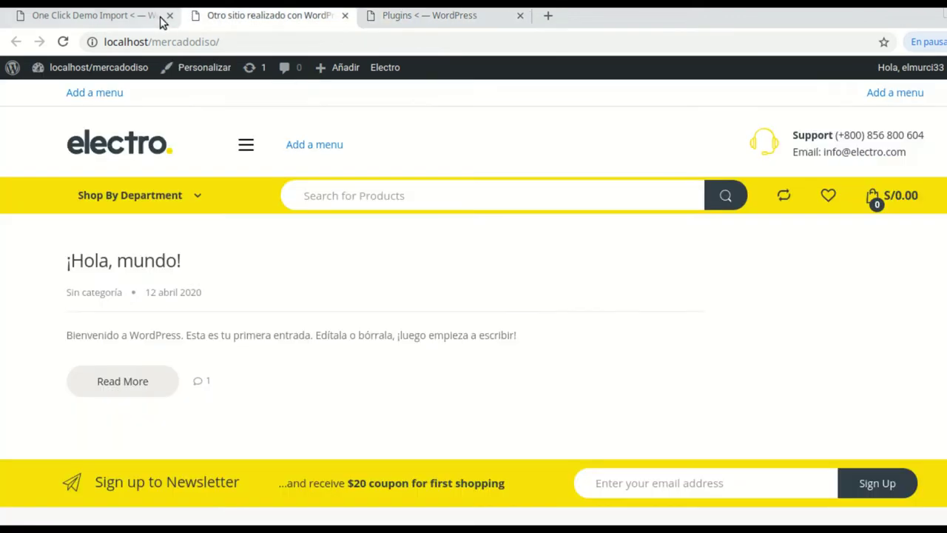
left_click(133, 16)
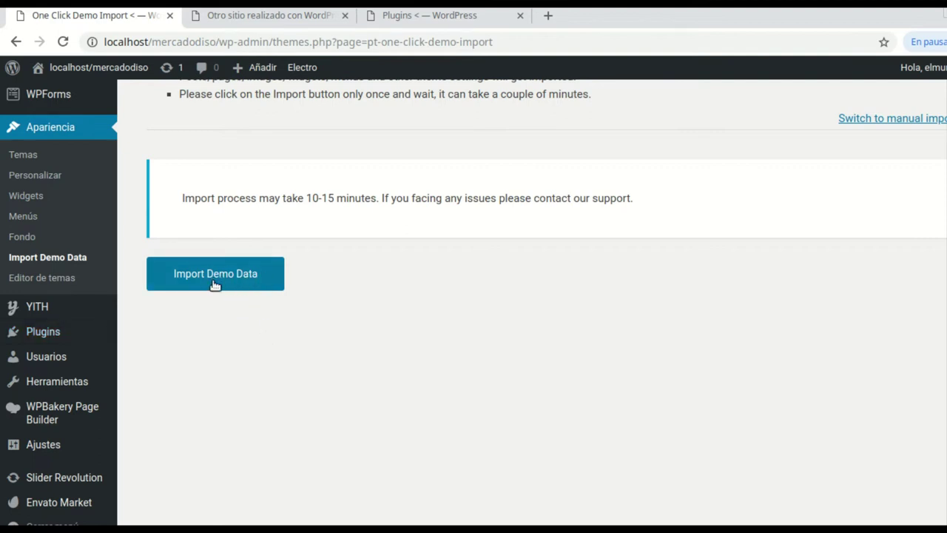
Scroll to the top of the importer and choose 'Switch to manual import'
scroll(396, 307, "up", 1)
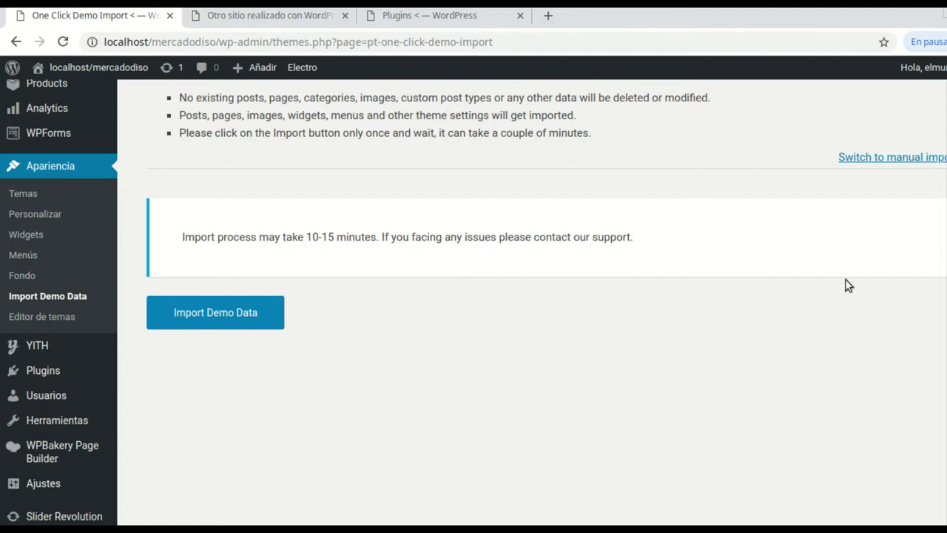
scroll(838, 285, "up", 2)
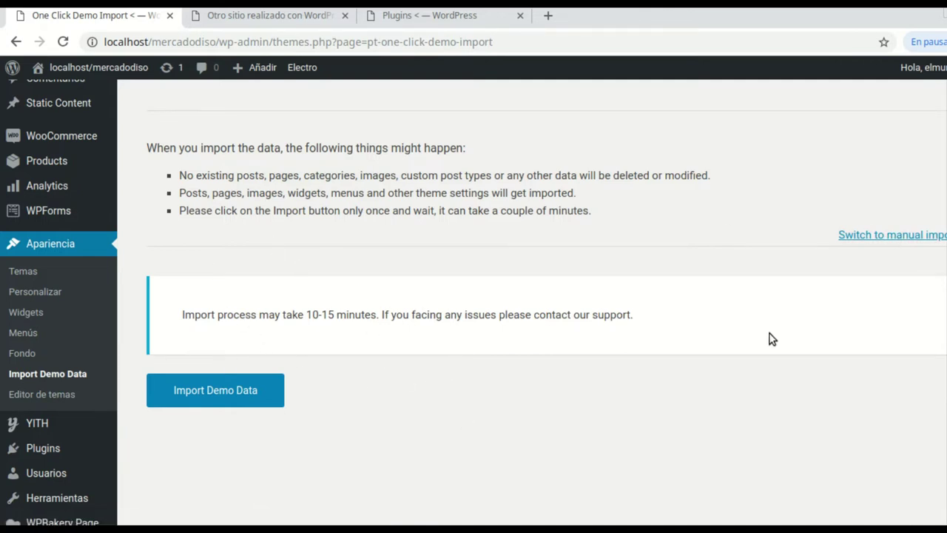
left_click(892, 244)
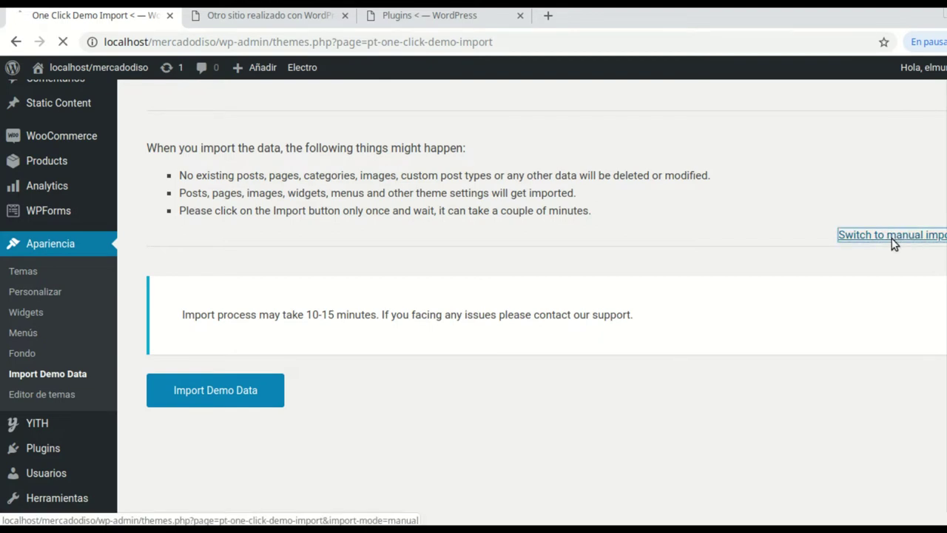
scroll(411, 303, "down", 3)
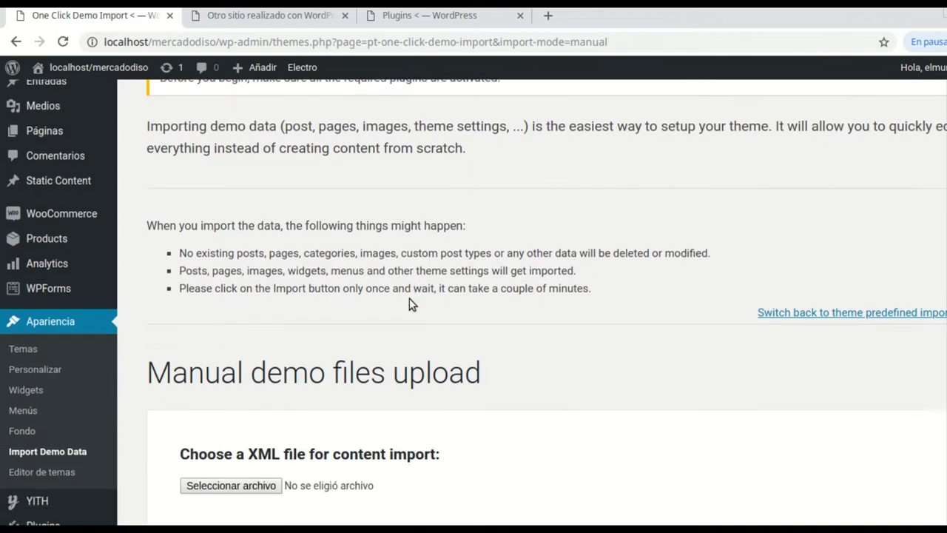
scroll(410, 298, "down", 2)
scroll(443, 363, "down", 1)
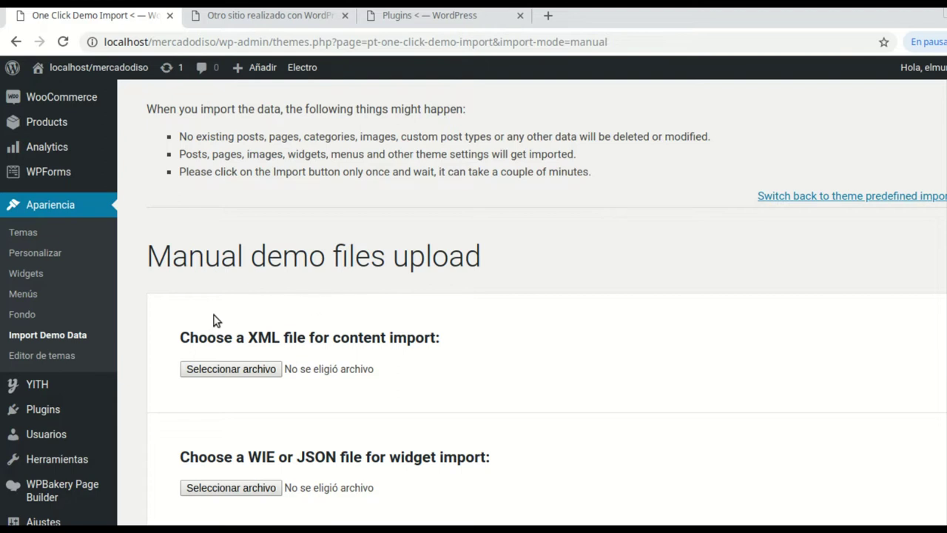
left_click(235, 370)
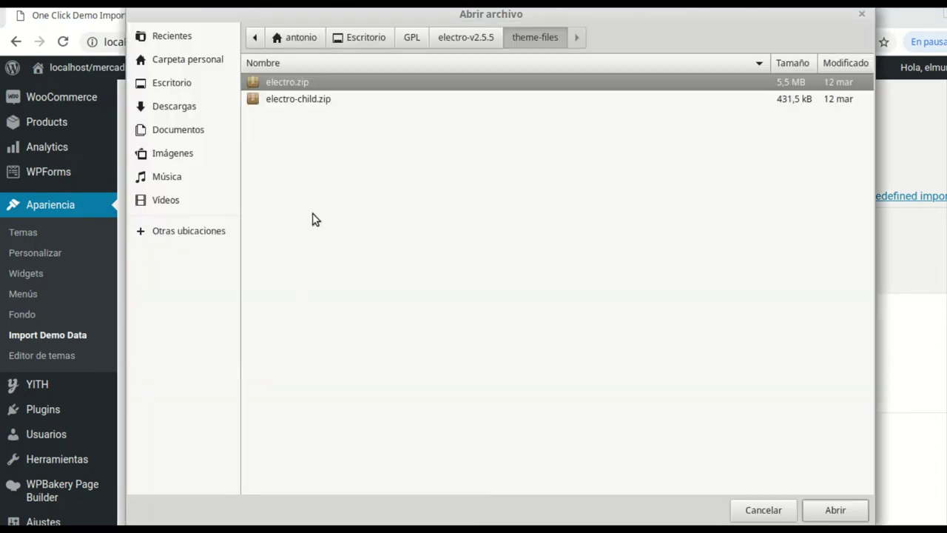
left_click(467, 37)
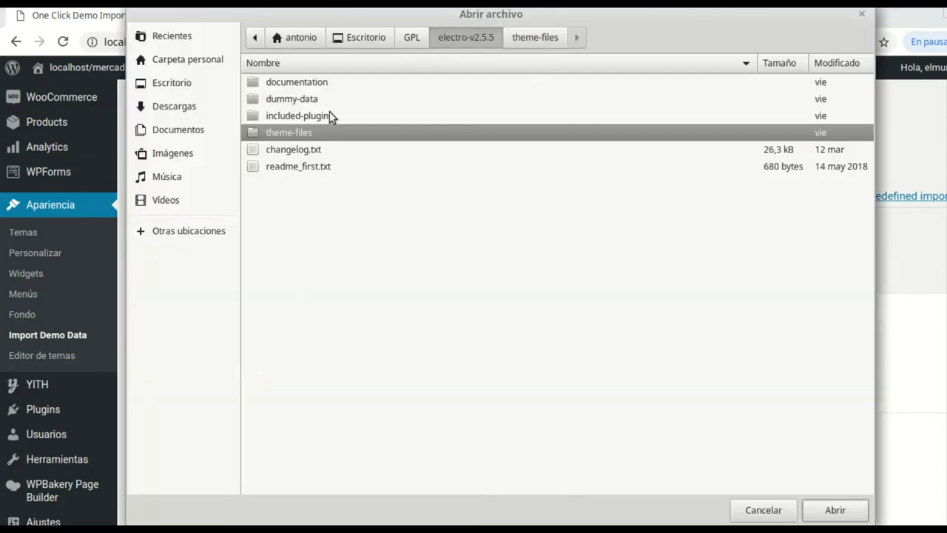
double_click(281, 101)
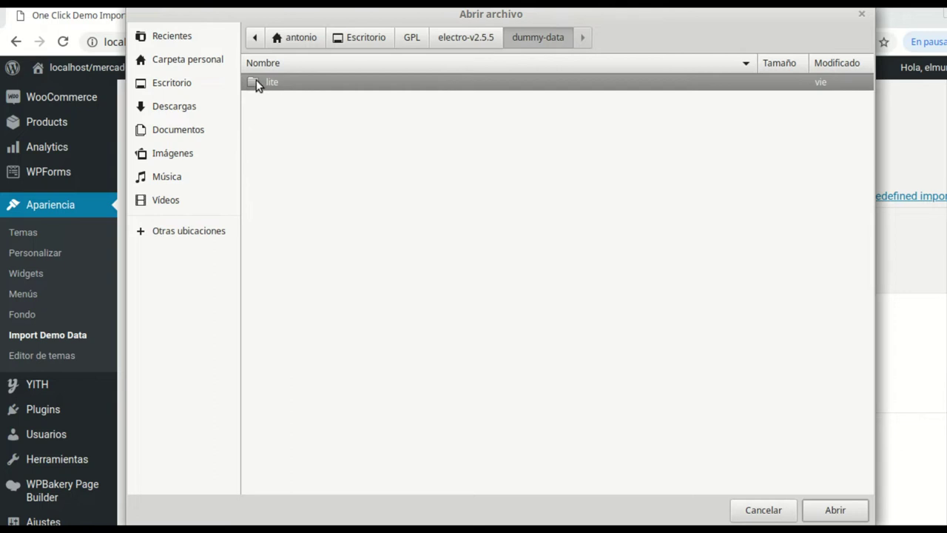
double_click(257, 83)
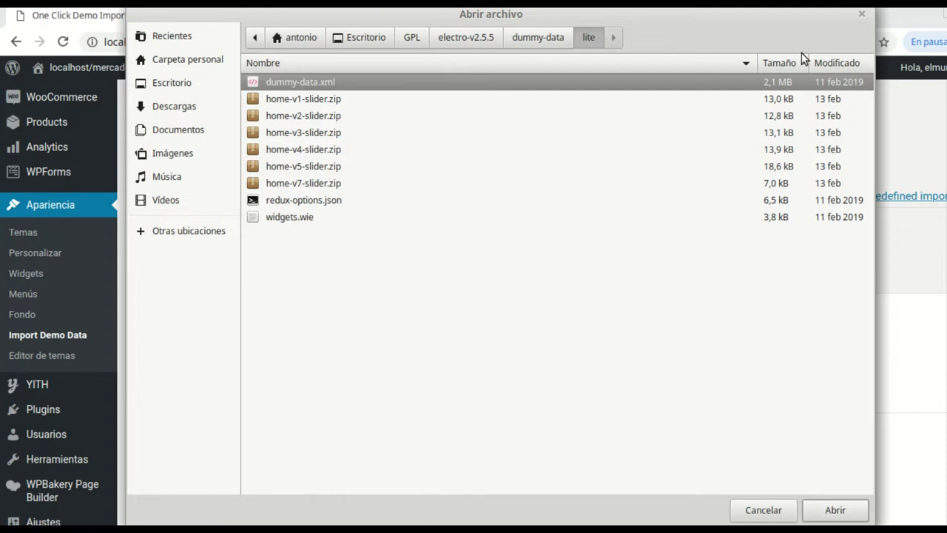
left_click(861, 14)
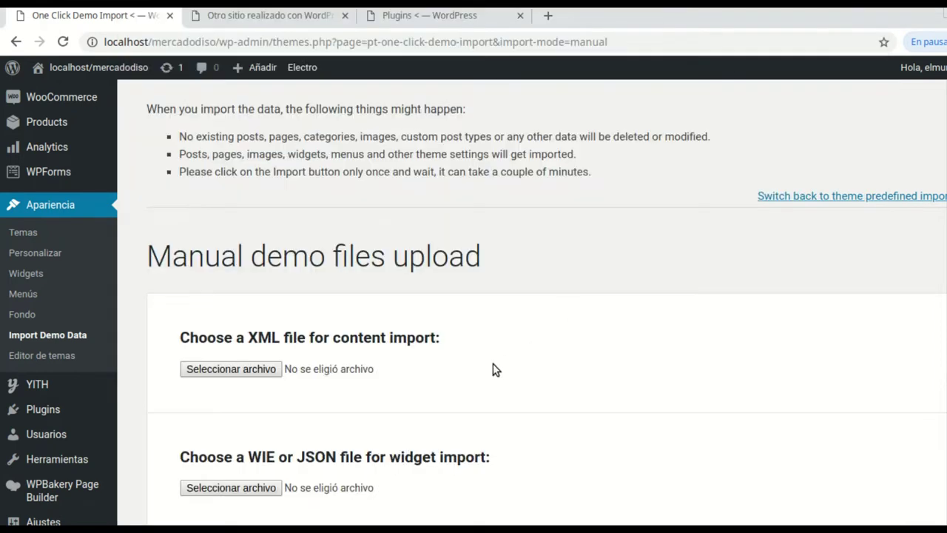
Scroll through the manual upload sections, then open the still-empty Products list
scroll(486, 355, "down", 1)
scroll(484, 344, "down", 2)
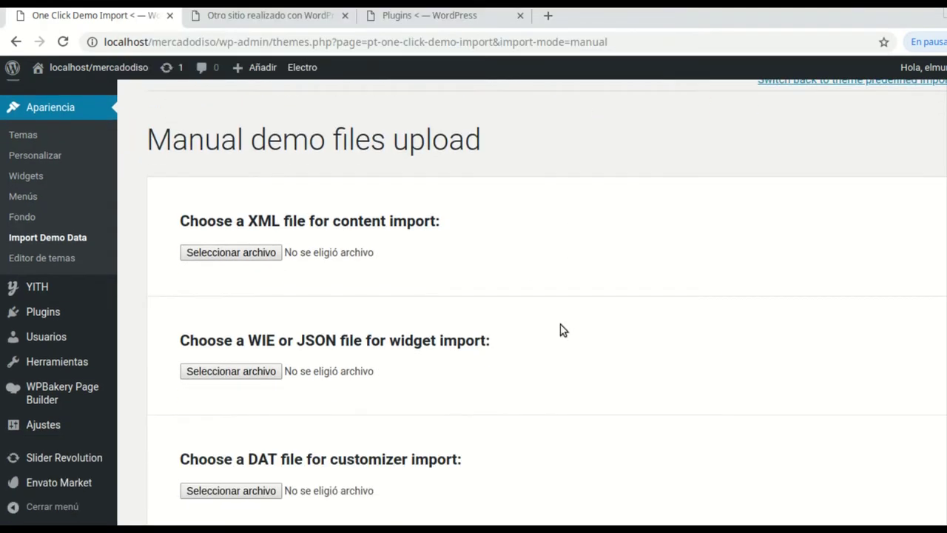
scroll(562, 330, "down", 2)
scroll(560, 325, "up", 6)
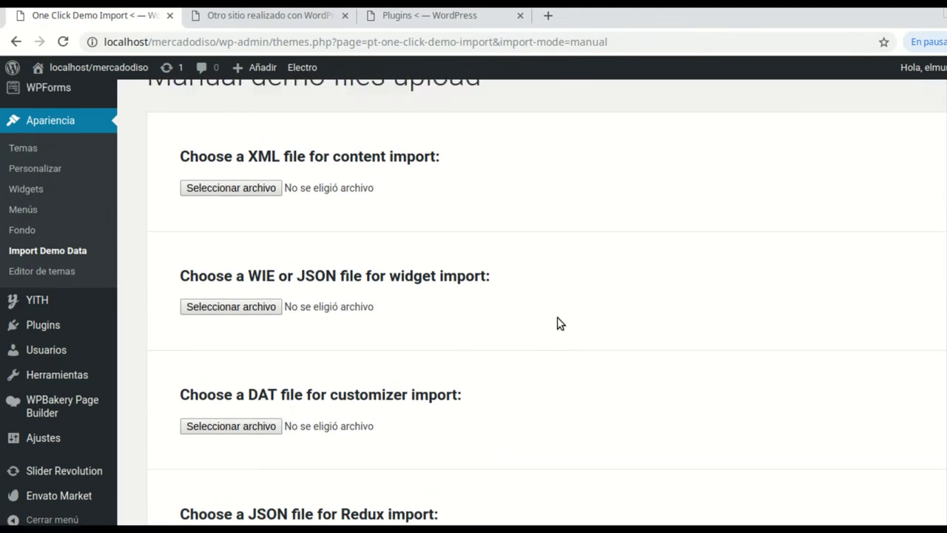
scroll(542, 322, "up", 2)
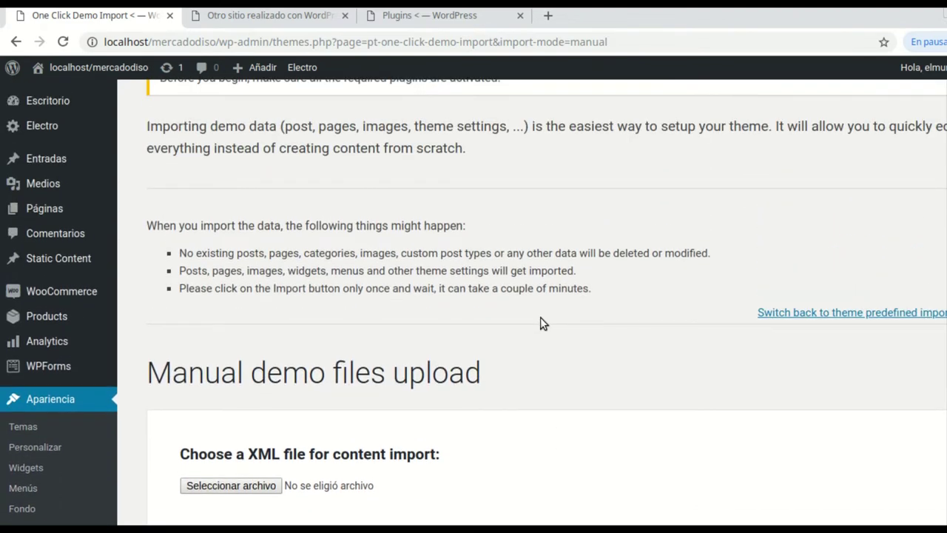
scroll(538, 323, "up", 2)
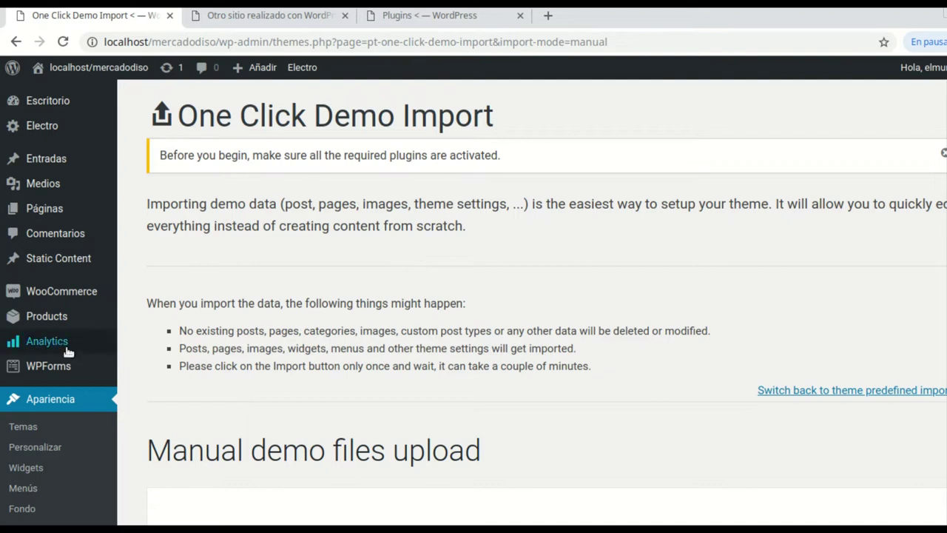
mouse_move(88, 291)
mouse_move(47, 314)
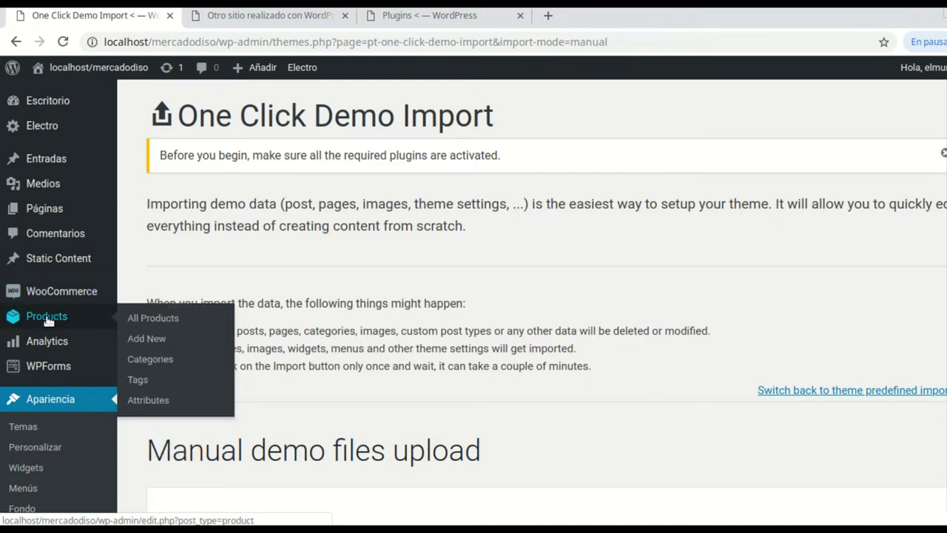
left_click(47, 318)
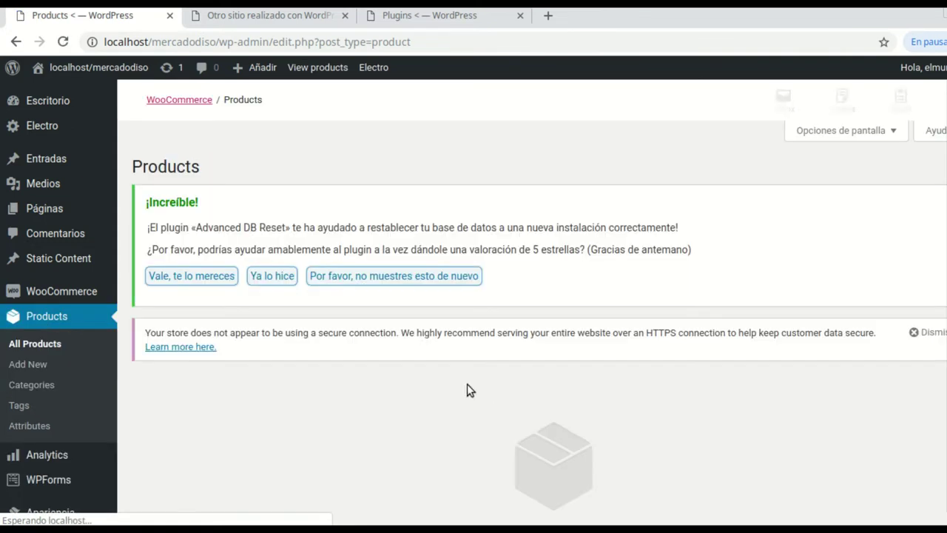
Create a new product named 'producto 1'
scroll(369, 400, "down", 1)
scroll(370, 400, "down", 2)
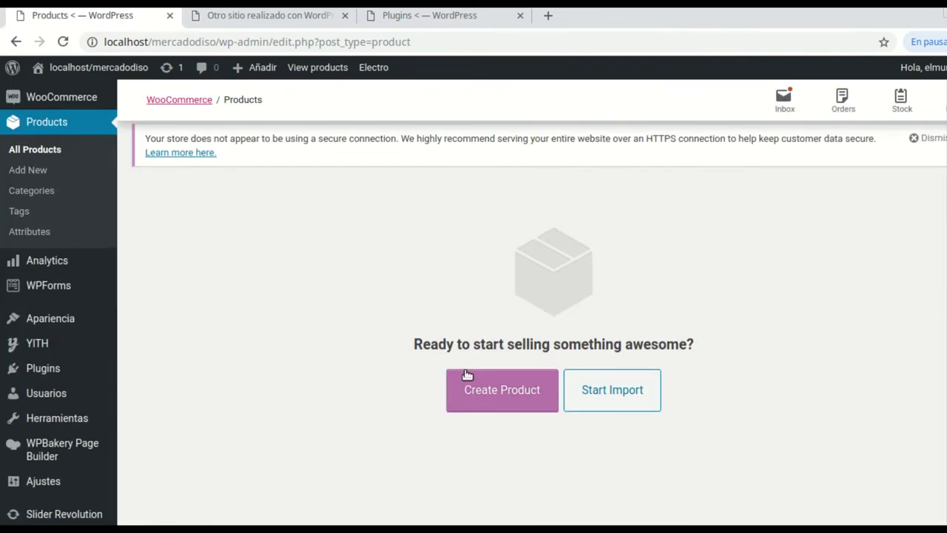
left_click(512, 397)
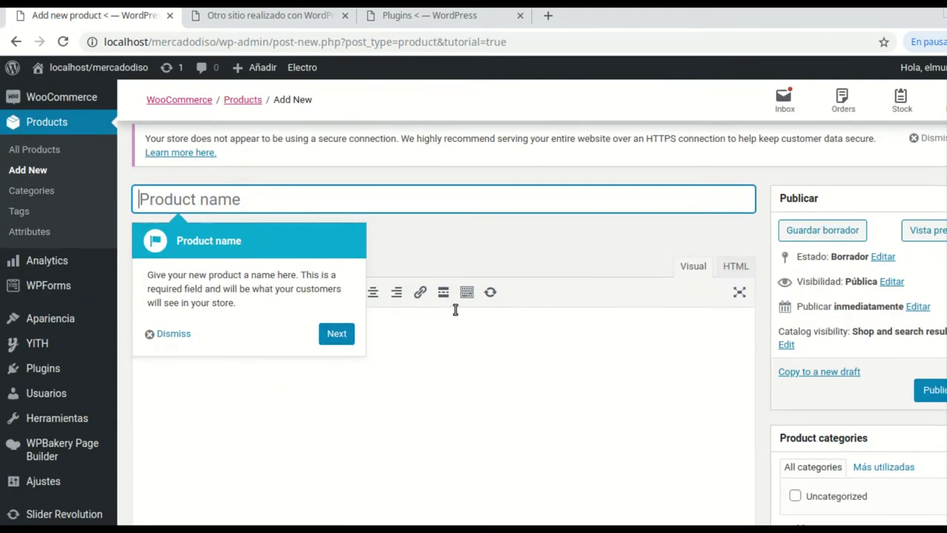
type("producto")
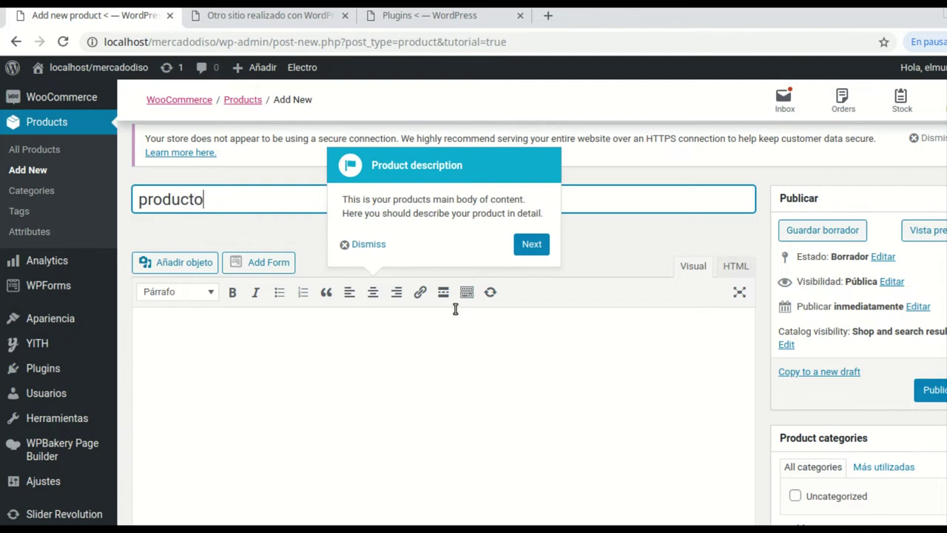
type(" 1")
Enter the description and short description editors, then dismiss the product description tour tip
left_click(298, 404)
scroll(436, 416, "down", 2)
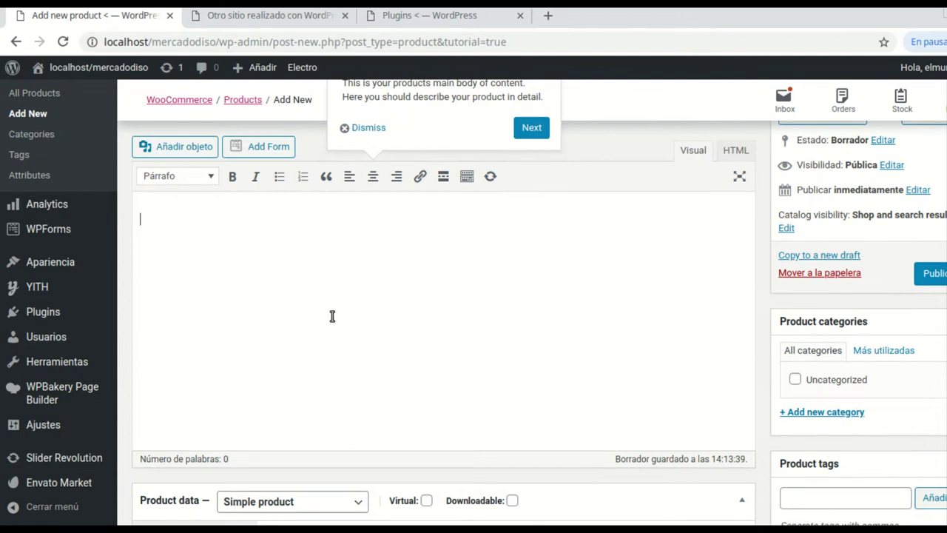
scroll(332, 316, "up", 2)
scroll(311, 415, "down", 2)
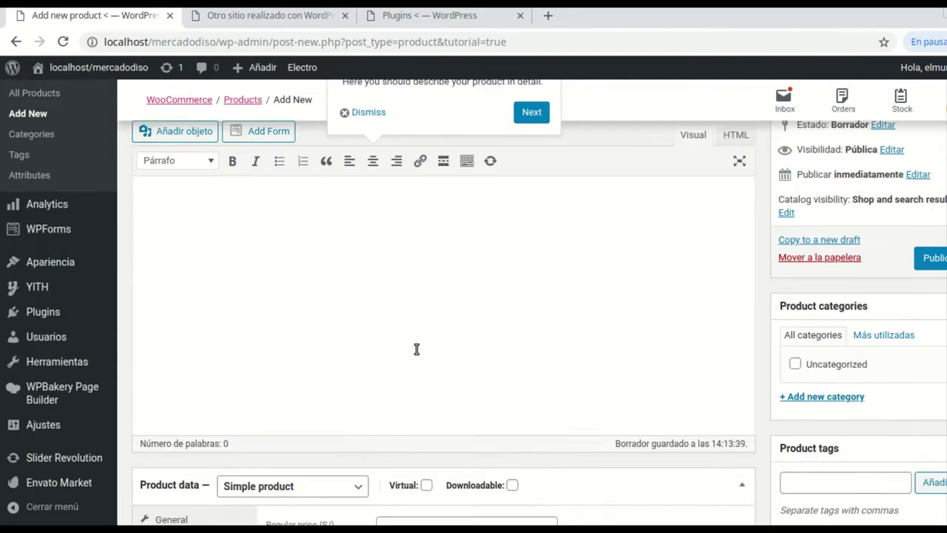
scroll(414, 351, "down", 5)
scroll(452, 390, "up", 1)
scroll(436, 389, "down", 4)
left_click(320, 370)
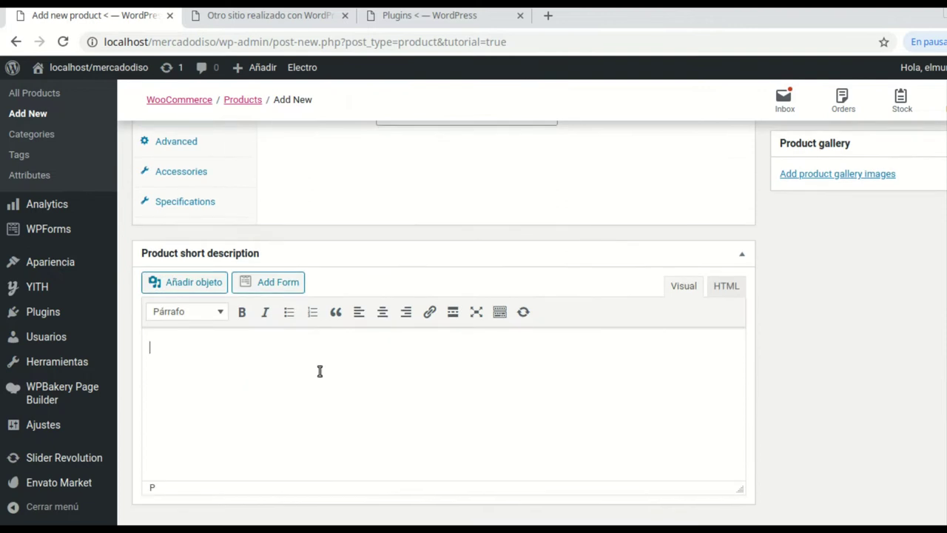
scroll(490, 411, "down", 1)
scroll(518, 392, "up", 10)
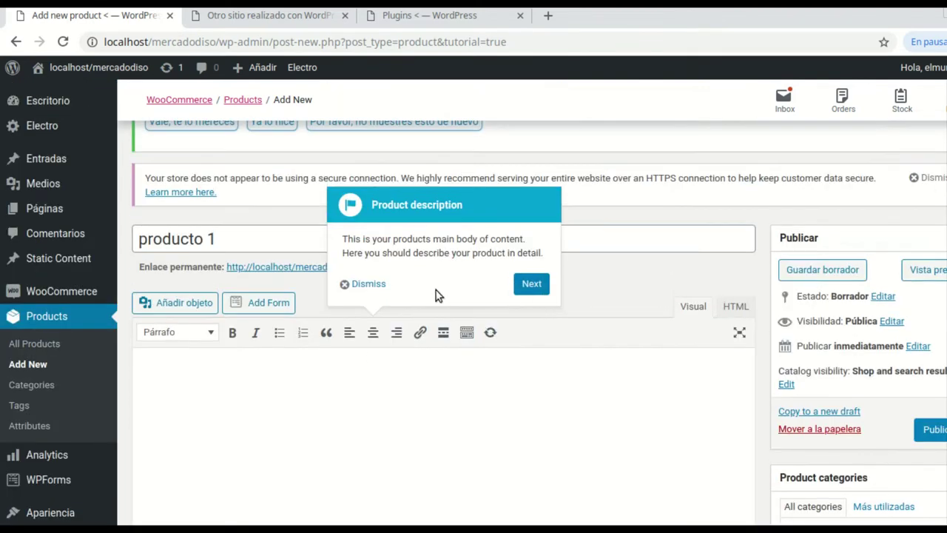
left_click(364, 284)
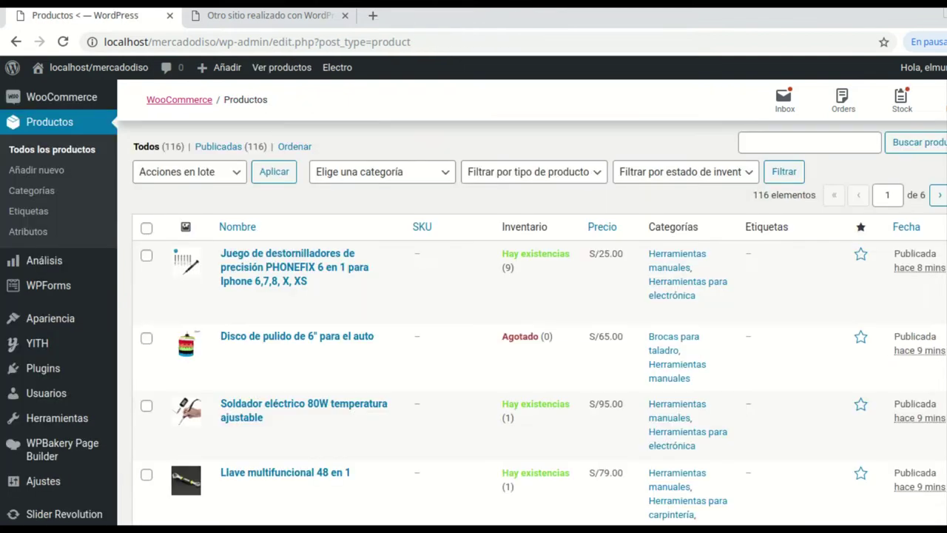
Open 'Visitar el sitio' in a new browser tab and switch to that storefront tab
scroll(459, 305, "down", 1)
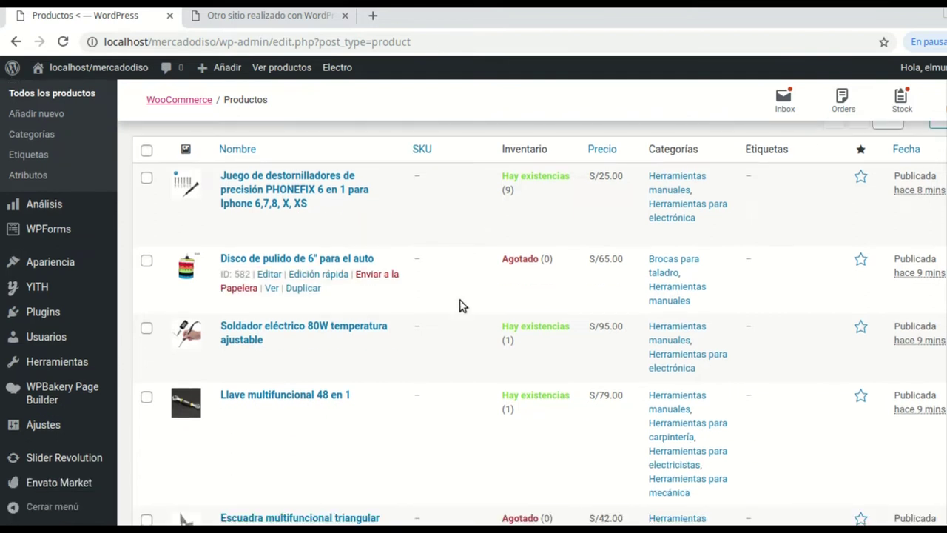
scroll(459, 305, "down", 8)
scroll(459, 306, "down", 2)
scroll(461, 303, "up", 11)
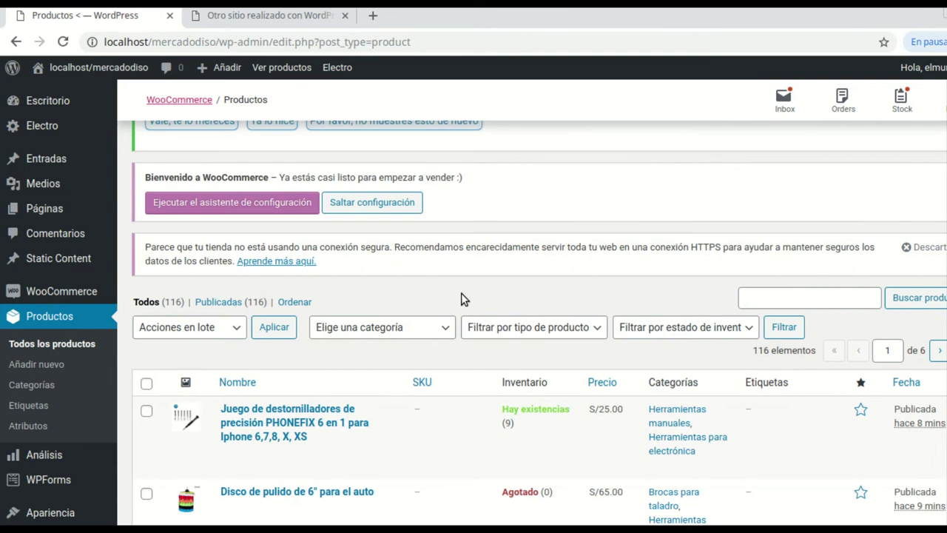
mouse_move(74, 68)
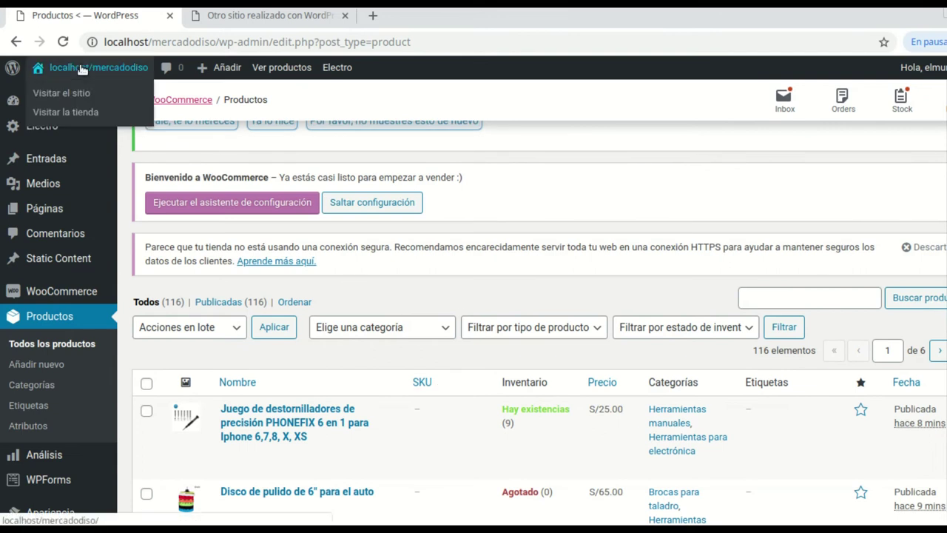
right_click(62, 98)
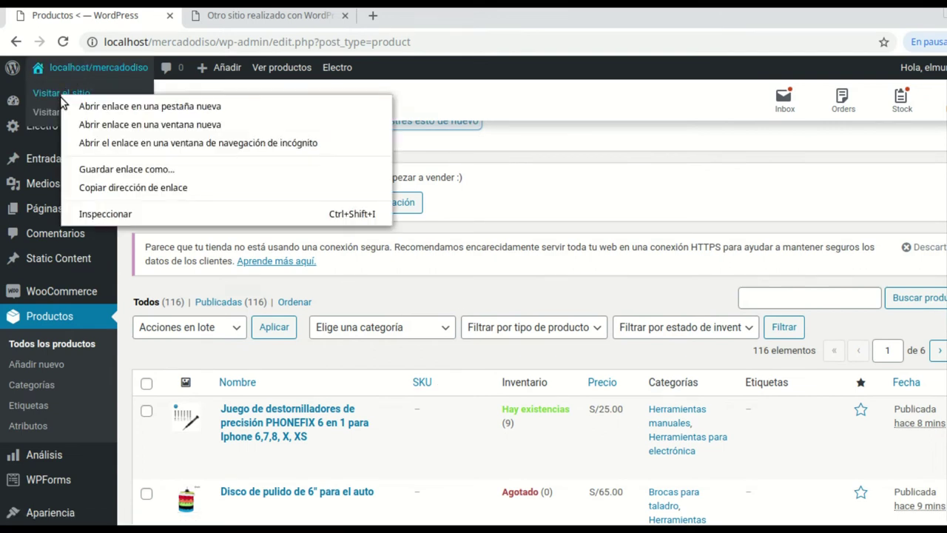
left_click(148, 107)
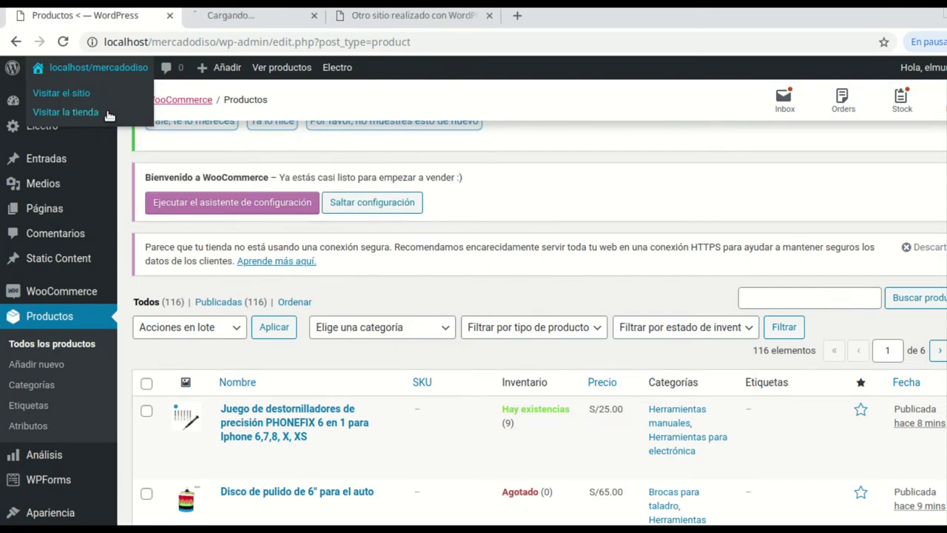
left_click(276, 19)
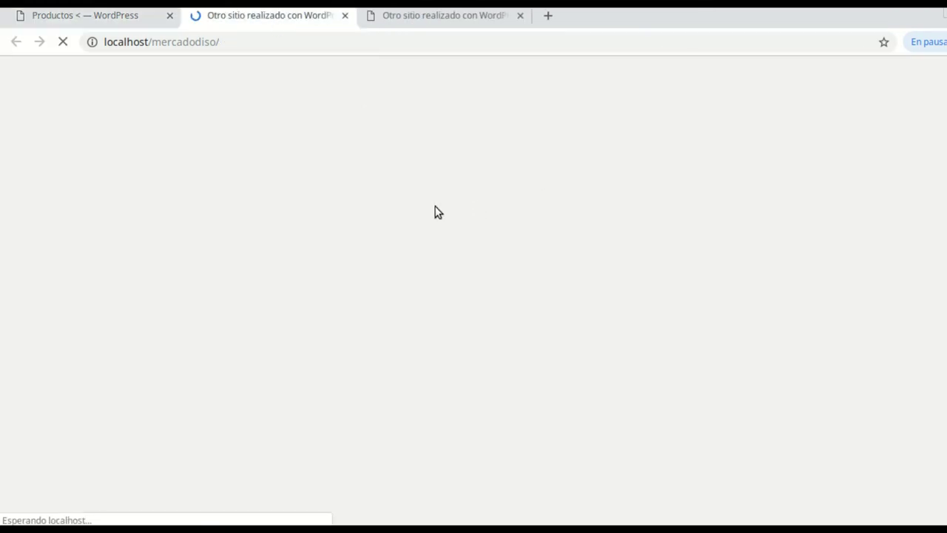
Browse the storefront's Featured, Onsale and Top Rated sections, then go back to the Productos tab
scroll(431, 204, "down", 4)
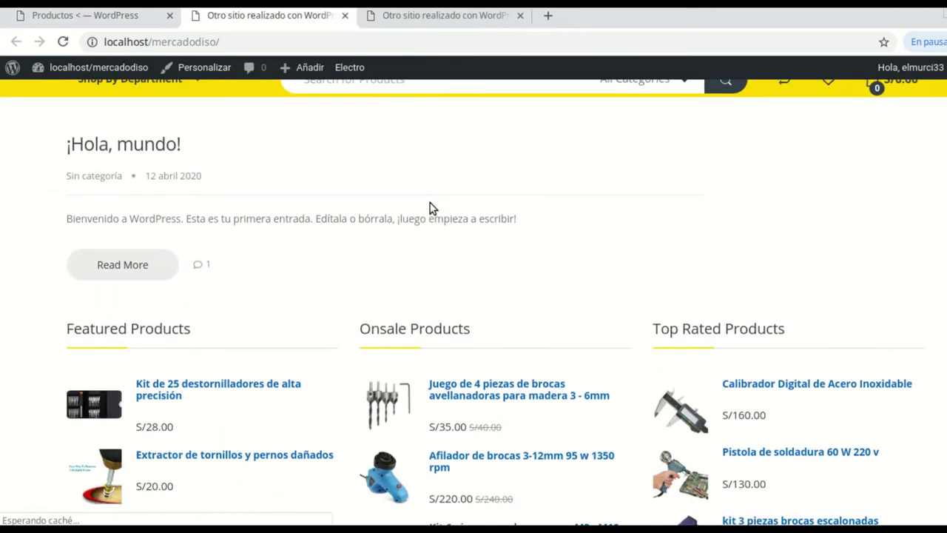
scroll(431, 204, "down", 2)
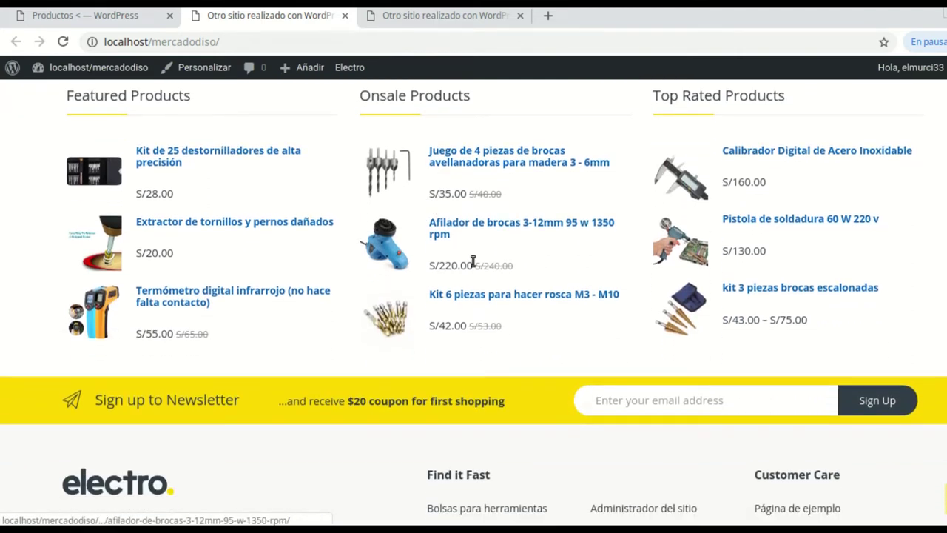
scroll(498, 270, "down", 1)
scroll(495, 266, "up", 6)
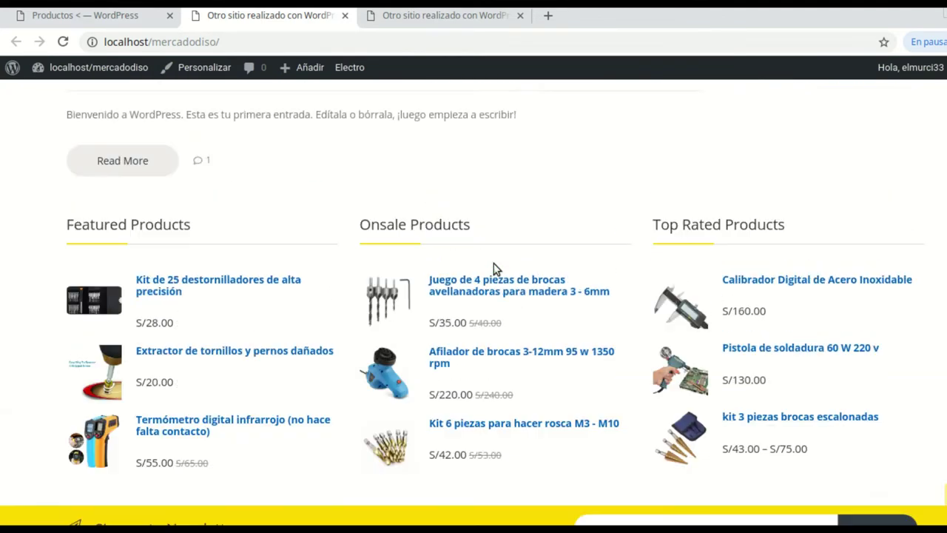
scroll(494, 268, "down", 2)
scroll(492, 264, "down", 5)
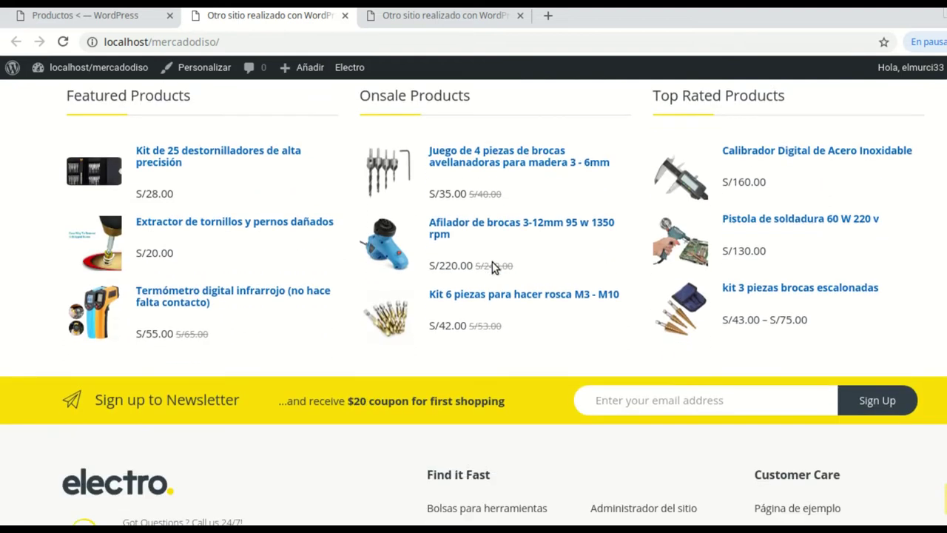
scroll(488, 259, "up", 5)
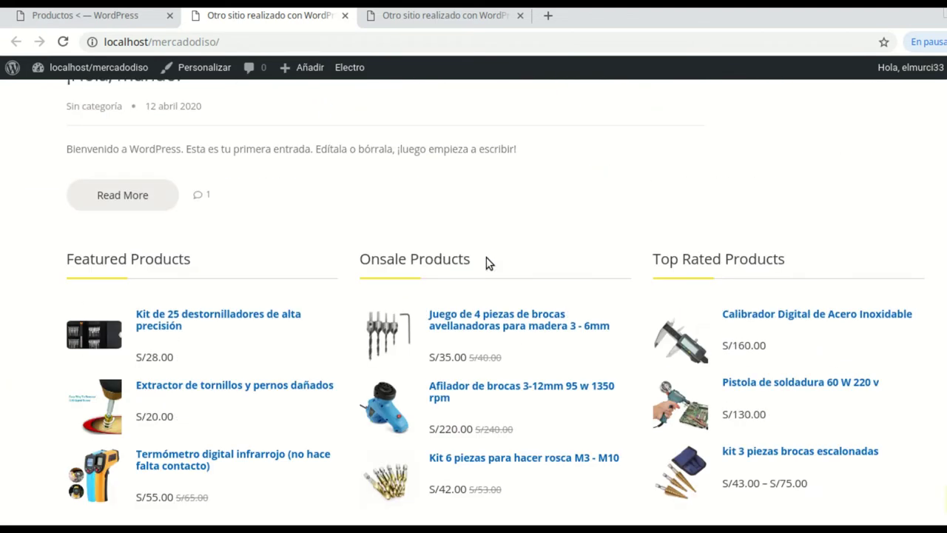
scroll(486, 257, "up", 1)
scroll(486, 263, "down", 1)
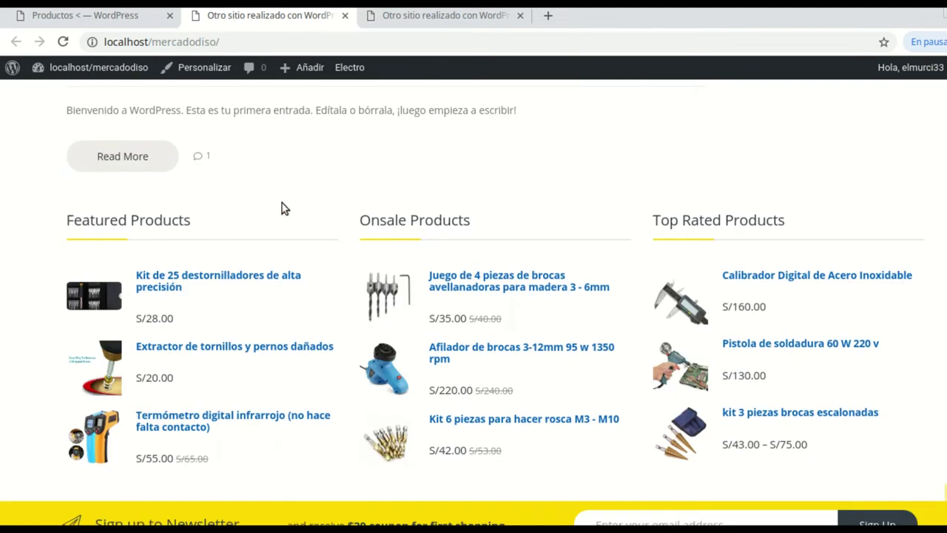
left_click(85, 15)
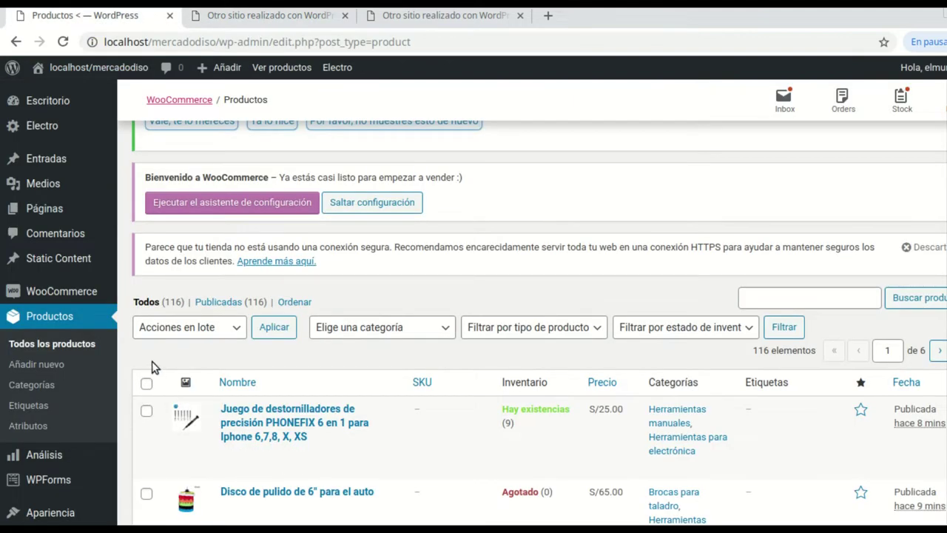
Open Slider Revolution from the admin sidebar and choose the Manual Import card
scroll(111, 355, "down", 4)
mouse_move(74, 372)
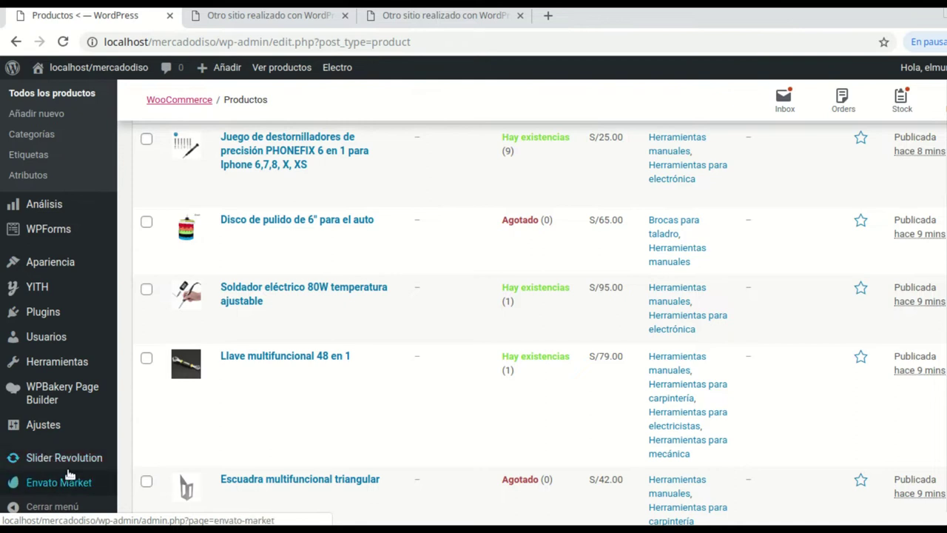
scroll(66, 466, "down", 1)
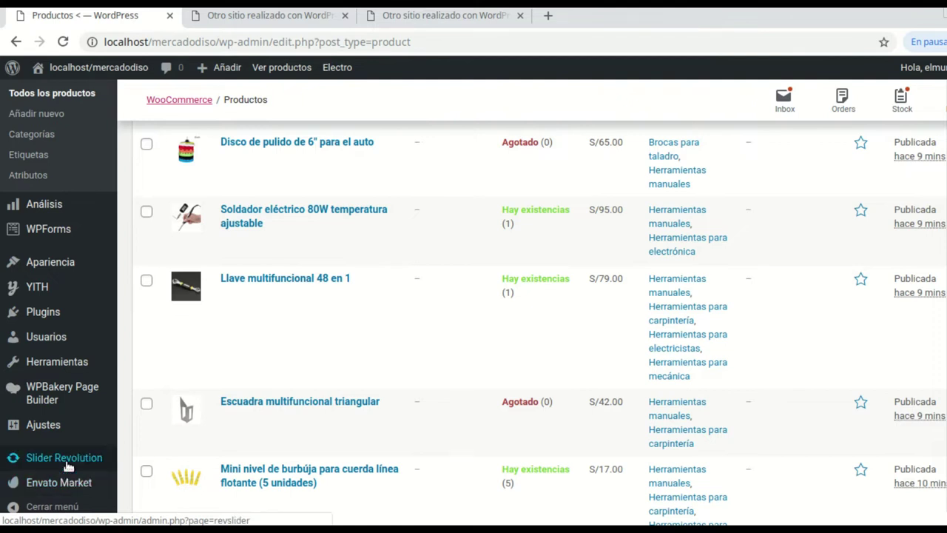
left_click(68, 463)
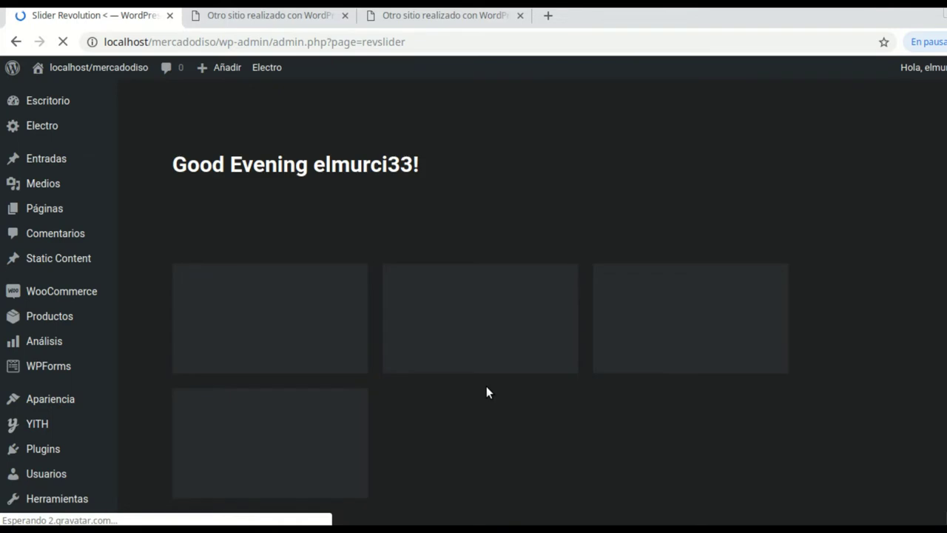
scroll(465, 339, "down", 2)
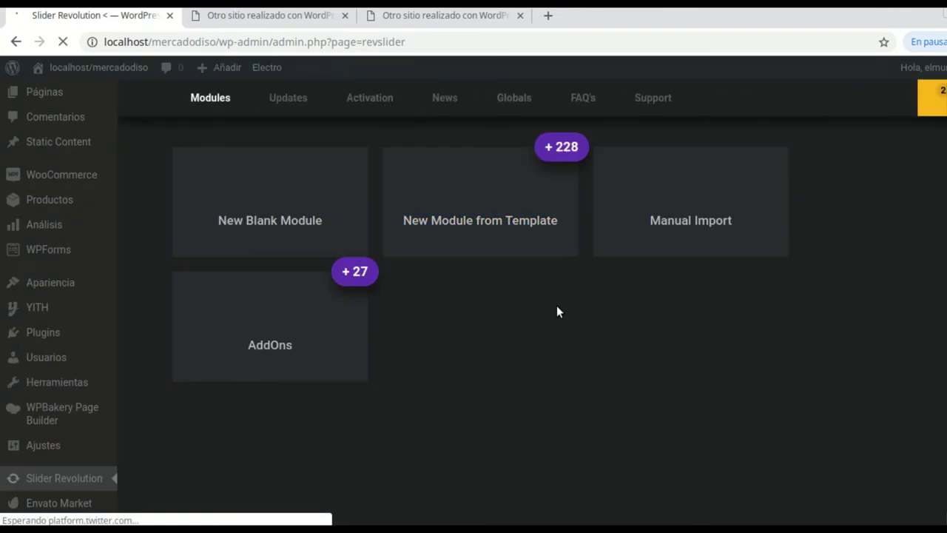
scroll(460, 334, "down", 3)
scroll(454, 333, "up", 2)
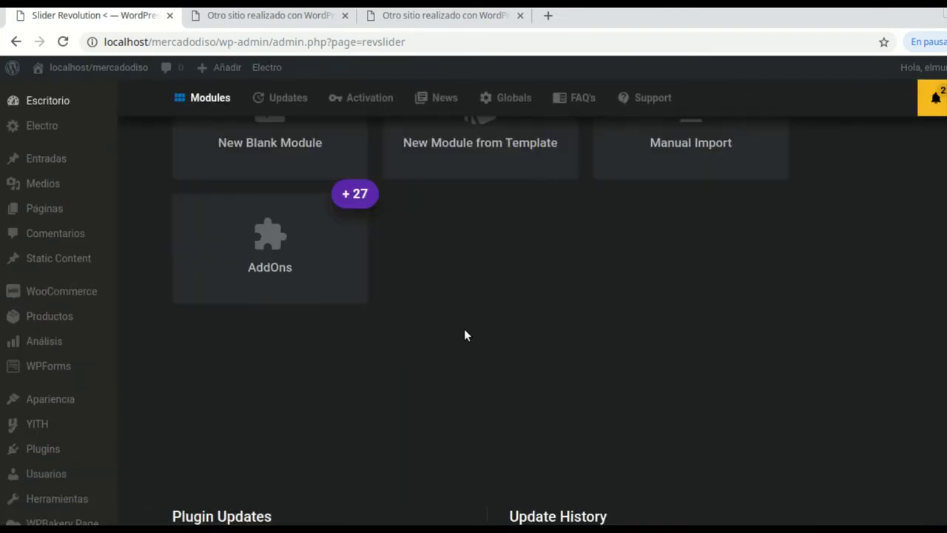
scroll(465, 335, "up", 2)
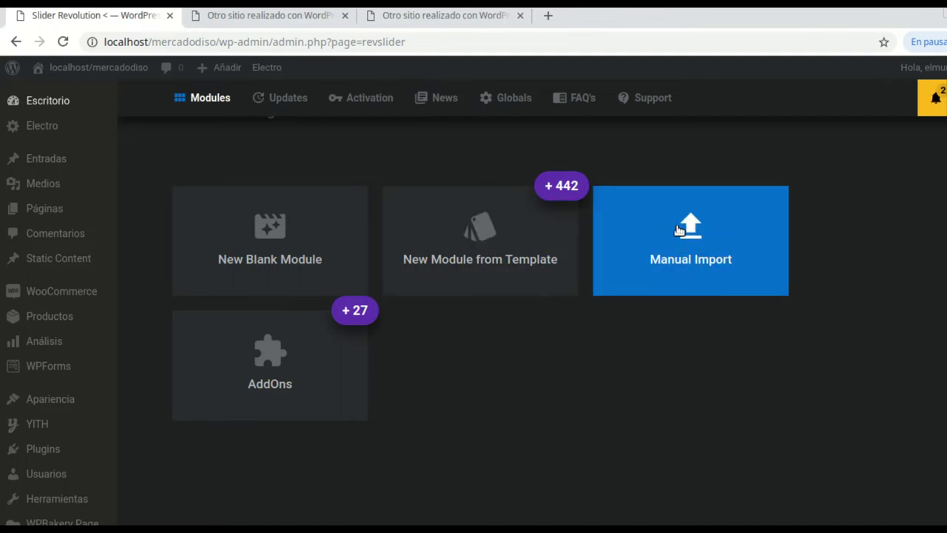
left_click(694, 239)
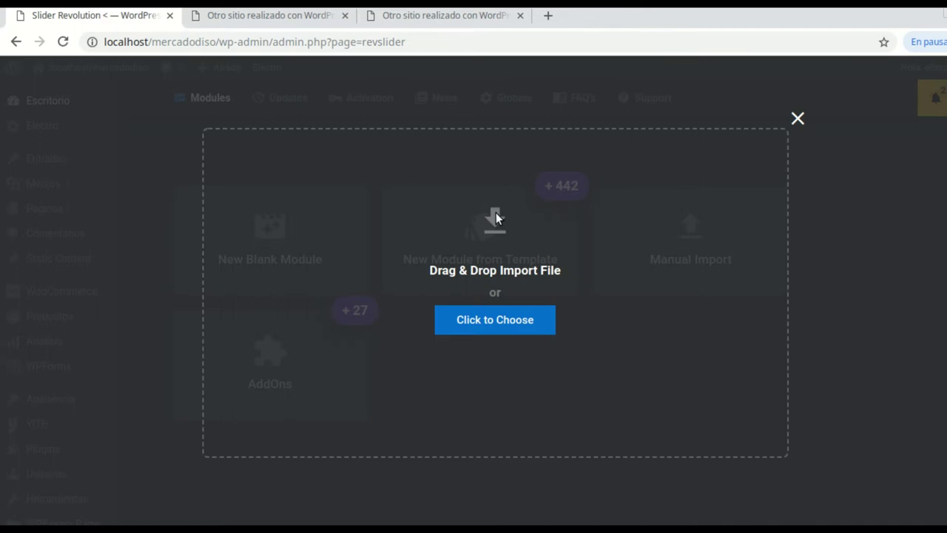
Browse the import file chooser to Escritorio > GPL > electro-v2.5.5
left_click(502, 322)
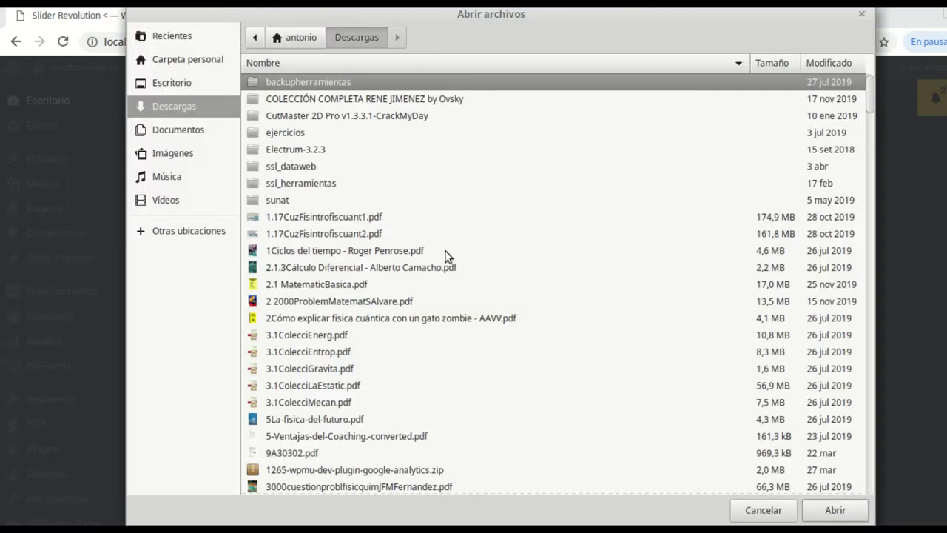
left_click(191, 83)
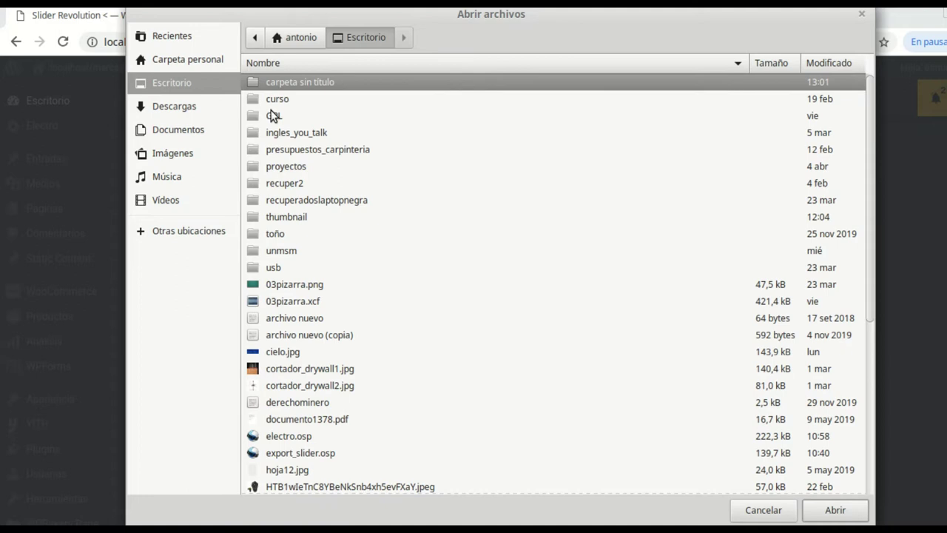
double_click(272, 115)
left_click(274, 116)
left_click(293, 98)
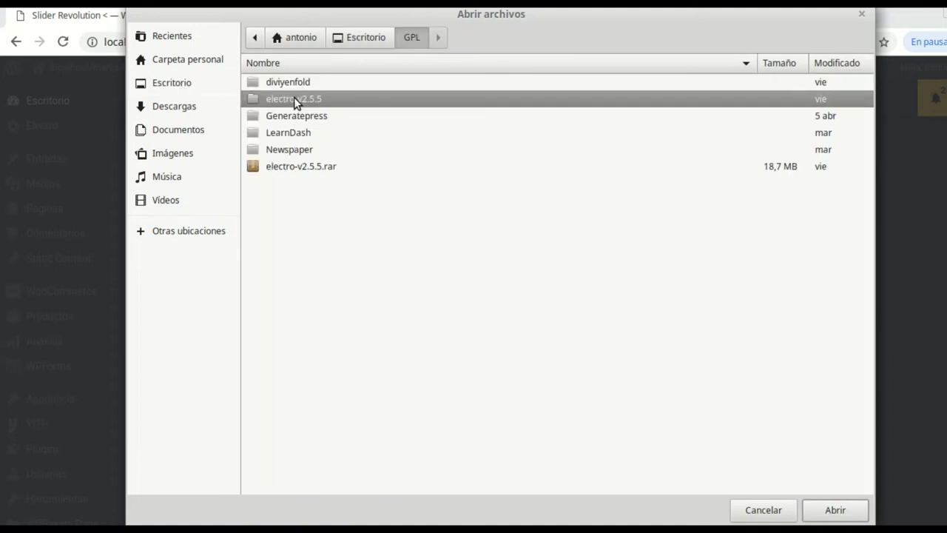
double_click(294, 98)
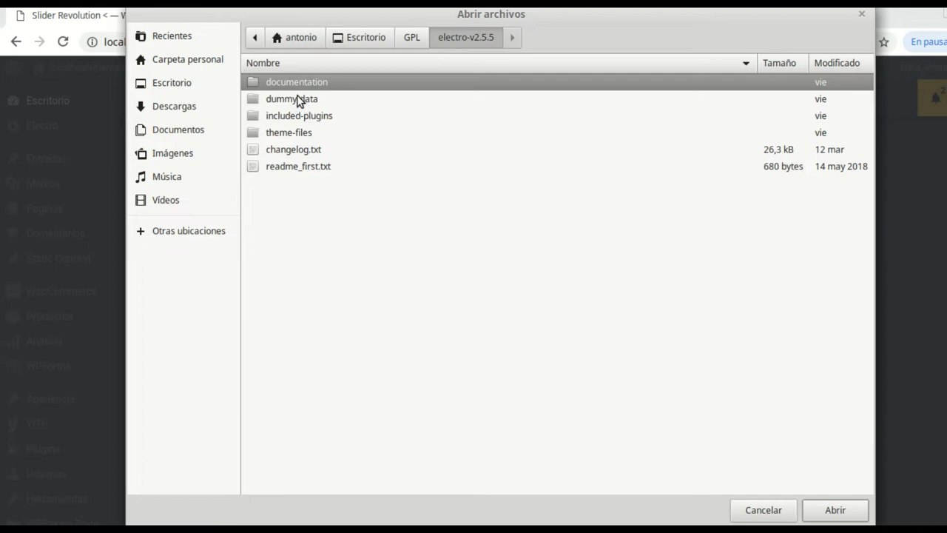
Open dummy-data/lite, select the six home slider zips, then close the chooser without importing
double_click(298, 98)
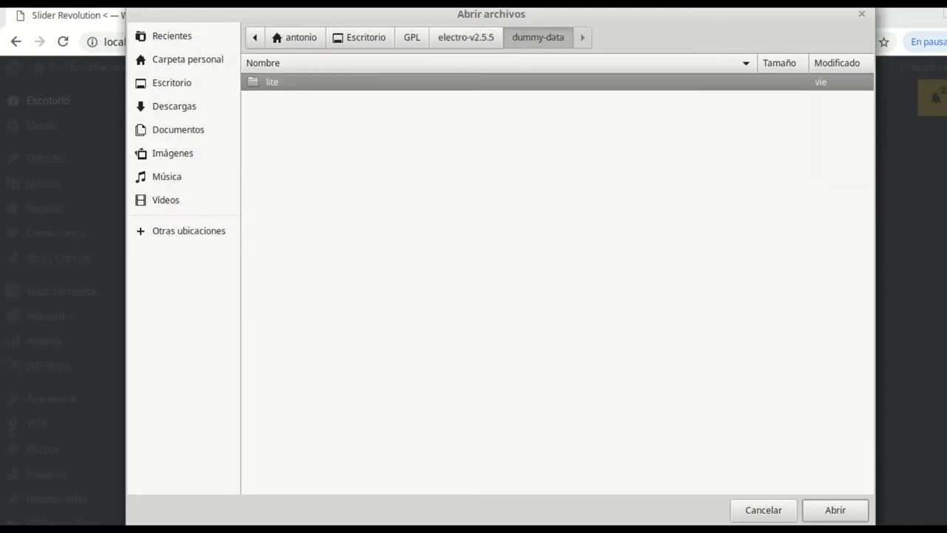
double_click(250, 83)
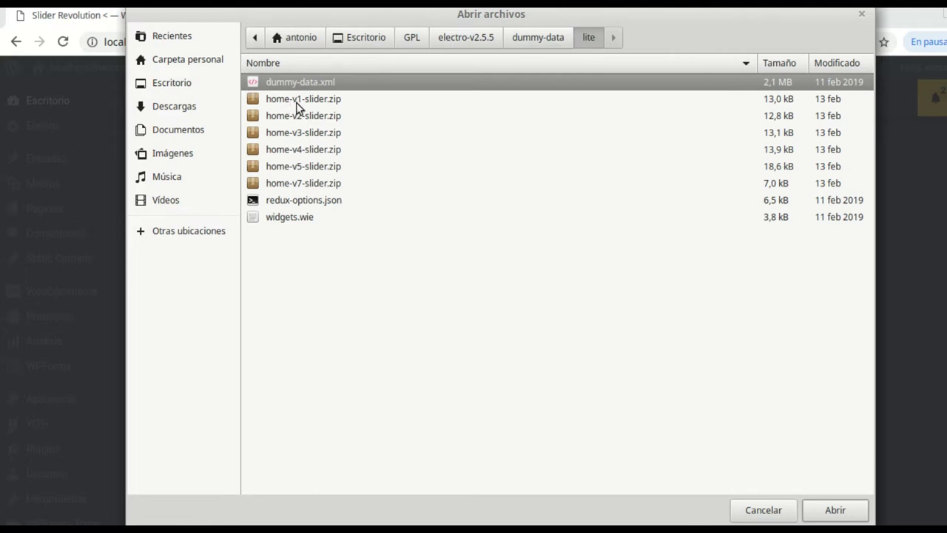
left_click(332, 102)
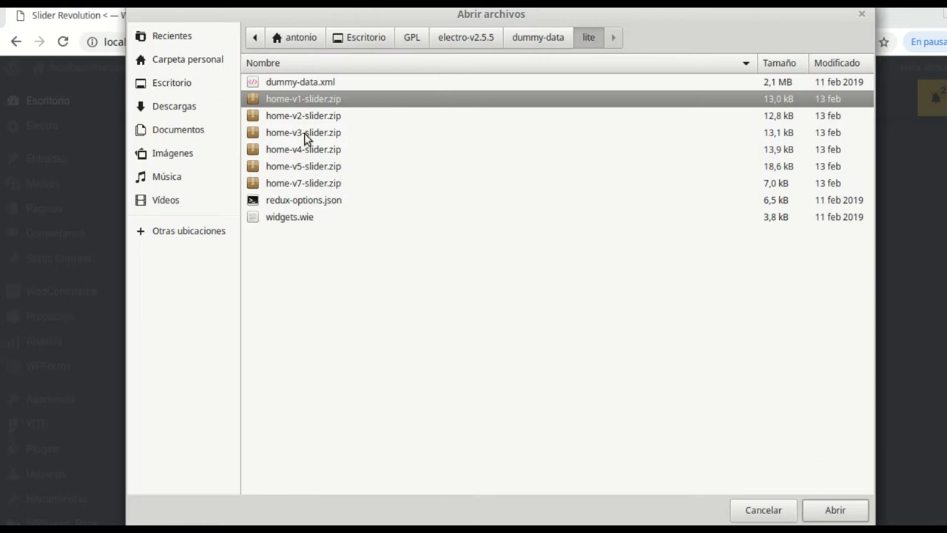
left_click(306, 184, "shift")
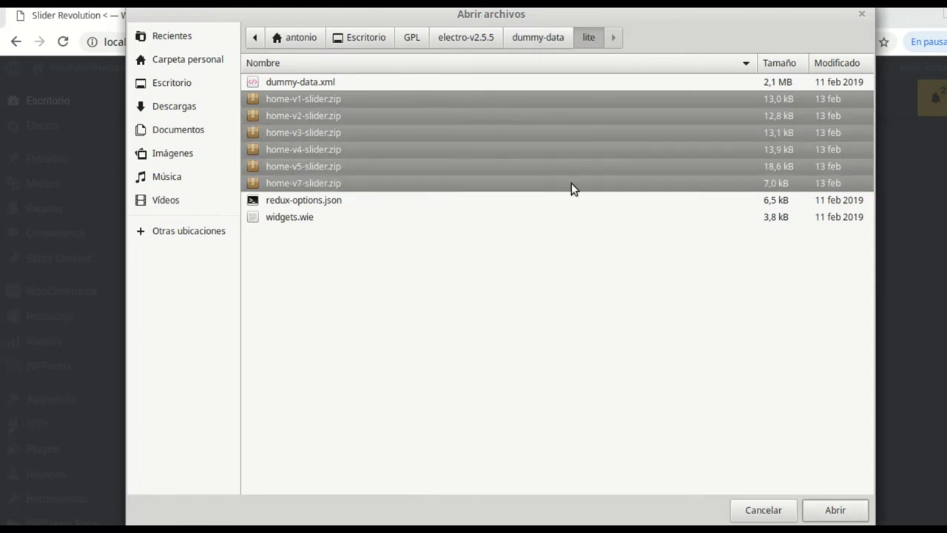
left_click(861, 15)
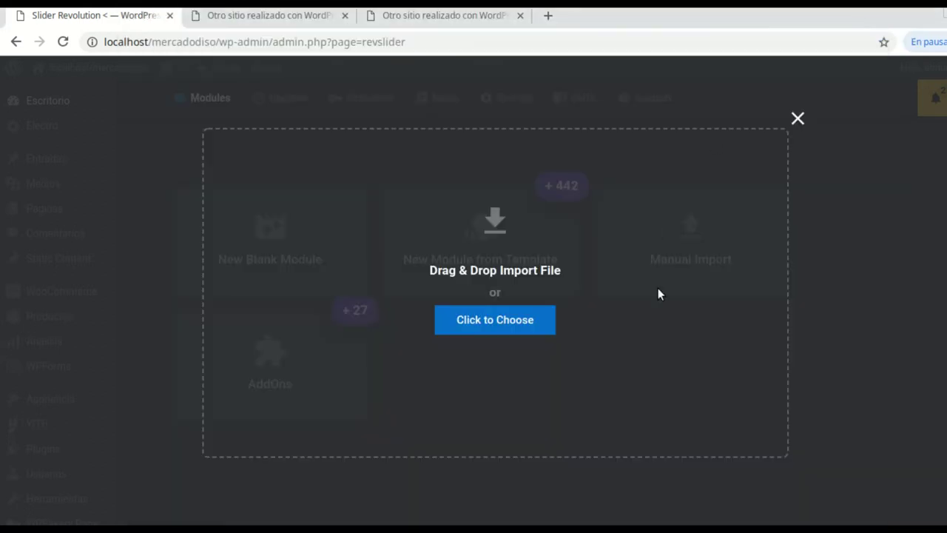
Close the import overlay and display the three slides of the Home-v1-slider module
left_click(798, 118)
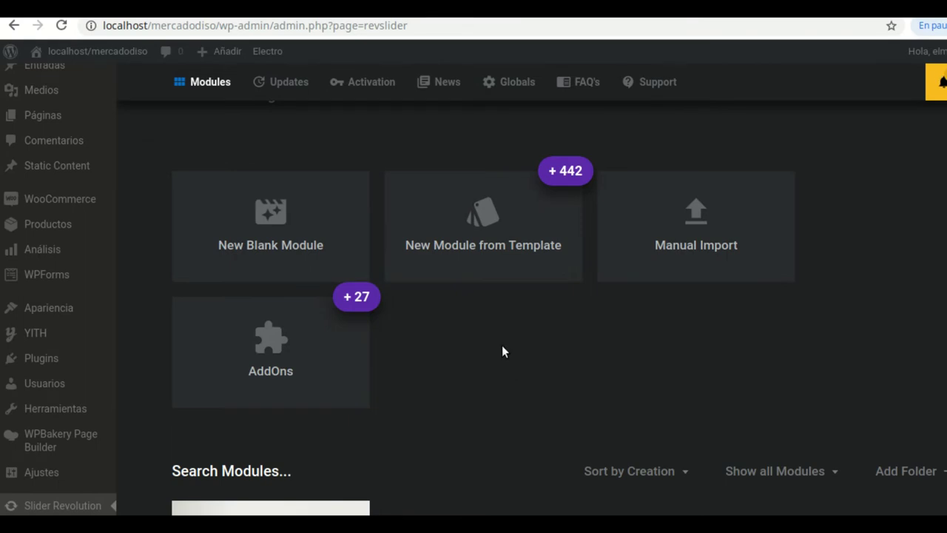
scroll(502, 348, "down", 3)
mouse_move(273, 399)
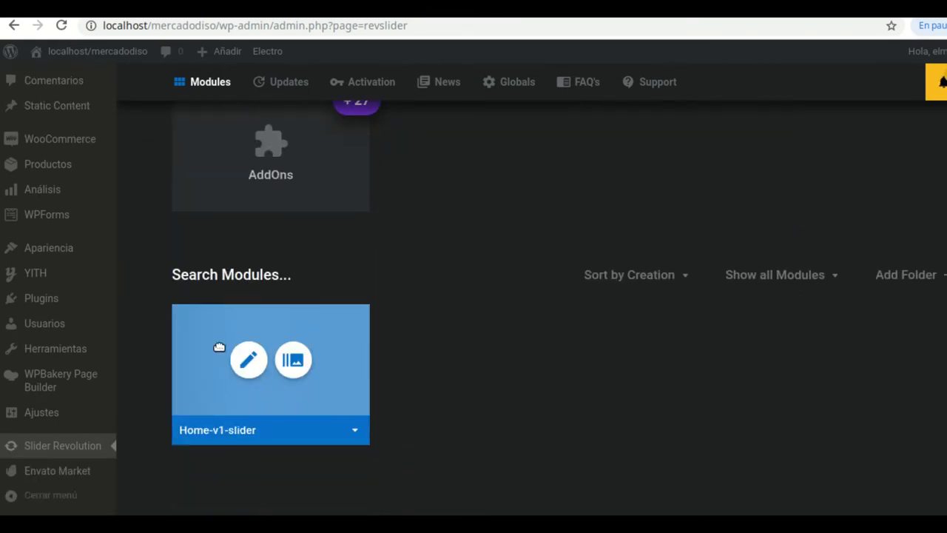
left_click(294, 362)
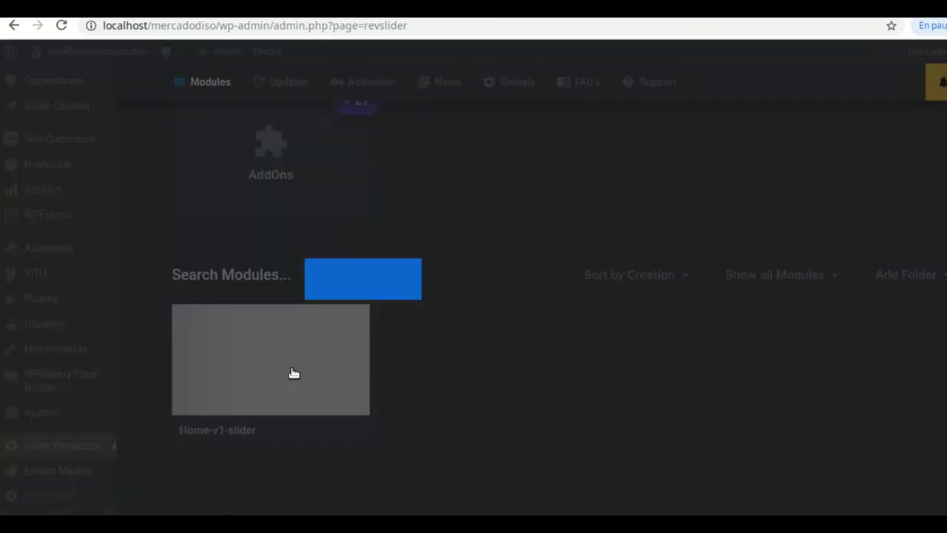
scroll(561, 325, "down", 1)
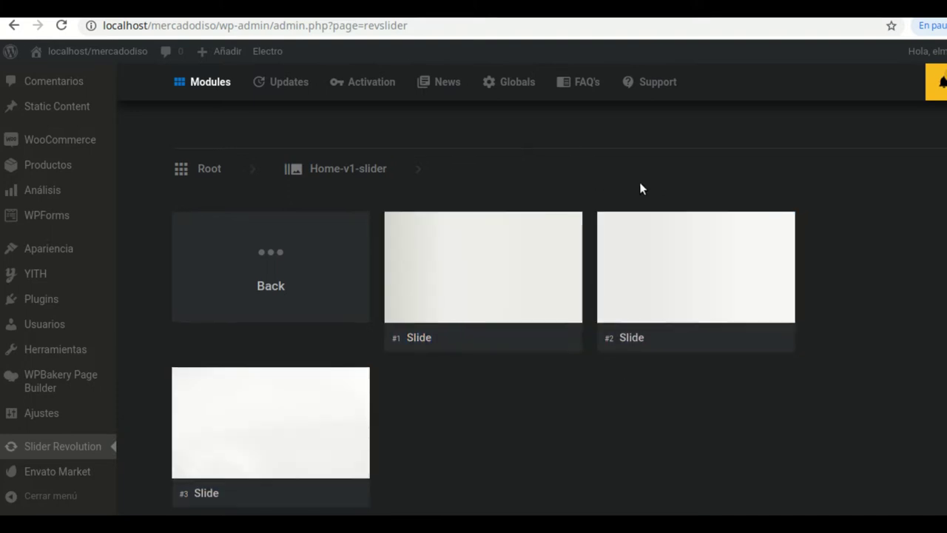
scroll(402, 231, "up", 1)
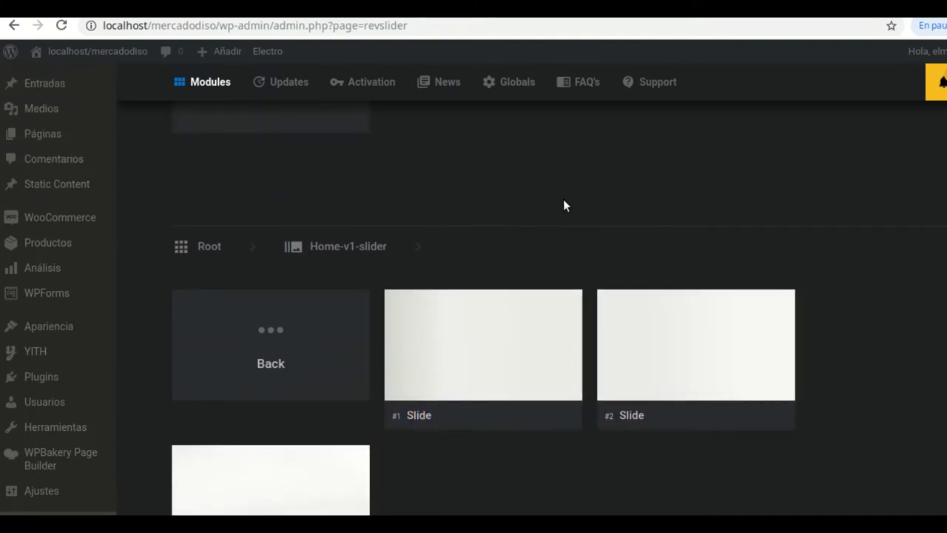
scroll(562, 201, "up", 1)
scroll(562, 201, "up", 2)
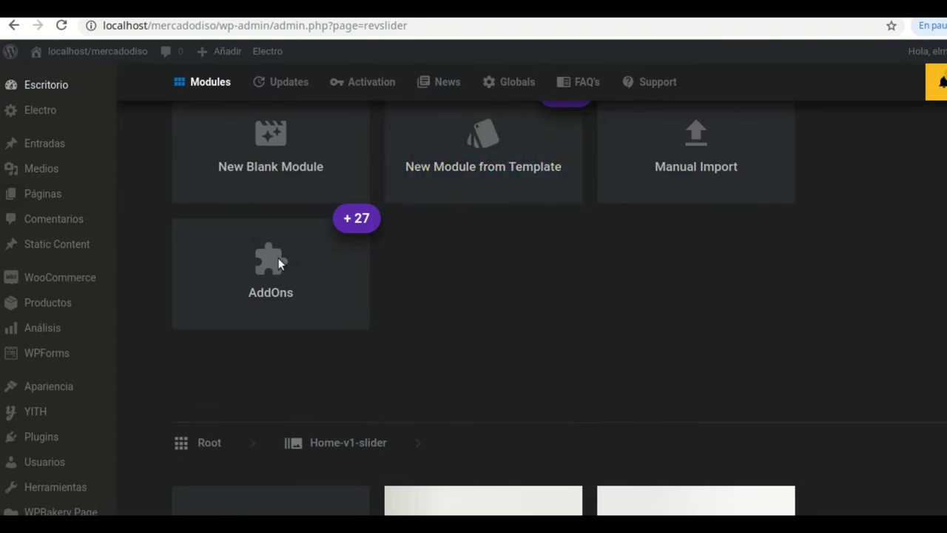
mouse_move(37, 92)
mouse_move(42, 200)
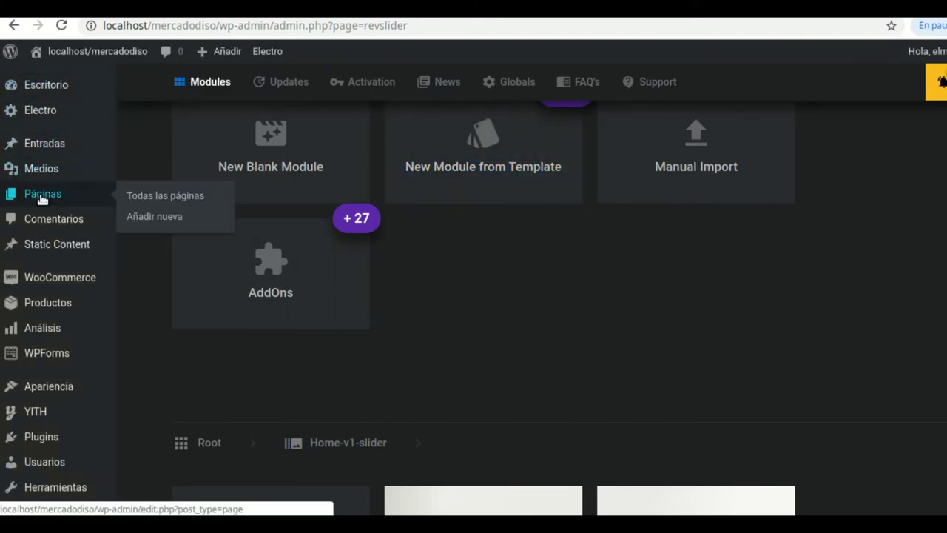
Go to Páginas > Todas las páginas and start a new page with Añadir nueva
left_click(142, 198)
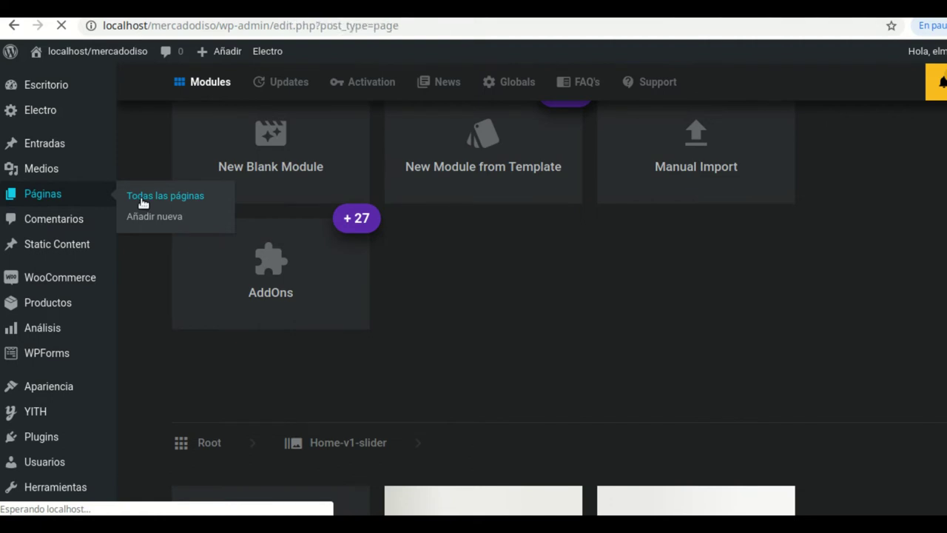
scroll(379, 299, "down", 1)
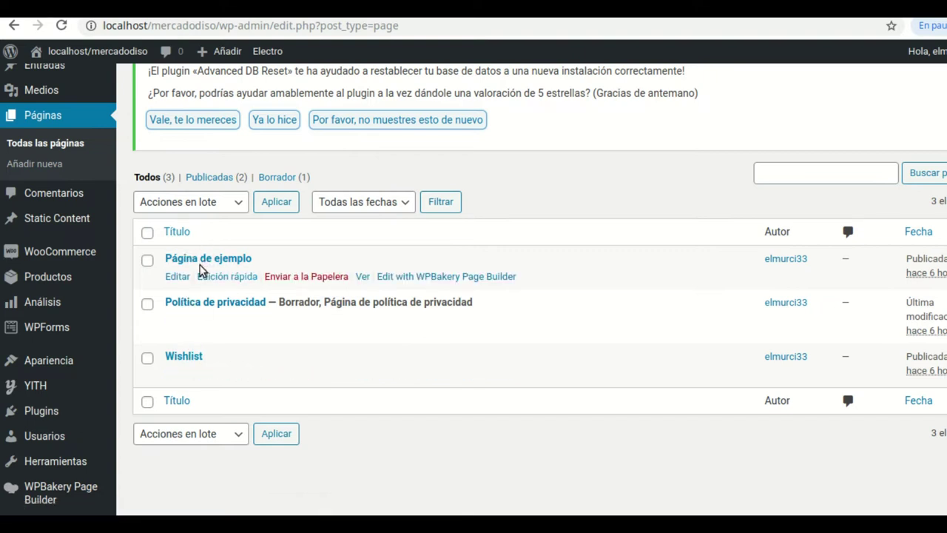
left_click(44, 163)
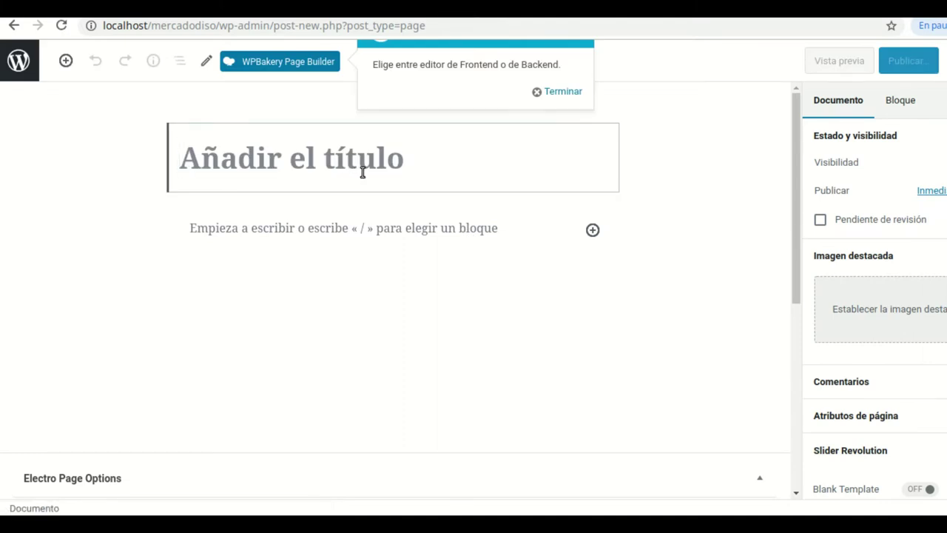
Title the new page 'Carrito' and paste the [woocommerce_cart] shortcode from gedit into its body
type("Carrito")
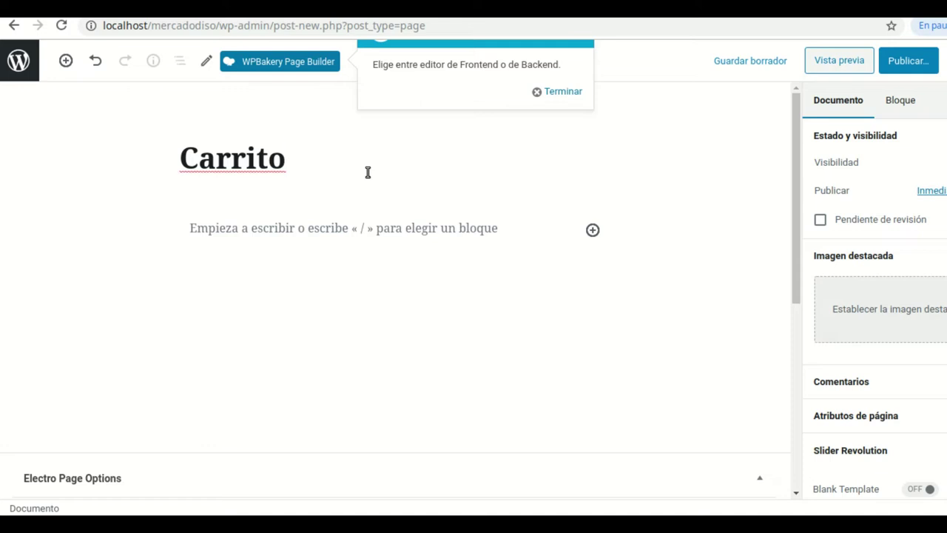
left_click(325, 232)
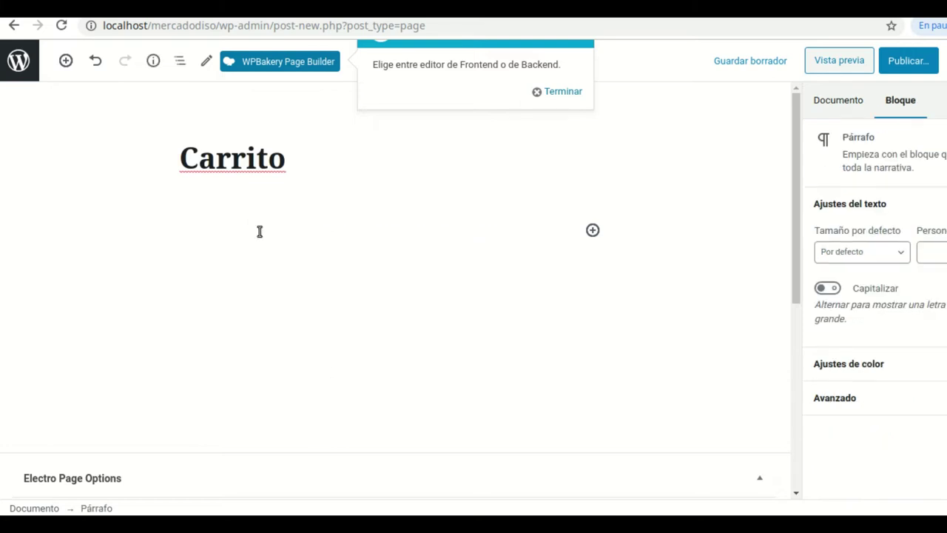
key("alt+Tab")
left_click_drag(380, 57, 558, 125)
left_click_drag(556, 189, 451, 188)
key("ctrl+c")
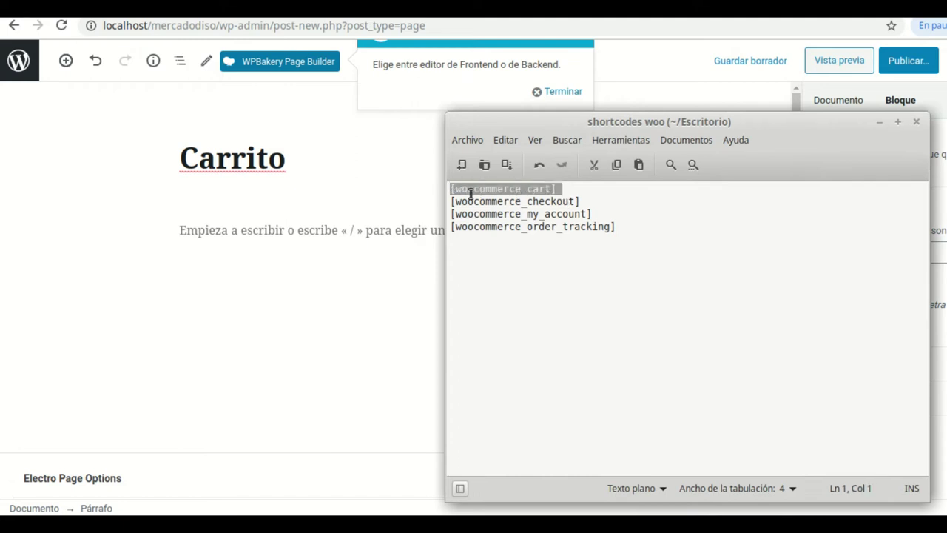
right_click(474, 192)
left_click(507, 261)
left_click(280, 231)
right_click(281, 231)
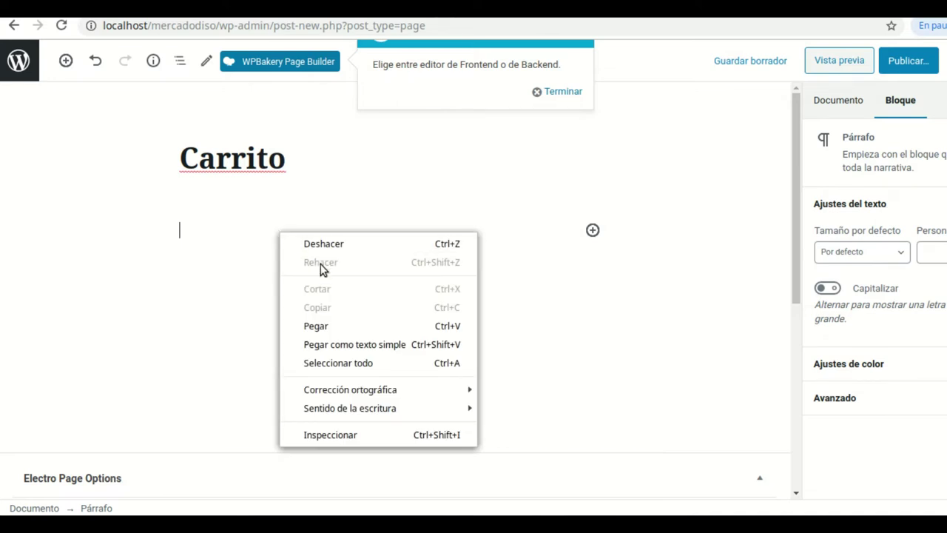
left_click(341, 326)
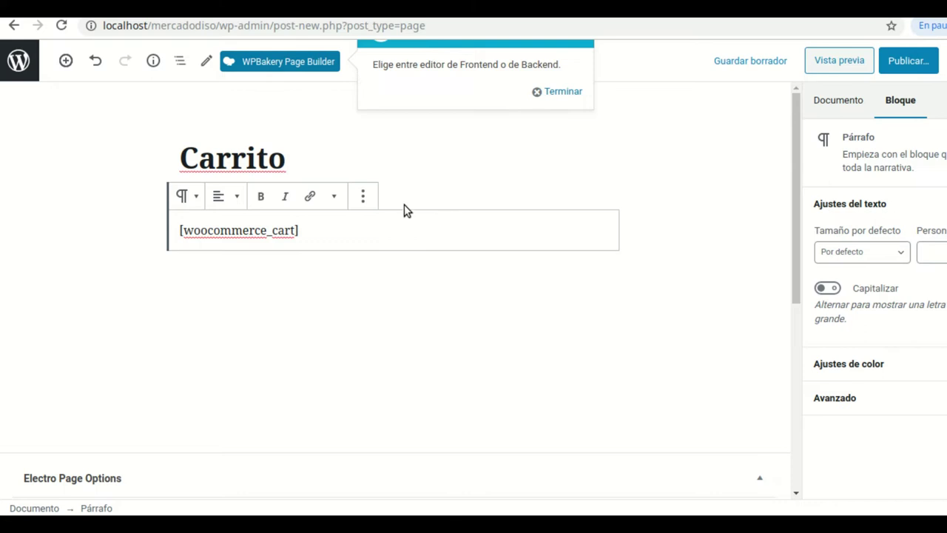
Publish the Carrito page and return to the pages list
left_click(916, 65)
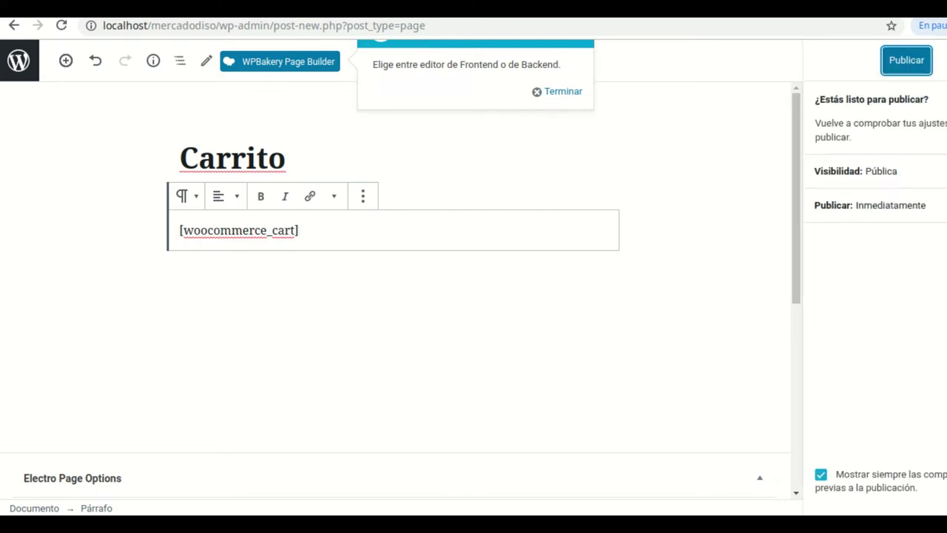
left_click(906, 61)
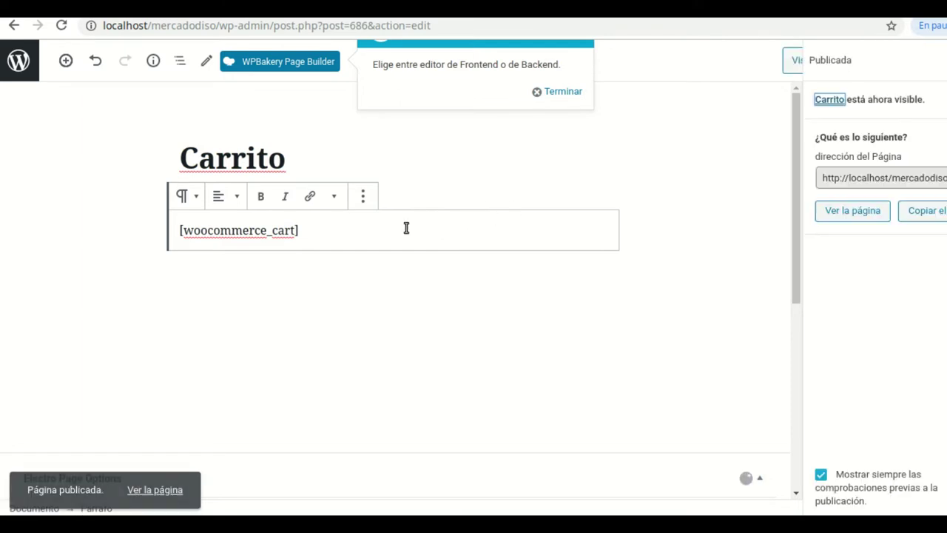
left_click(24, 62)
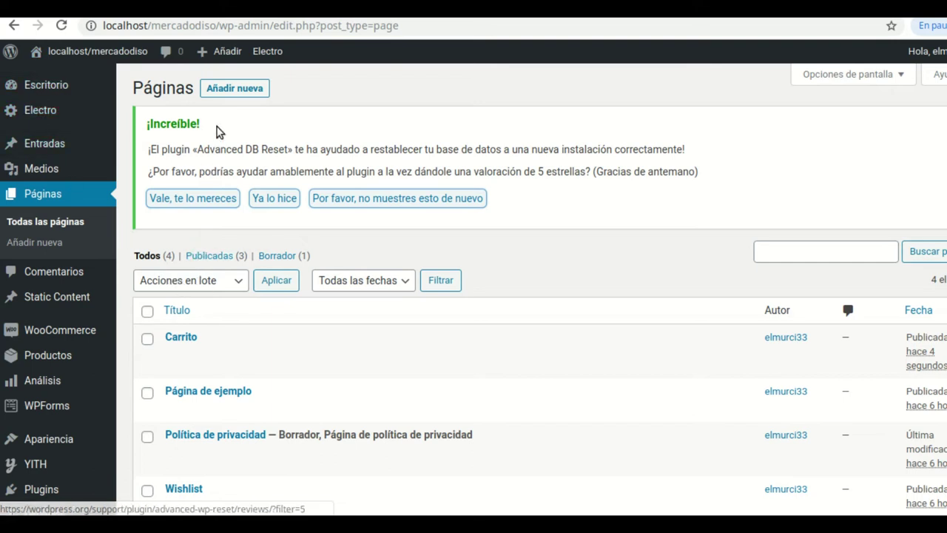
left_click(237, 89)
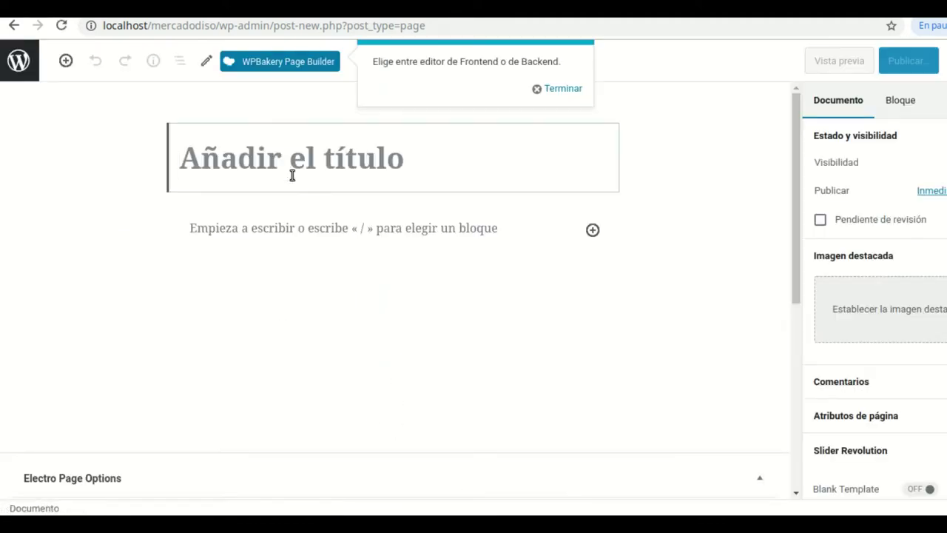
Title the page 'checkout' and paste the [woocommerce_checkout] shortcode from gedit into its body
key("alt+Tab")
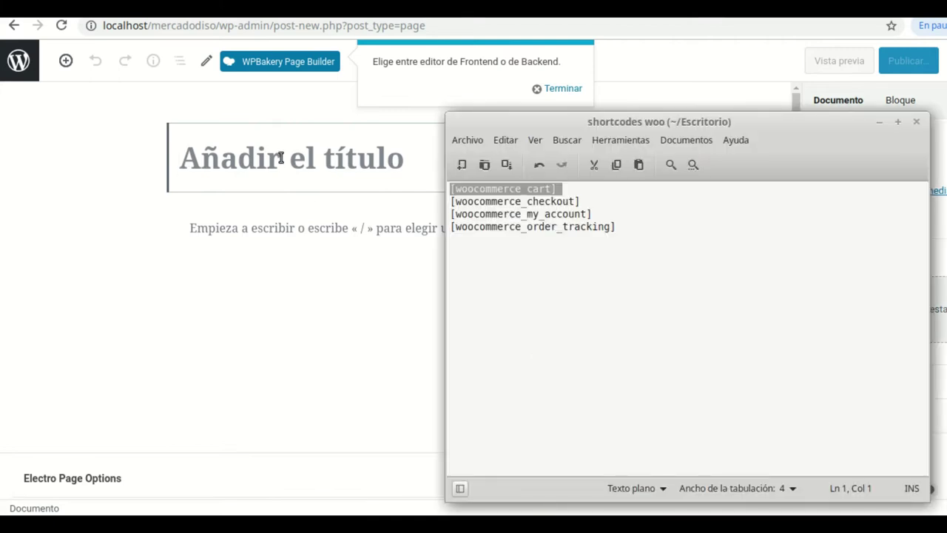
left_click(298, 178)
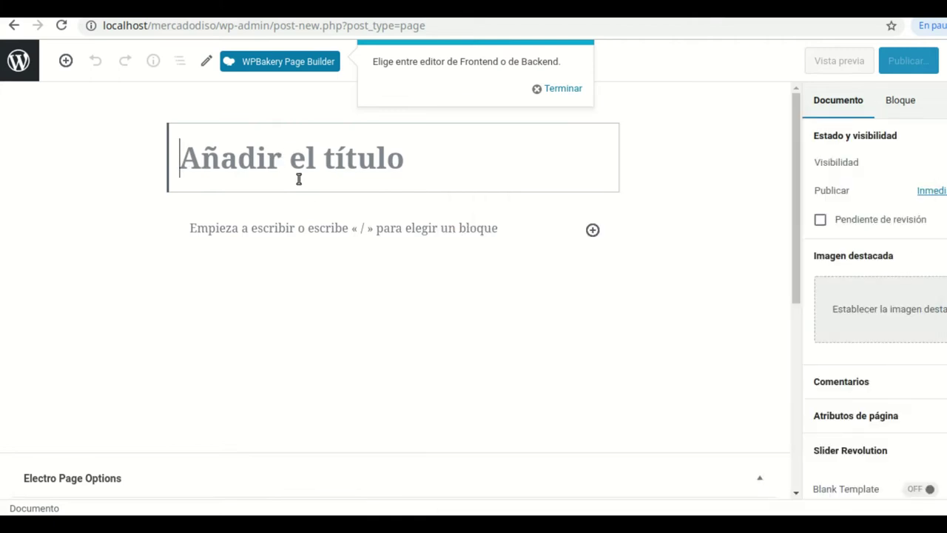
type("c")
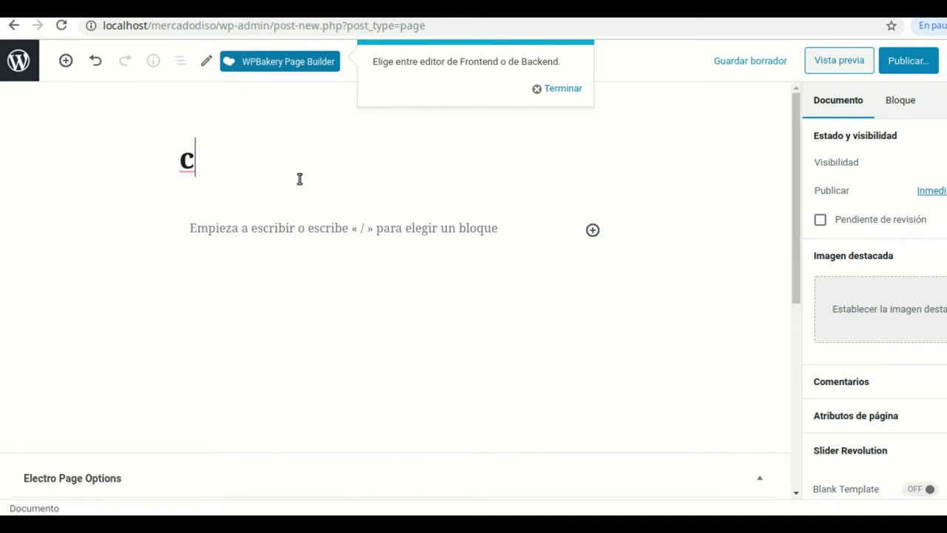
type("heckout")
left_click(306, 225)
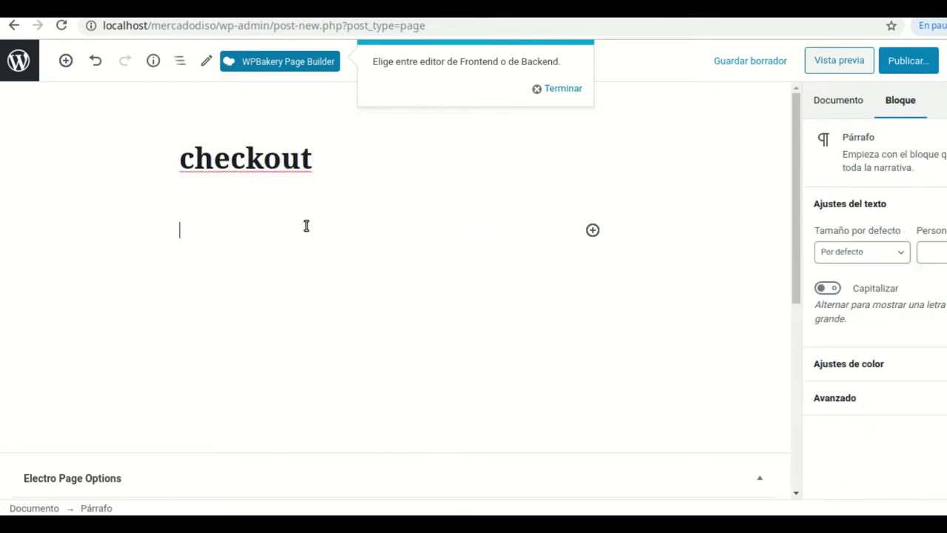
key("alt+Tab")
left_click(590, 201)
left_click_drag(584, 201, 451, 203)
key("ctrl+c")
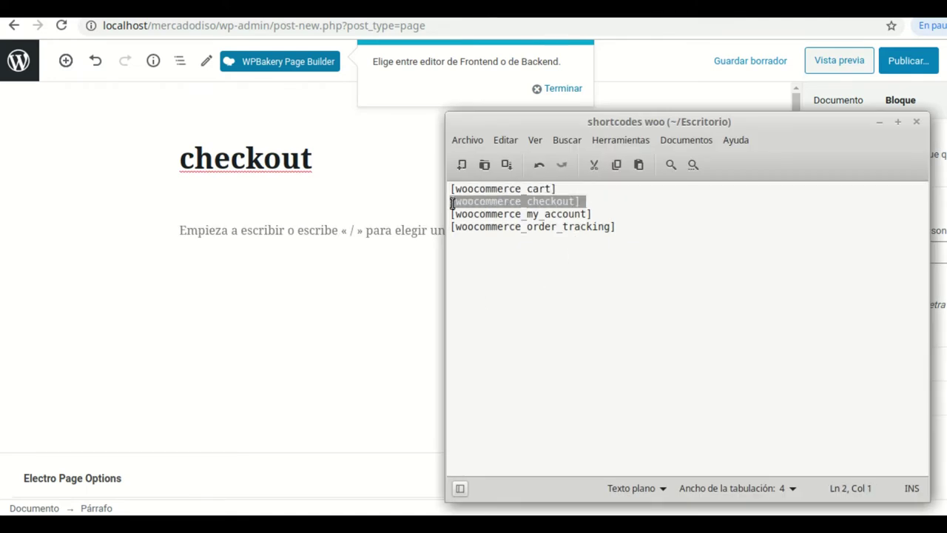
right_click(524, 202)
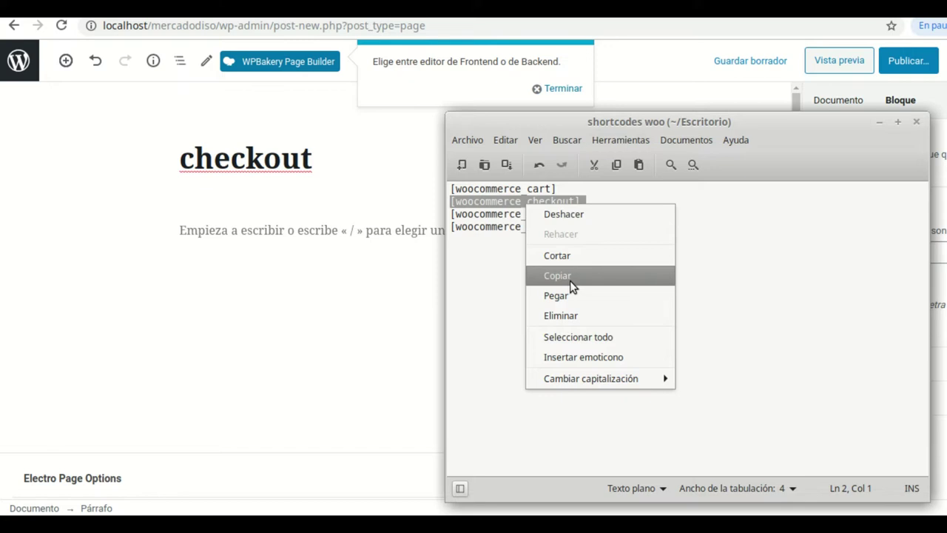
left_click(569, 282)
left_click(253, 227)
right_click(252, 226)
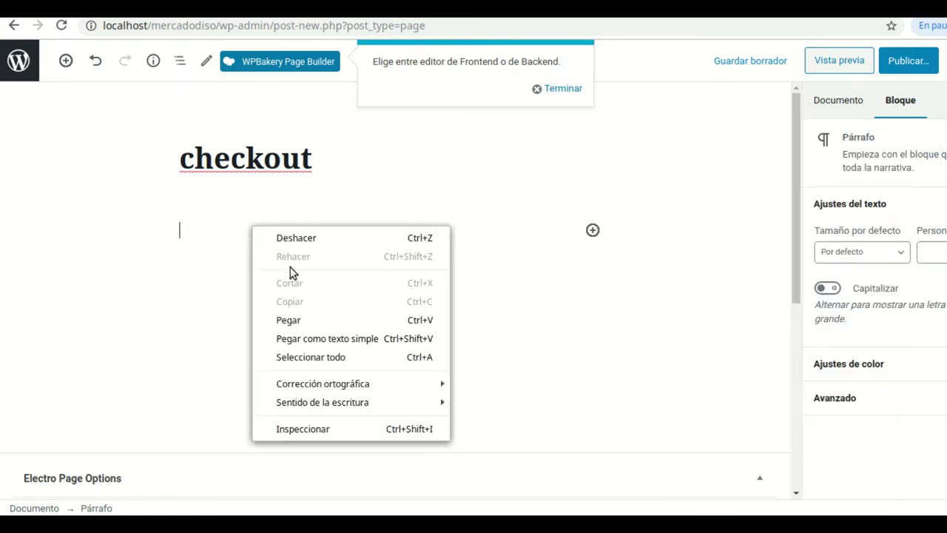
left_click(296, 319)
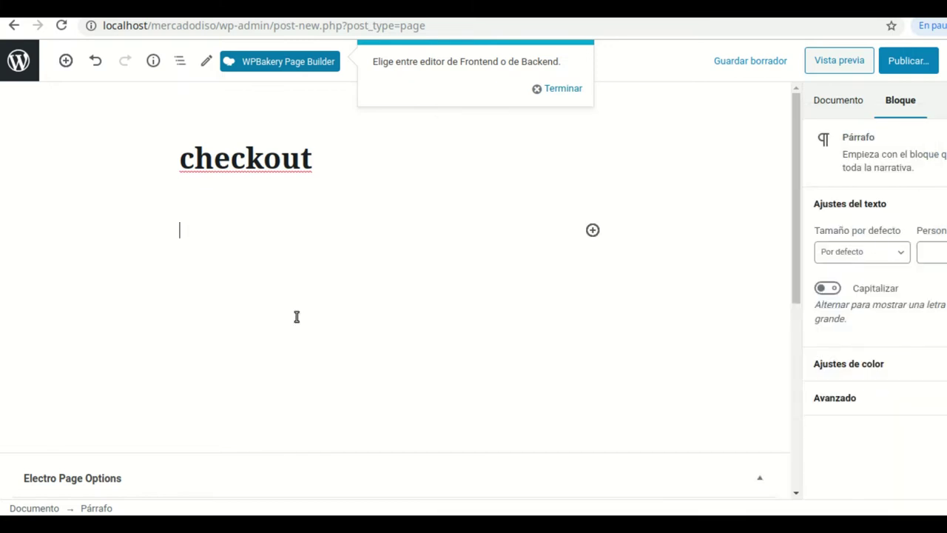
Publish the checkout page and return to the pages list
left_click(907, 62)
left_click(907, 62)
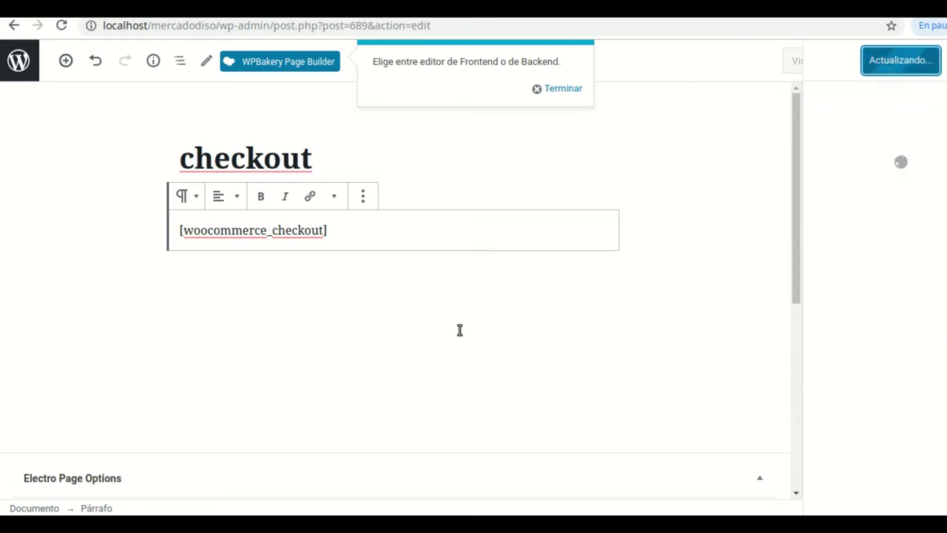
left_click(27, 62)
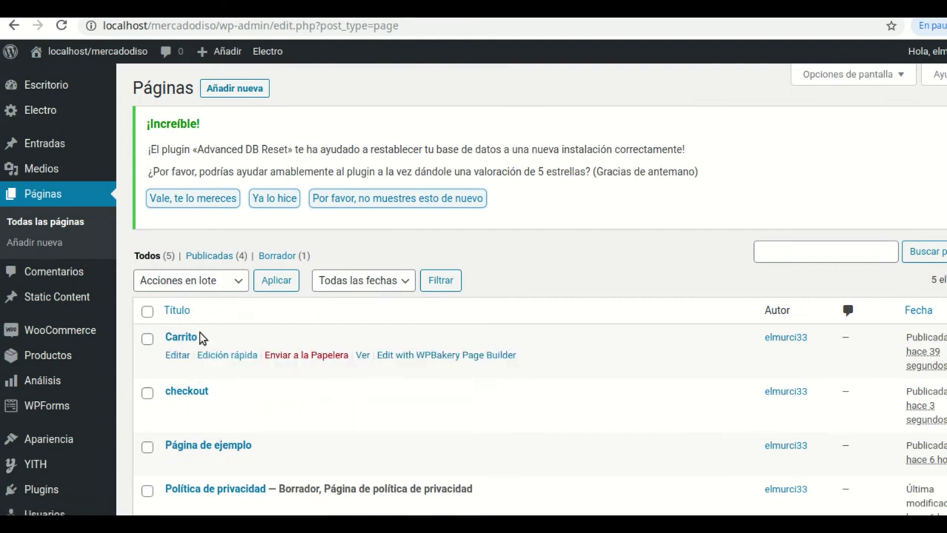
Start a new page titled 'Mi cuenta' and paste the [woocommerce_my_account] shortcode into its body
left_click(234, 88)
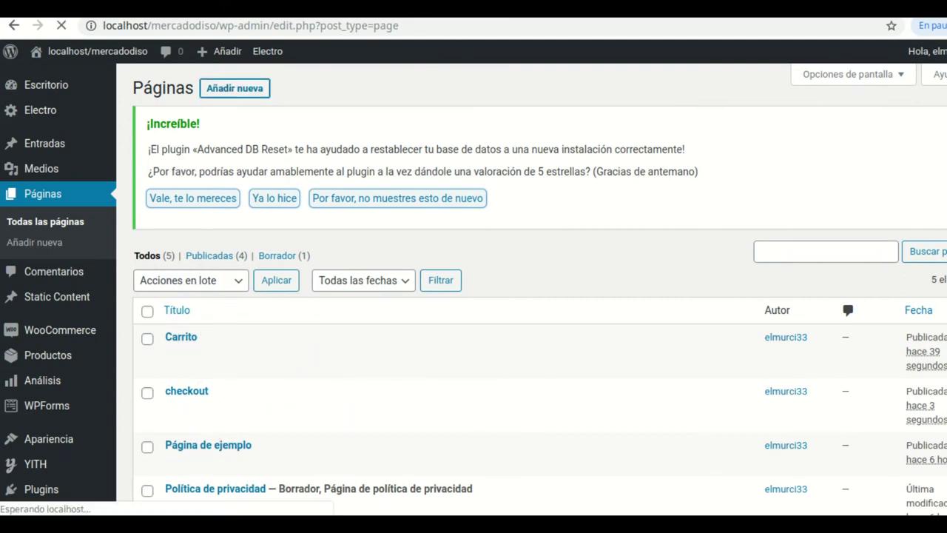
key("alt+Tab")
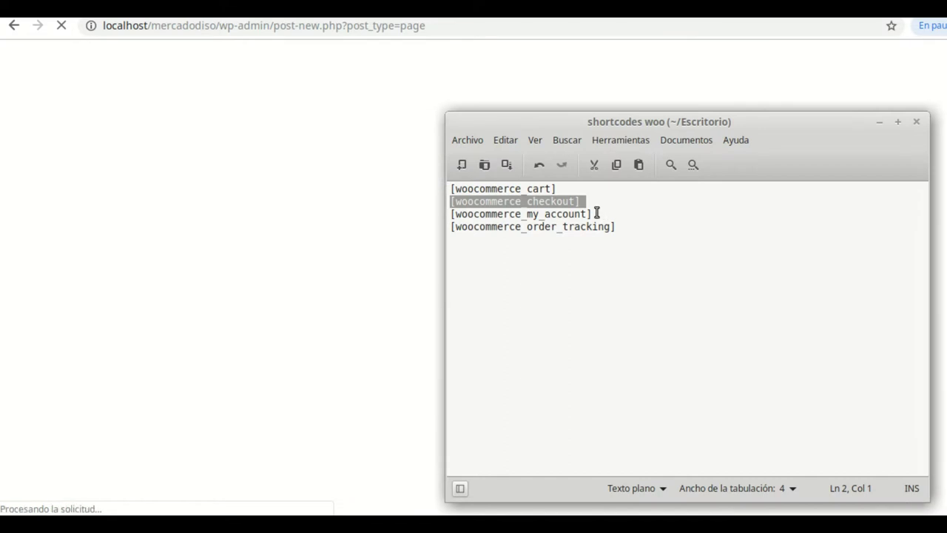
left_click(337, 183)
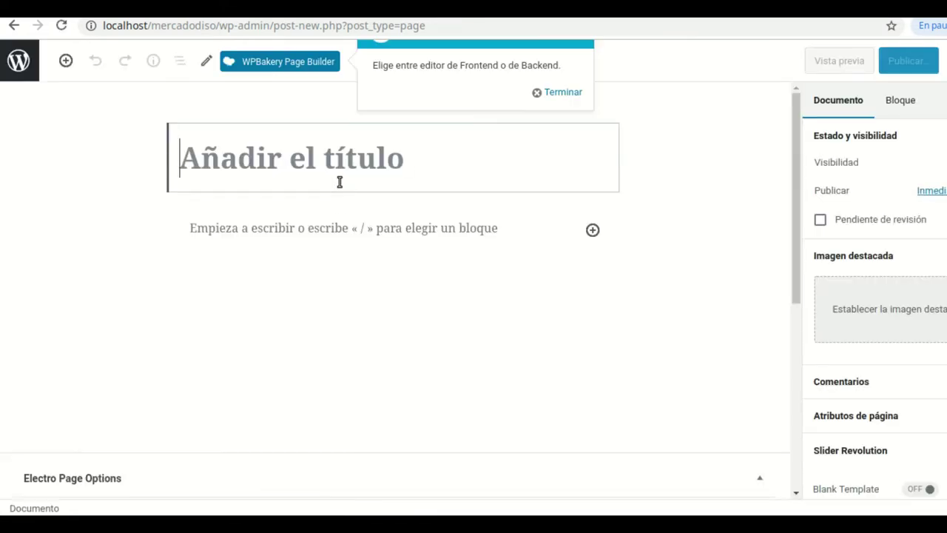
type("Mi cuenta")
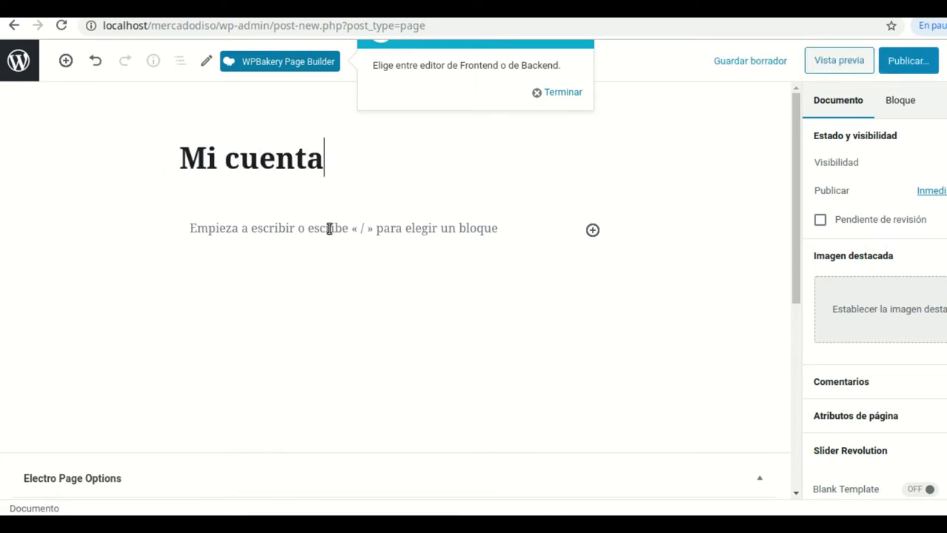
key("Return")
key("alt+Tab")
left_click_drag(596, 213, 454, 216)
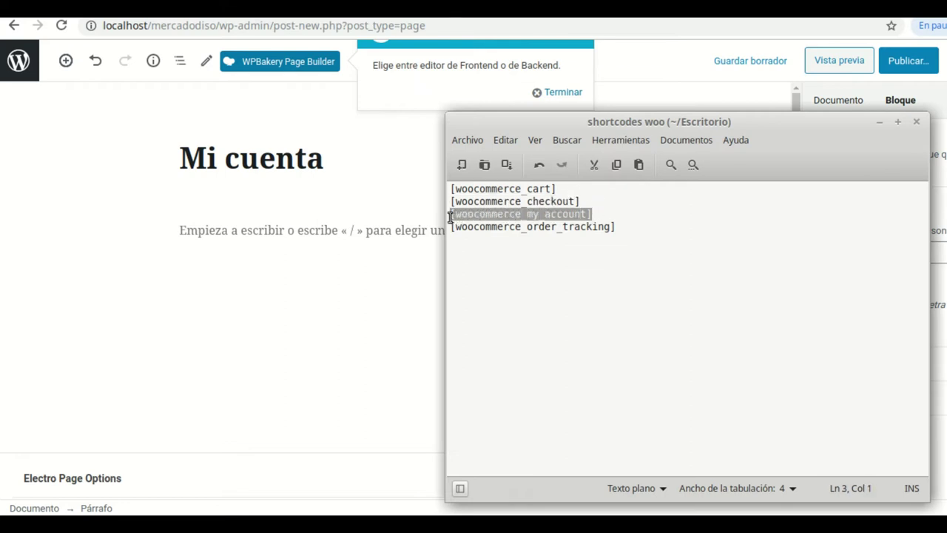
right_click(490, 213)
left_click(523, 280)
left_click(250, 229)
right_click(251, 230)
left_click(298, 321)
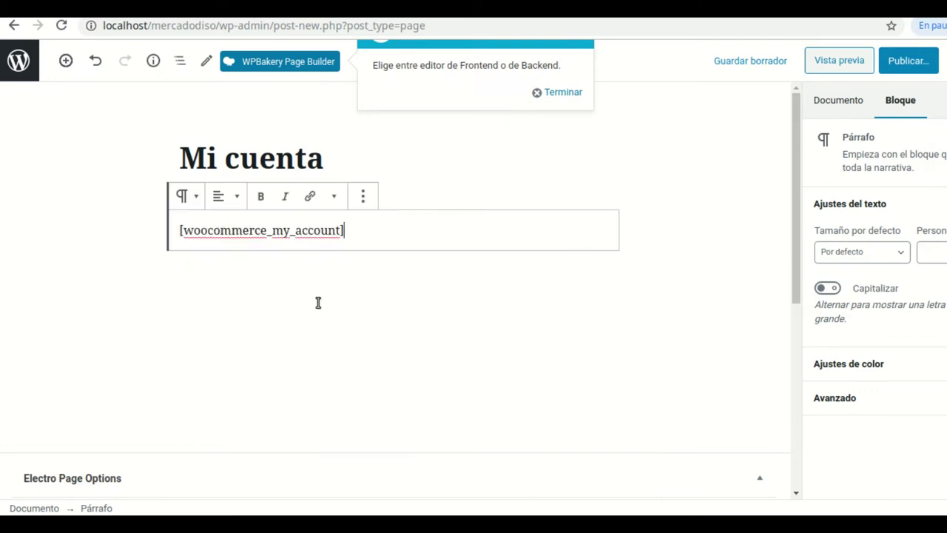
Publish the Mi cuenta page and return to the pages list
left_click(899, 64)
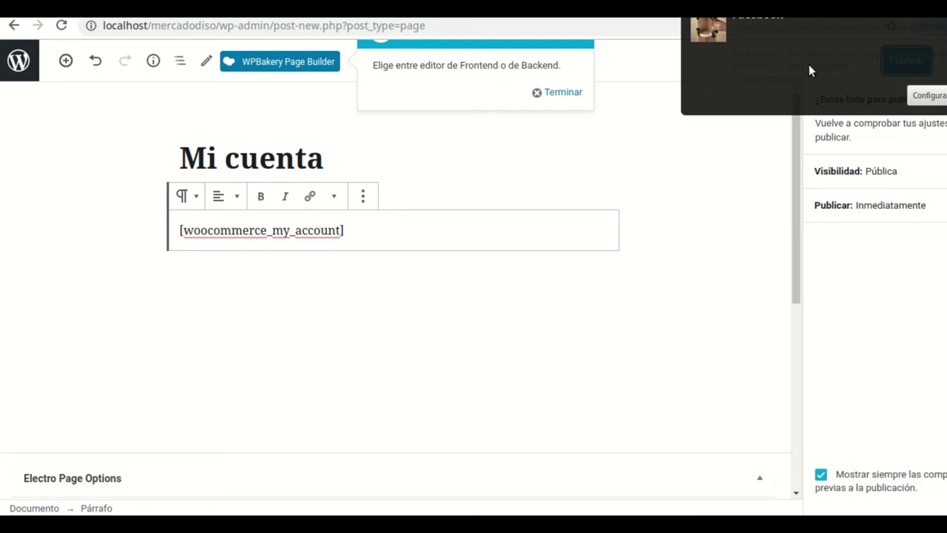
left_click(809, 65)
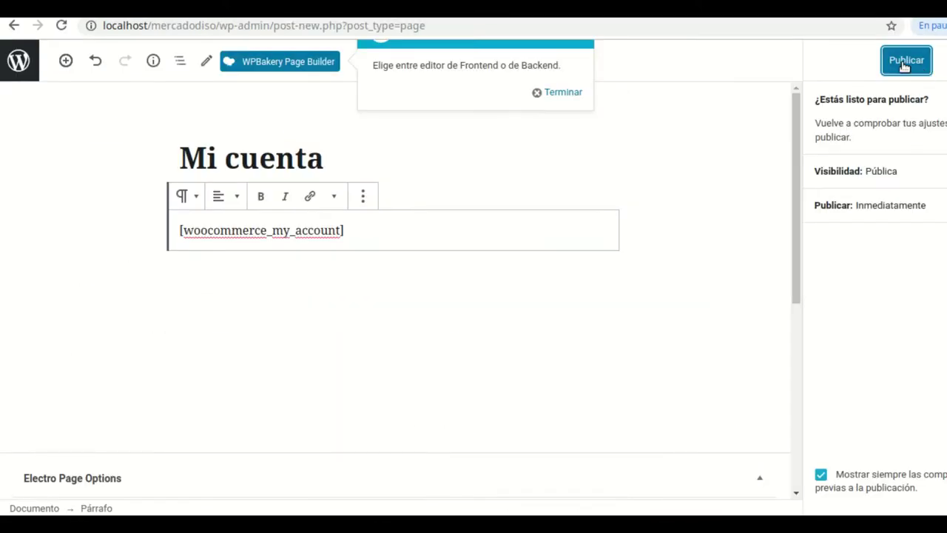
left_click(902, 65)
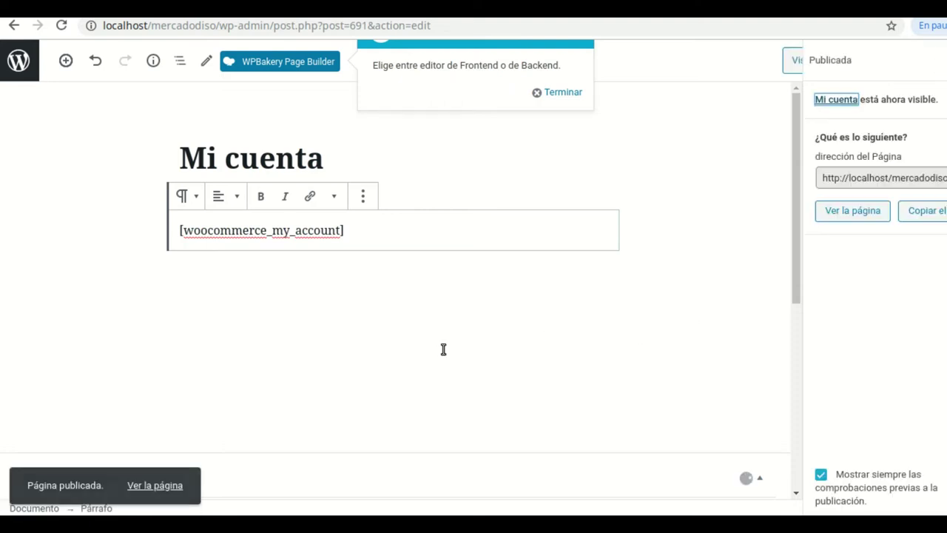
left_click(6, 62)
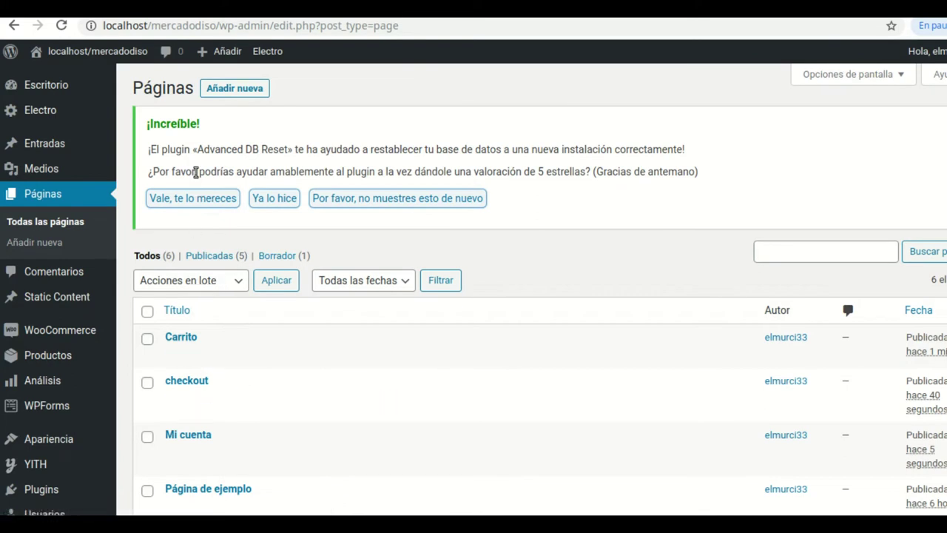
left_click(228, 88)
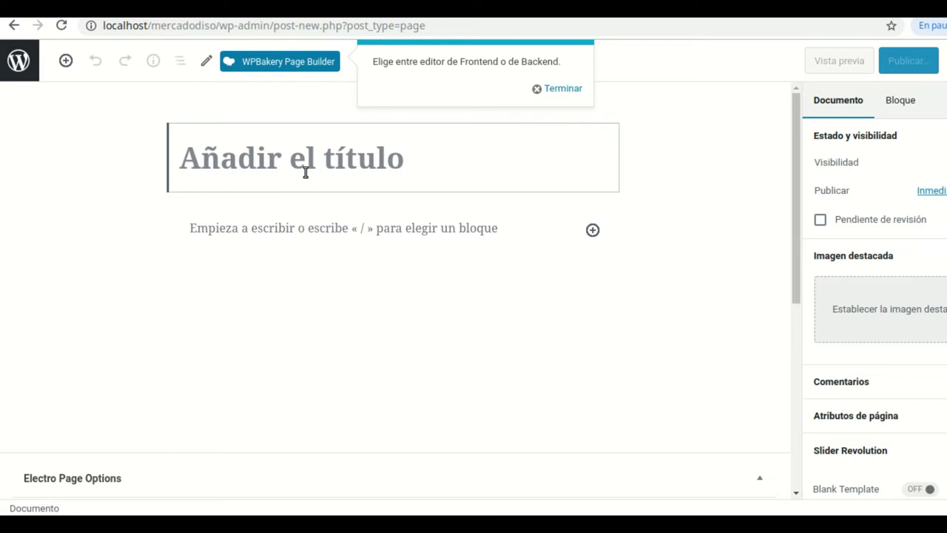
Title the new page 'Tienda' and publish it with an empty body
type("Mi tien")
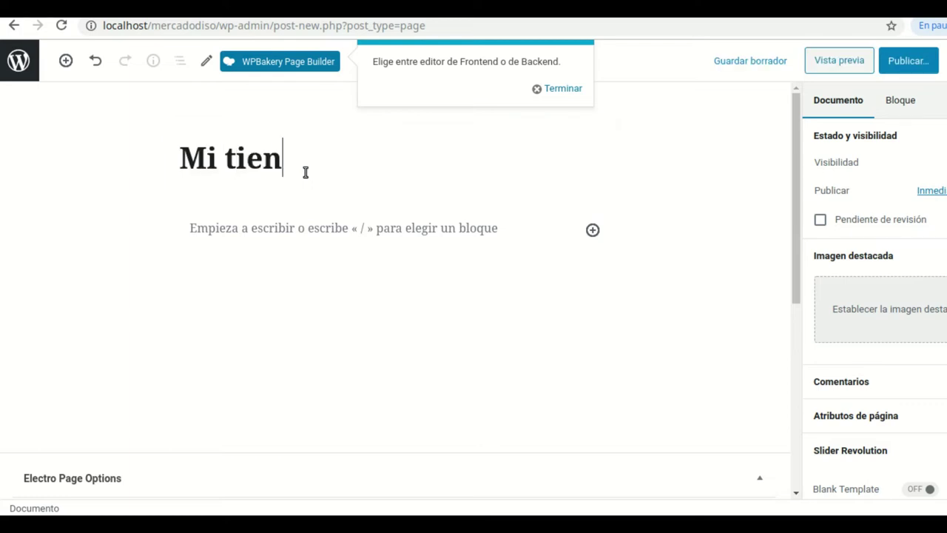
type("da")
key("BackSpace")
key("BackSpace")
key("BackSpace")
key("BackSpace")
key("BackSpace")
key("BackSpace")
key("BackSpace")
key("BackSpace")
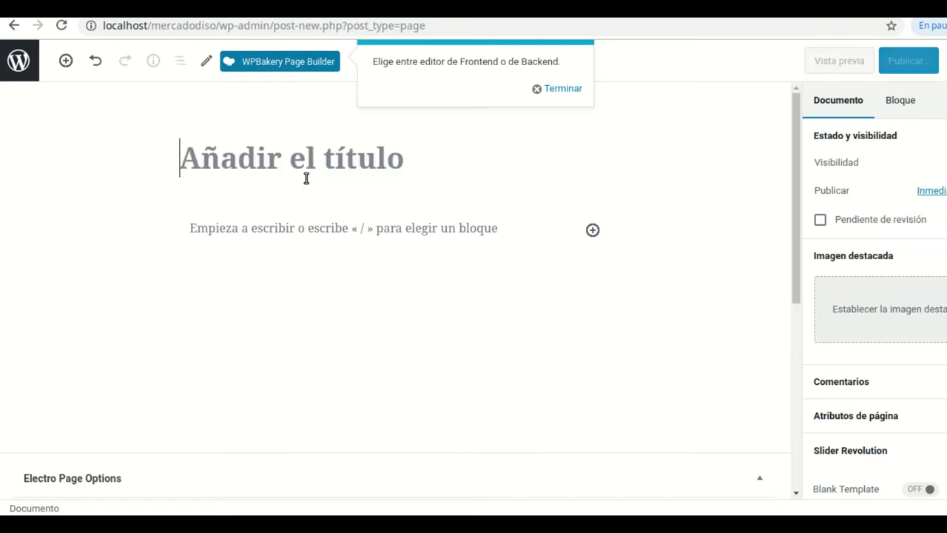
type("Tienda")
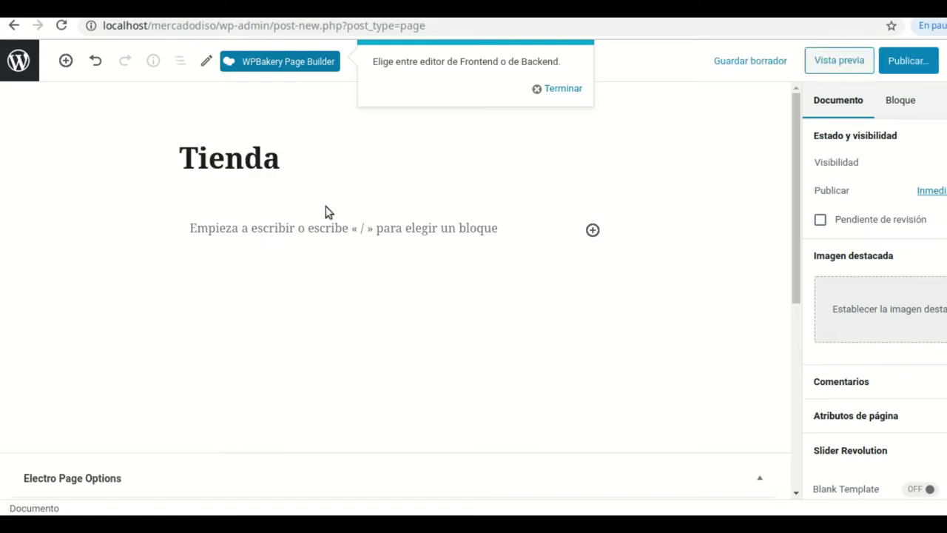
left_click(908, 64)
left_click(908, 65)
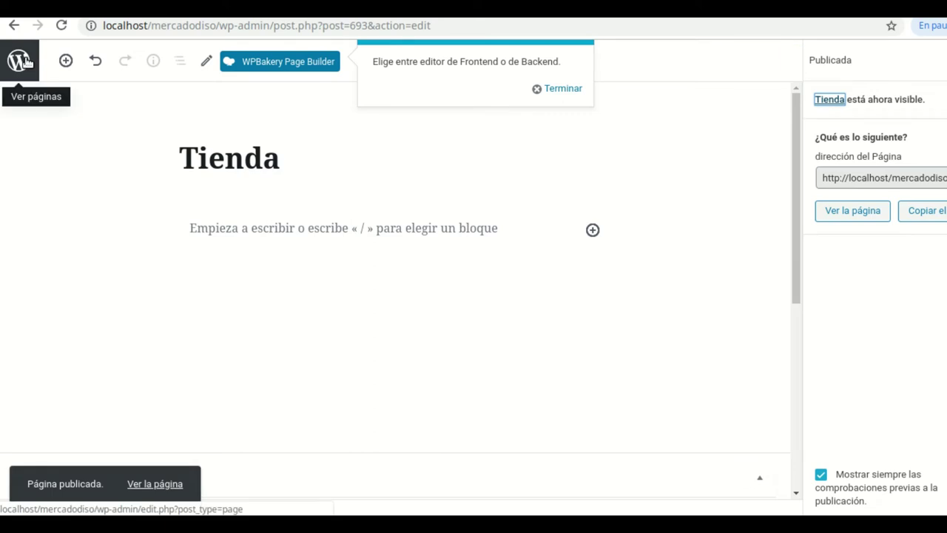
Close the gedit shortcodes file and return to the WordPress Pages list
key("alt+Tab")
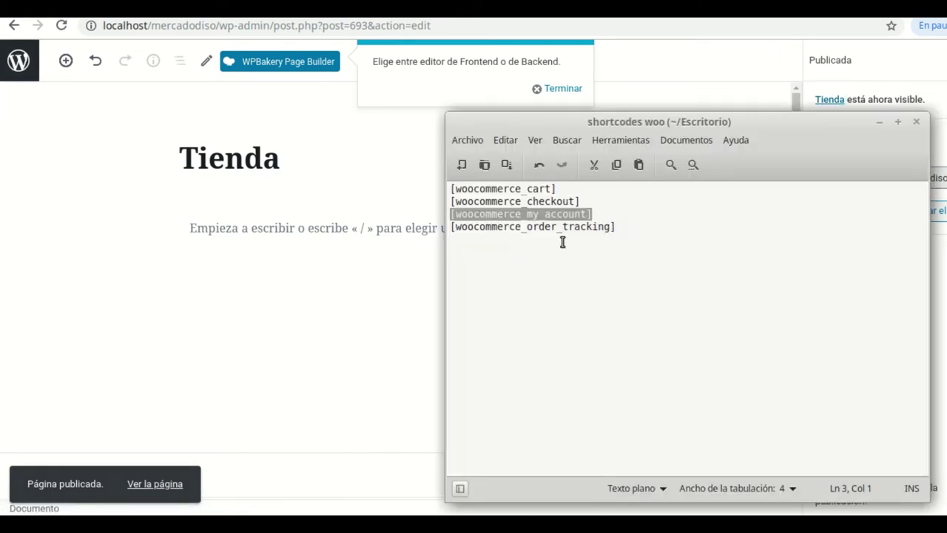
left_click_drag(616, 229, 454, 226)
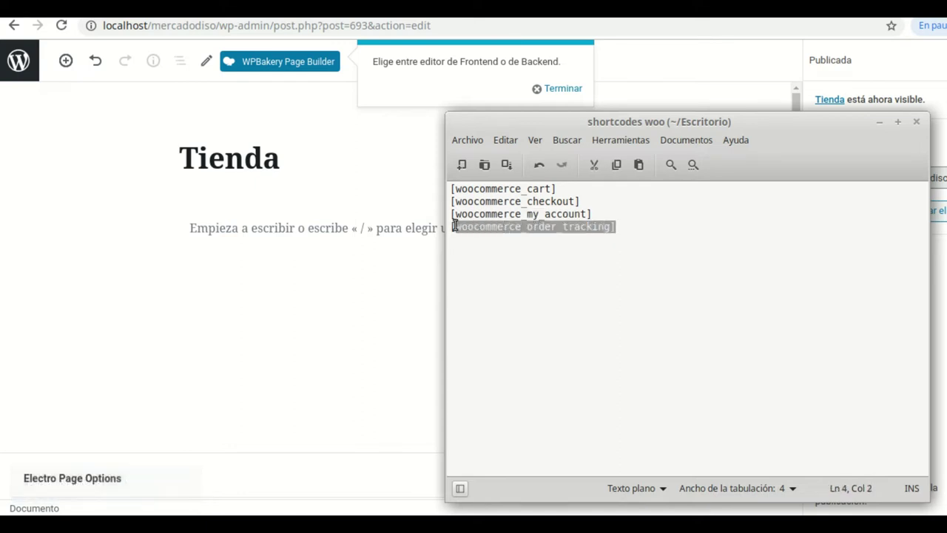
key("End")
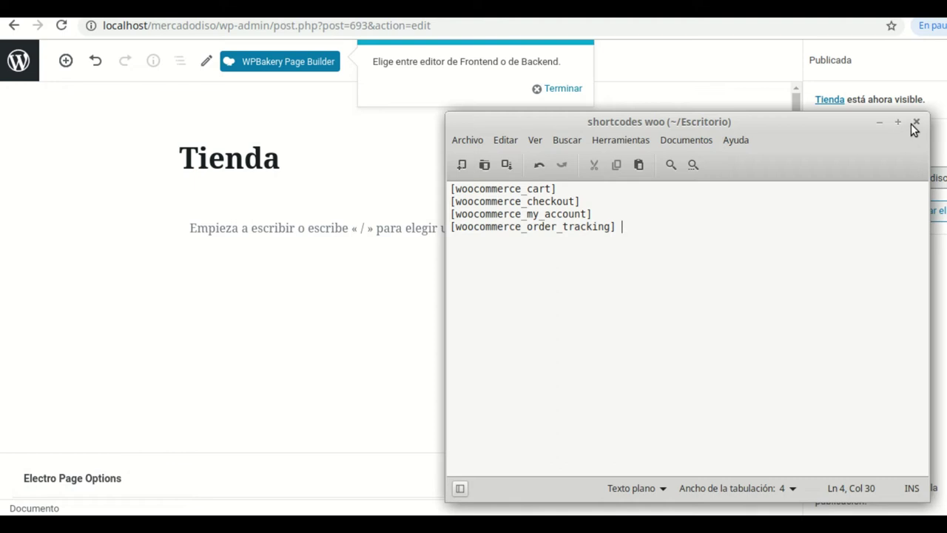
left_click(915, 122)
left_click(18, 61)
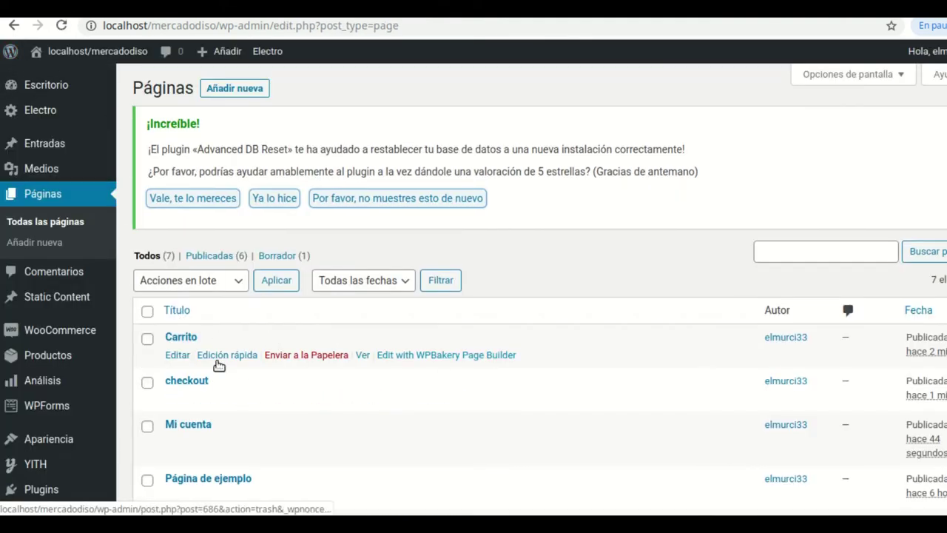
Scroll the Pages list down to the newly published Tienda row
mouse_move(77, 294)
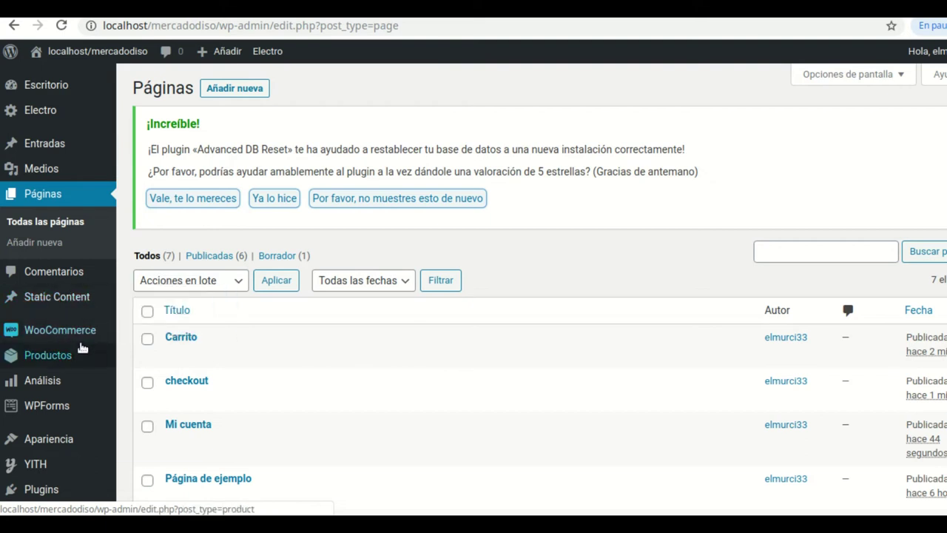
scroll(263, 477, "down", 2)
scroll(263, 480, "down", 2)
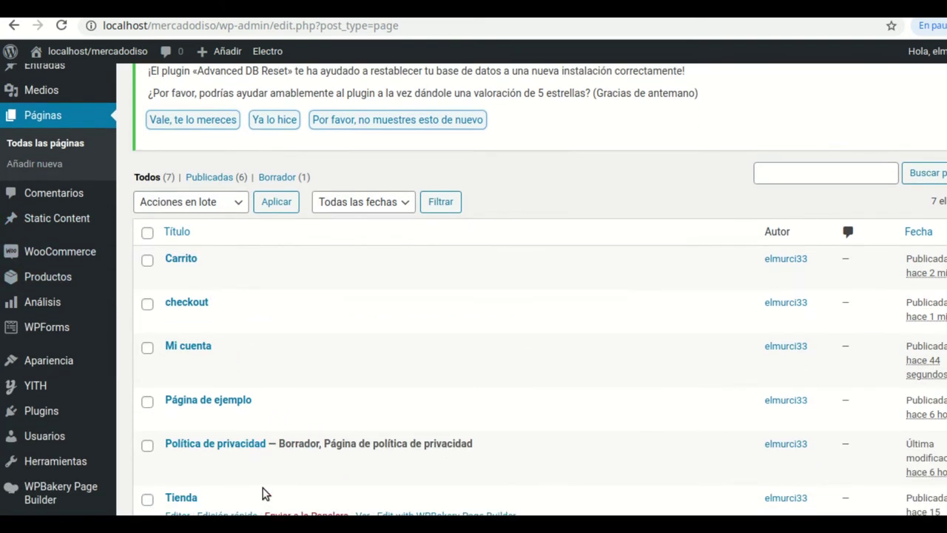
scroll(230, 460, "down", 1)
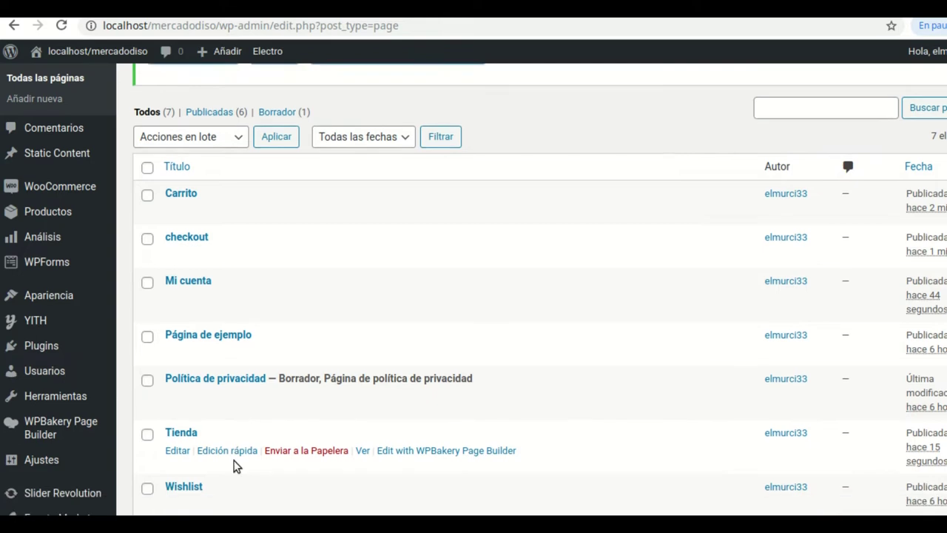
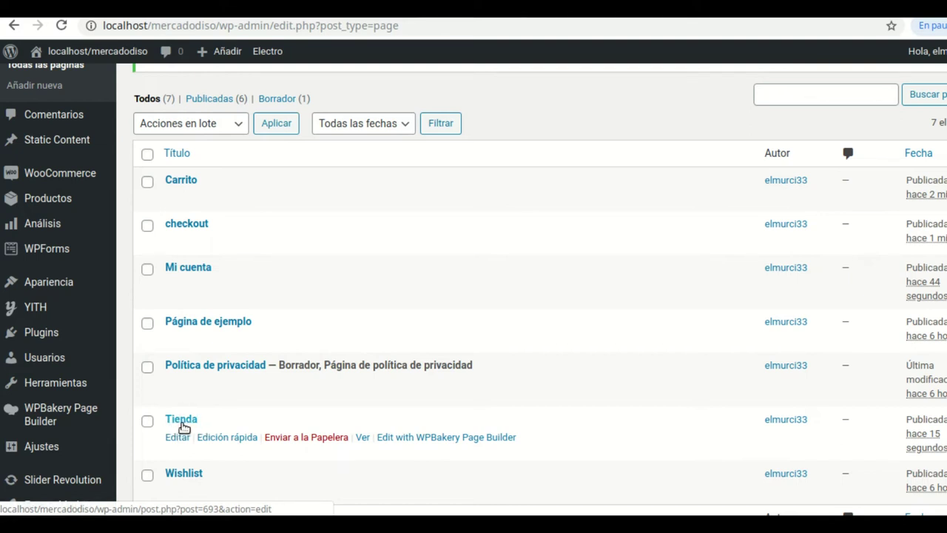
Create and publish an empty page titled 'Inicio'
scroll(370, 214, "up", 1)
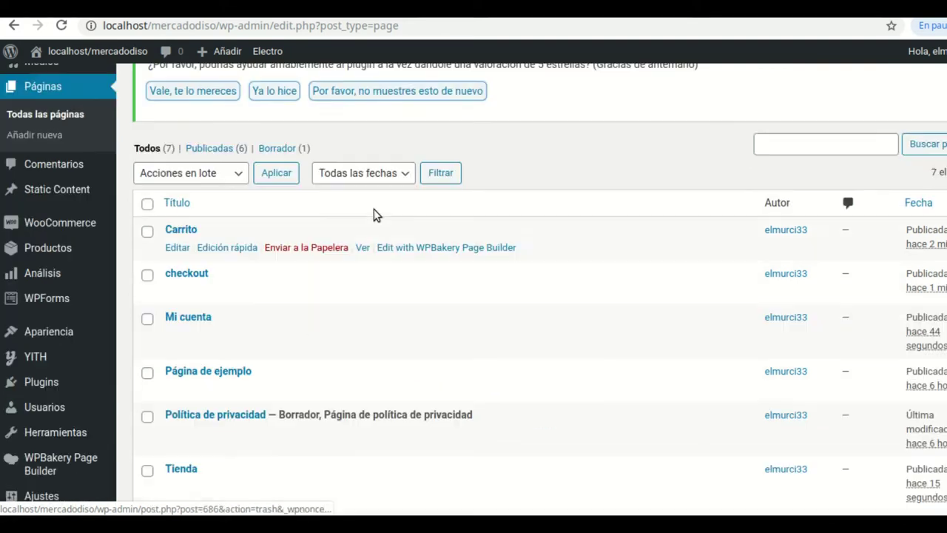
scroll(334, 234, "up", 1)
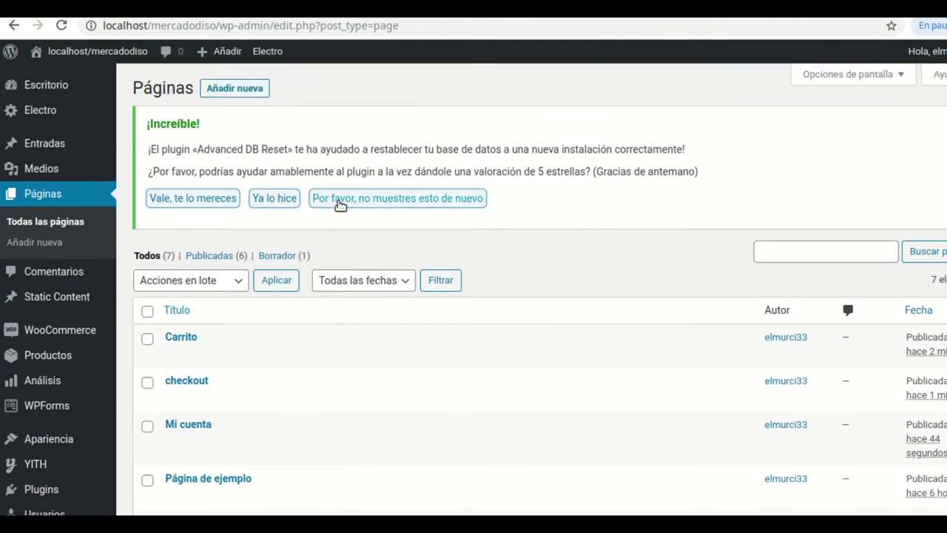
left_click(258, 88)
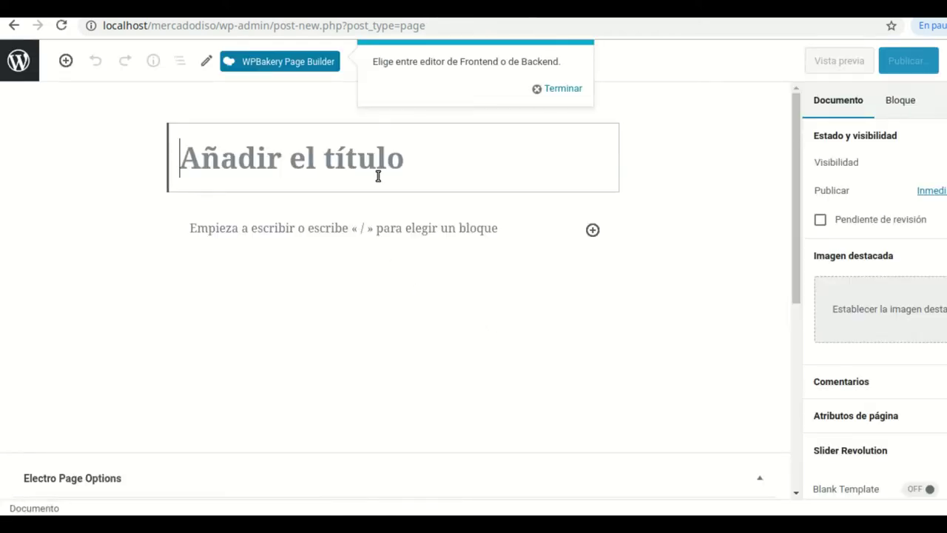
type("Inicio")
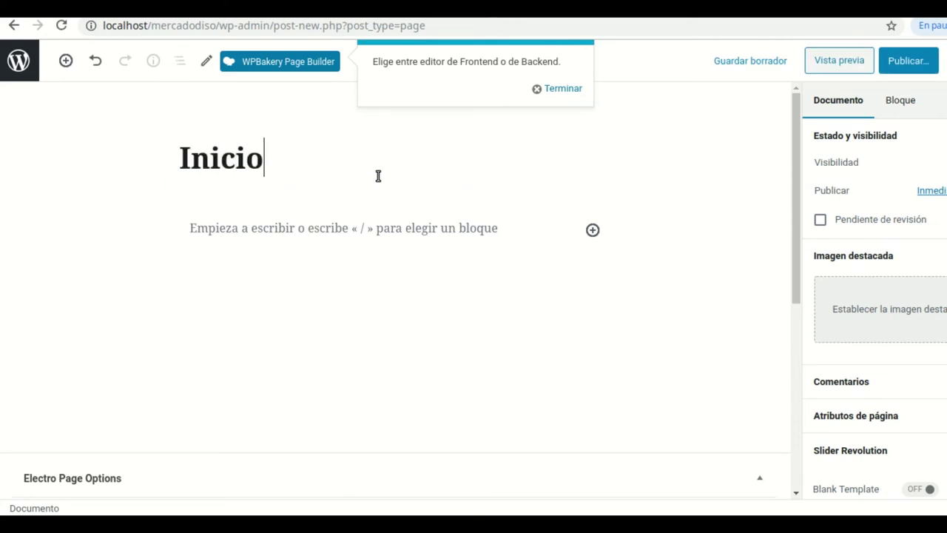
left_click(909, 61)
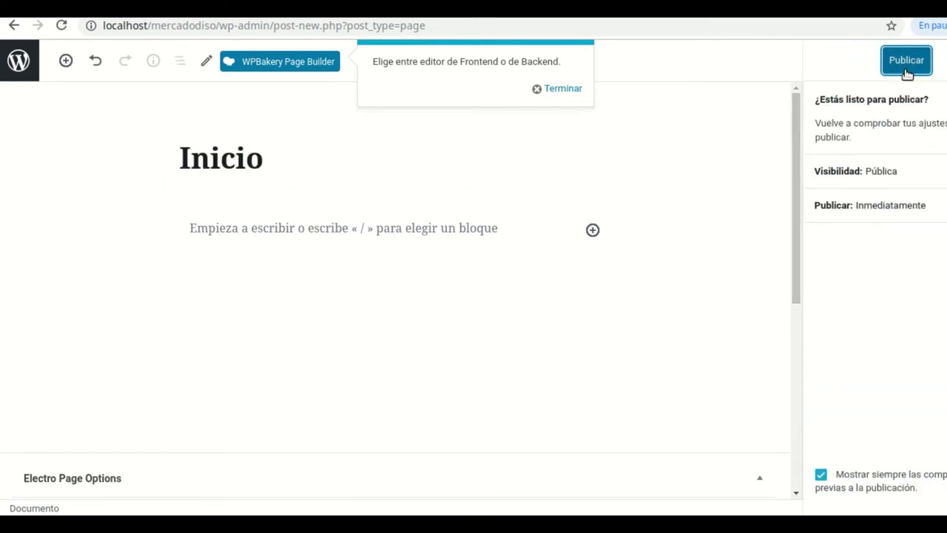
left_click(907, 72)
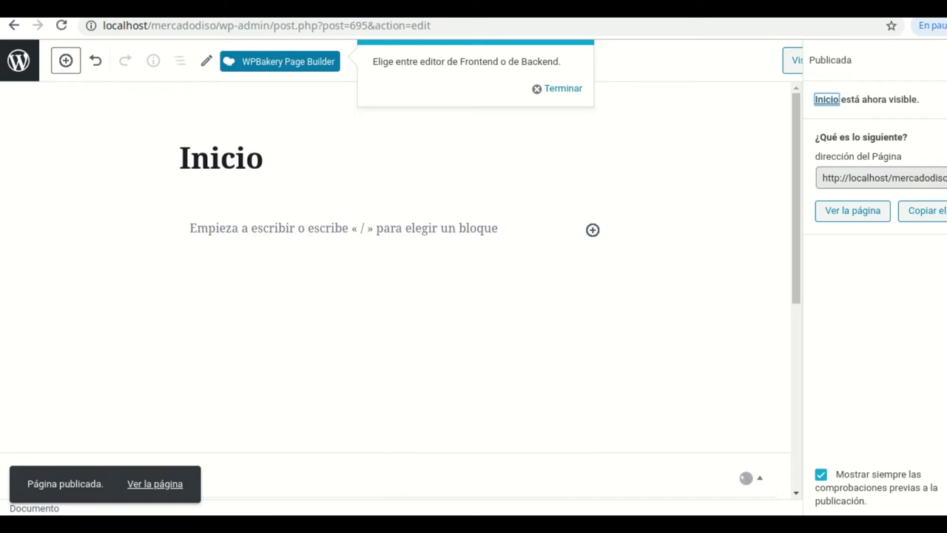
left_click(33, 60)
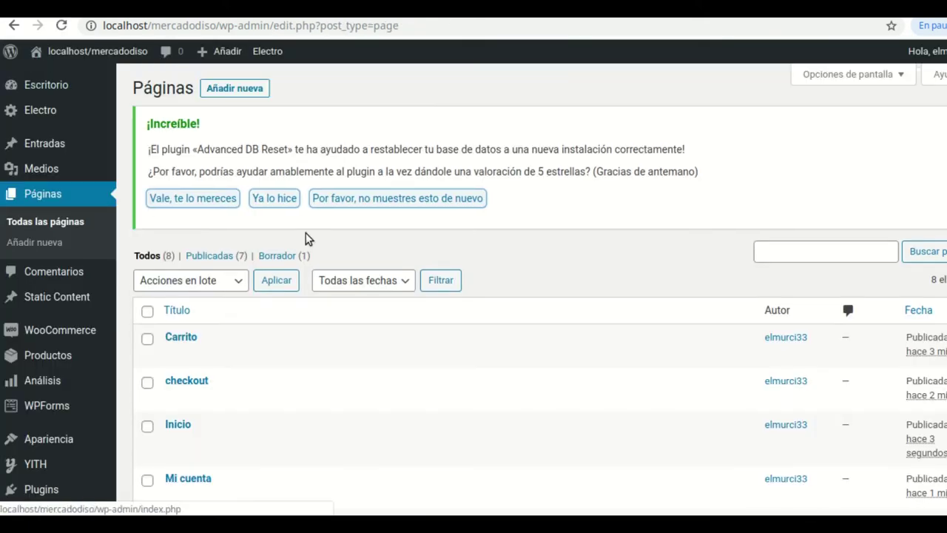
Create and publish a second empty page titled 'blog', then return to the pages list
left_click(248, 89)
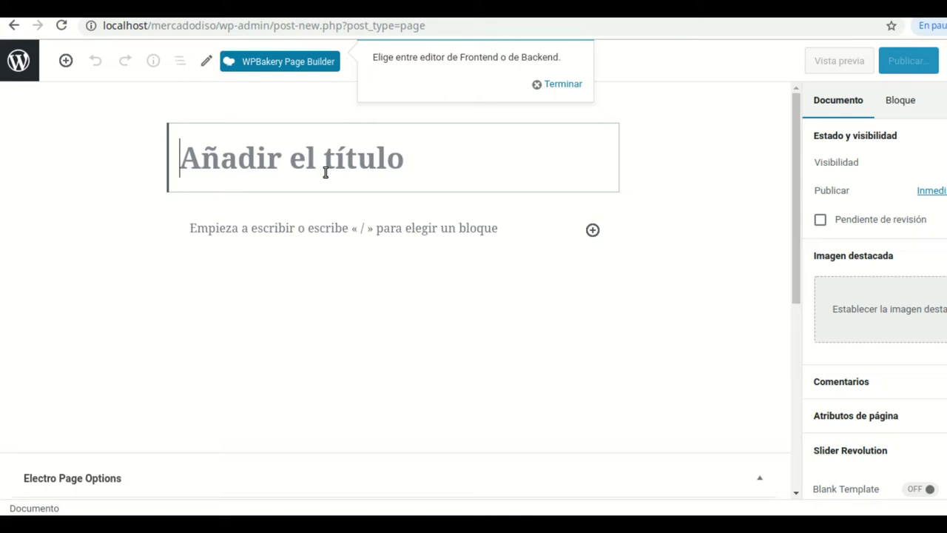
type("blog")
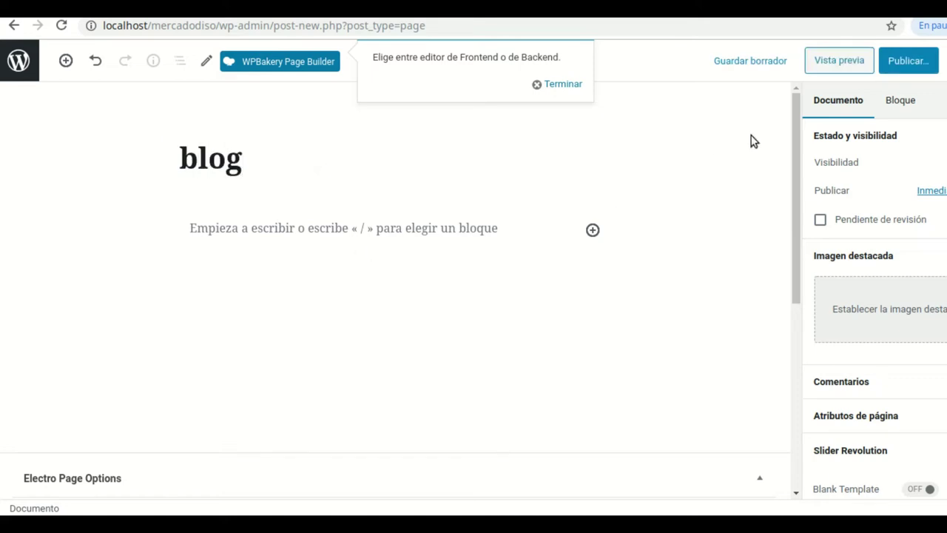
left_click(908, 62)
left_click(907, 65)
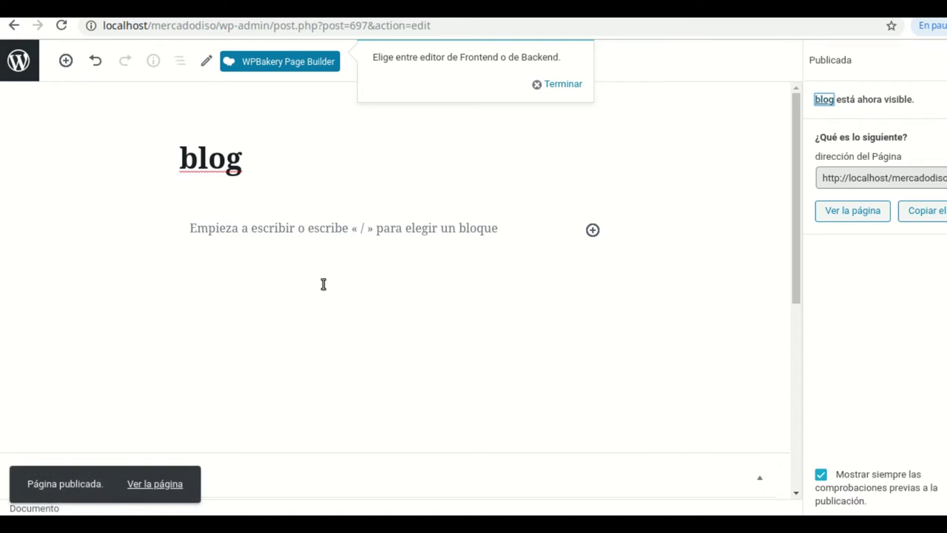
left_click(25, 60)
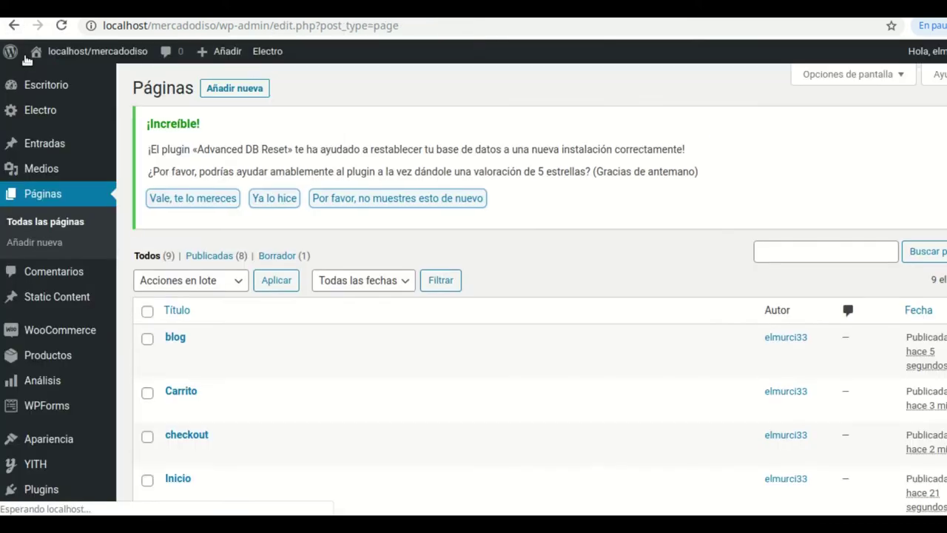
In Ajustes > Lectura, choose Una página estática with Inicio as the Portada
scroll(308, 270, "down", 1)
scroll(204, 384, "down", 1)
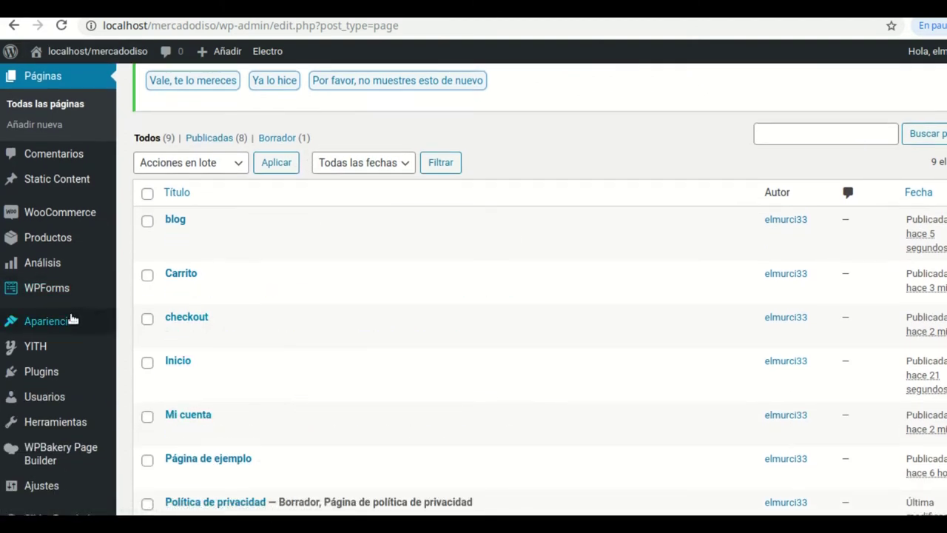
scroll(83, 362, "down", 1)
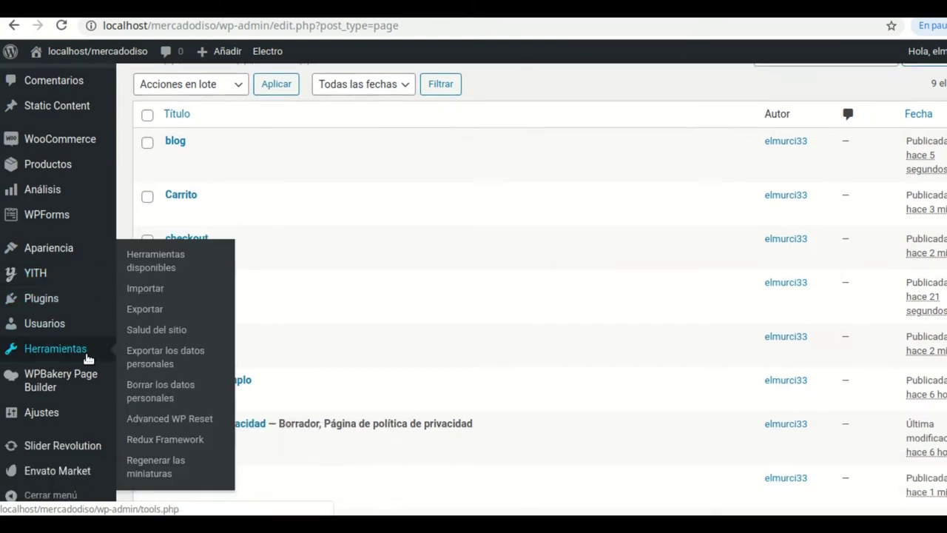
scroll(86, 358, "down", 1)
mouse_move(44, 412)
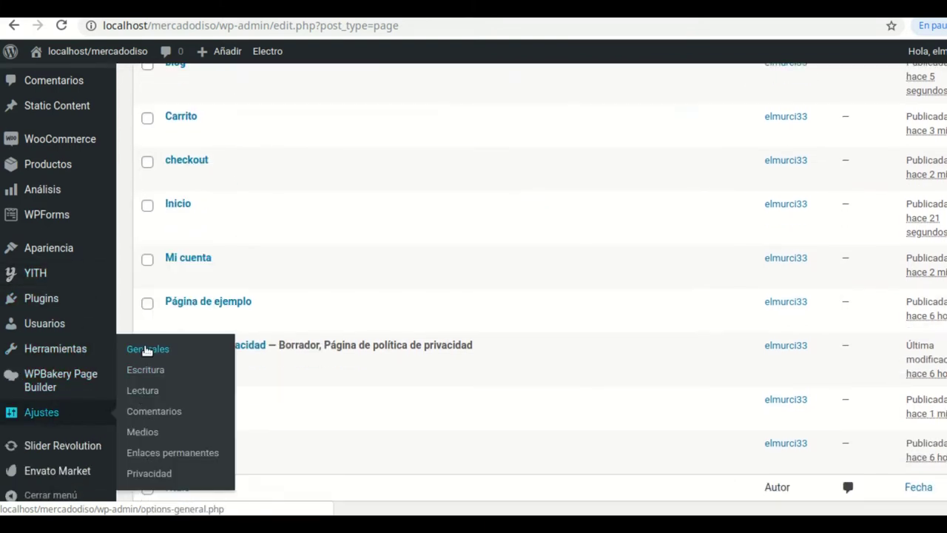
left_click(151, 397)
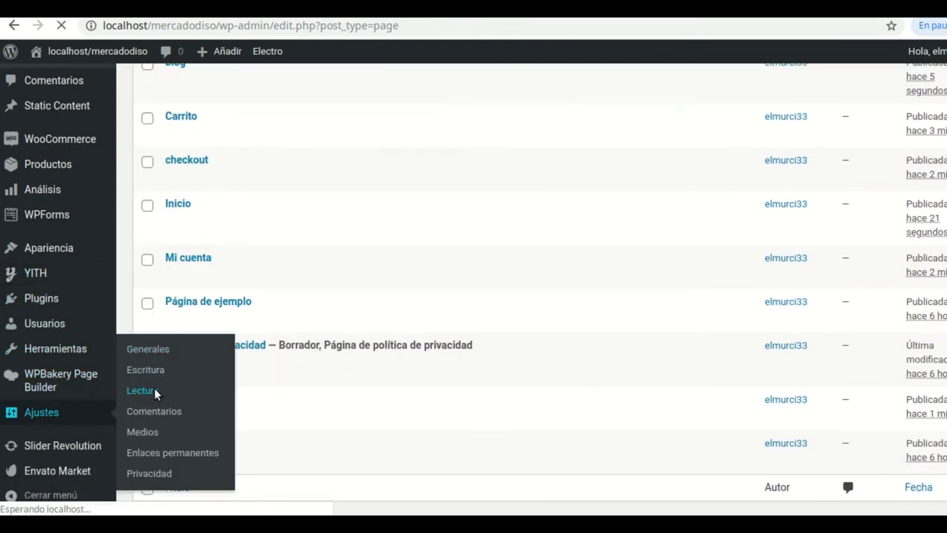
scroll(469, 267, "down", 1)
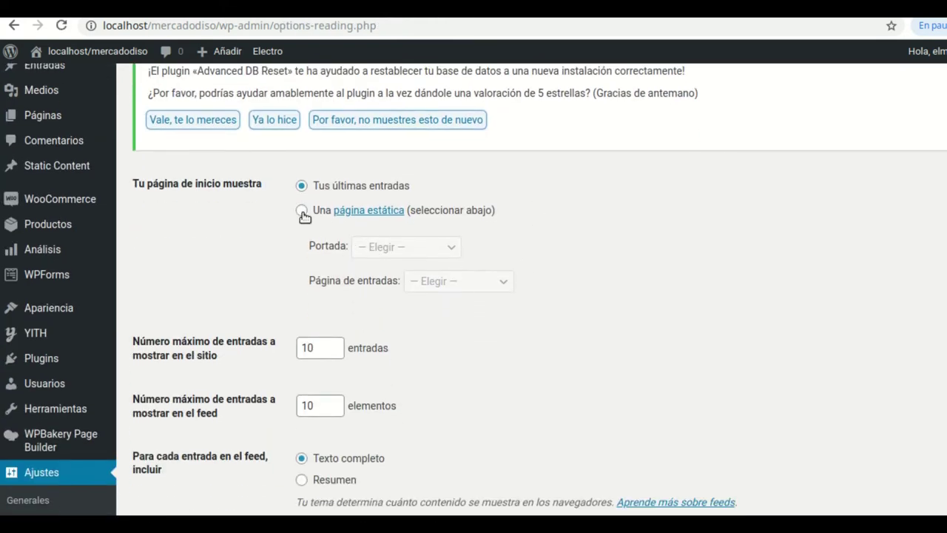
left_click(302, 211)
left_click(453, 248)
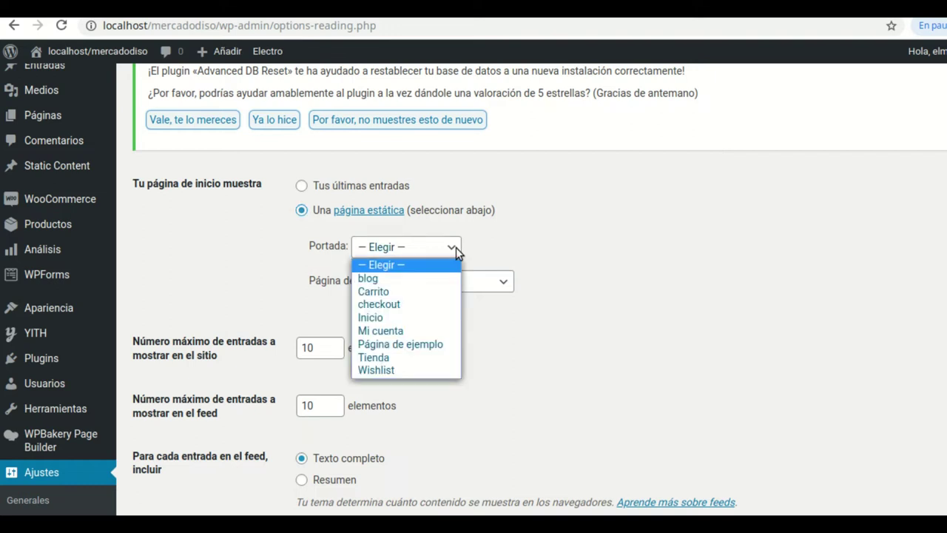
left_click(381, 317)
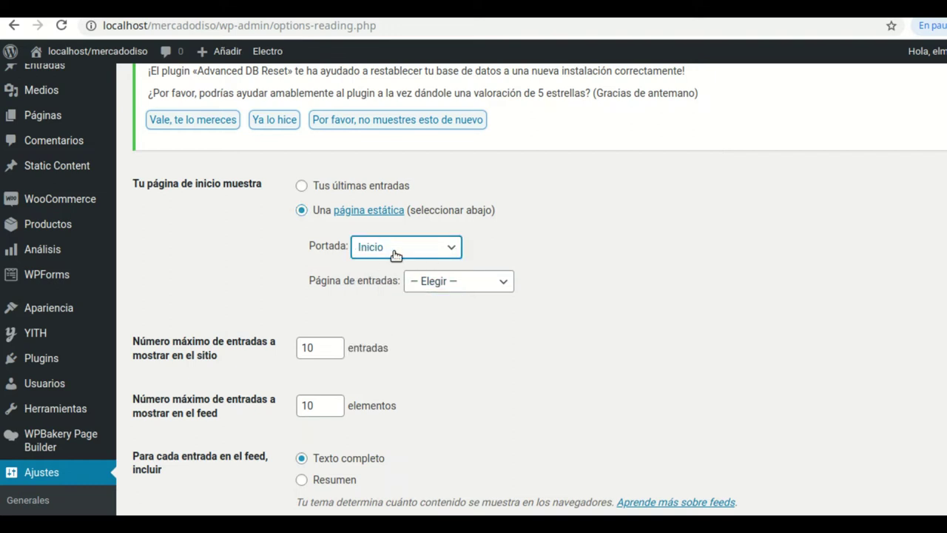
Set blog as the Página de entradas and save the Reading settings
left_click(500, 287)
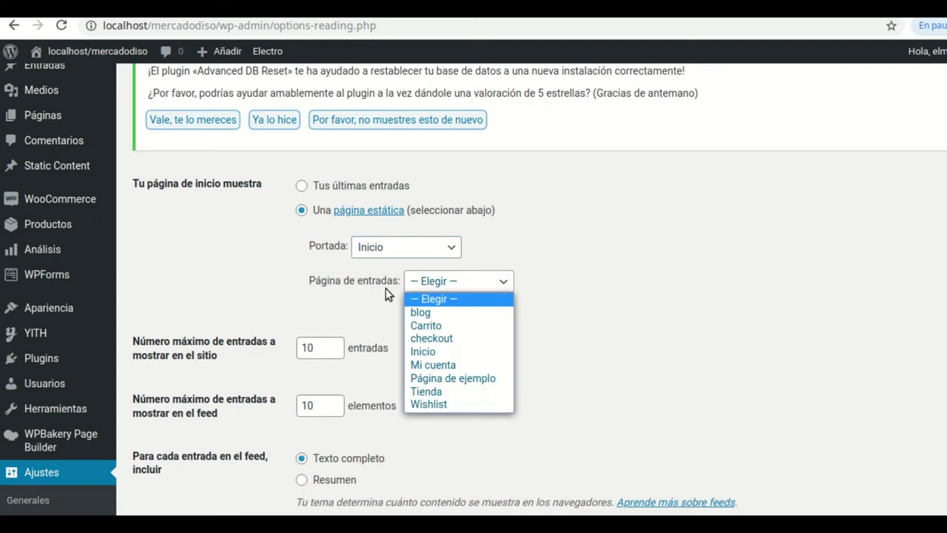
left_click(425, 314)
scroll(434, 386, "down", 2)
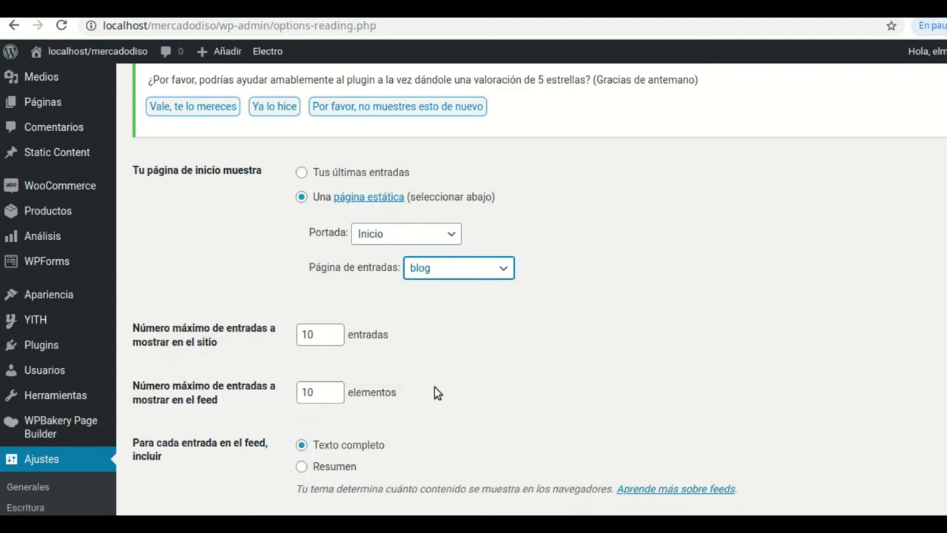
scroll(436, 385, "down", 3)
left_click(197, 392)
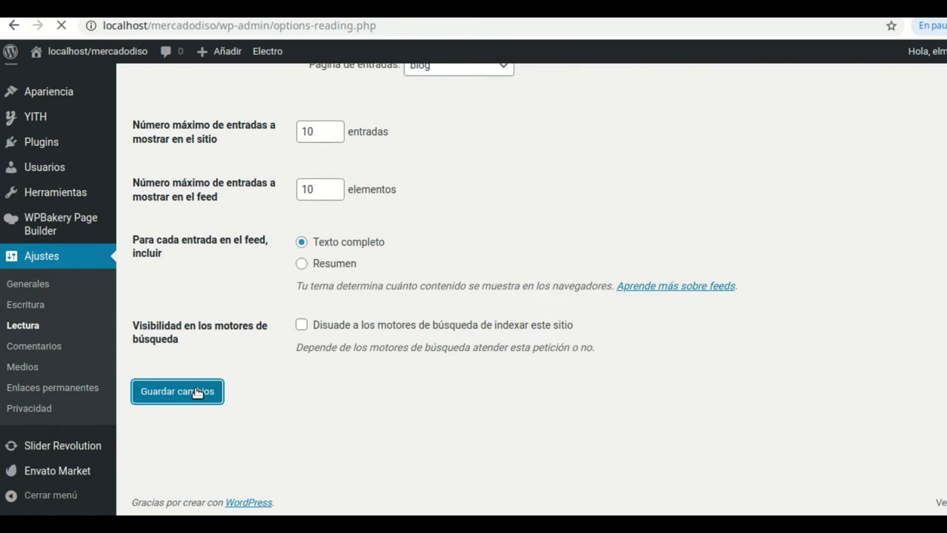
scroll(199, 392, "down", 2)
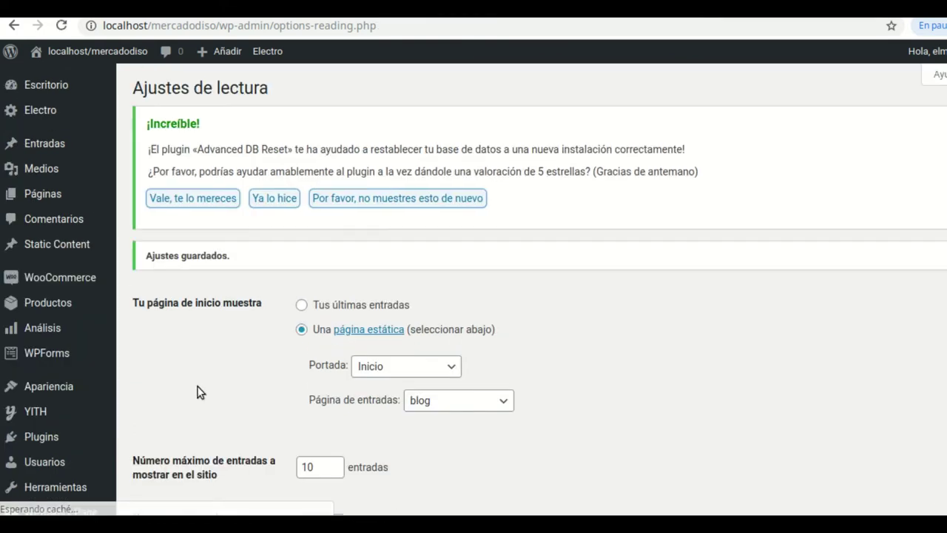
scroll(584, 318, "down", 1)
scroll(642, 305, "down", 2)
scroll(639, 306, "up", 2)
scroll(626, 299, "up", 1)
Reload the live homepage, check the Inicio heading and footer, then return to Reading settings
key("ctrl+Tab")
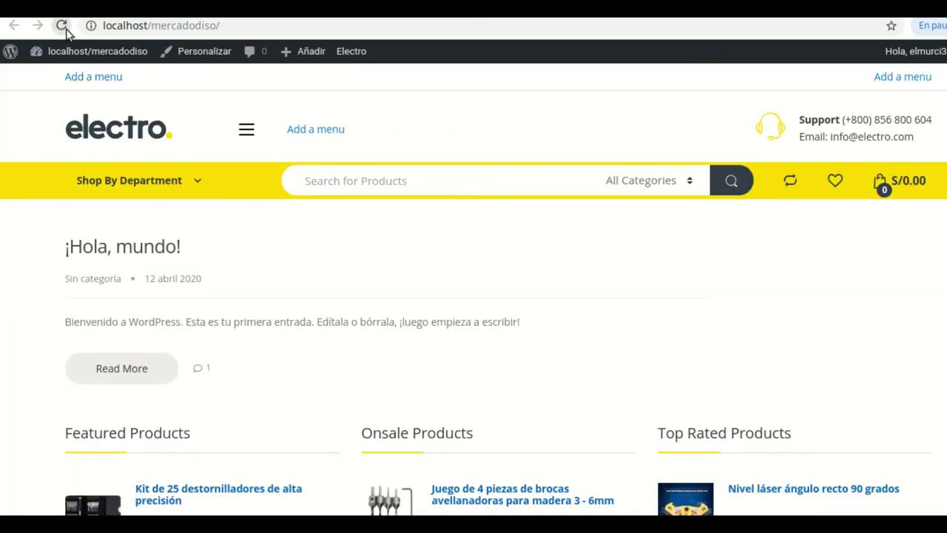
left_click(62, 26)
scroll(518, 266, "down", 2)
scroll(655, 251, "down", 5)
scroll(628, 258, "up", 7)
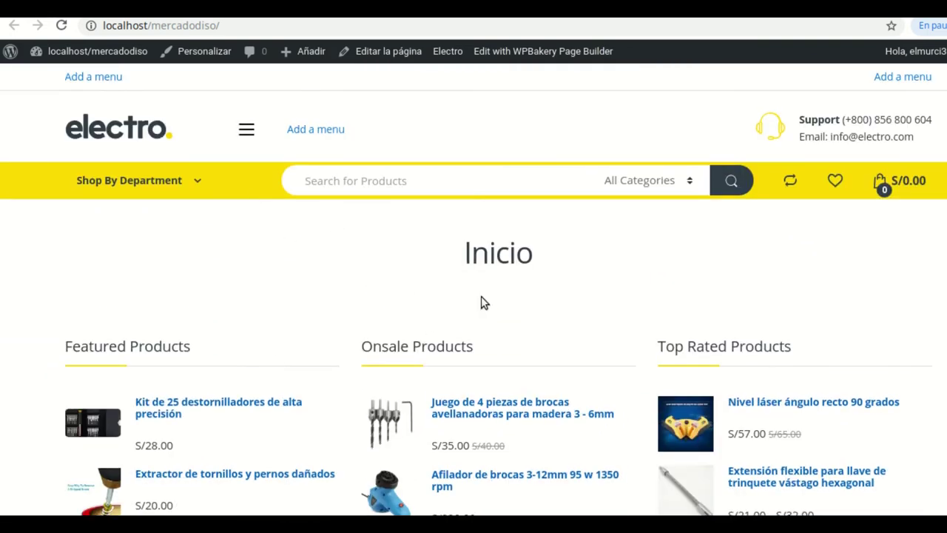
mouse_move(451, 253)
left_mouse_down()
mouse_move(547, 262)
mouse_move(457, 253)
left_mouse_up()
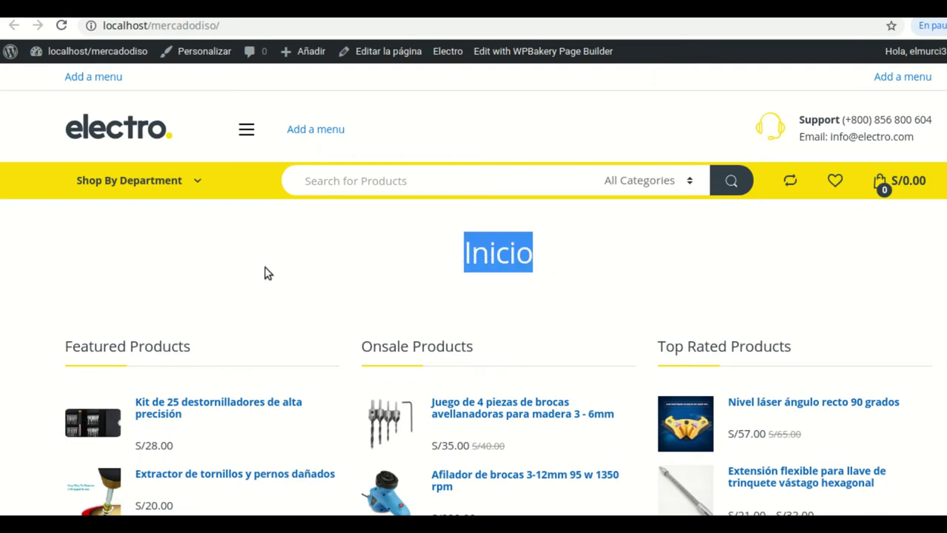
left_click(599, 257)
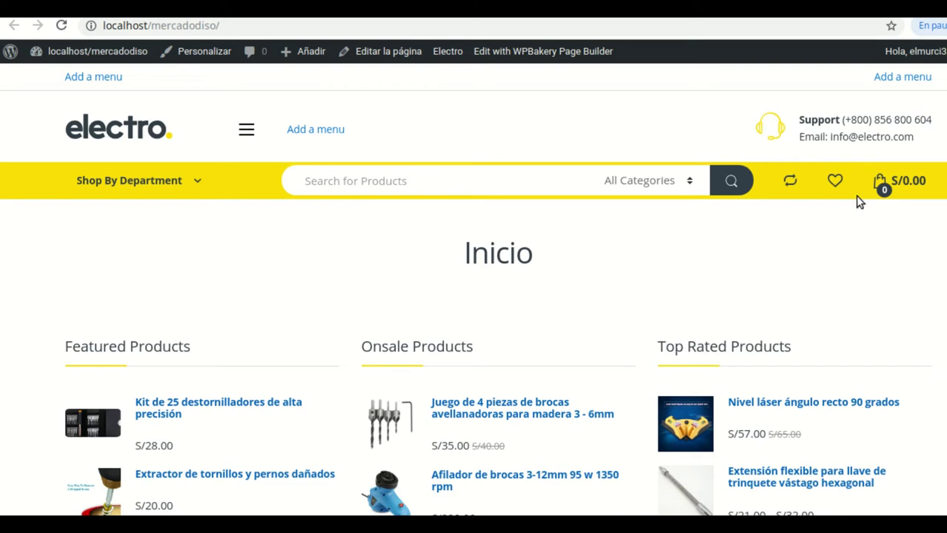
scroll(534, 340, "down", 6)
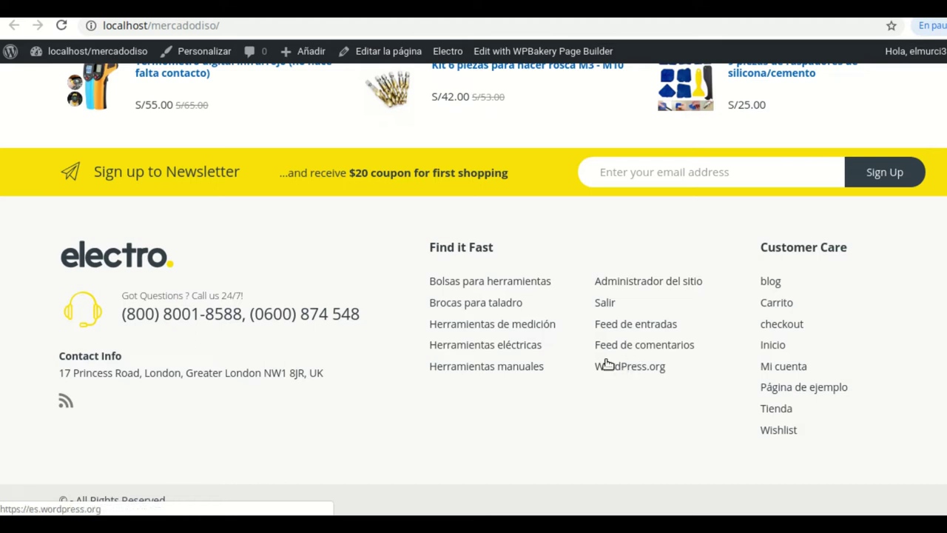
scroll(304, 361, "up", 1)
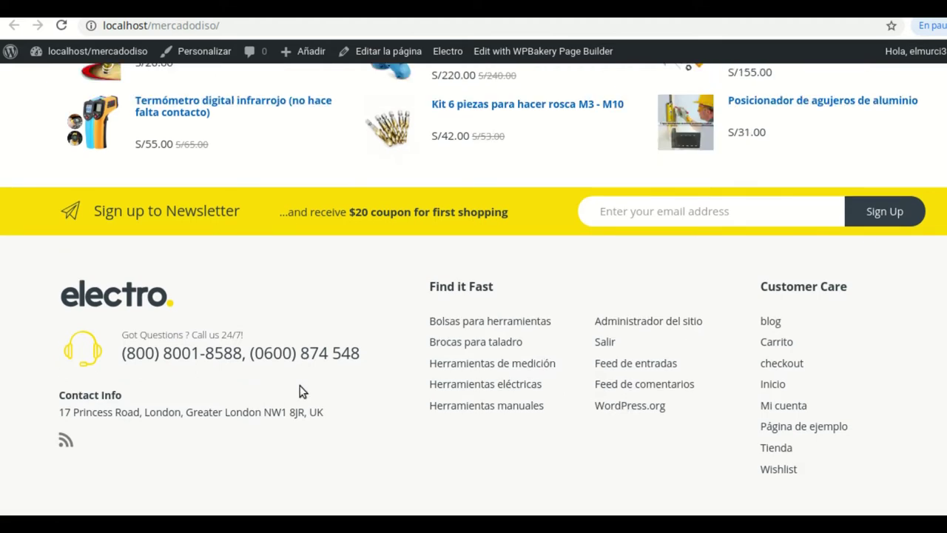
key("Return")
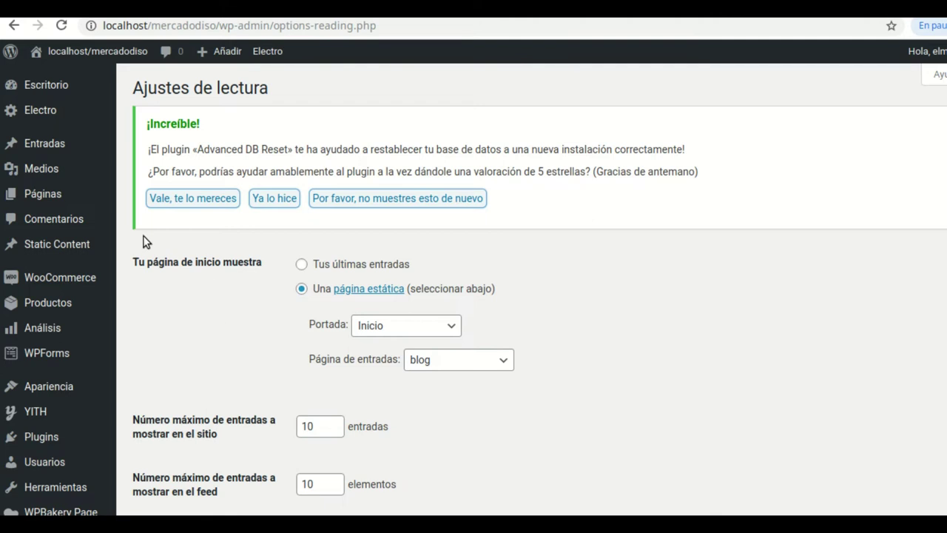
In WooCommerce > Ajustes > Productos, set 'Página de la tienda' to Tienda and save
mouse_move(63, 288)
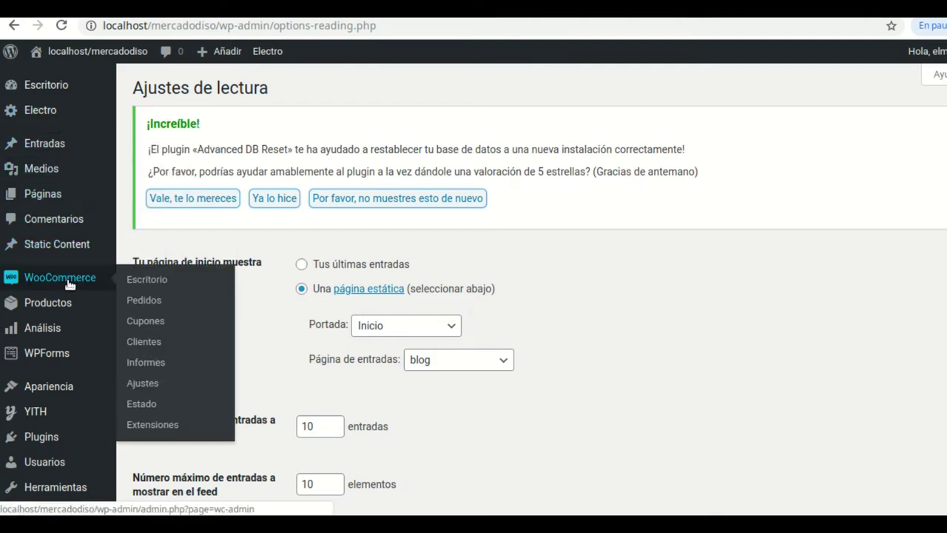
left_click(144, 383)
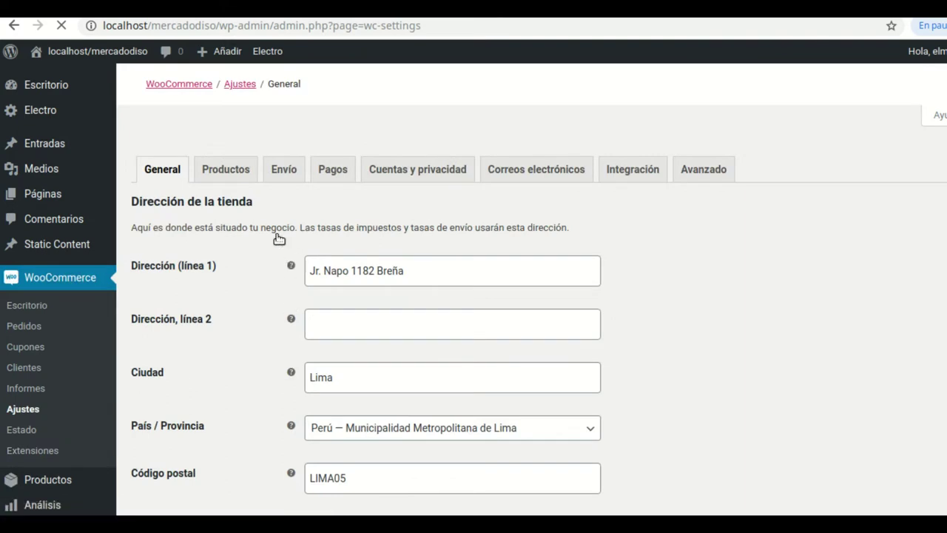
left_click(238, 176)
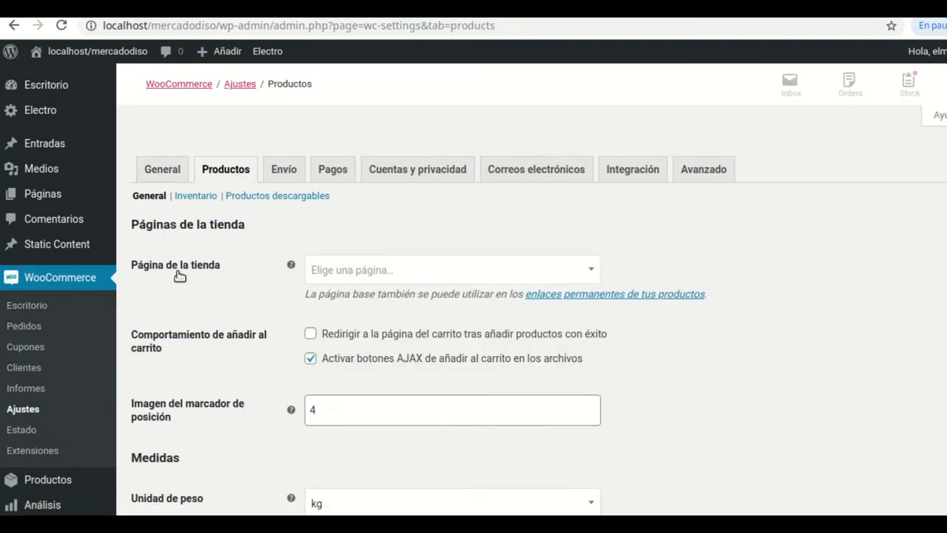
left_click(591, 272)
scroll(449, 391, "down", 1)
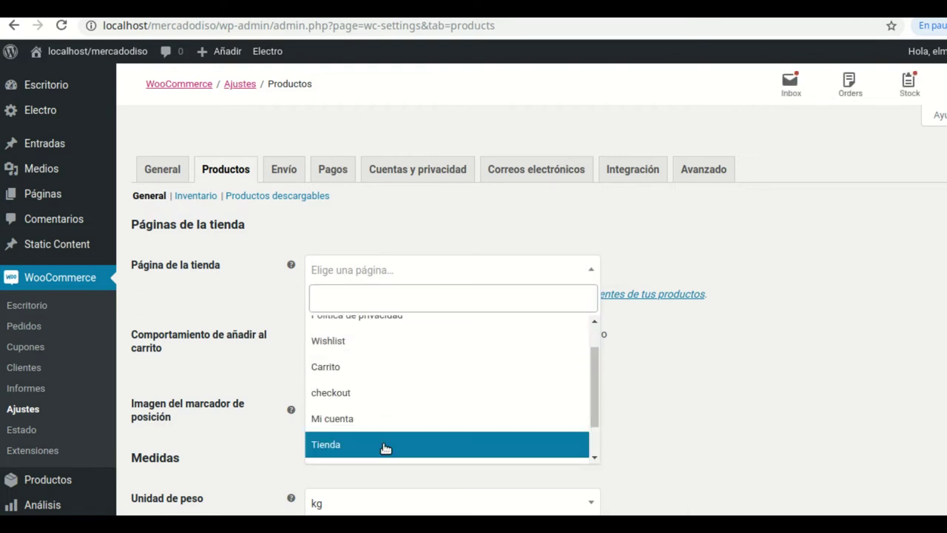
left_click(355, 444)
scroll(601, 409, "down", 2)
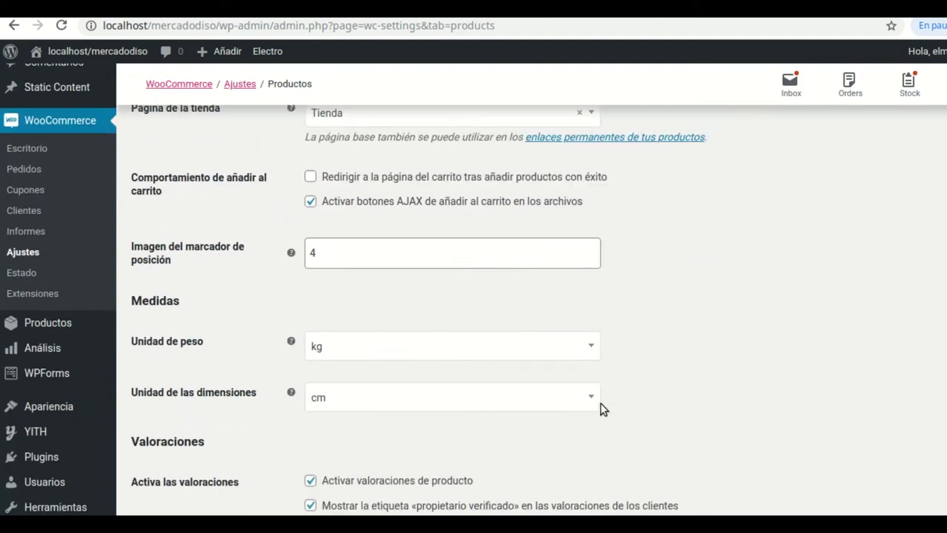
scroll(602, 409, "down", 3)
left_click(212, 442)
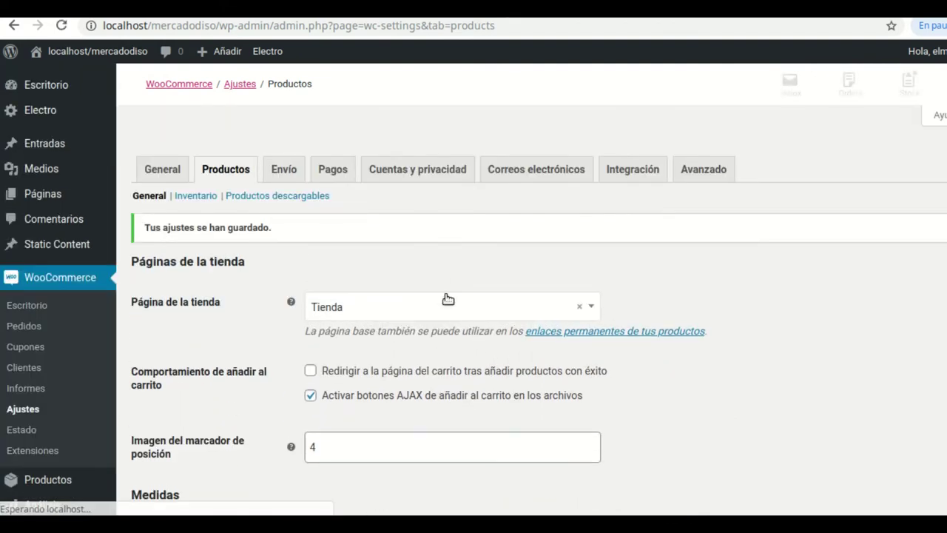
left_click(704, 171)
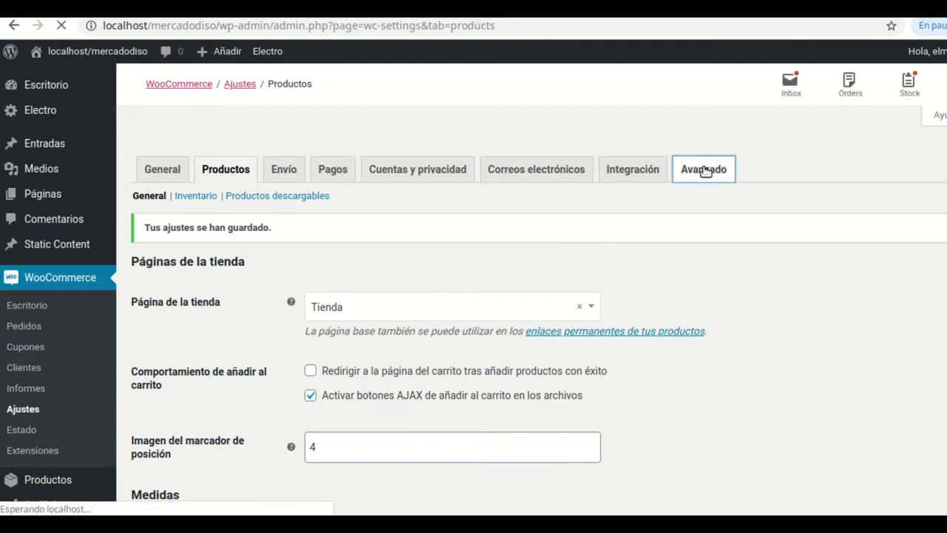
Set Carrito as the cart page and checkout as the checkout page
scroll(566, 287, "down", 1)
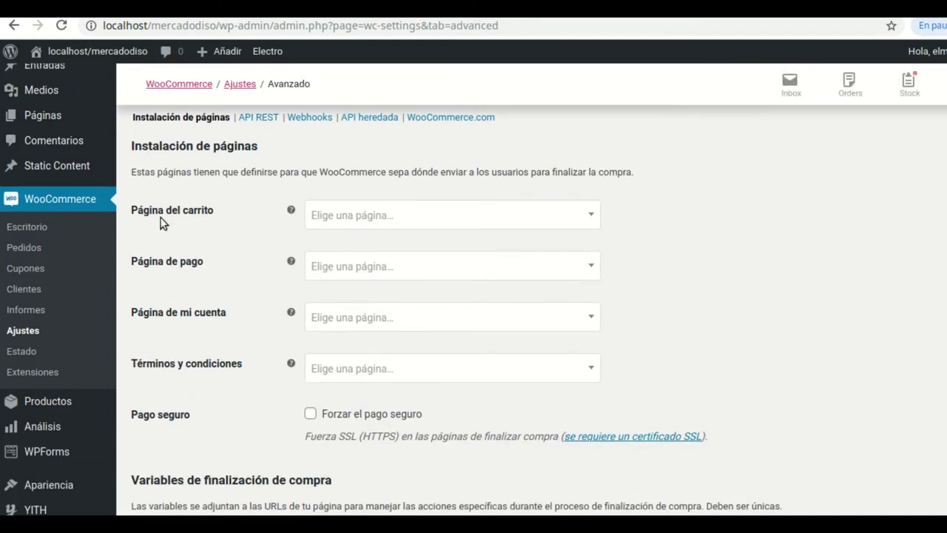
mouse_move(291, 204)
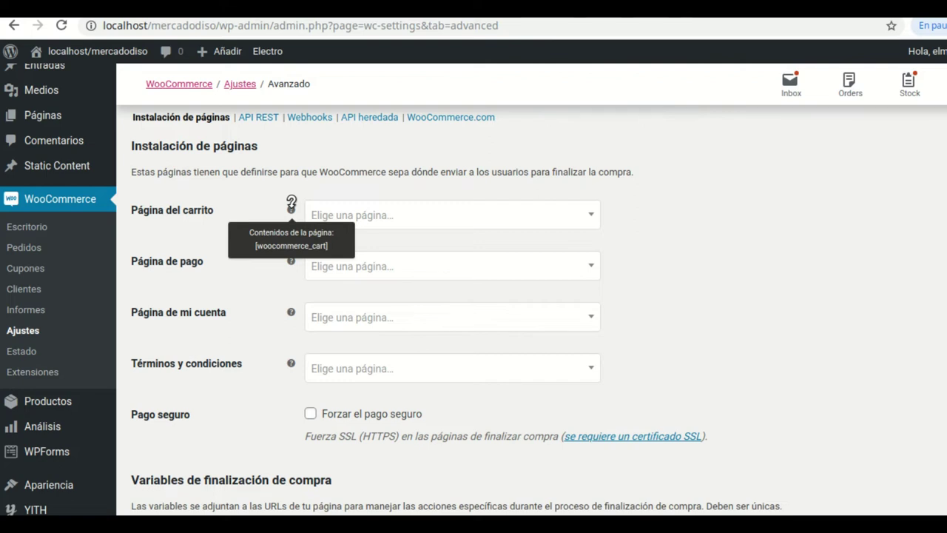
left_click(589, 216)
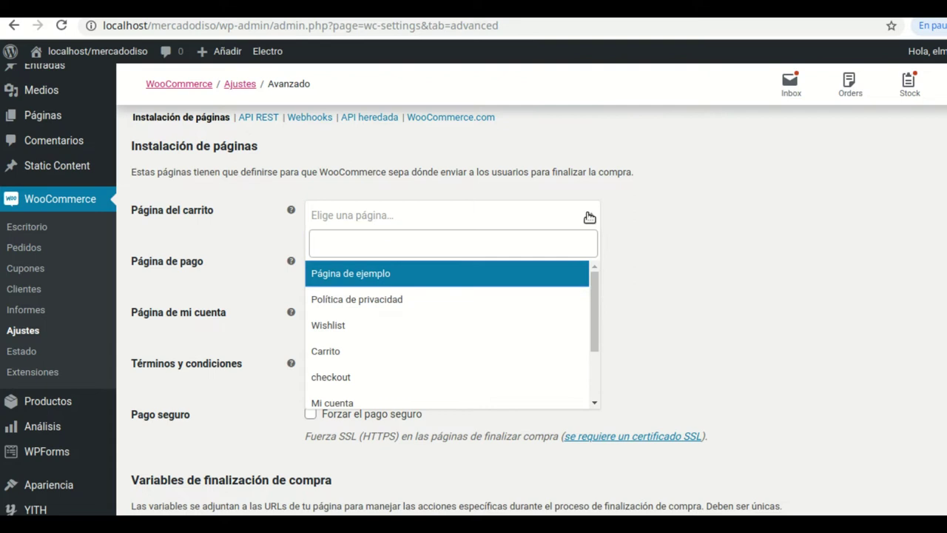
left_click(335, 352)
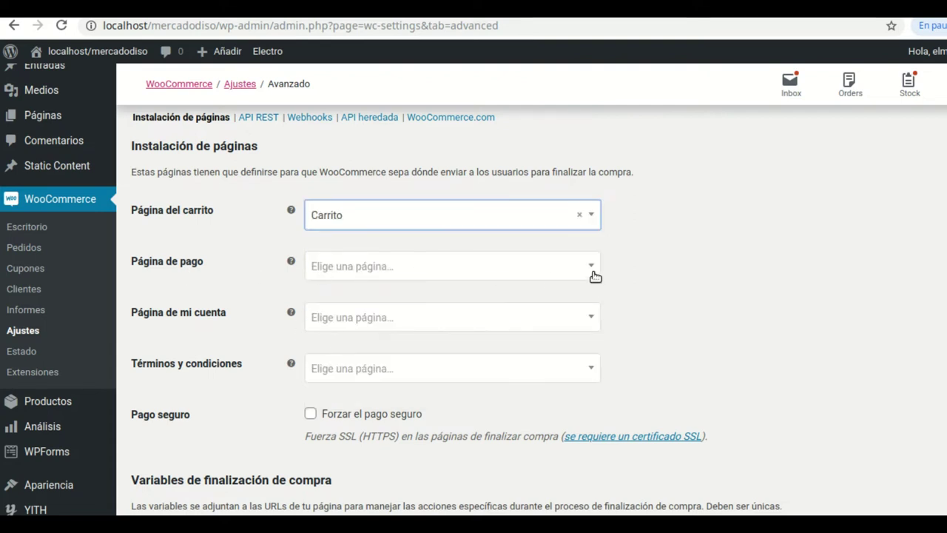
left_click(592, 268)
left_click(250, 283)
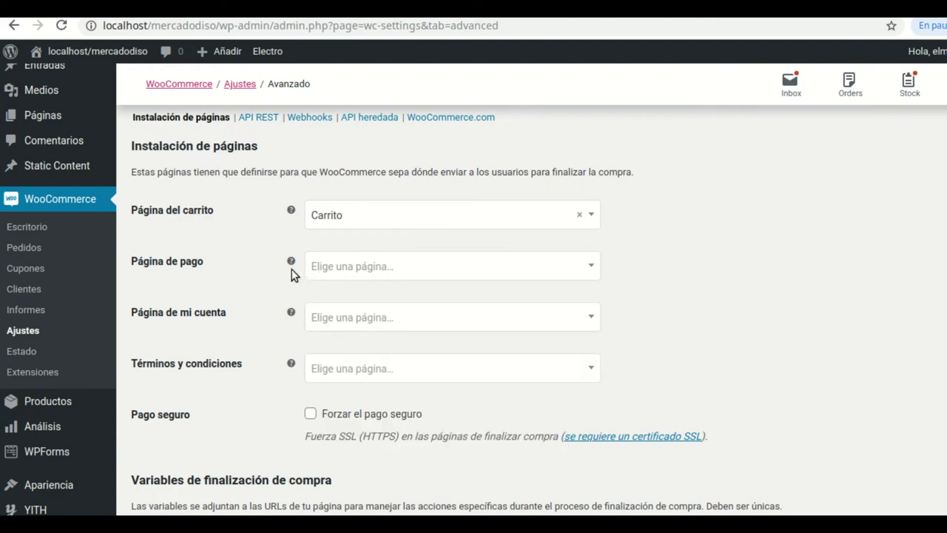
mouse_move(290, 256)
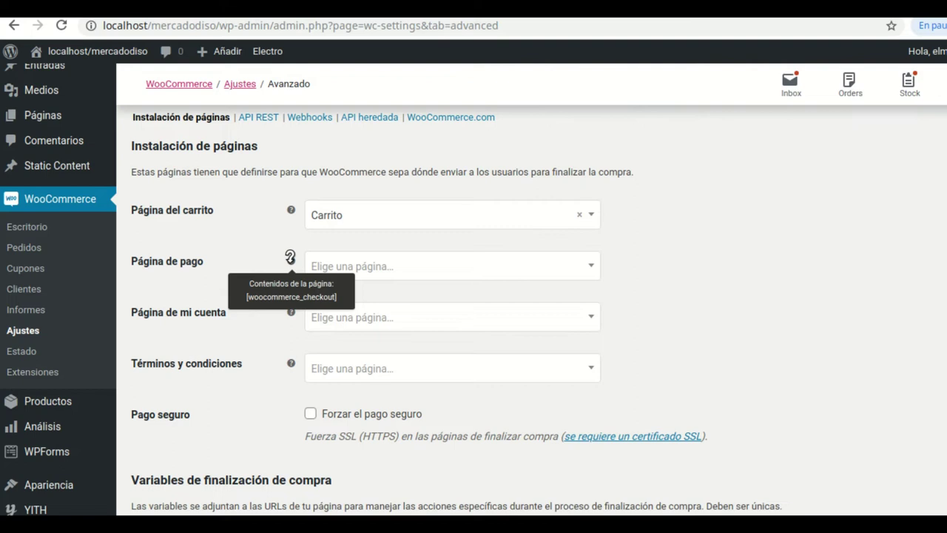
left_click(591, 269)
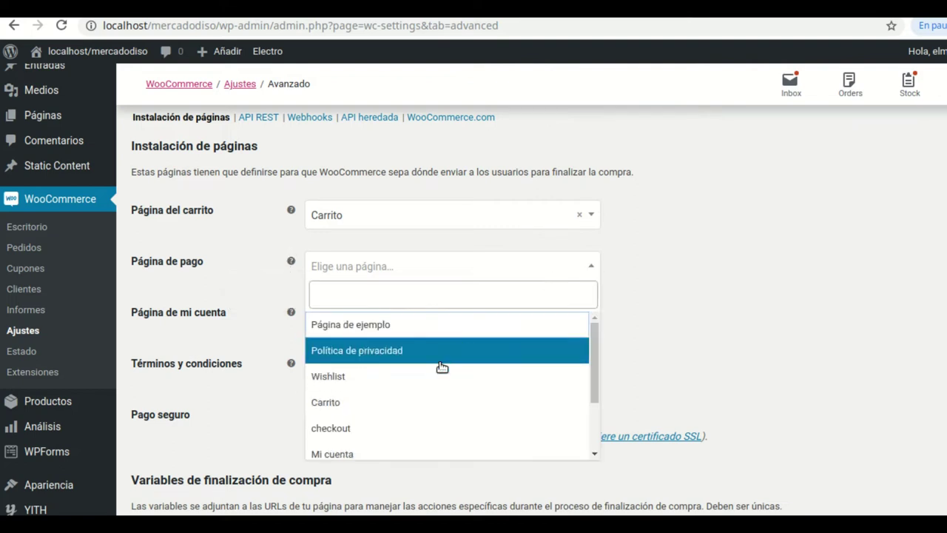
left_click(390, 428)
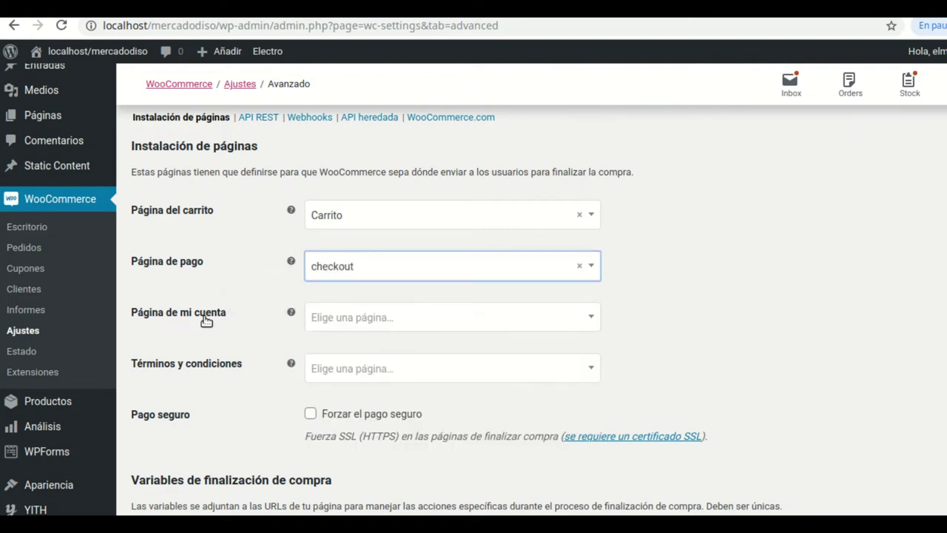
Set Mi cuenta as the account page and save the advanced settings
left_click(590, 321)
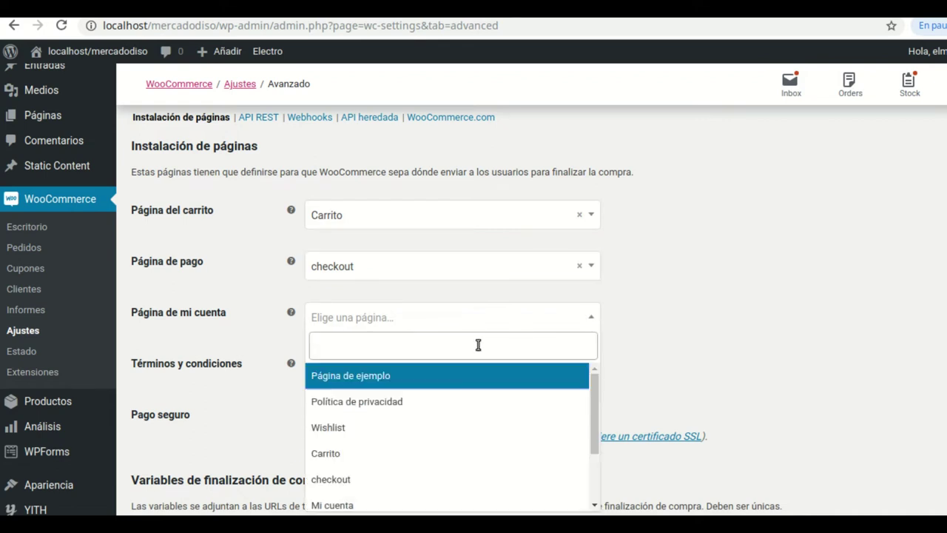
scroll(385, 424, "down", 1)
double_click(354, 466)
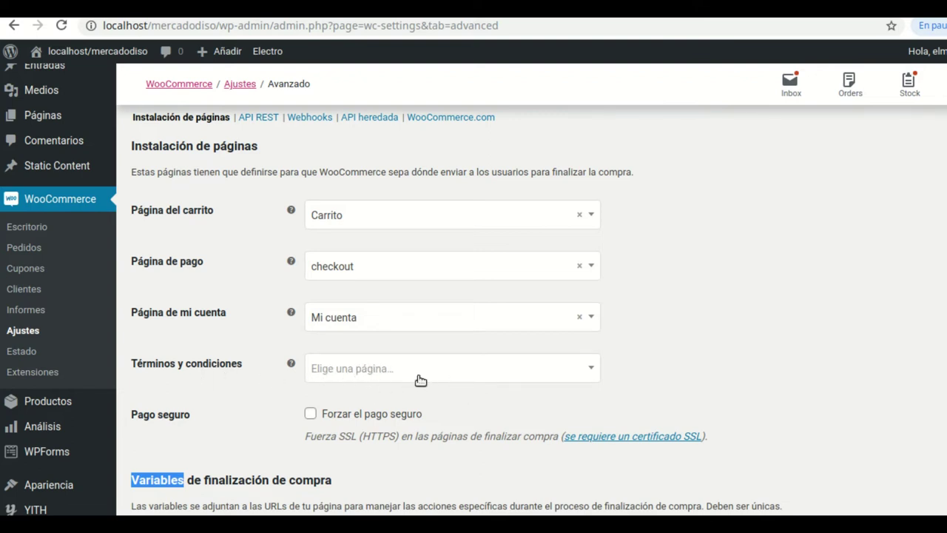
scroll(686, 372, "down", 7)
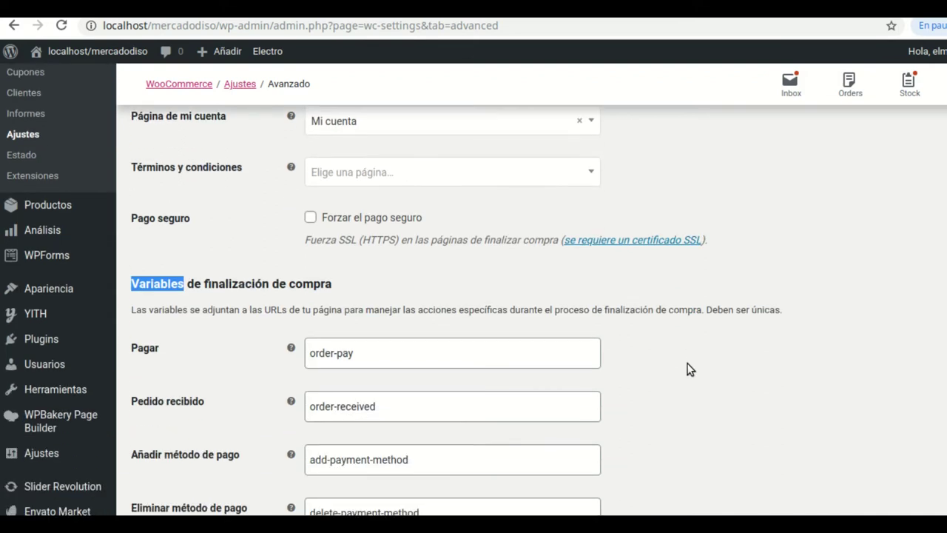
scroll(723, 366, "down", 5)
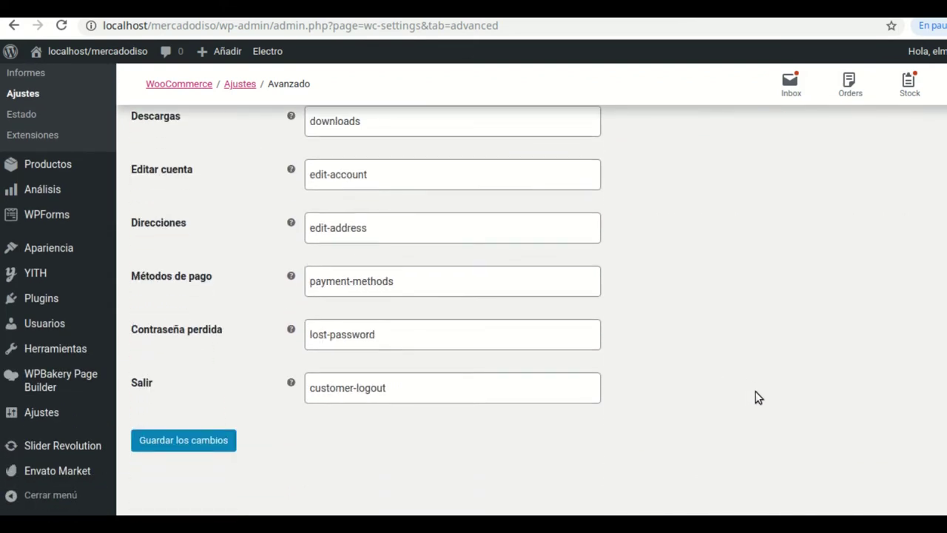
left_click(182, 443)
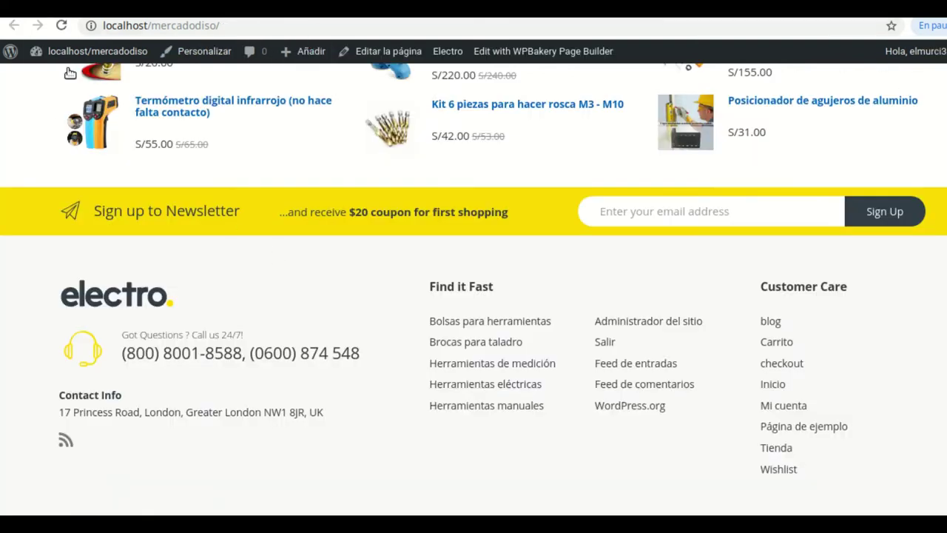
scroll(449, 200, "up", 2)
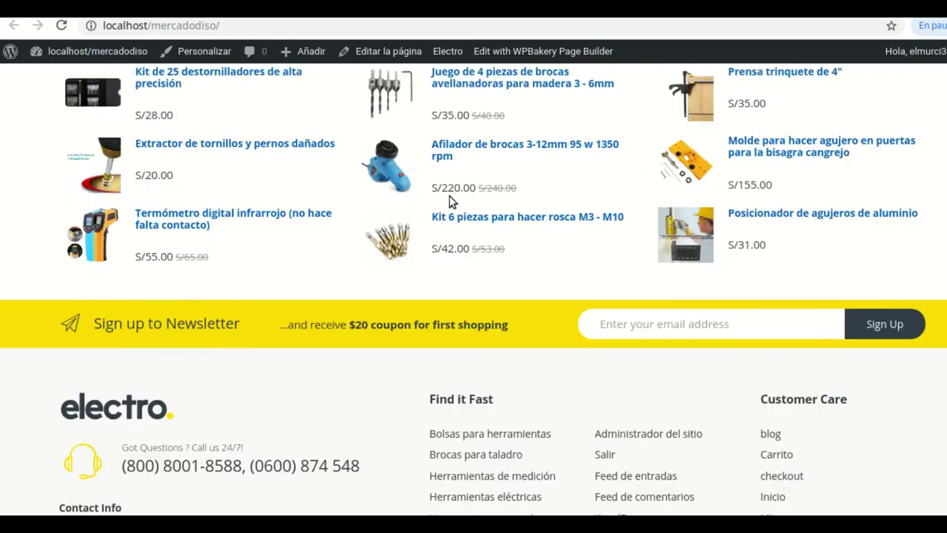
scroll(444, 178, "up", 4)
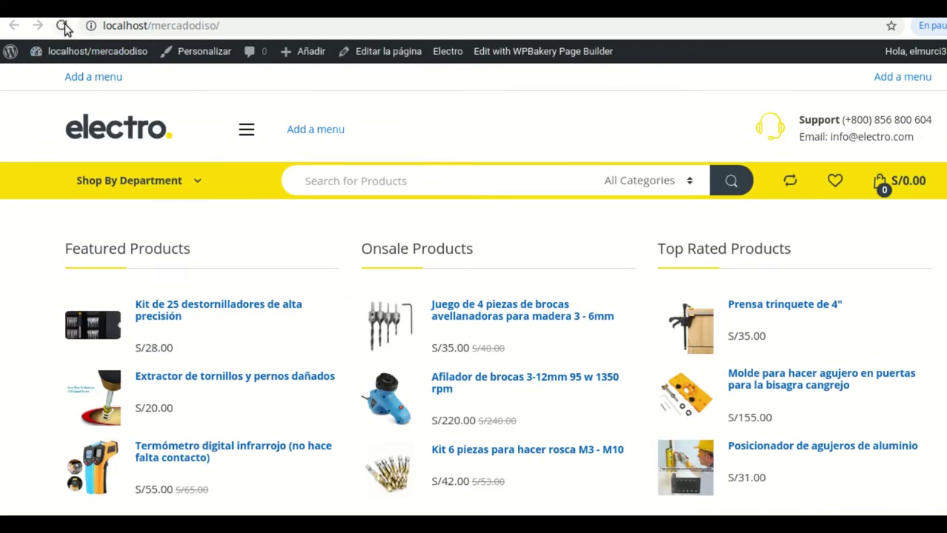
left_click(63, 26)
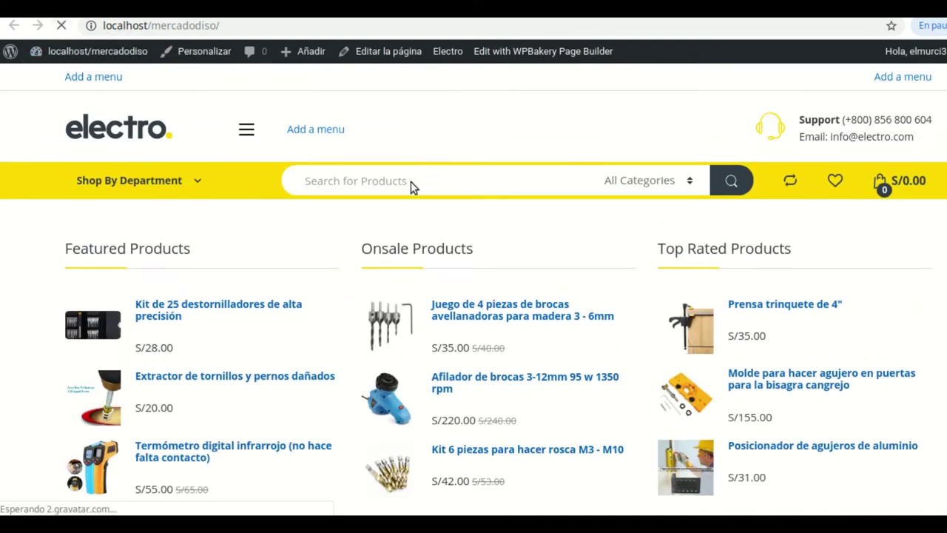
scroll(640, 306, "down", 3)
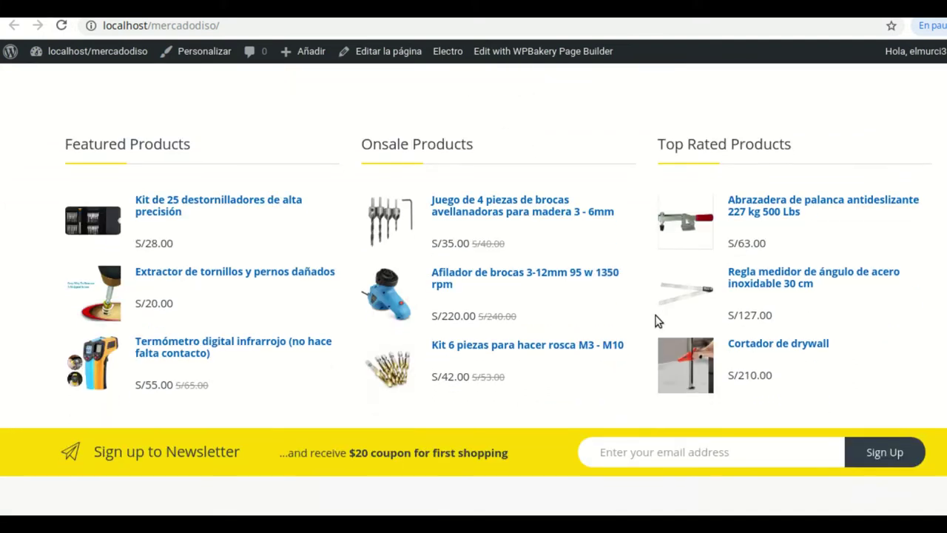
scroll(656, 320, "down", 4)
scroll(566, 361, "up", 7)
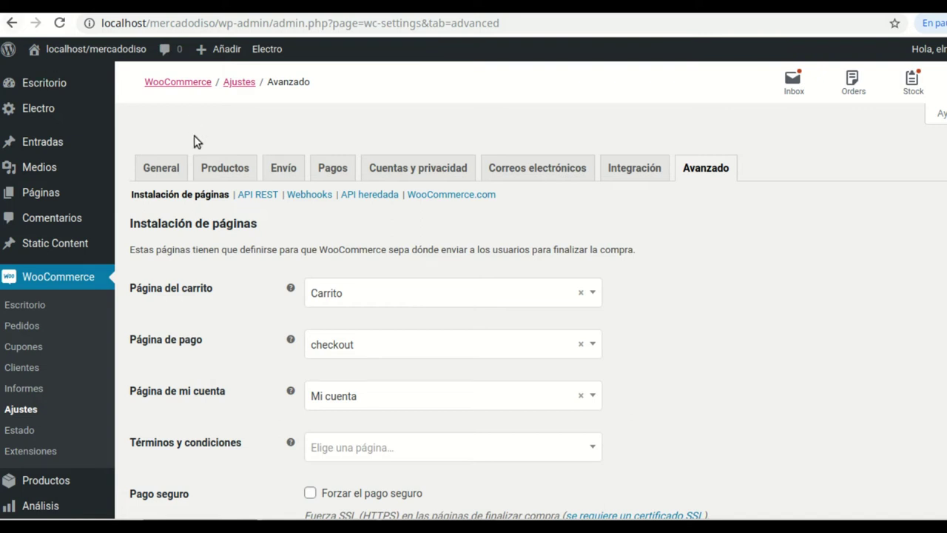
From Páginas > Todas las páginas, open the Inicio page in the block editor
mouse_move(58, 183)
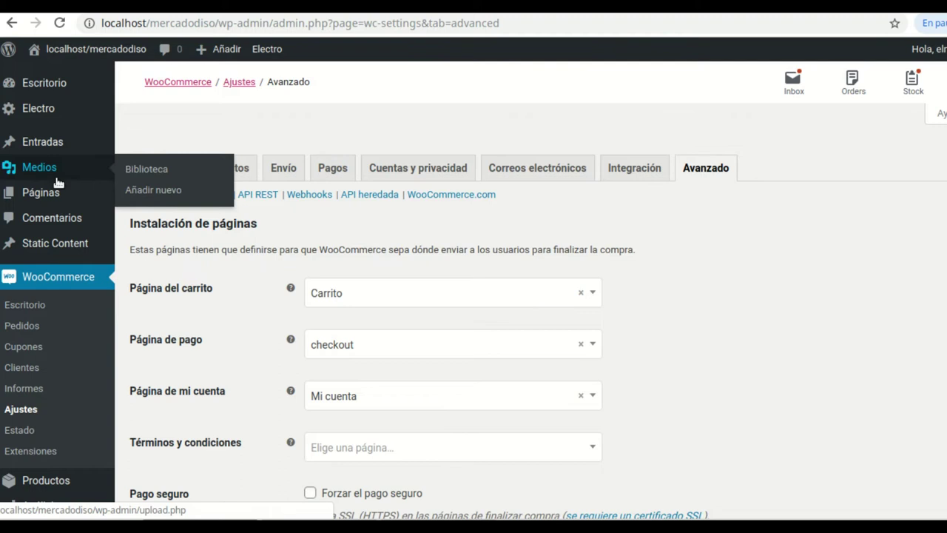
mouse_move(48, 91)
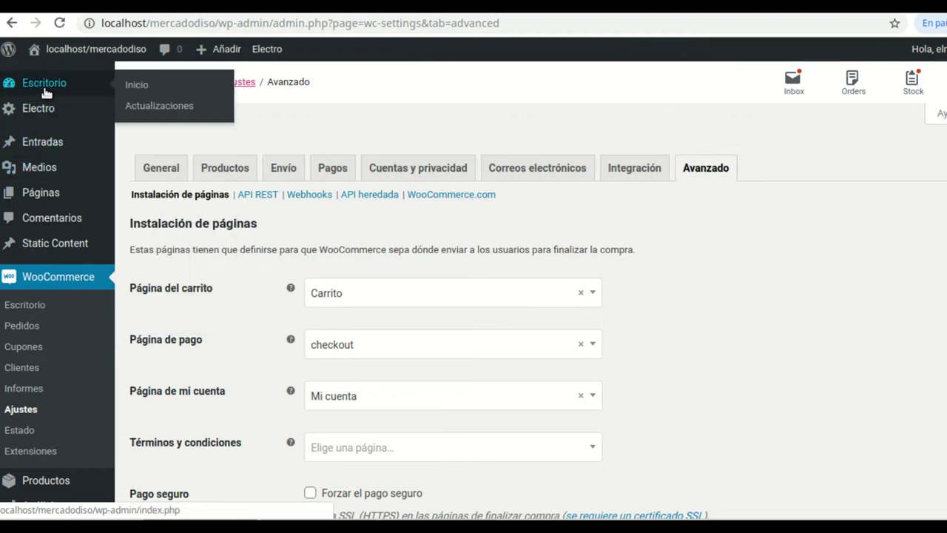
mouse_move(40, 198)
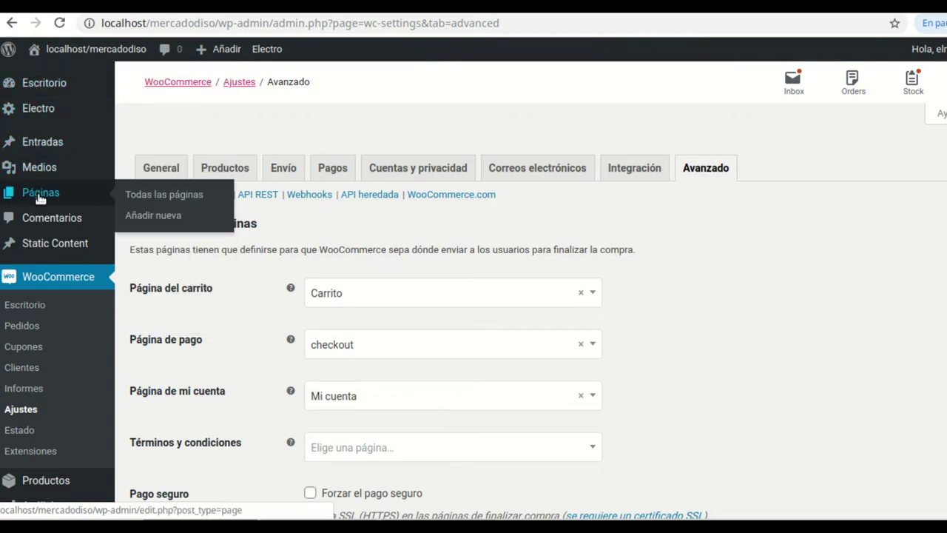
left_click(167, 193)
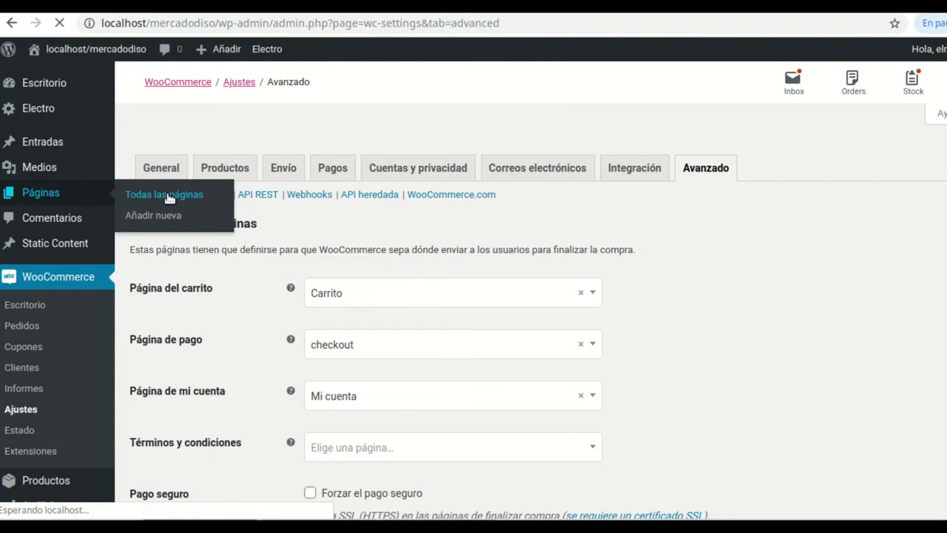
scroll(375, 386, "down", 3)
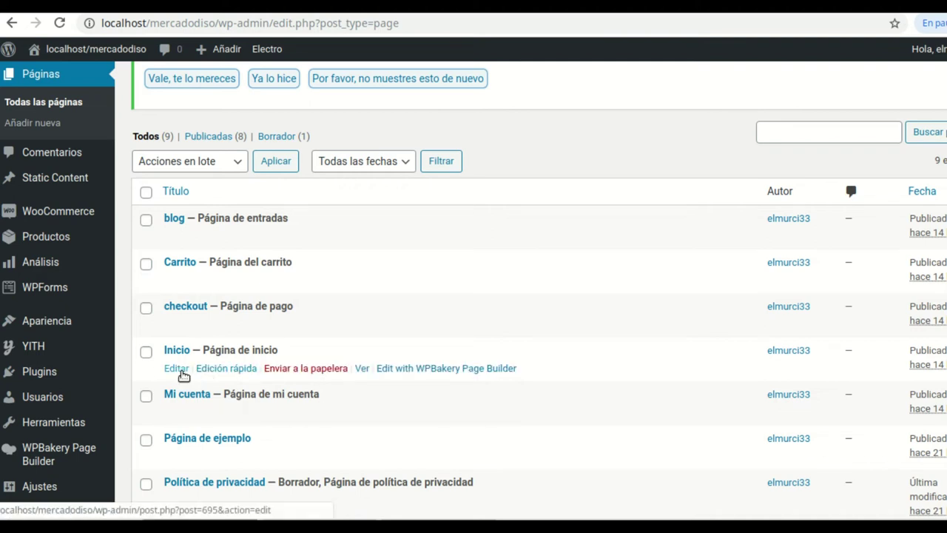
left_click(176, 368)
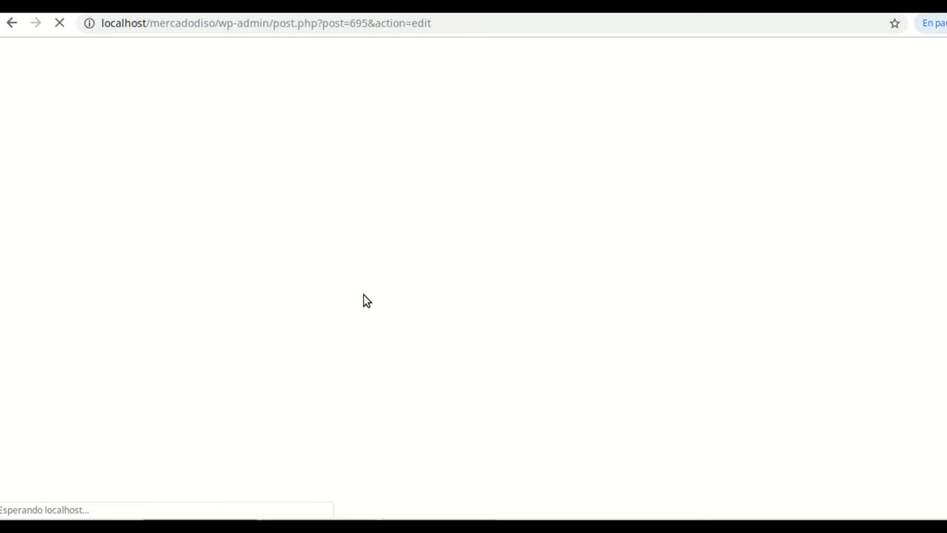
scroll(343, 295, "down", 4)
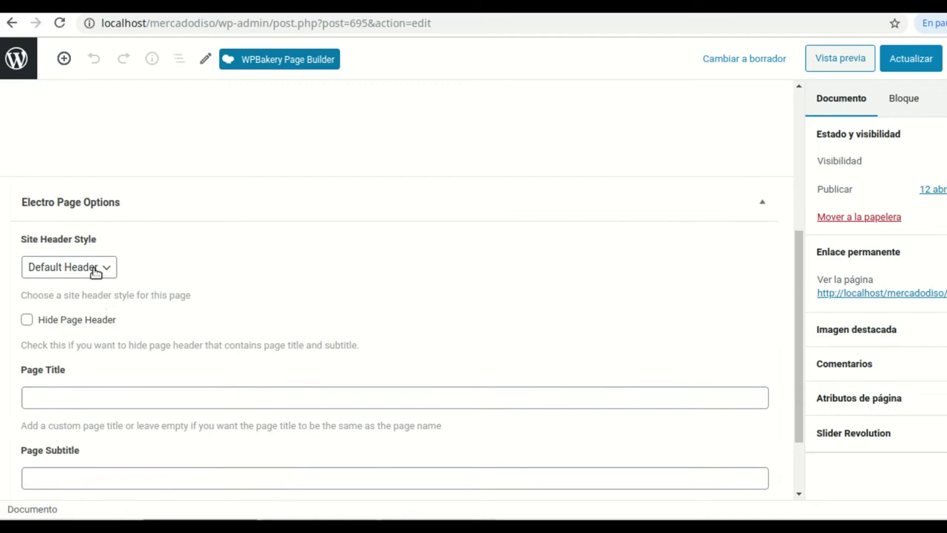
Hide the page header on Inicio, update the page, and refresh the homepage
scroll(211, 270, "up", 1)
scroll(215, 274, "down", 1)
left_click(26, 320)
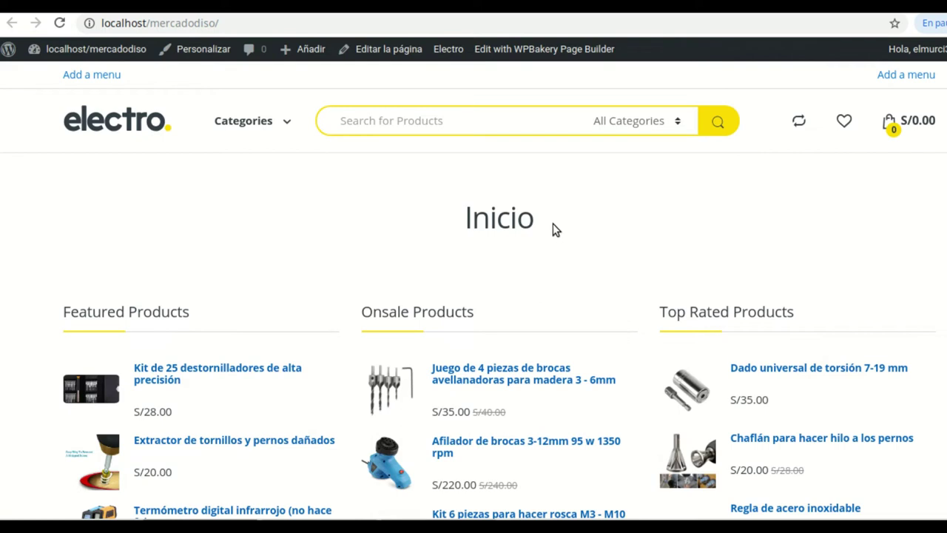
left_click_drag(552, 224, 454, 222)
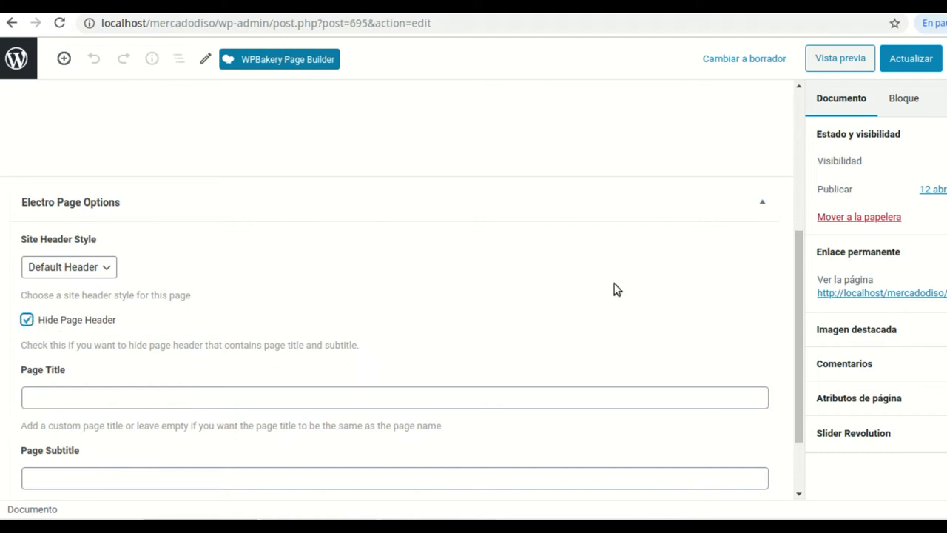
left_click(921, 64)
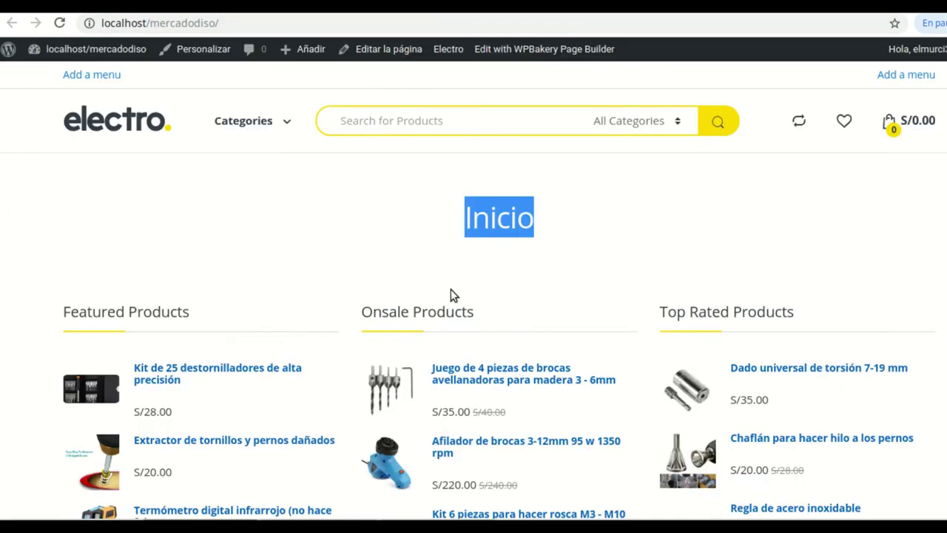
left_click(60, 23)
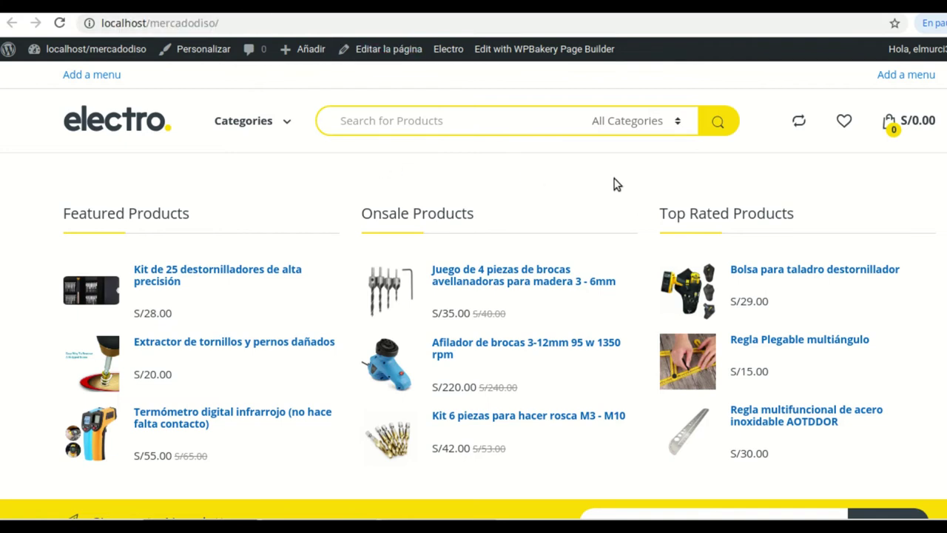
Return to the Inicio editor and switch it to the WPBakery classic editor
key("ctrl+w")
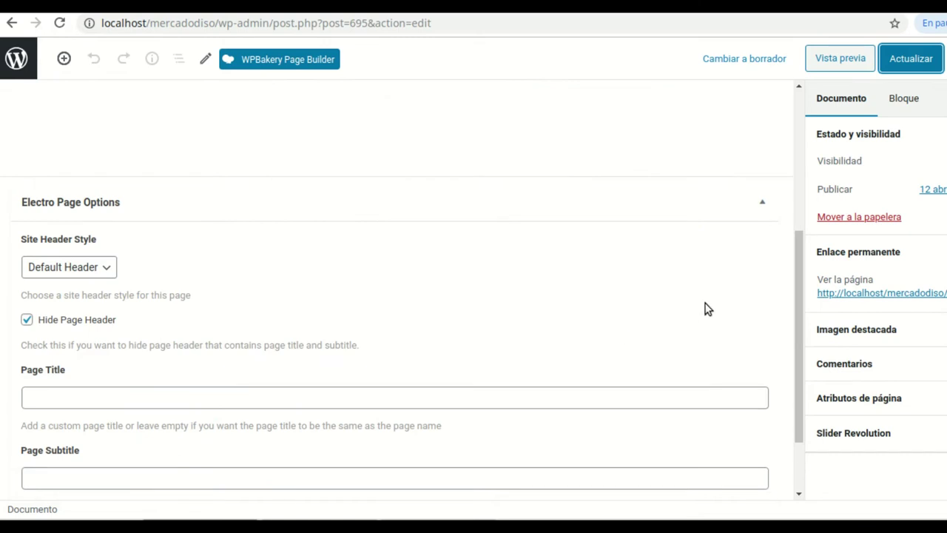
scroll(705, 309, "up", 2)
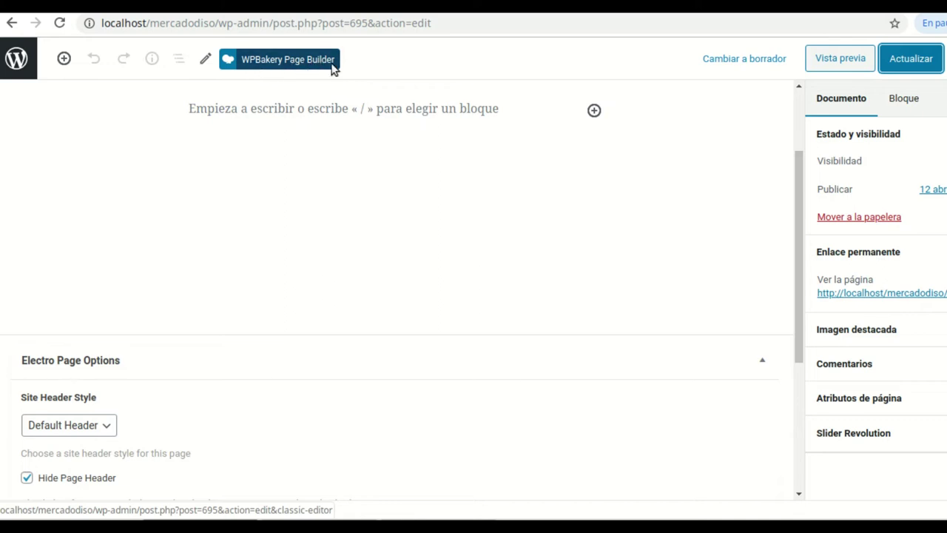
left_click(307, 65)
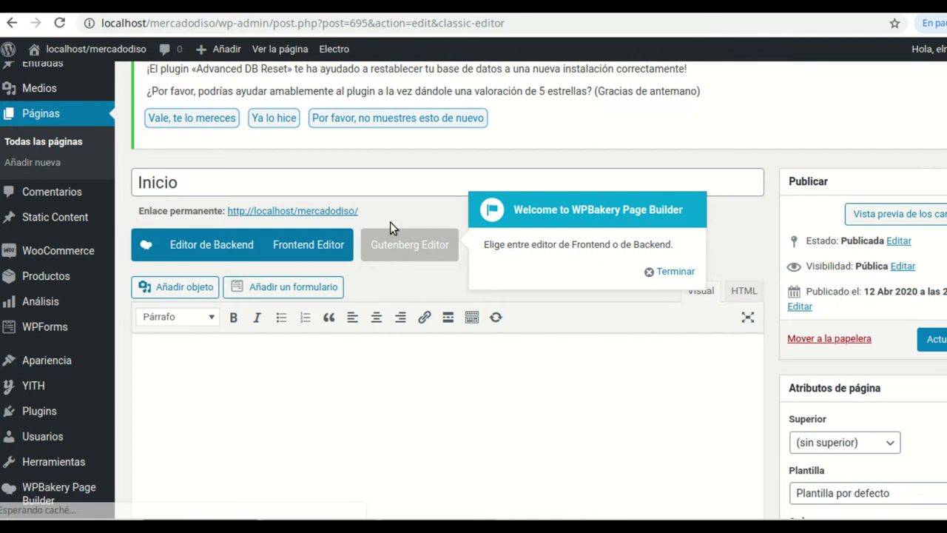
Uncheck the second Comentarios and the Slug boxes in Opciones de pantalla, then update Inicio
scroll(518, 303, "down", 5)
scroll(566, 298, "down", 6)
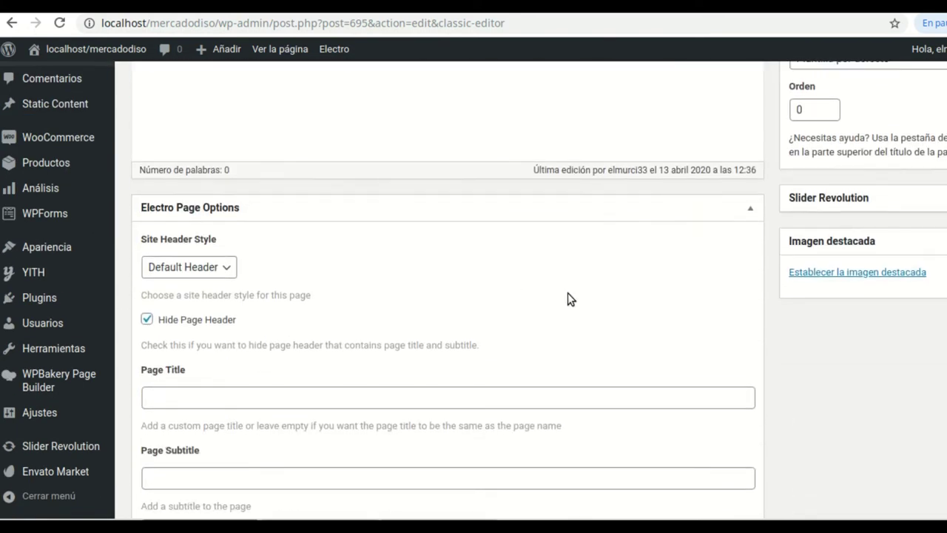
scroll(565, 296, "down", 2)
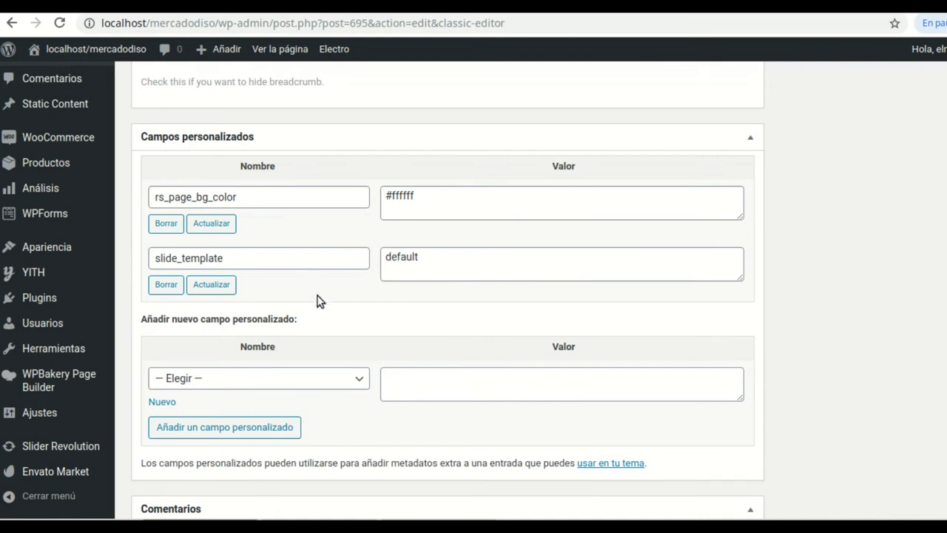
scroll(320, 300, "down", 2)
scroll(474, 400, "down", 2)
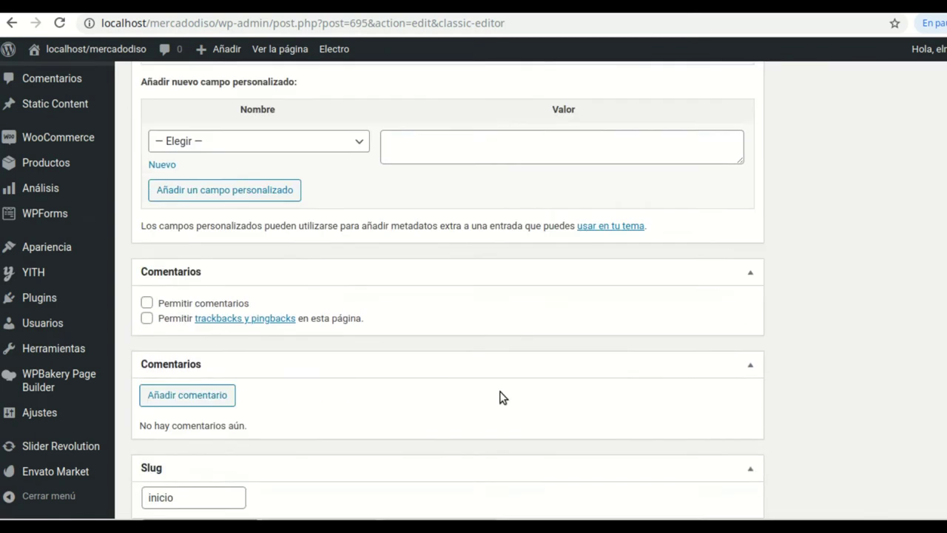
scroll(806, 293, "down", 2)
scroll(694, 254, "up", 8)
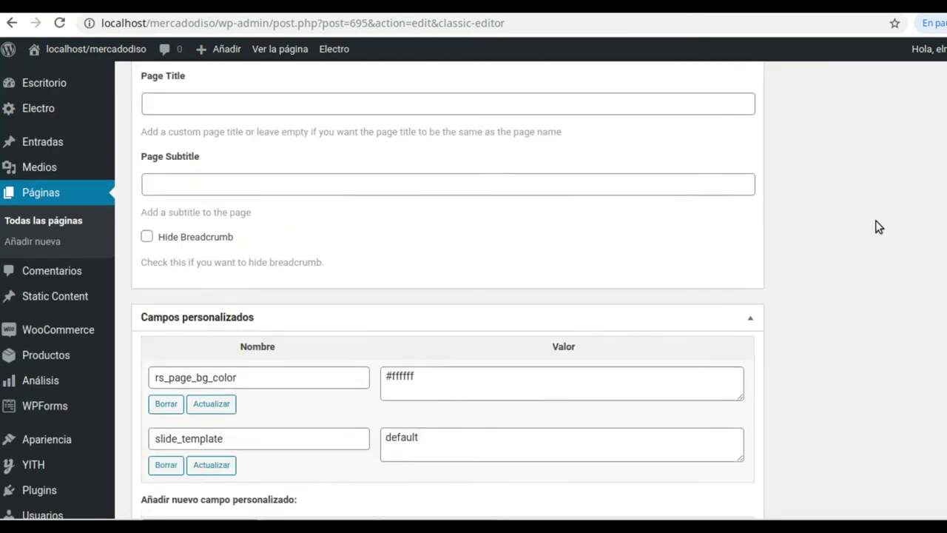
scroll(850, 175, "up", 12)
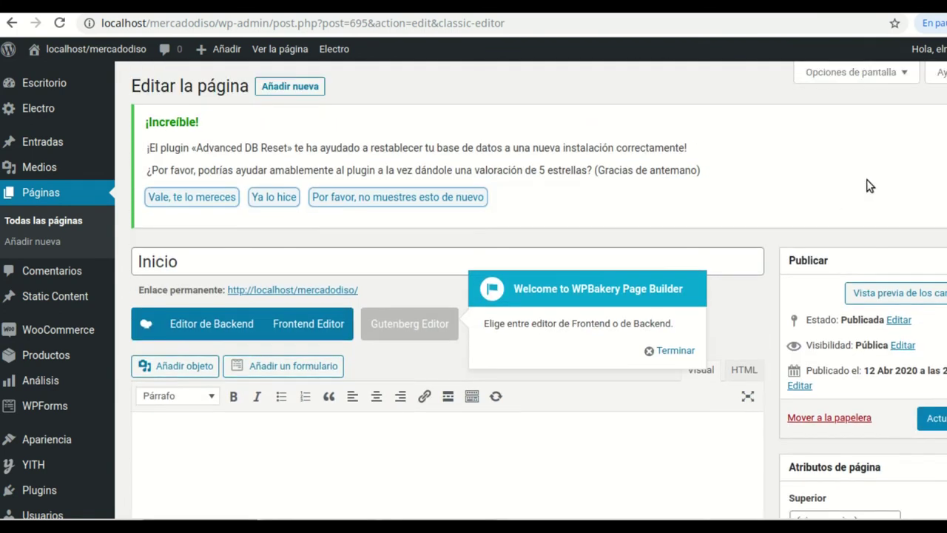
left_click(905, 74)
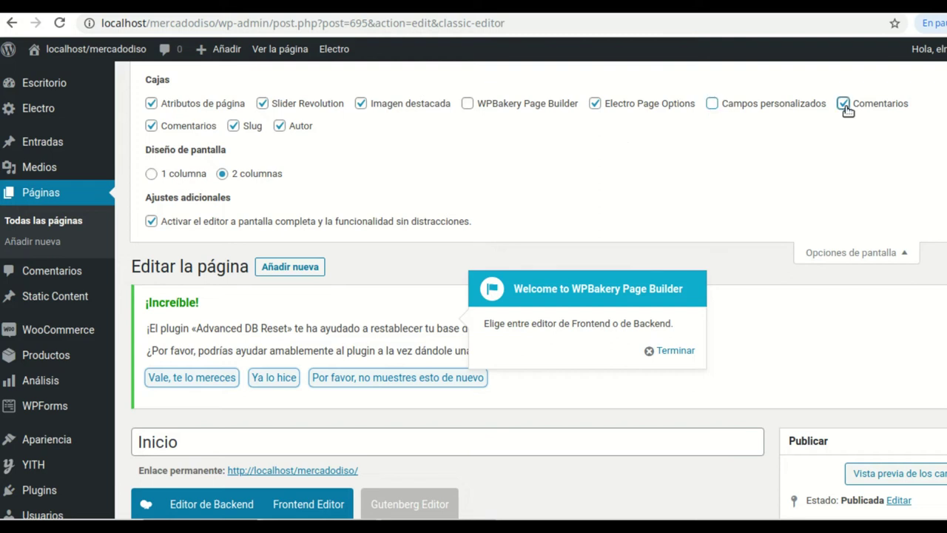
left_click(151, 130)
left_click(233, 127)
scroll(706, 315, "down", 3)
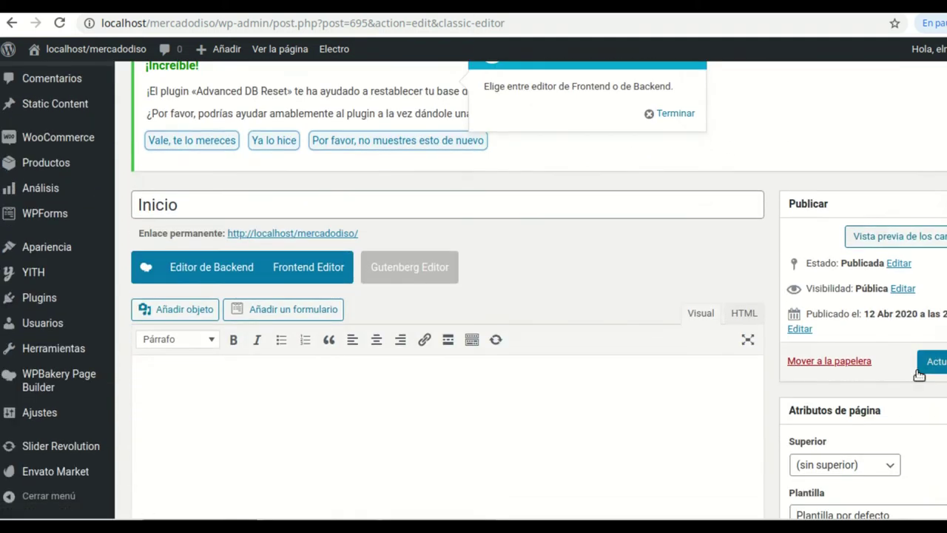
left_click(935, 363)
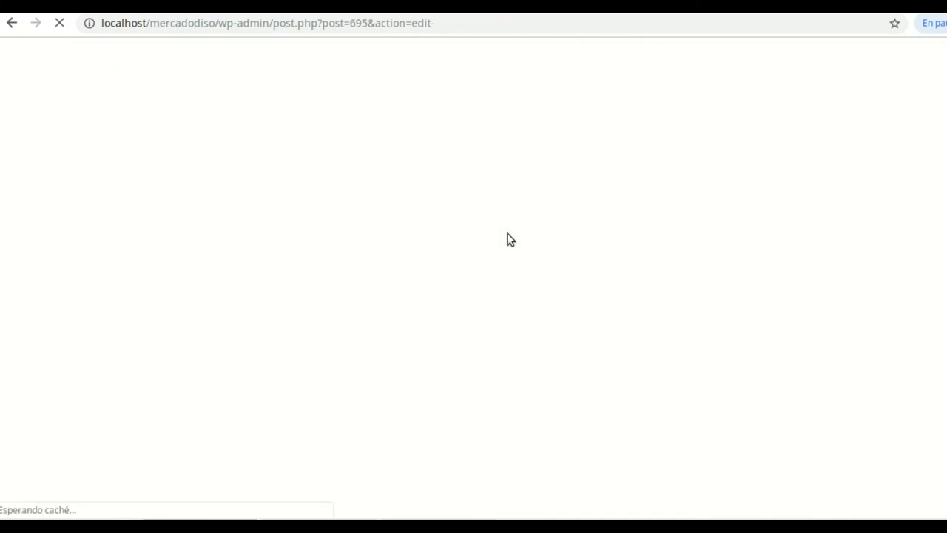
Switch the Inicio page from the block editor back to the WPBakery Page Builder editor
scroll(507, 239, "down", 2)
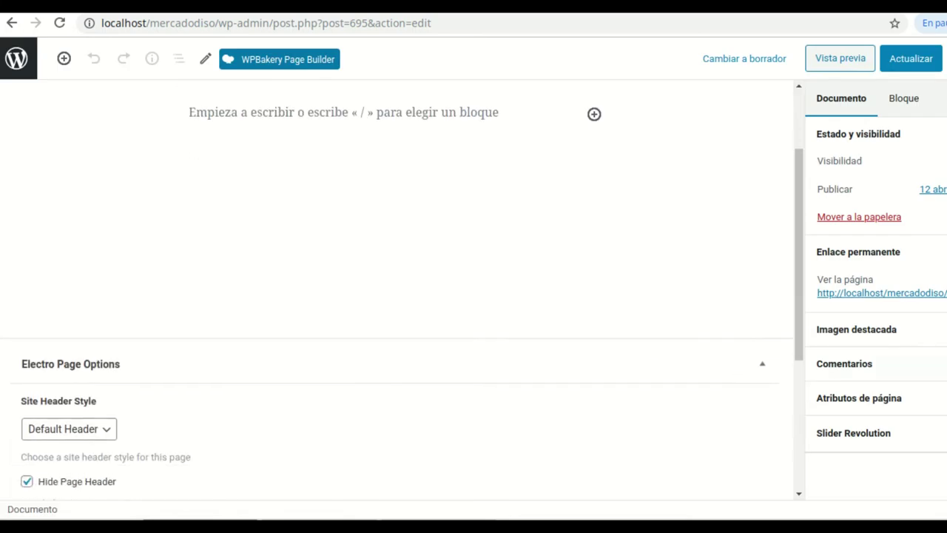
scroll(568, 277, "down", 4)
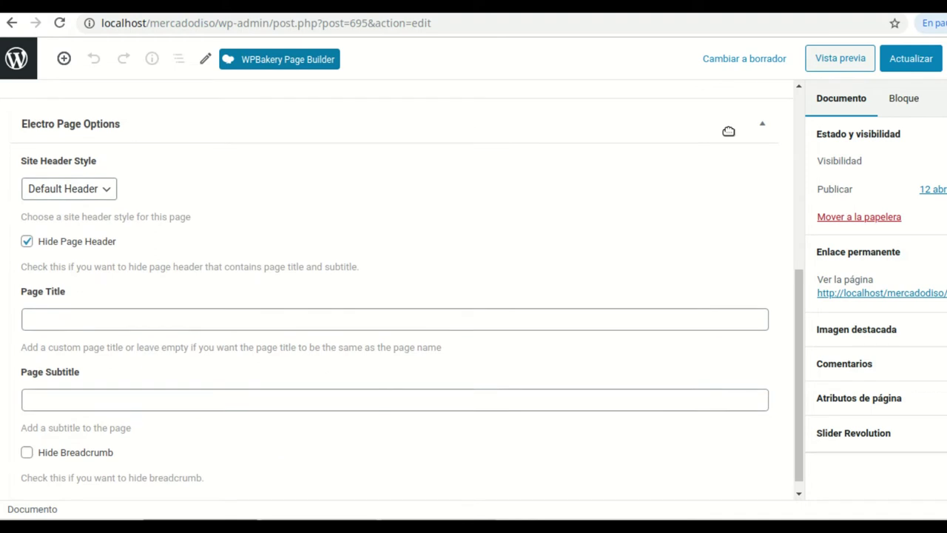
scroll(761, 148, "up", 3)
left_click(911, 104)
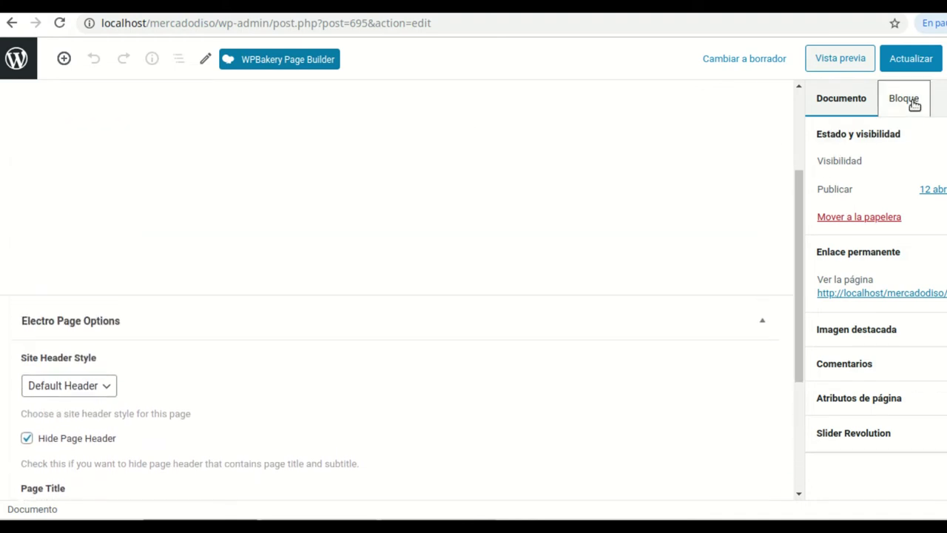
left_click(836, 103)
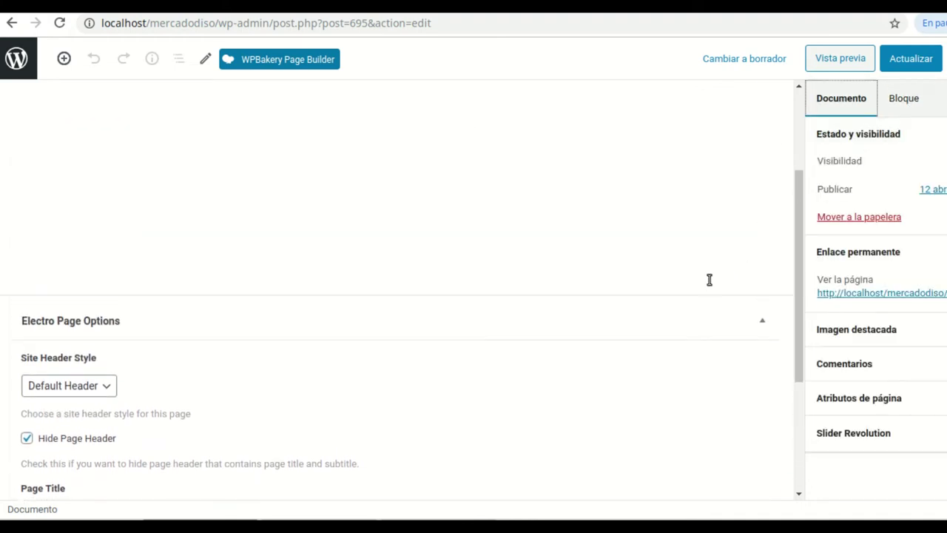
scroll(490, 269, "up", 3)
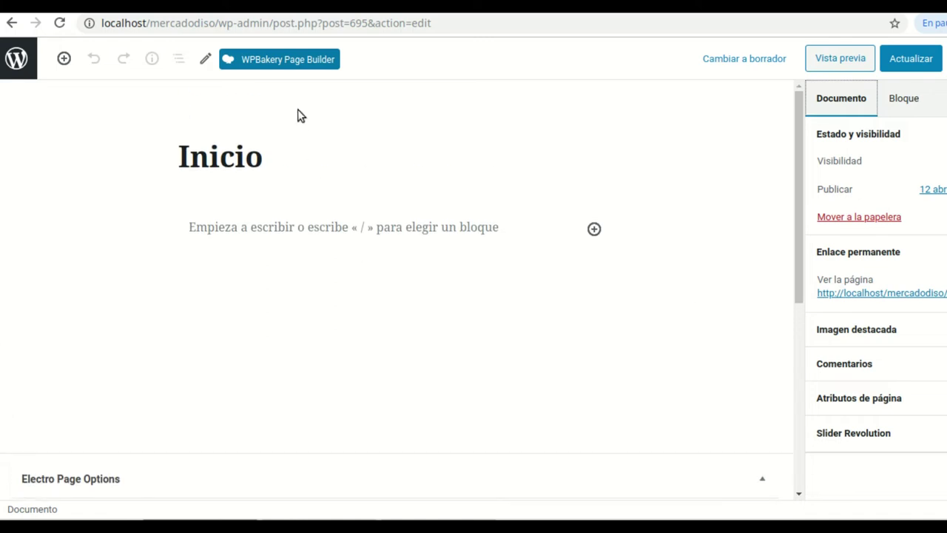
left_click(289, 59)
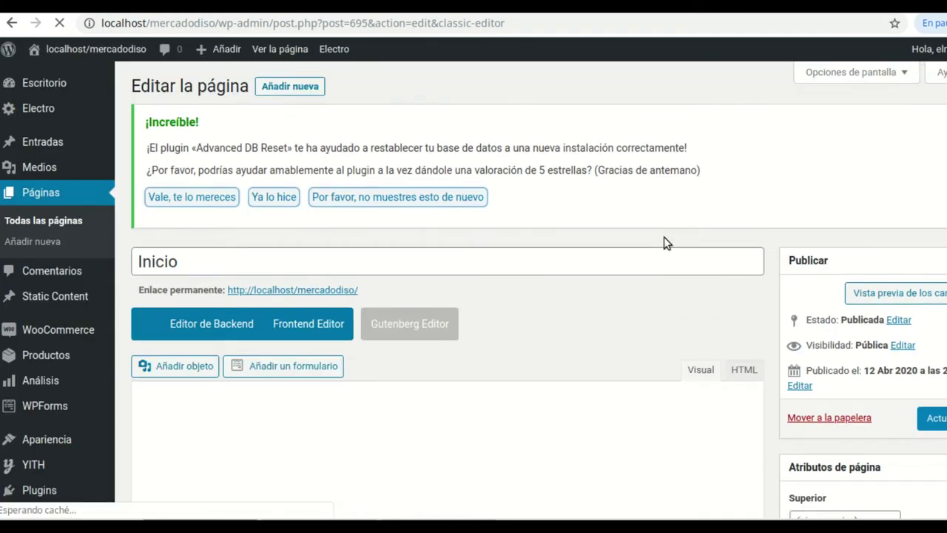
scroll(563, 343, "down", 5)
scroll(695, 303, "up", 3)
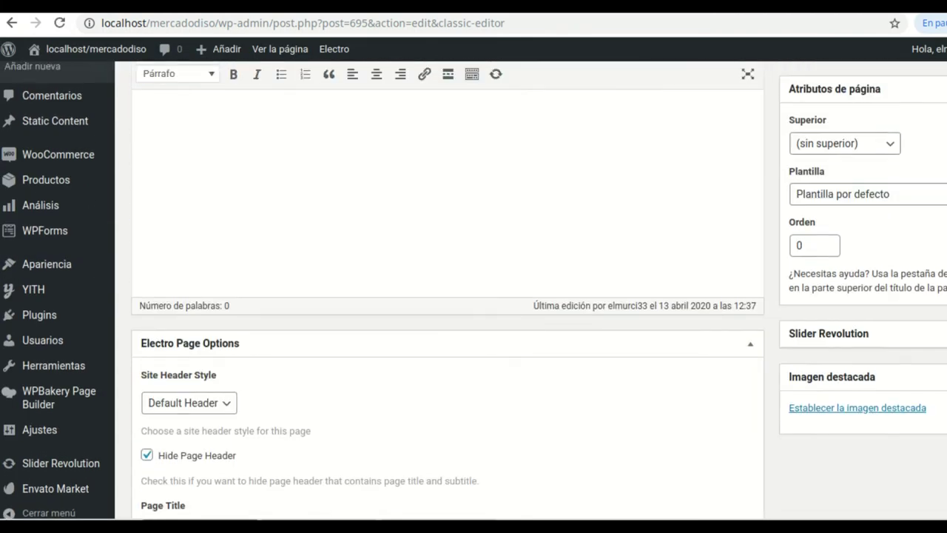
Choose Homepage v3 in the Plantilla dropdown of Atributos de página and update Inicio
scroll(473, 296, "down", 2)
scroll(473, 295, "up", 4)
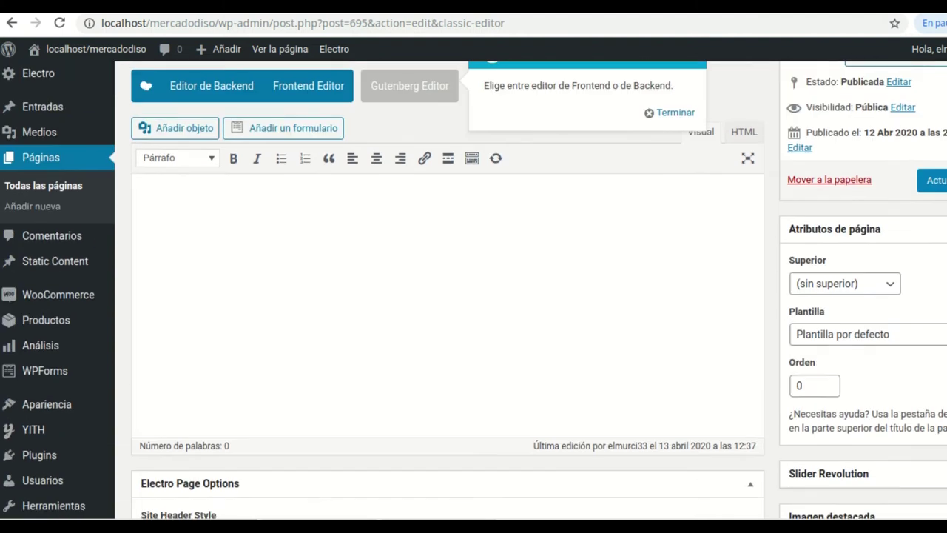
scroll(902, 316, "down", 2)
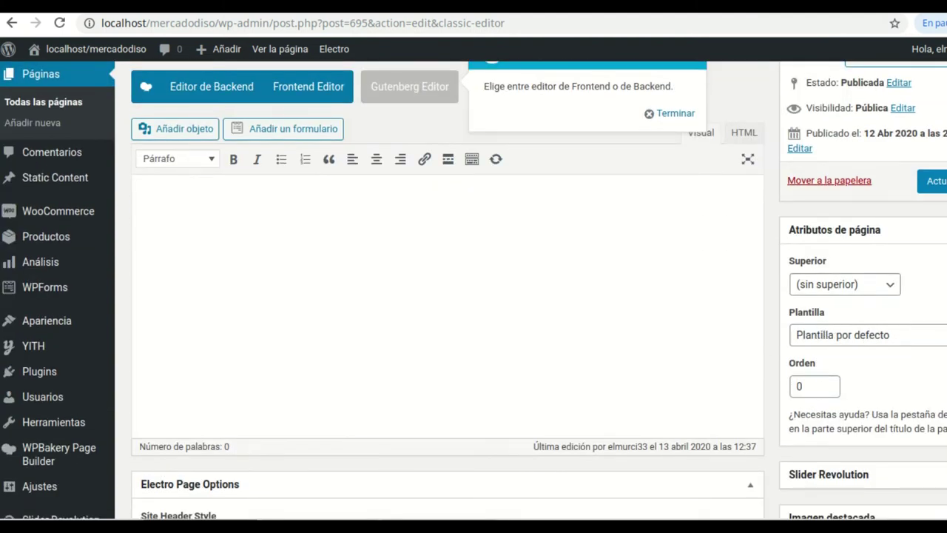
left_click(866, 335)
key("Escape")
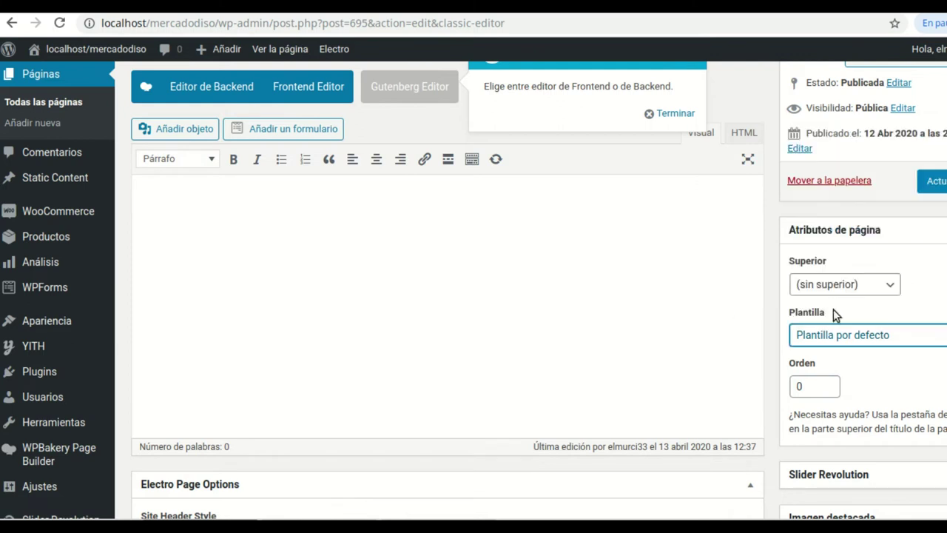
key("alt+Down")
key("Escape")
scroll(909, 334, "down", 1)
key("alt+Down")
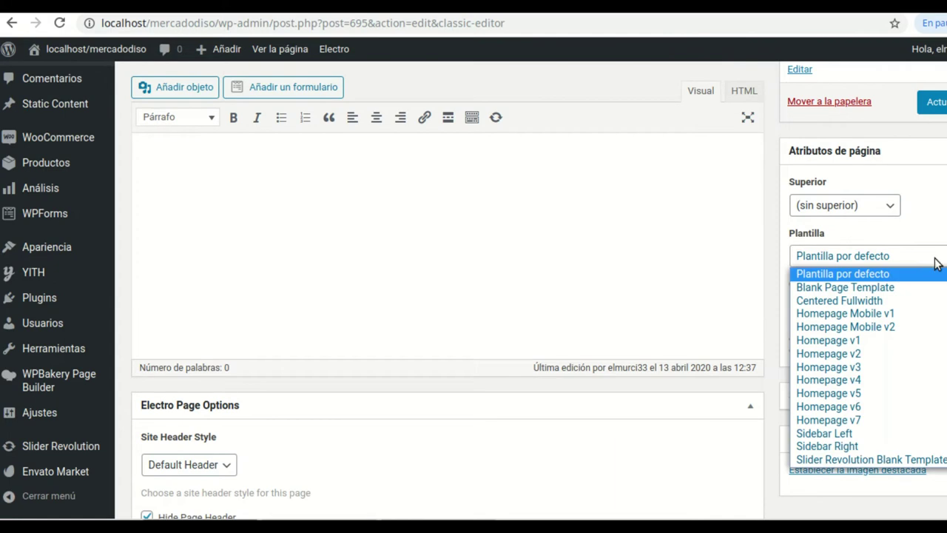
key("Escape")
left_click(925, 260)
left_click(843, 370)
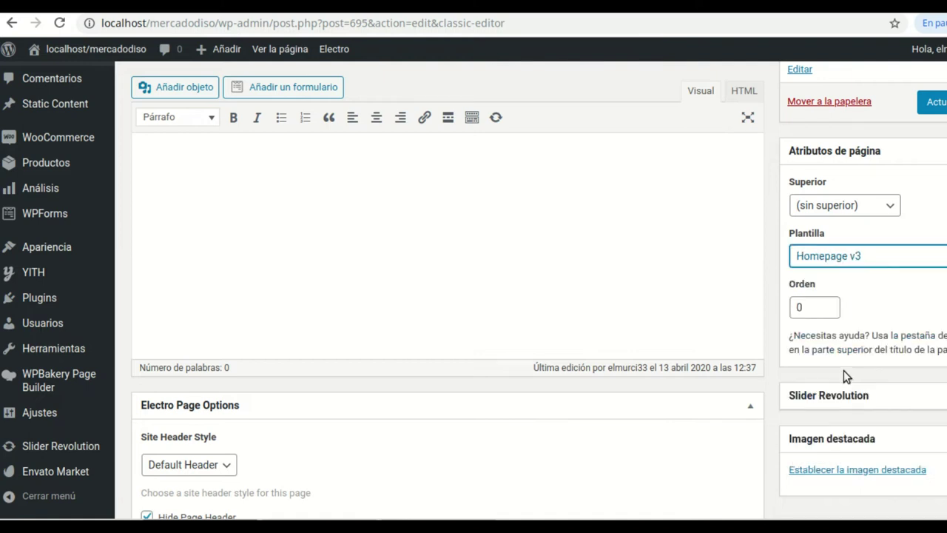
left_click(934, 101)
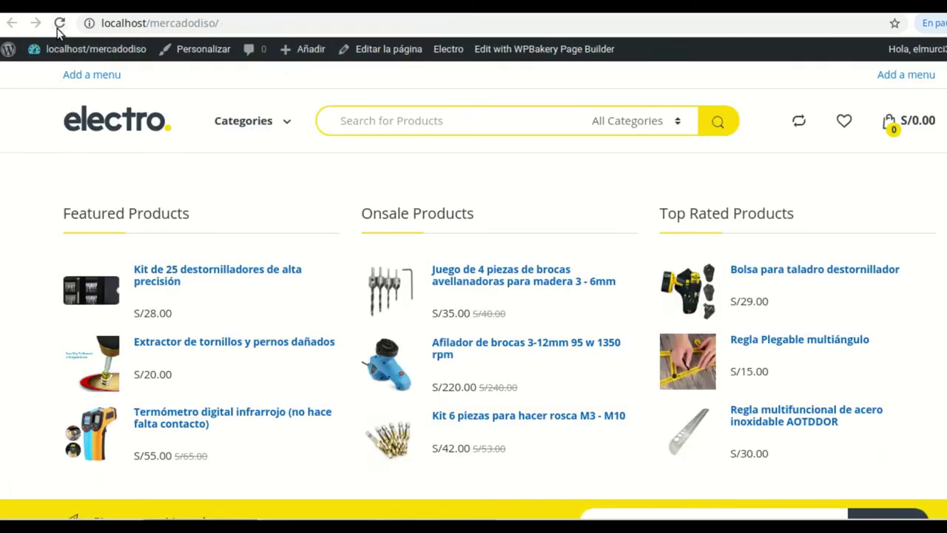
Reload the storefront homepage and scroll down and back up to review the new template
left_click(60, 23)
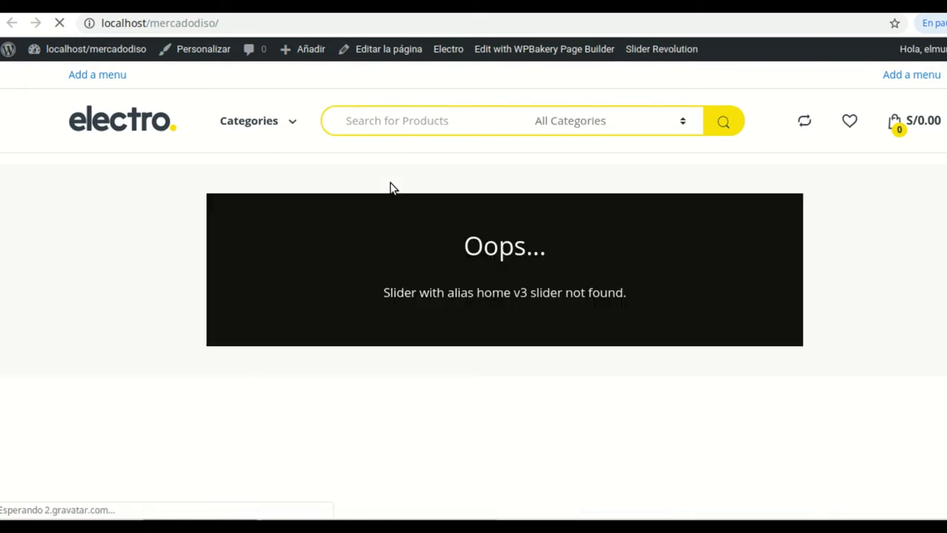
scroll(585, 286, "down", 5)
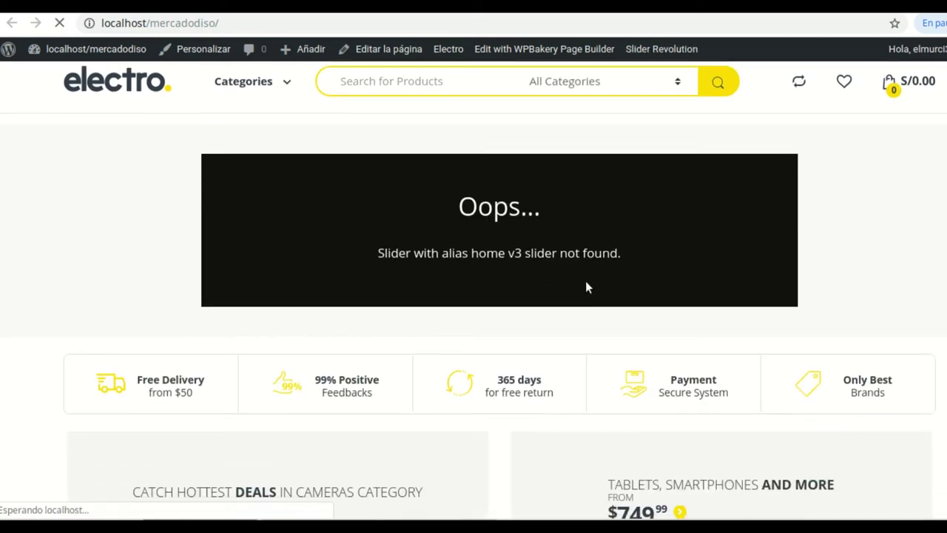
scroll(598, 291, "down", 8)
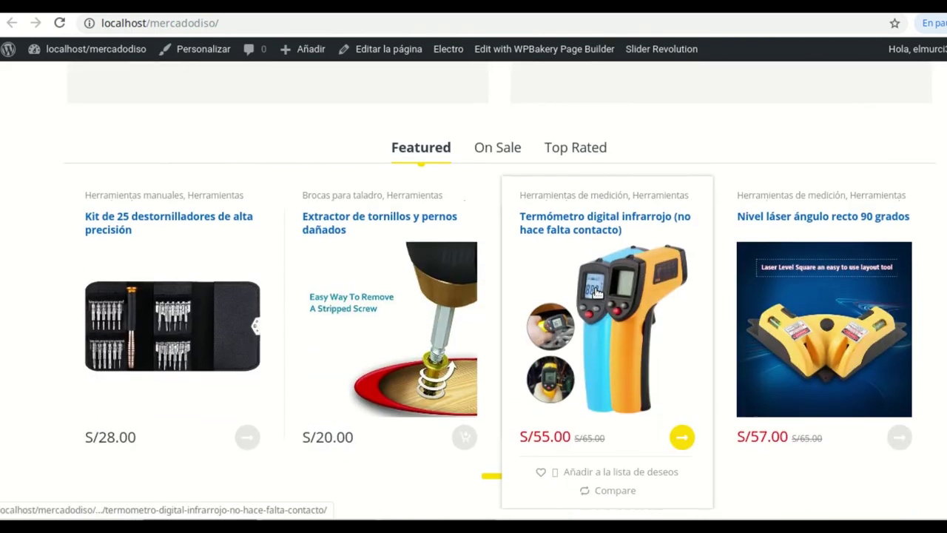
scroll(599, 294, "down", 10)
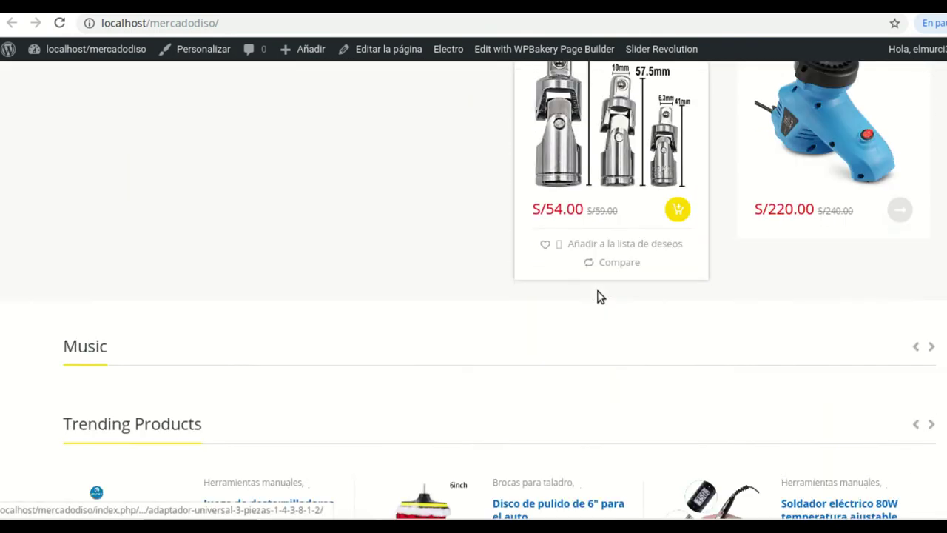
scroll(605, 300, "down", 10)
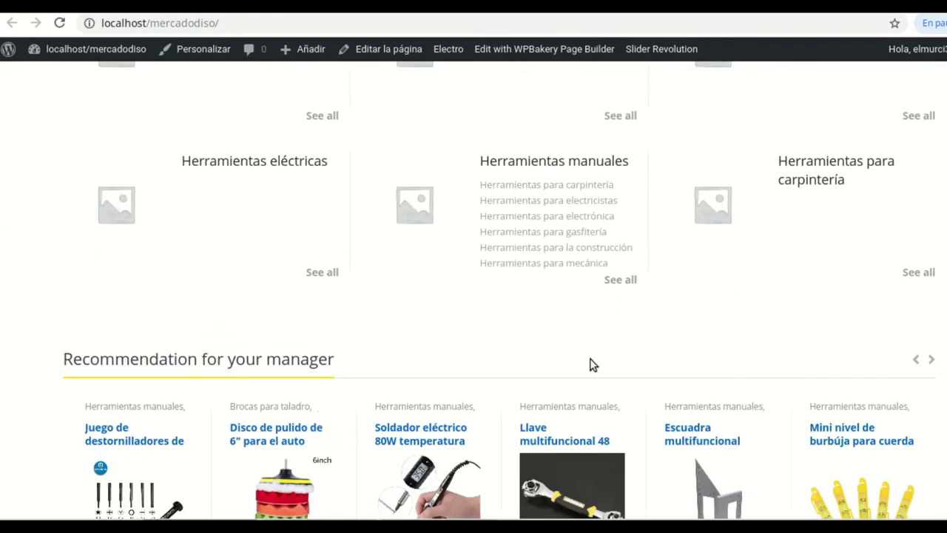
scroll(592, 363, "down", 6)
scroll(594, 356, "down", 5)
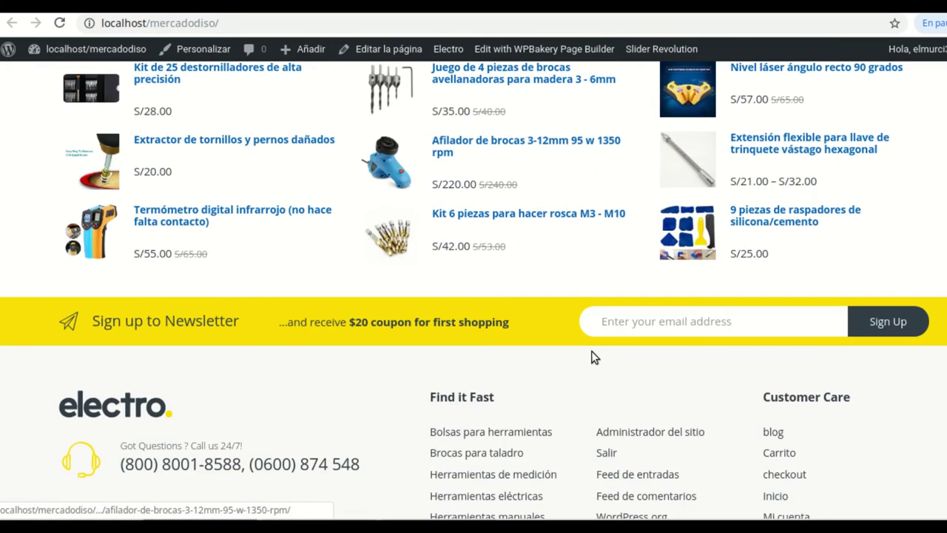
scroll(594, 359, "up", 7)
scroll(608, 244, "up", 15)
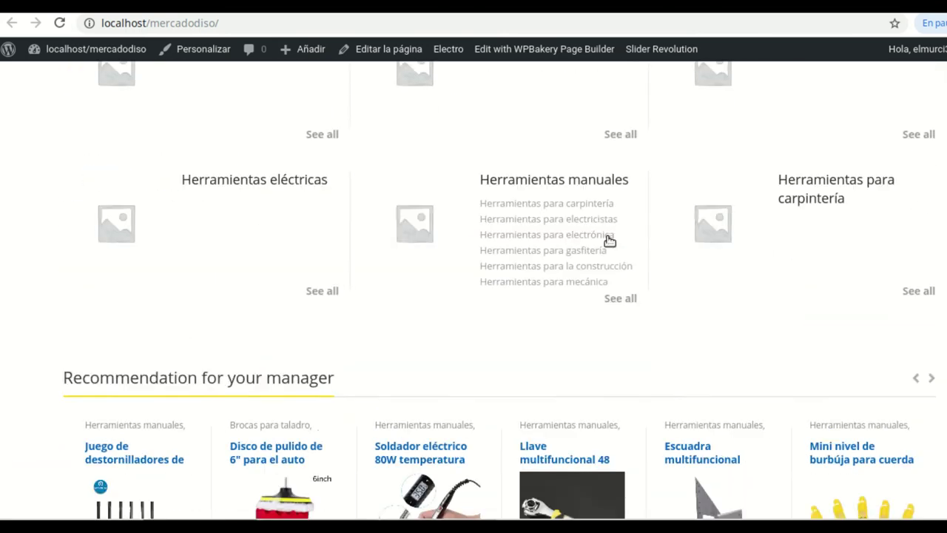
scroll(607, 229, "up", 20)
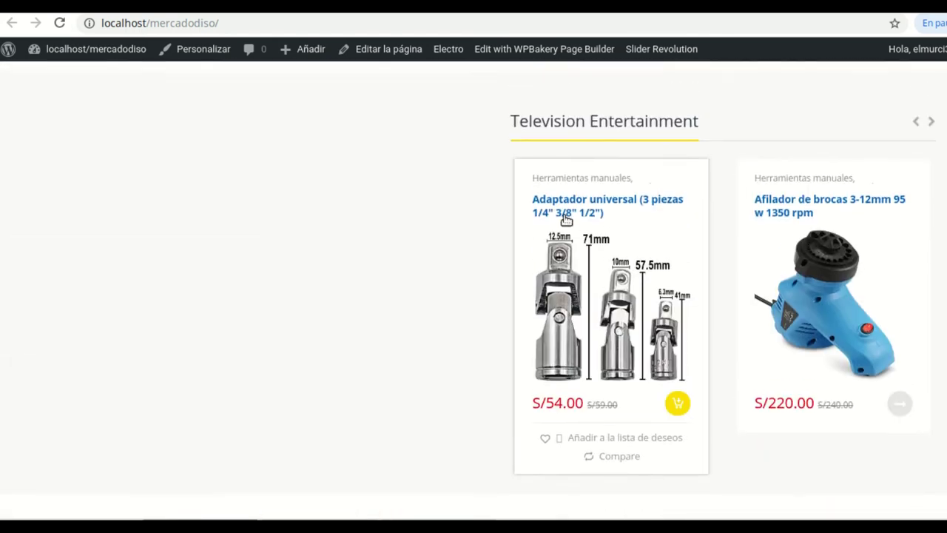
scroll(551, 211, "up", 1)
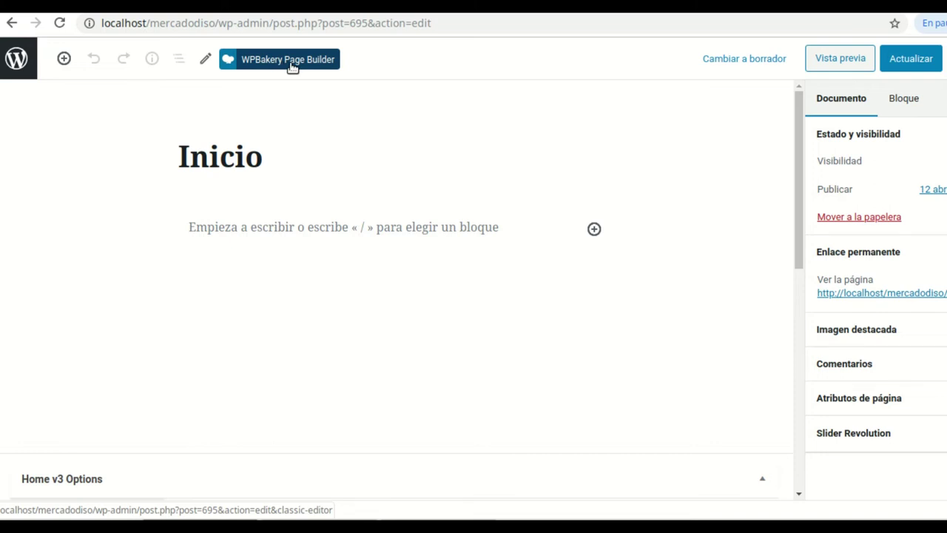
In the WPBakery classic editor, set Inicio's Plantilla to Homepage v1 and update the page
left_click(291, 65)
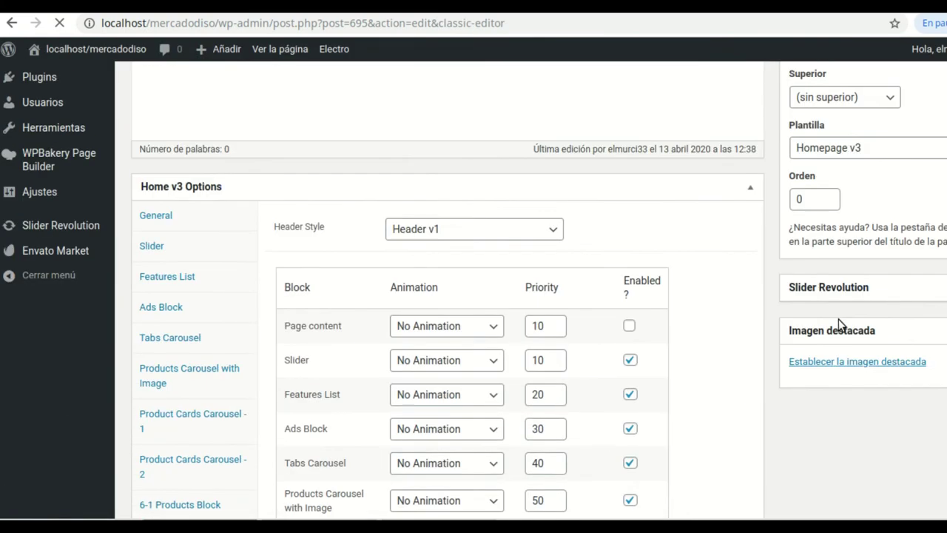
scroll(843, 378, "down", 3)
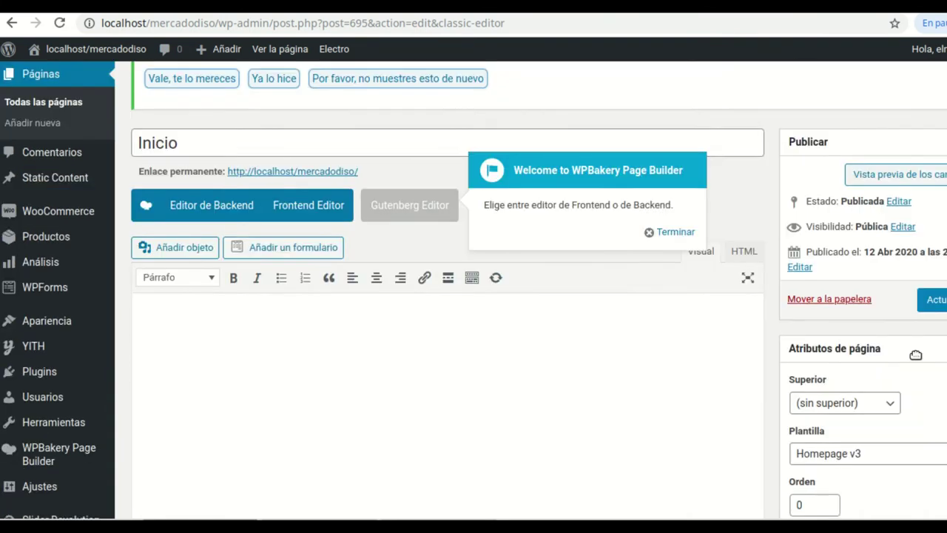
left_click(850, 374)
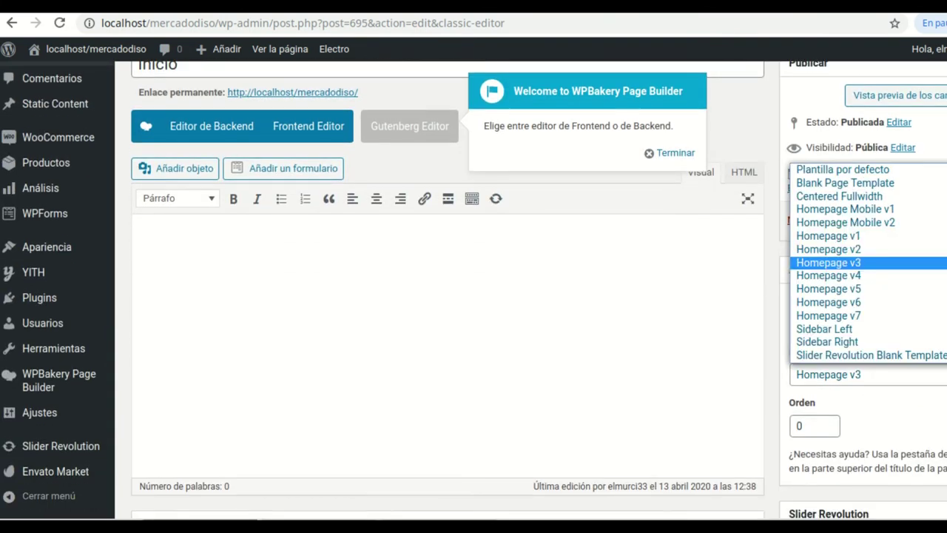
left_click(847, 237)
left_click(932, 220)
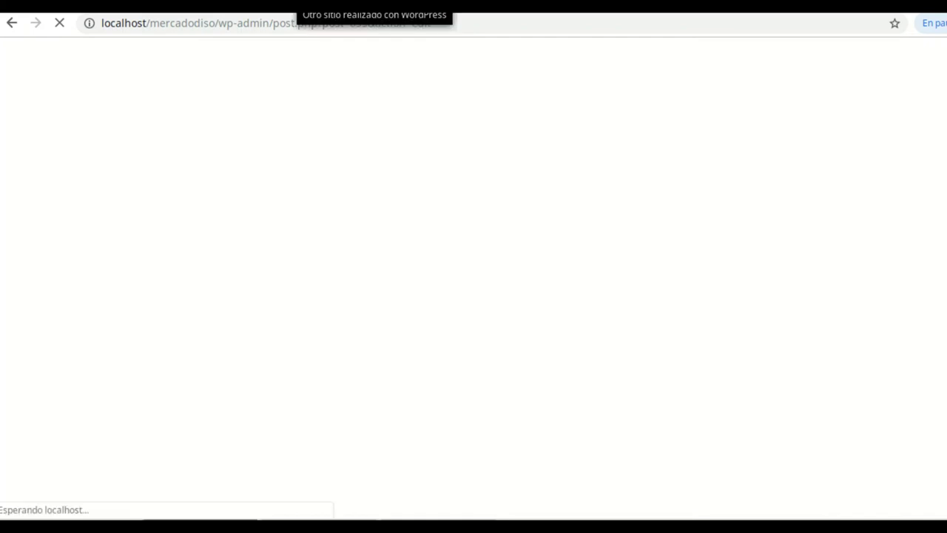
Open and reload the live homepage, then scroll through its slider, Special Offer, Featured and Best Deals sections
left_click(374, 6)
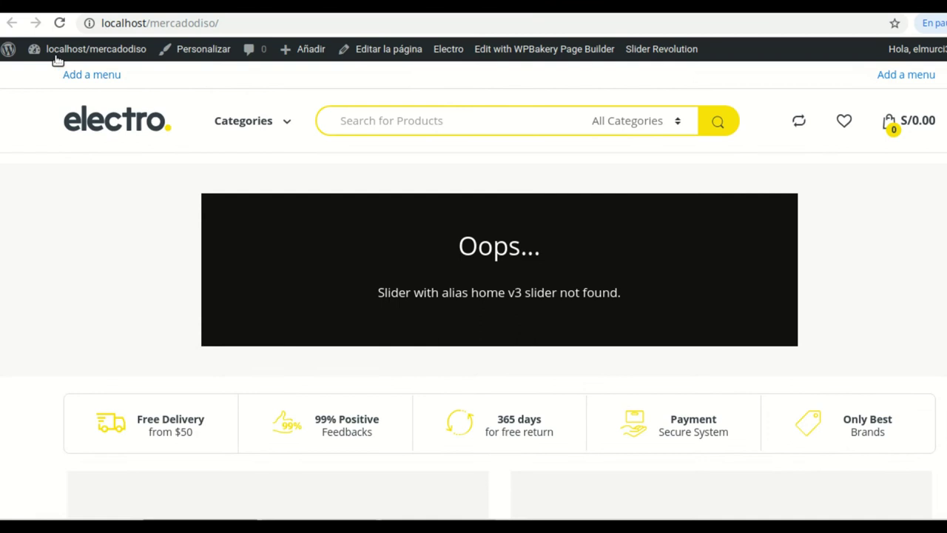
left_click(59, 23)
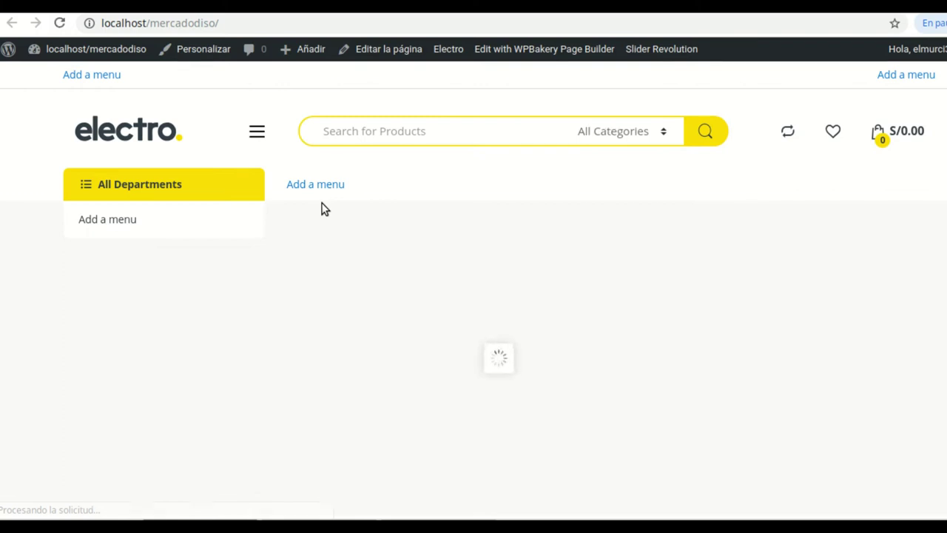
scroll(549, 289, "down", 1)
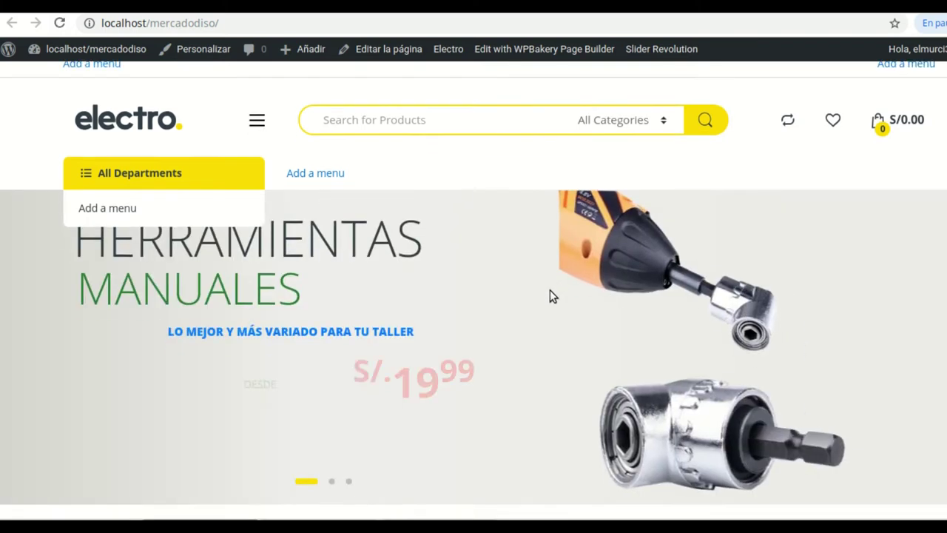
scroll(470, 279, "up", 1)
scroll(472, 281, "down", 2)
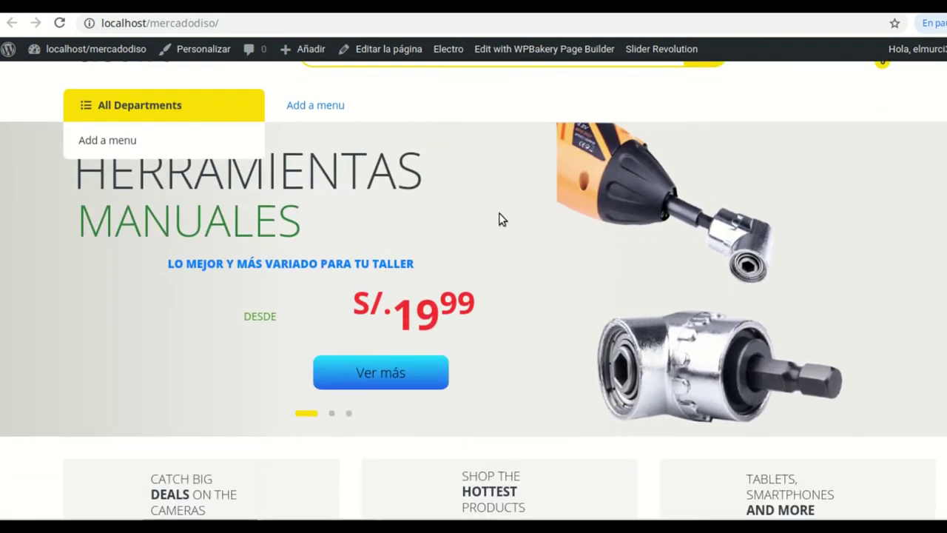
scroll(518, 281, "down", 2)
scroll(539, 274, "up", 4)
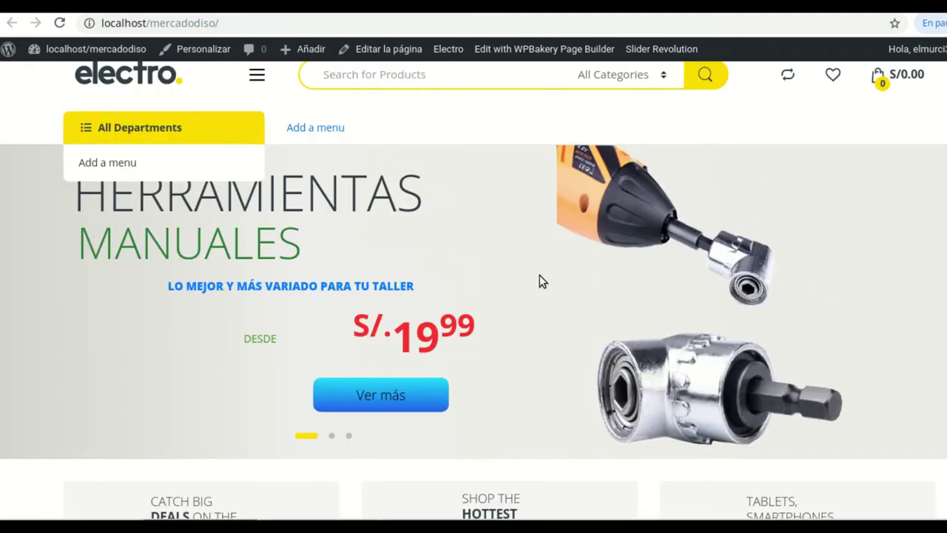
scroll(567, 292, "down", 1)
scroll(567, 292, "down", 7)
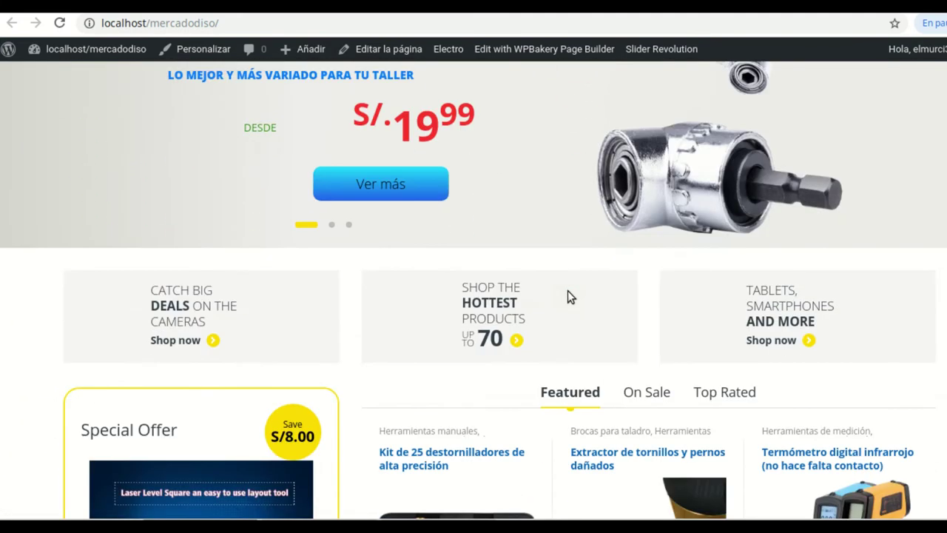
scroll(566, 296, "down", 10)
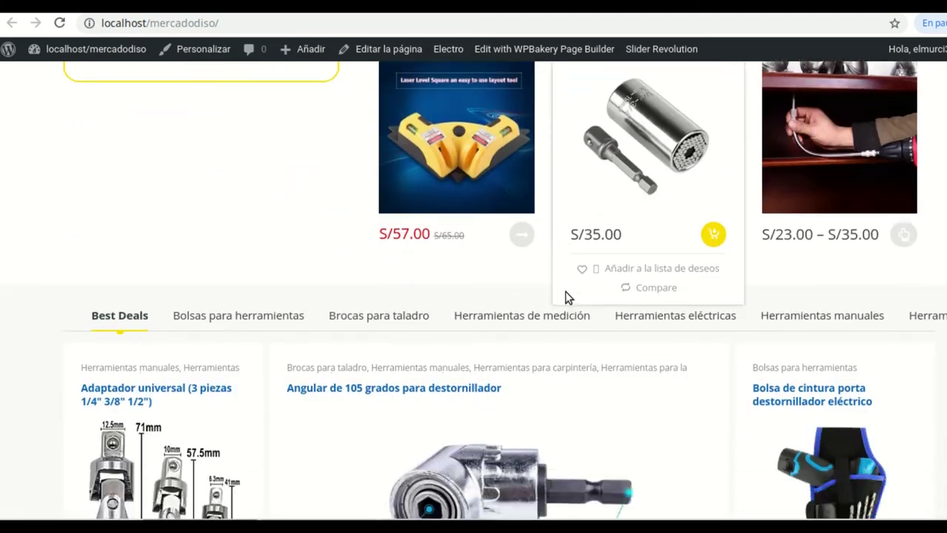
scroll(566, 296, "down", 10)
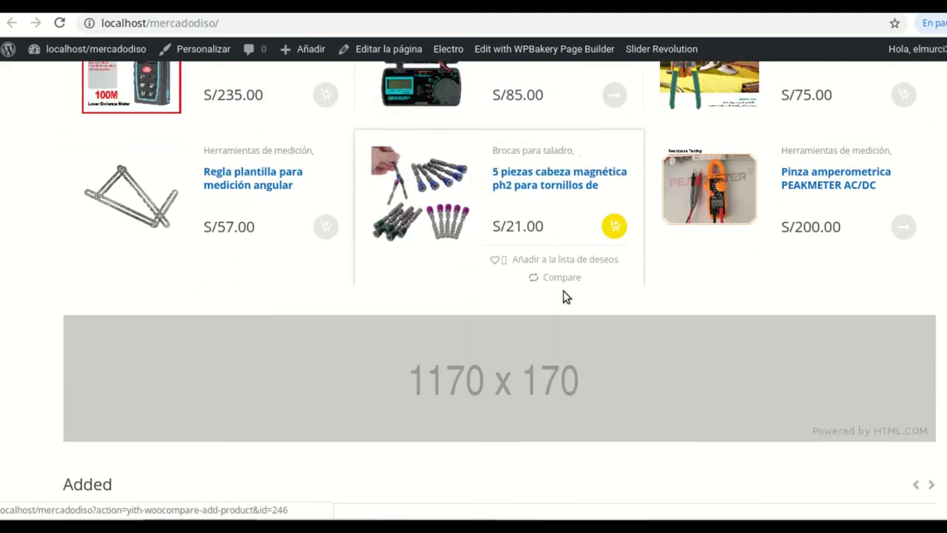
scroll(562, 296, "down", 7)
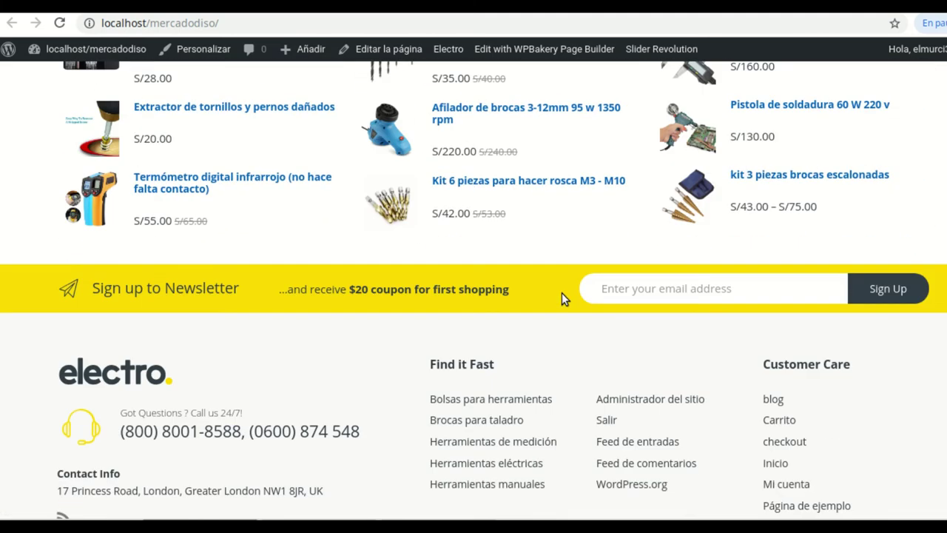
scroll(605, 256, "up", 3)
scroll(601, 254, "up", 10)
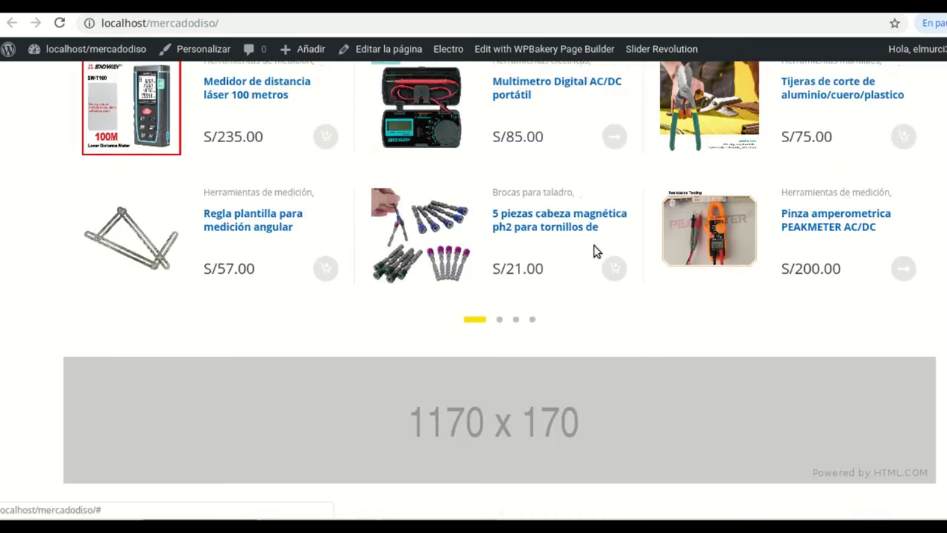
scroll(590, 248, "up", 10)
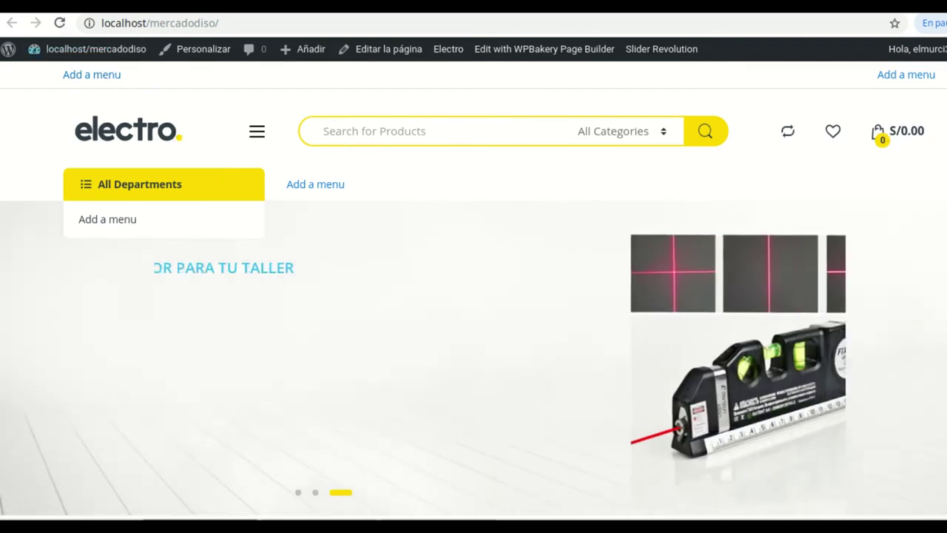
Set Inicio's Home v1 Options Header Style to Header v3 in WPBakery and update the page
scroll(274, 222, "down", 1)
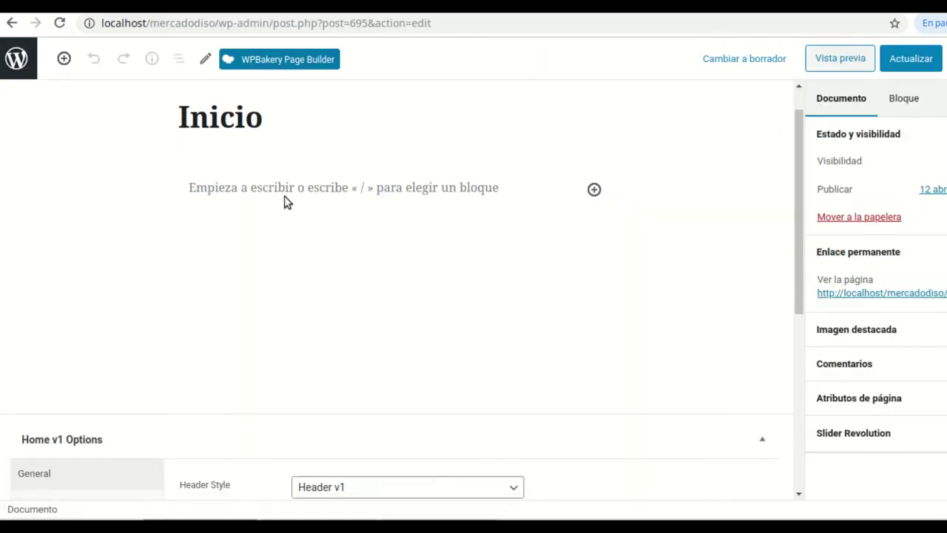
left_click(281, 62)
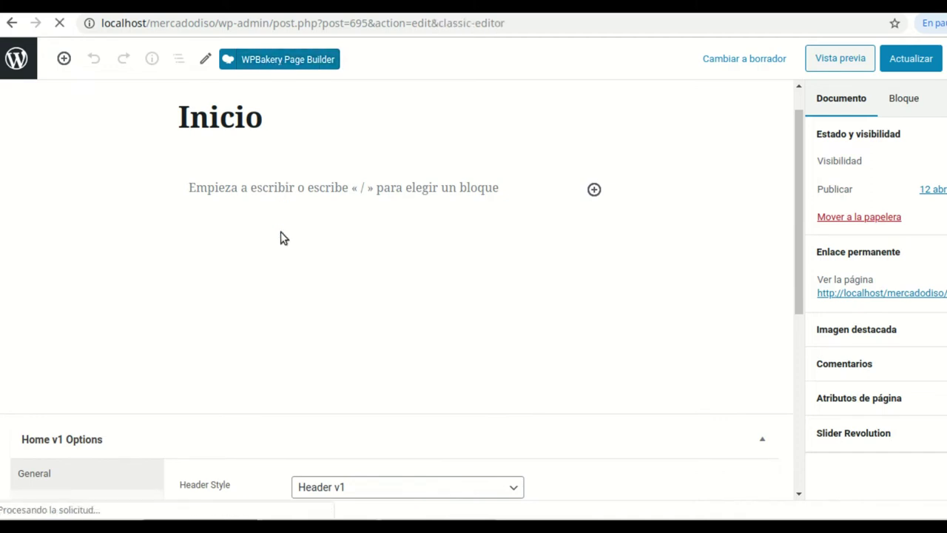
scroll(494, 319, "down", 4)
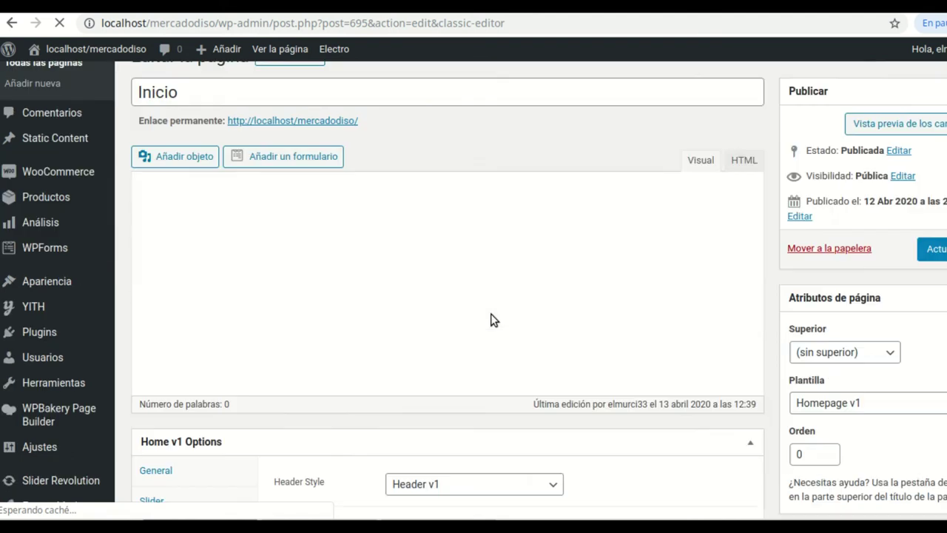
scroll(443, 370, "down", 6)
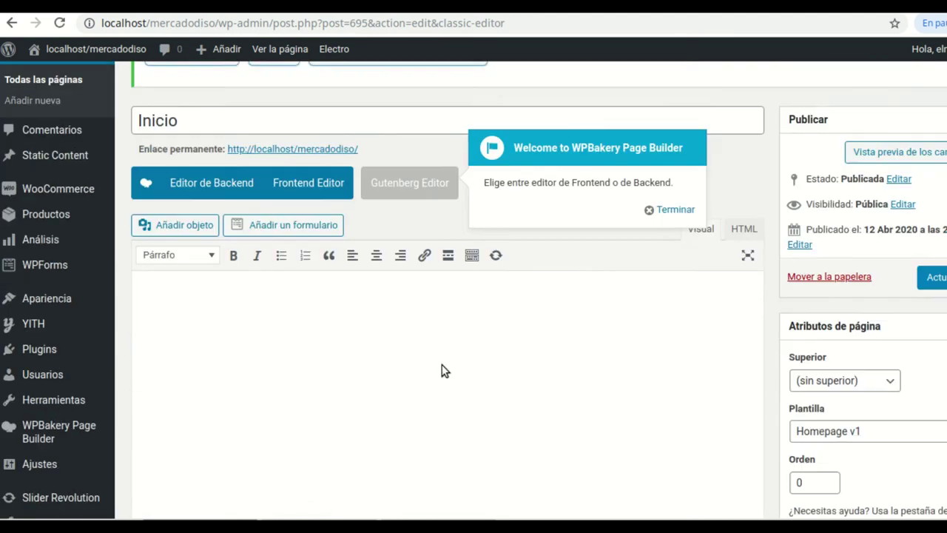
scroll(444, 370, "down", 4)
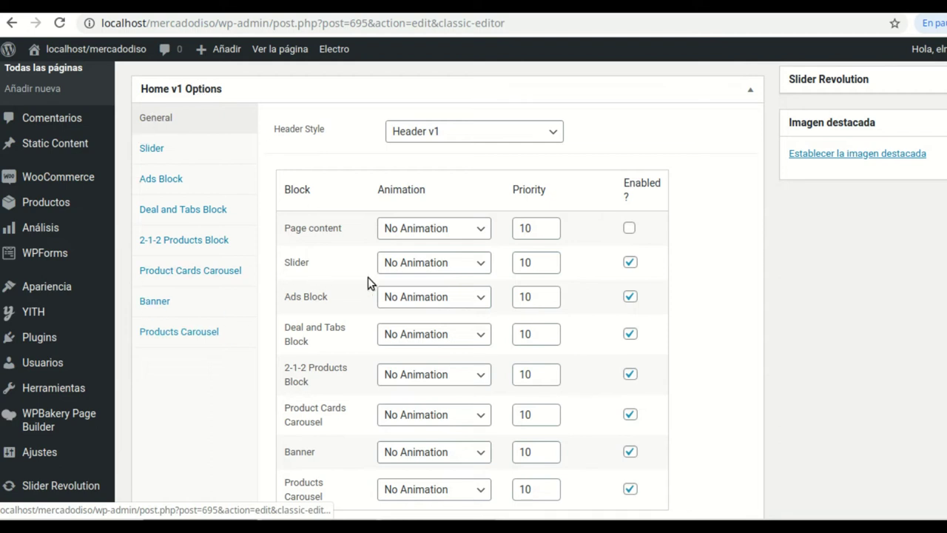
scroll(518, 443, "down", 1)
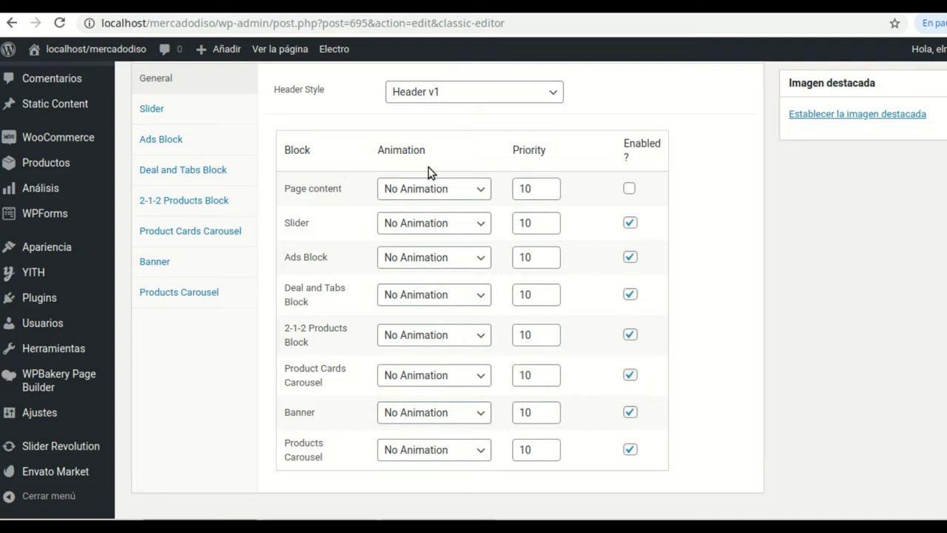
scroll(430, 172, "up", 1)
left_click(554, 134)
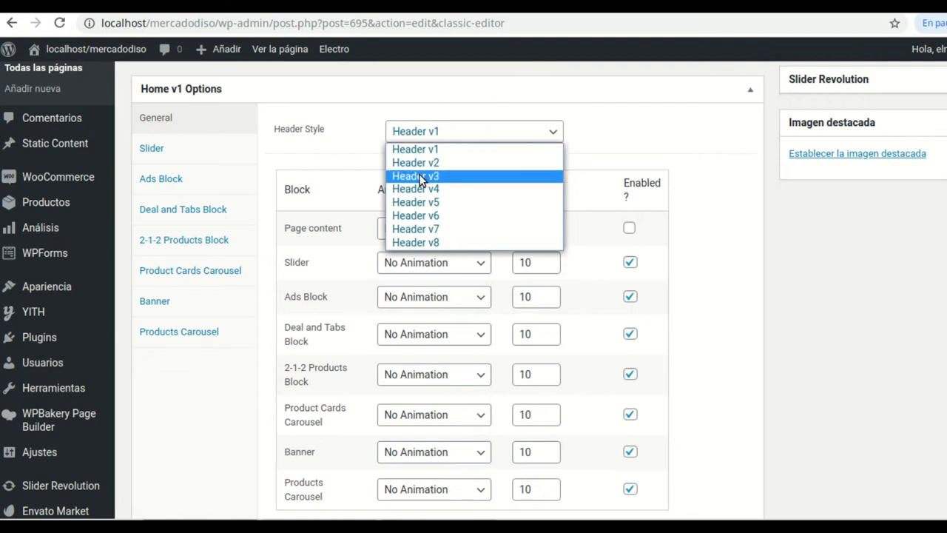
left_click(420, 176)
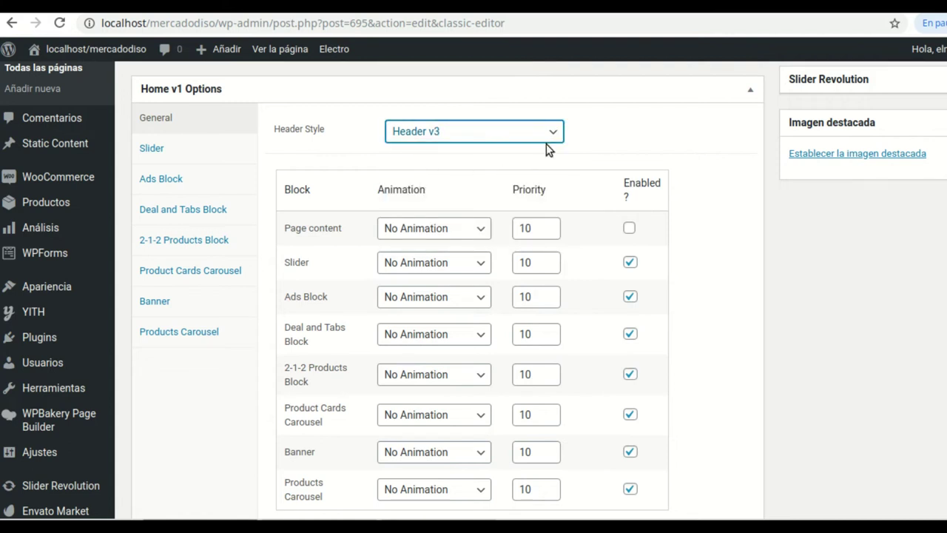
scroll(447, 296, "up", 10)
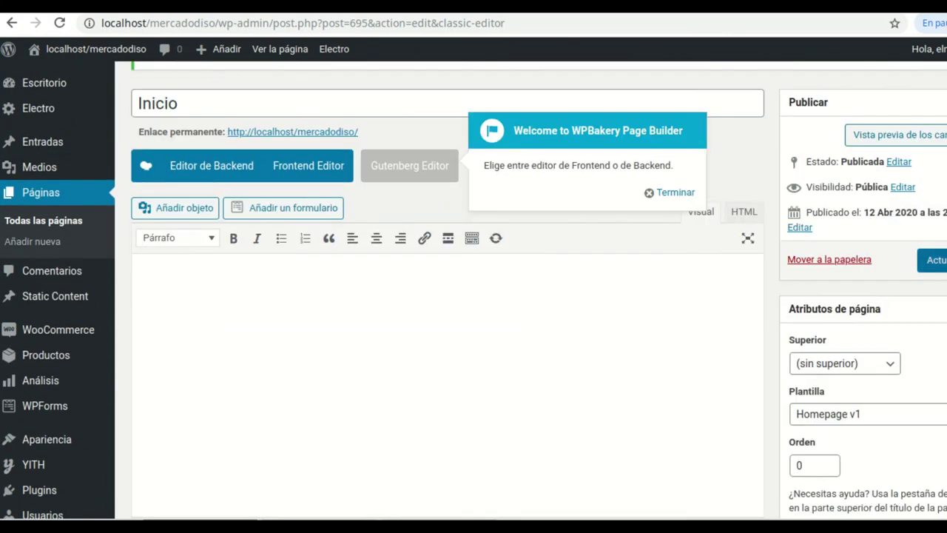
left_click(934, 260)
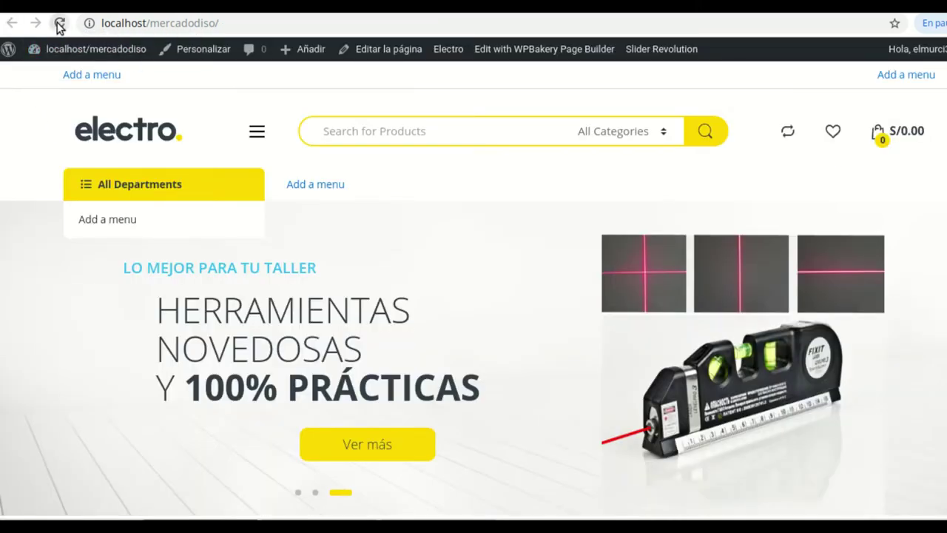
left_click(60, 23)
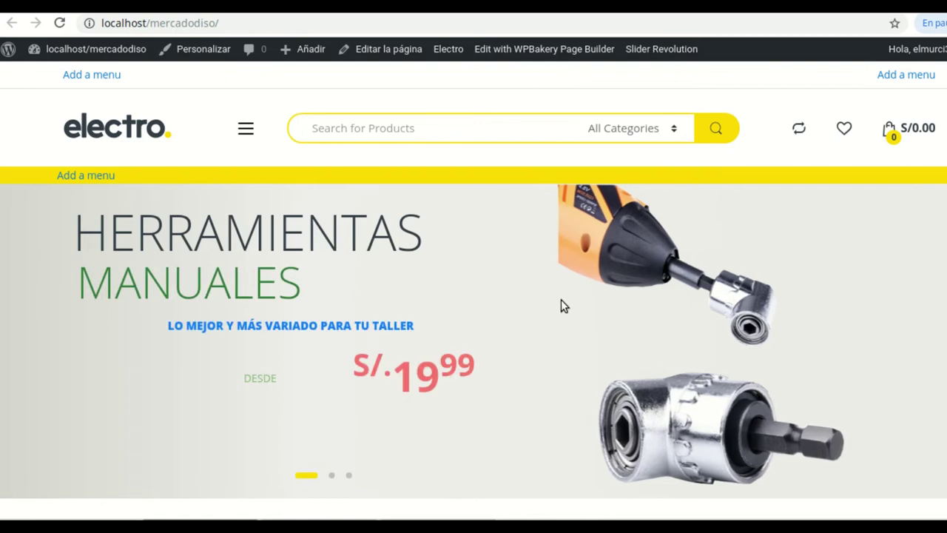
scroll(524, 296, "down", 5)
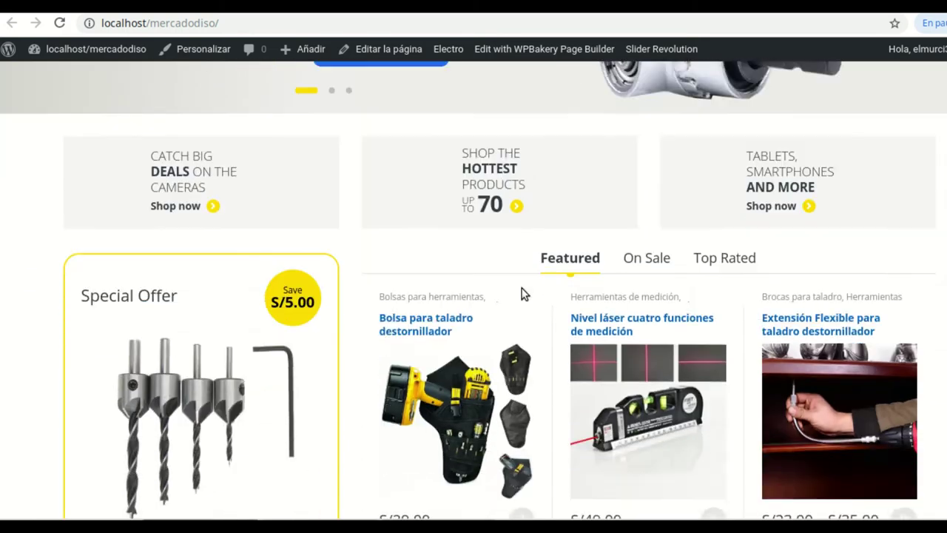
scroll(522, 293, "up", 6)
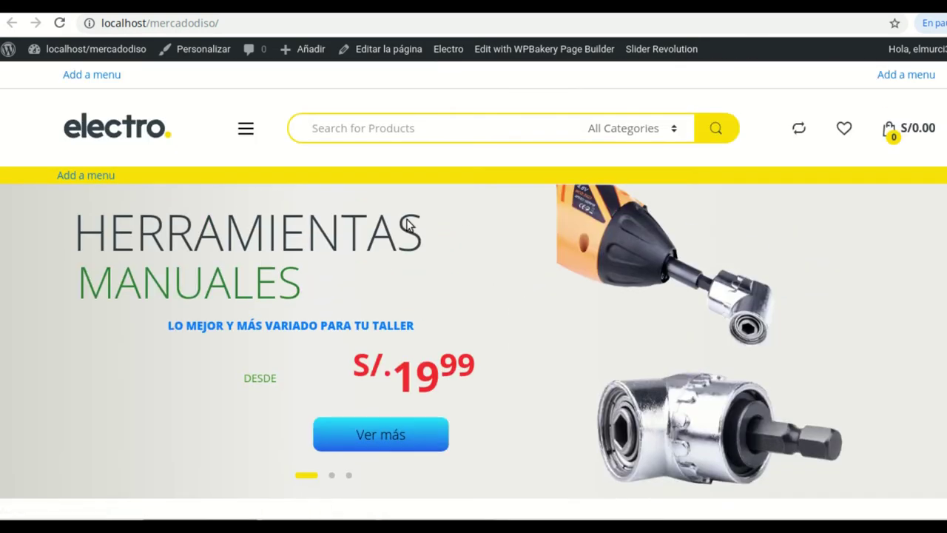
scroll(528, 423, "down", 8)
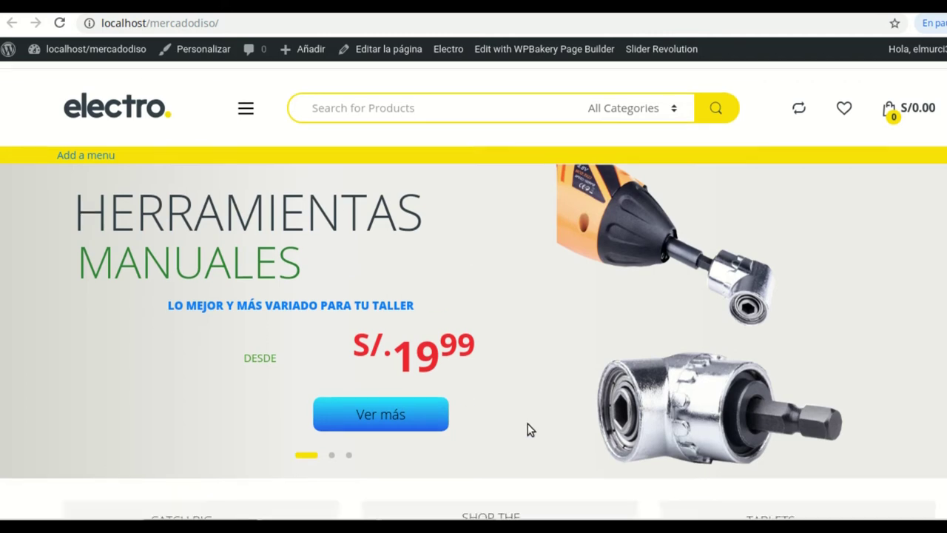
scroll(529, 427, "down", 6)
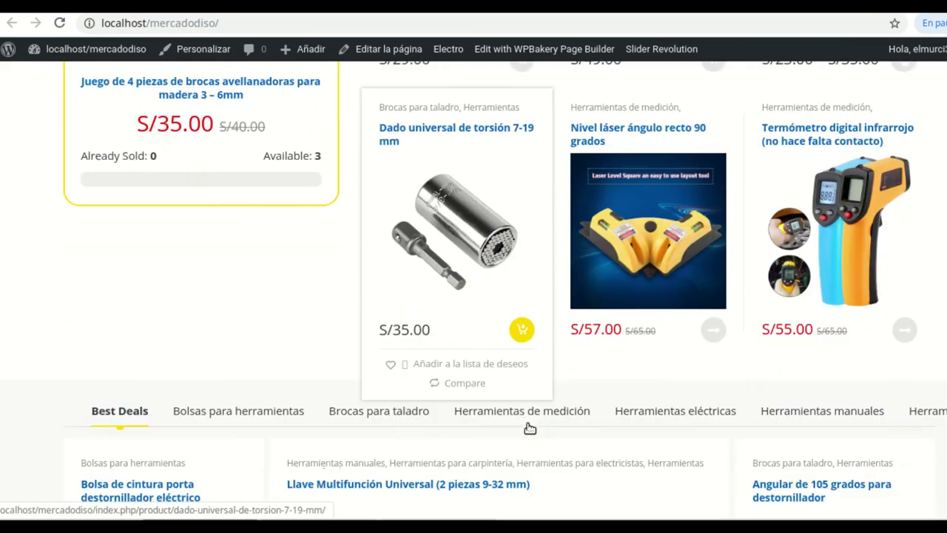
scroll(528, 429, "up", 8)
scroll(526, 370, "up", 10)
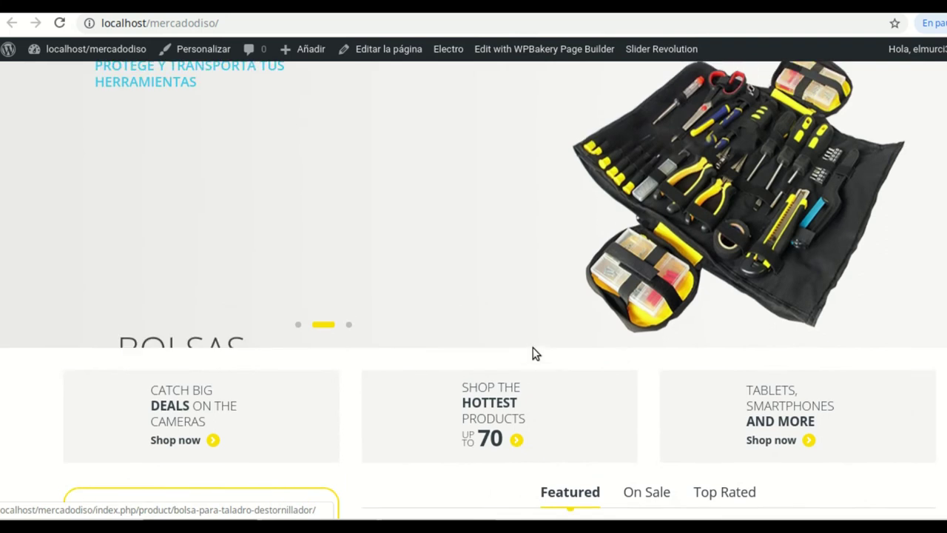
Open the Inicio page for editing in the WPBakery Page Builder classic editor
left_click(388, 49)
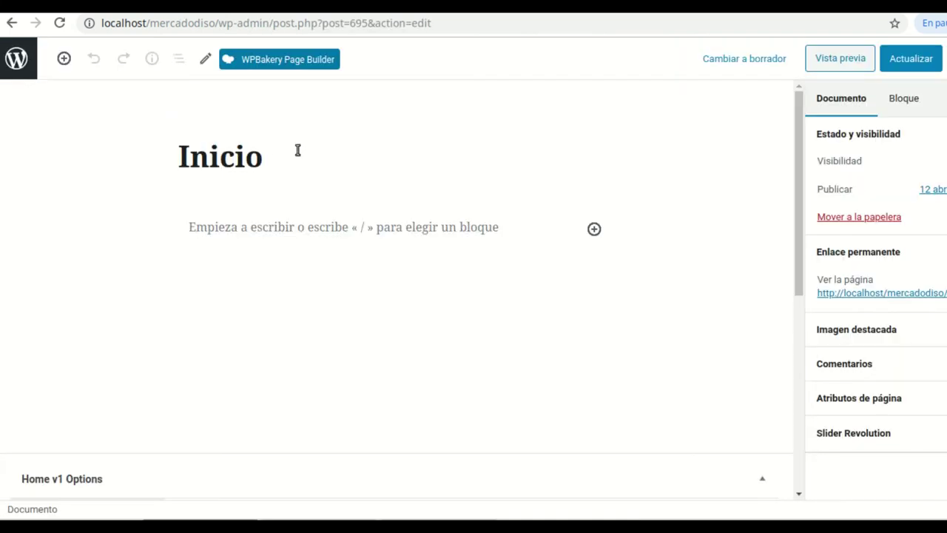
left_click(303, 65)
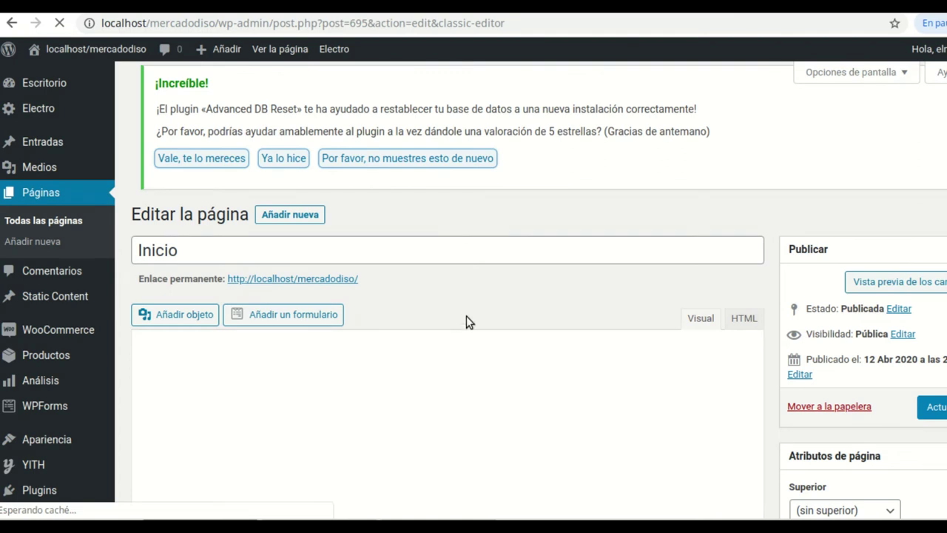
scroll(503, 330, "down", 2)
scroll(587, 317, "down", 10)
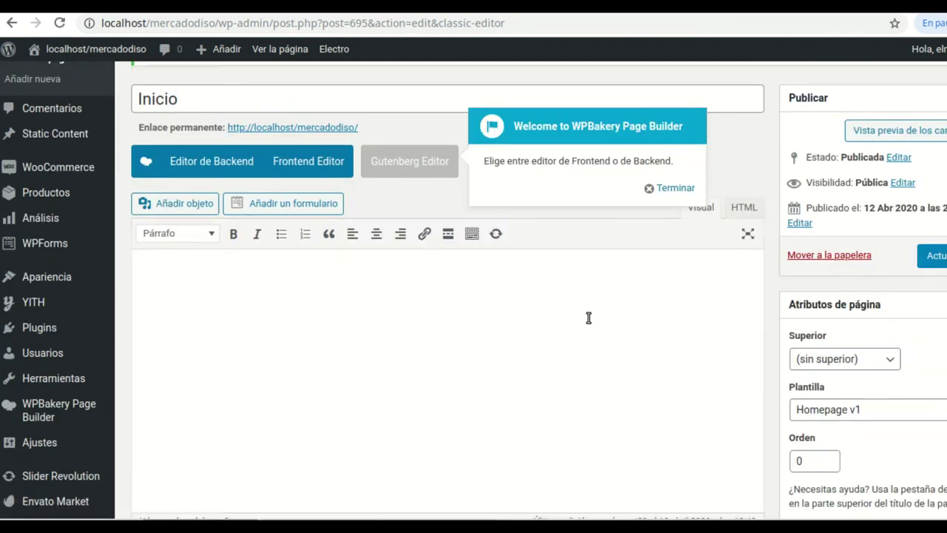
scroll(587, 323, "up", 10)
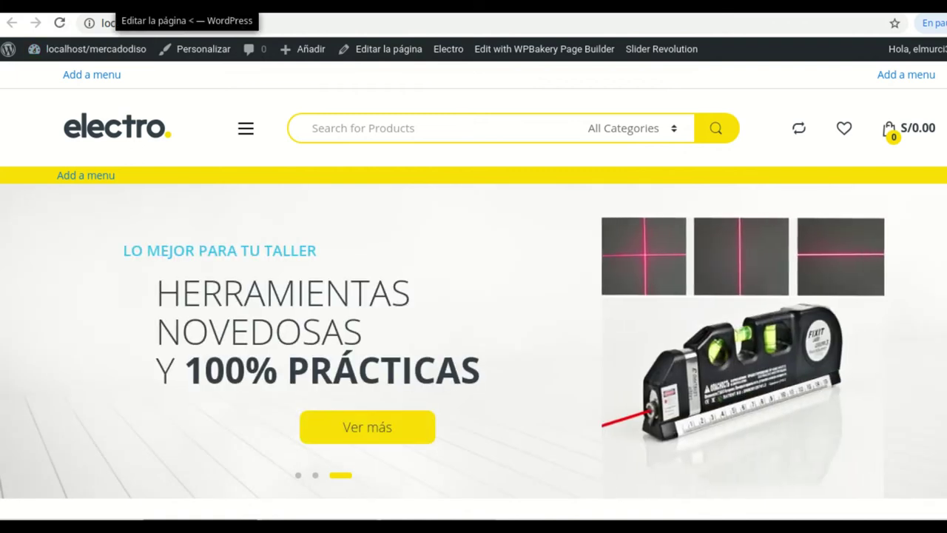
Return to the editor tab and launch the theme Customizer from the Apariencia menu
left_click(118, 2)
mouse_move(50, 83)
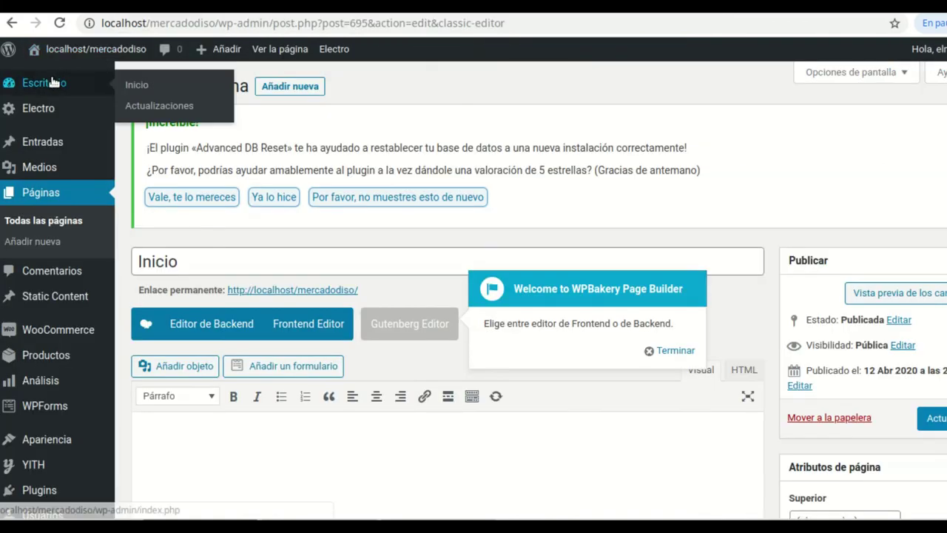
mouse_move(48, 296)
scroll(48, 303, "down", 1)
mouse_move(46, 364)
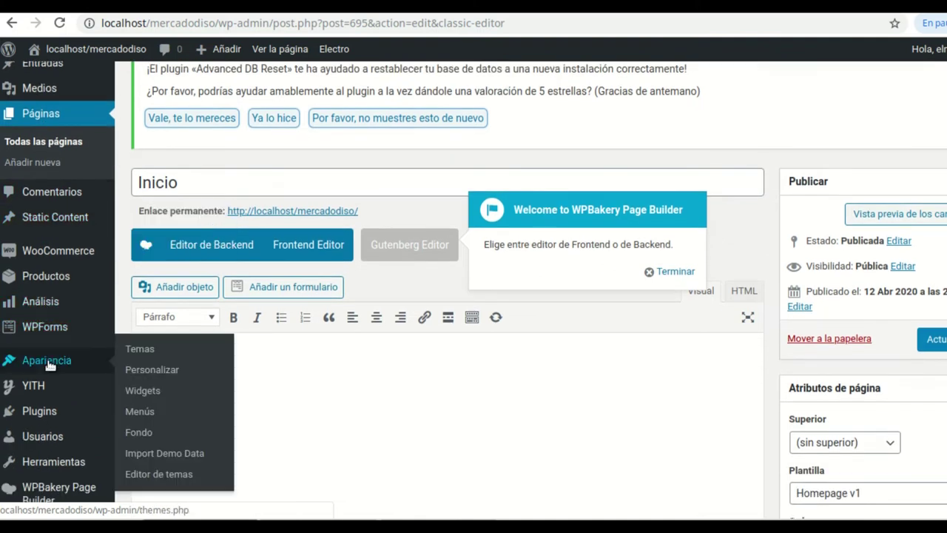
left_click(166, 372)
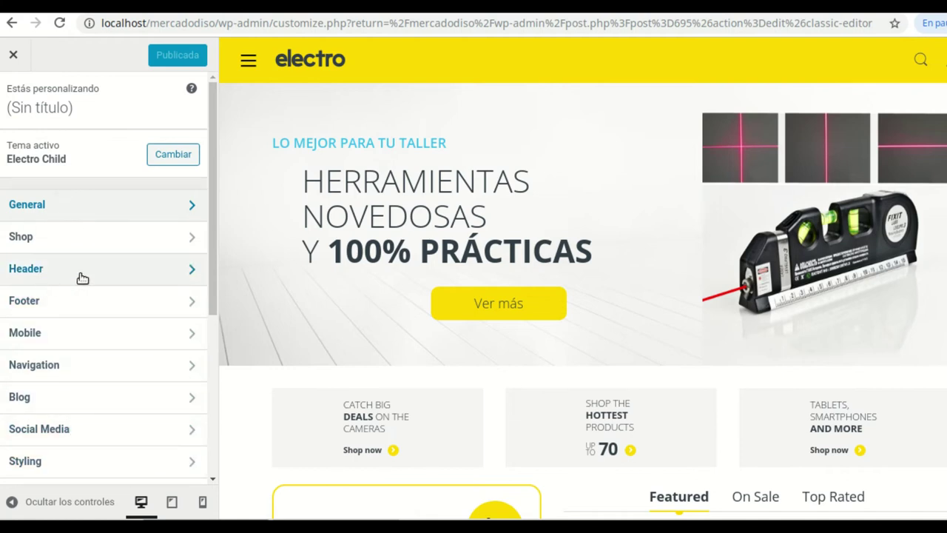
Open the Header section, switch Show Top Bar to Apagado and back to Encendido, and review its options
left_click(193, 270)
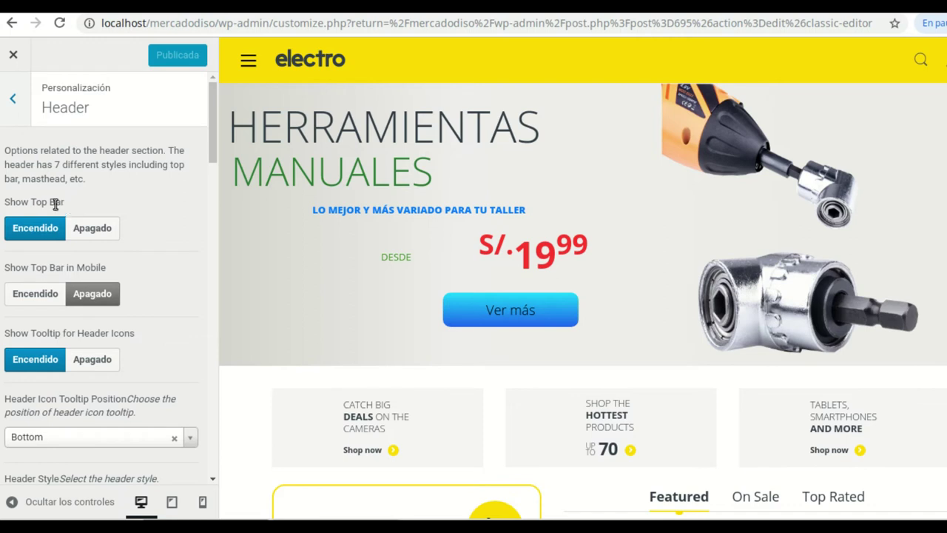
left_click(91, 228)
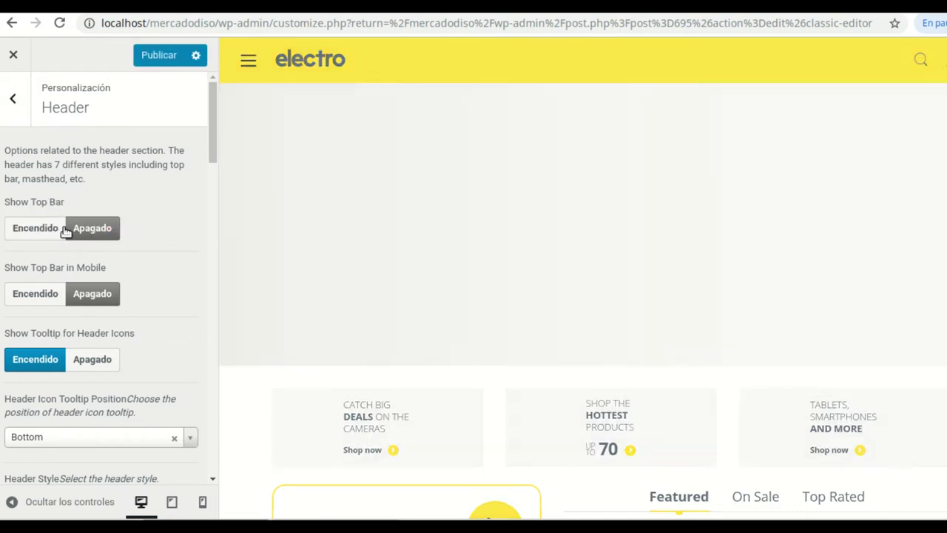
left_click(44, 229)
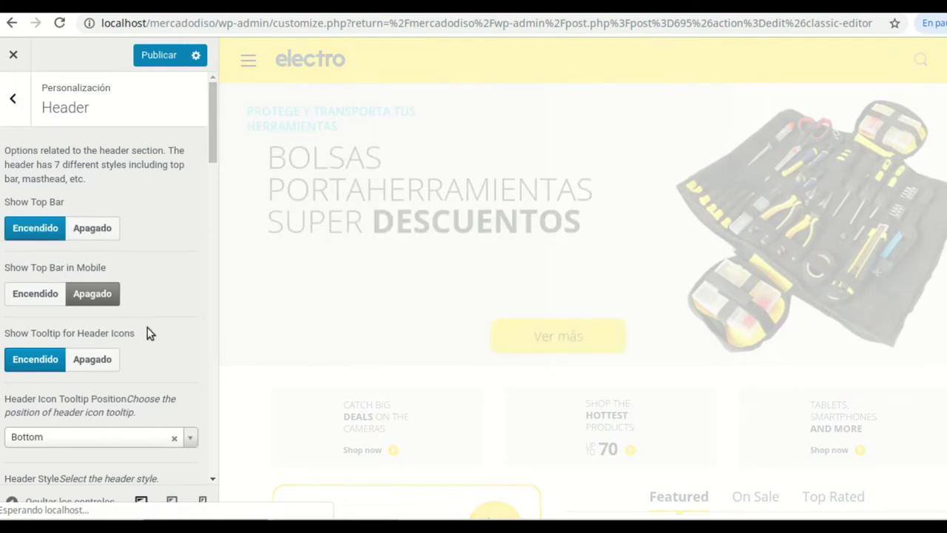
scroll(151, 338, "down", 1)
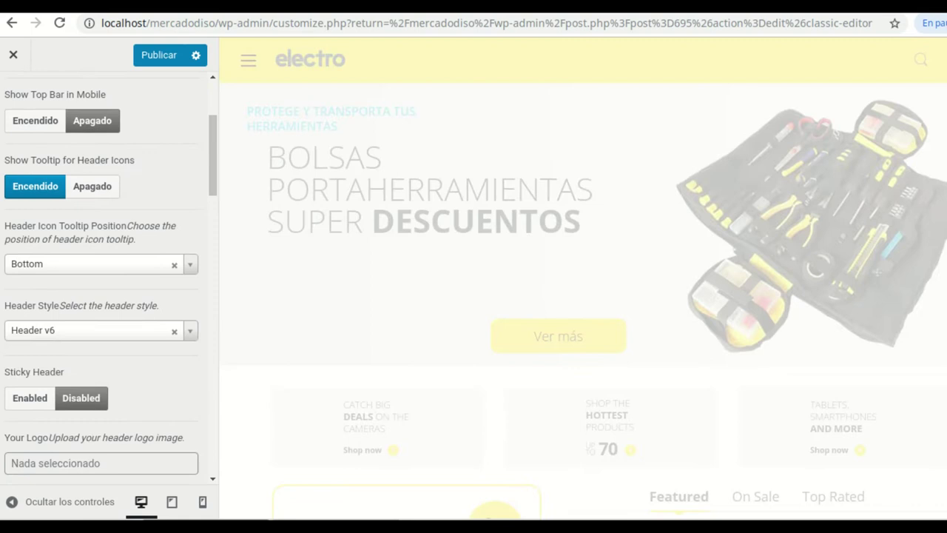
scroll(121, 318, "down", 2)
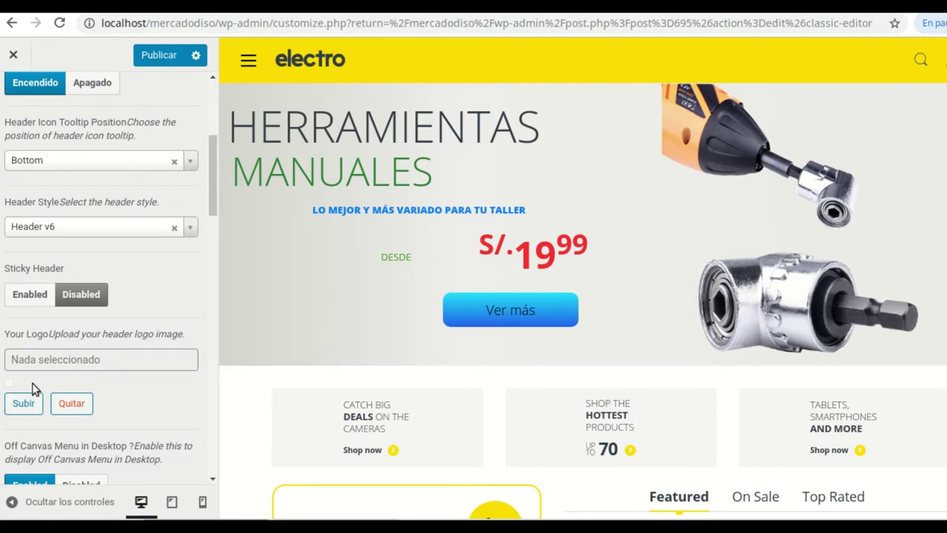
left_click(23, 404)
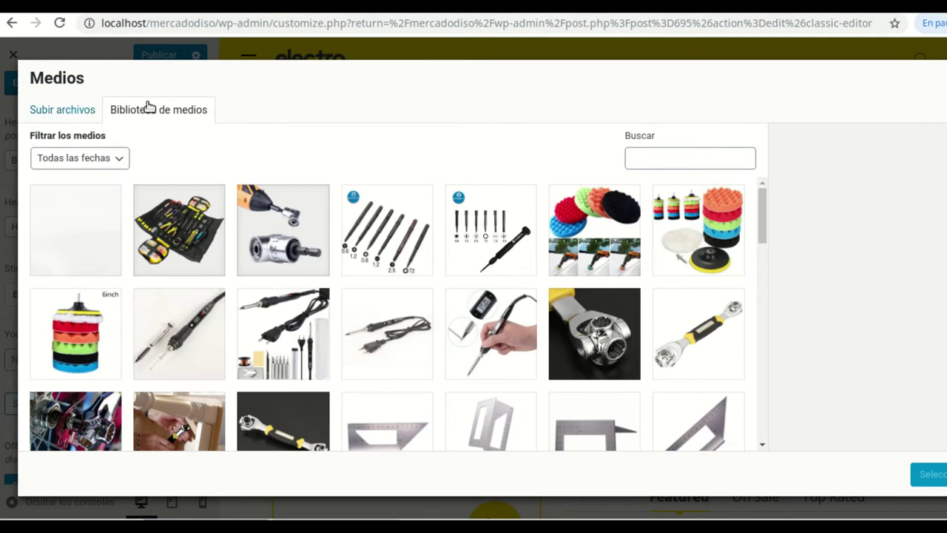
left_click(67, 110)
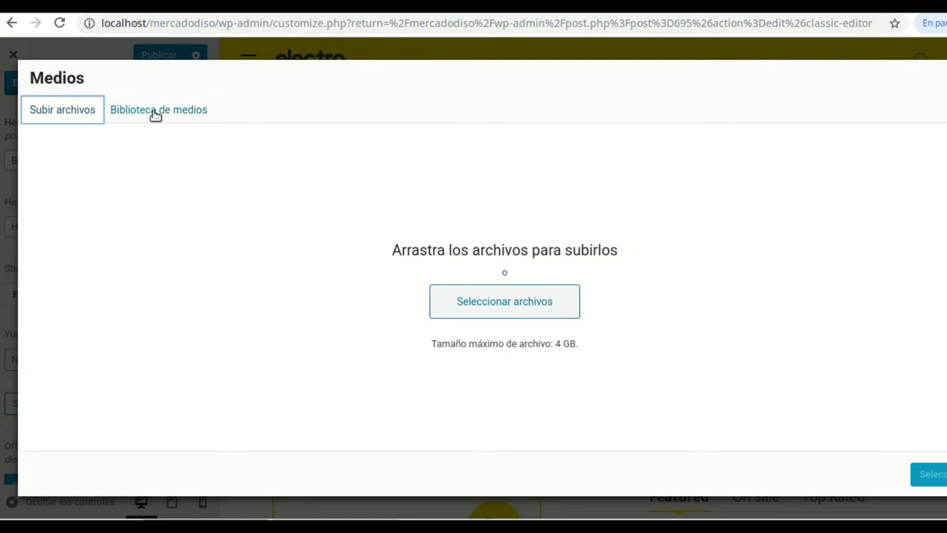
left_click(943, 78)
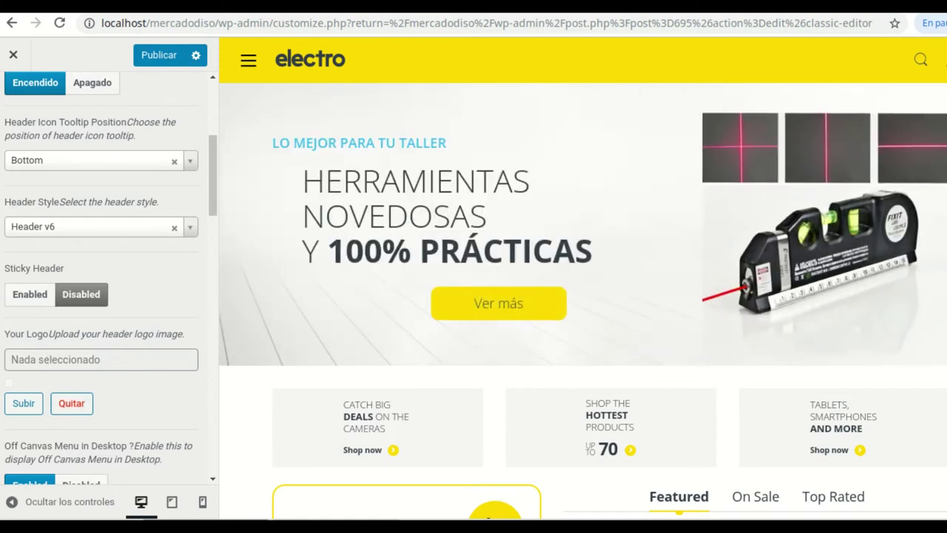
scroll(153, 360, "down", 2)
Erase the English Vertical Menu Title so it can read 'Todos los departamentos'
scroll(153, 355, "down", 1)
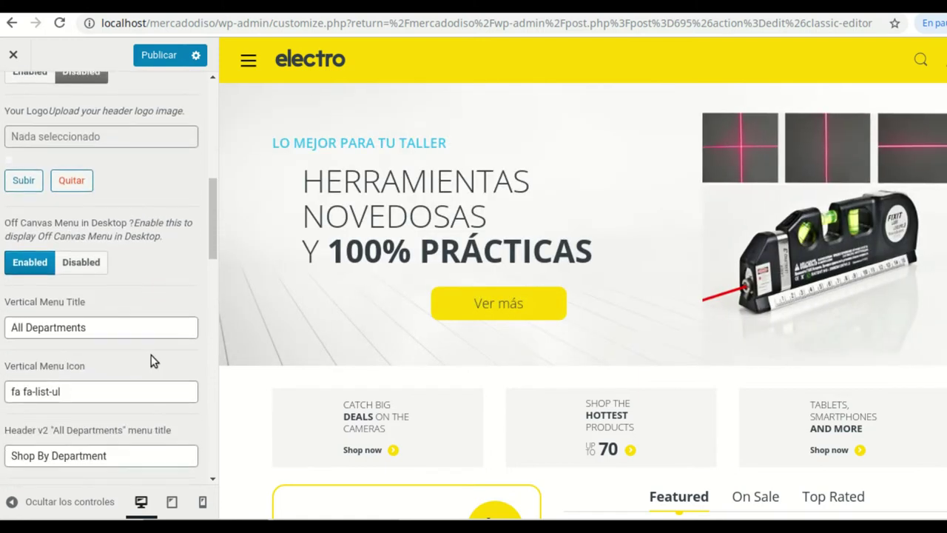
left_click(96, 315)
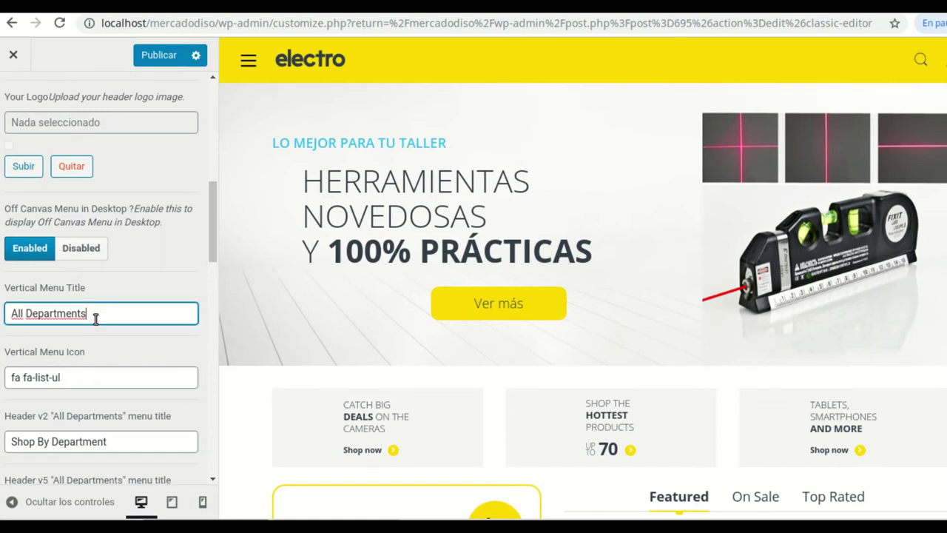
key("BackSpace")
key("BackSpace")
key("BackSpace")
key("BackSpace")
key("BackSpace")
key("BackSpace")
key("BackSpace")
key("BackSpace")
key("BackSpace")
key("BackSpace")
key("BackSpace")
key("BackSpace")
key("BackSpace")
key("BackSpace")
key("BackSpace")
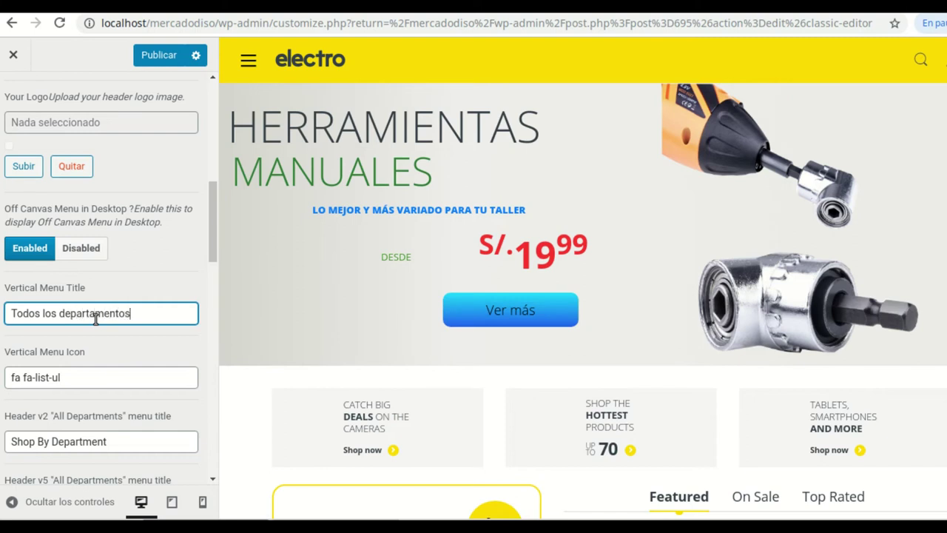
scroll(182, 338, "down", 3)
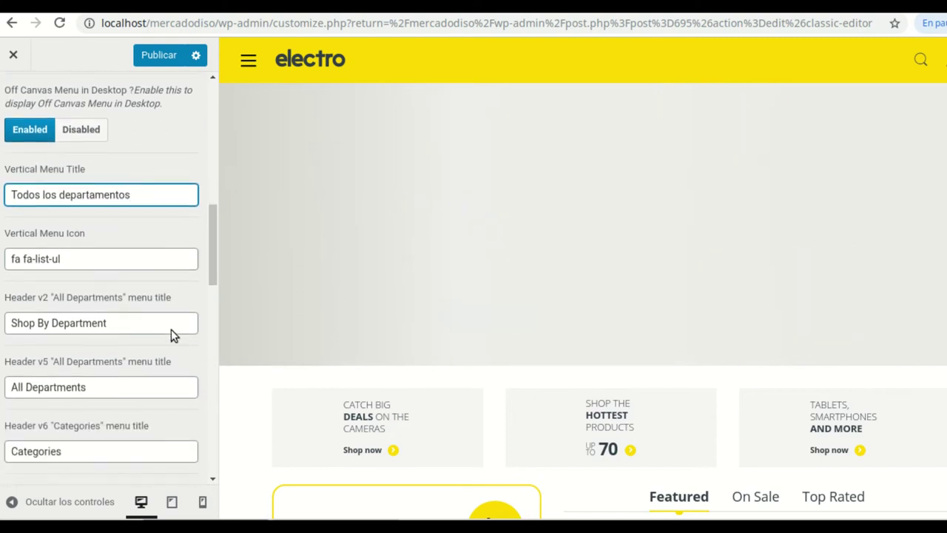
Replace the Header v2 menu title with 'Comprar por departamento'
triple_click(125, 323)
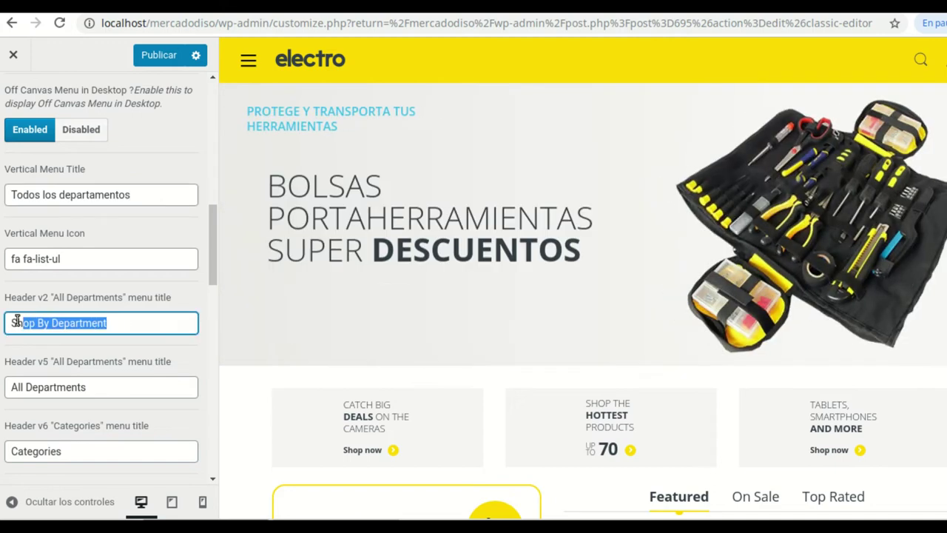
type("C")
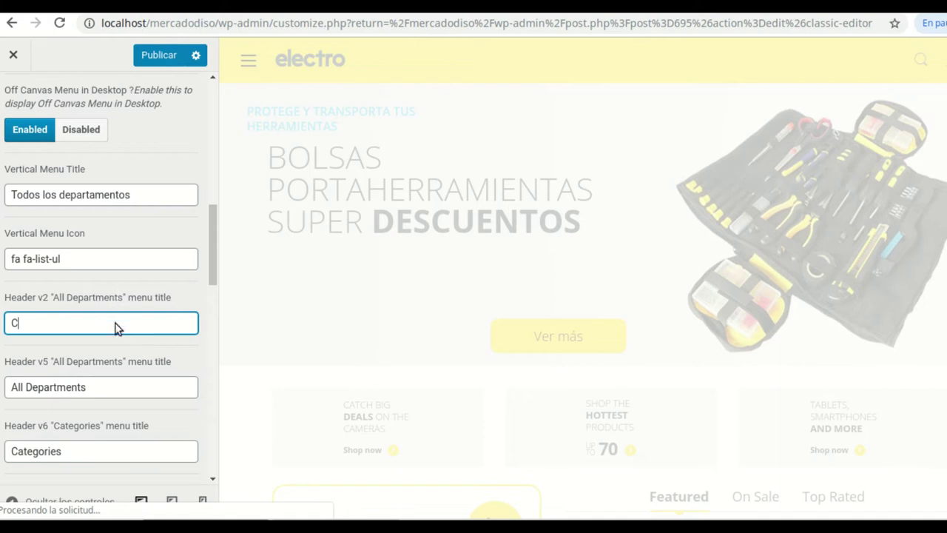
type("omprar")
left_click(131, 194)
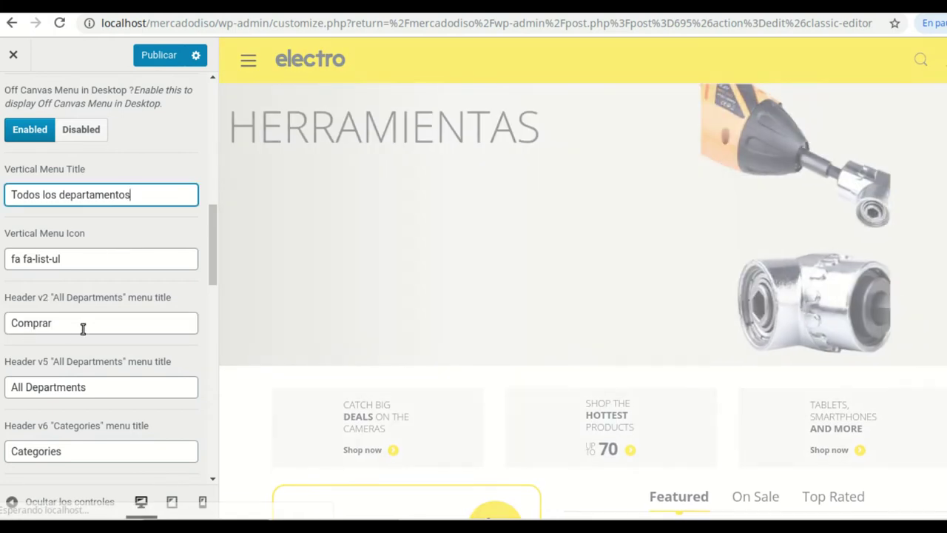
left_click(84, 324)
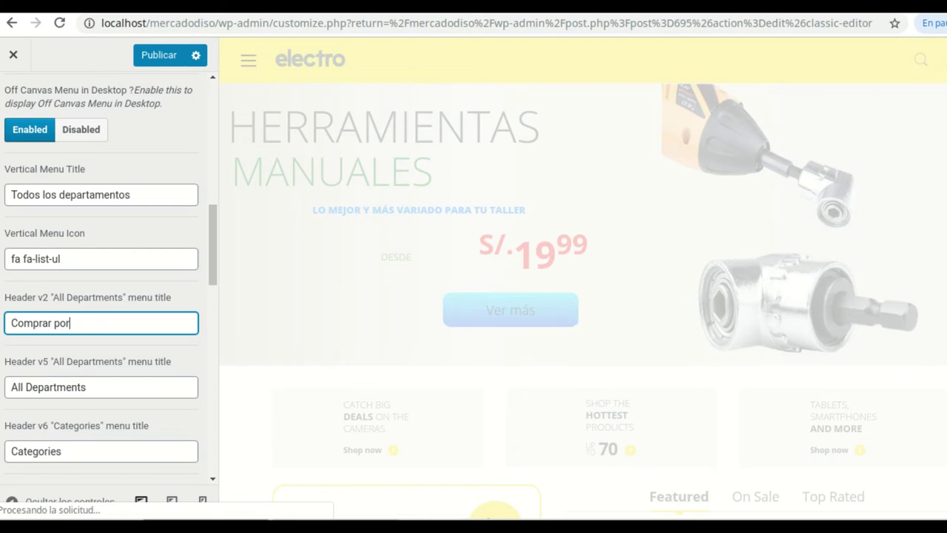
type("departamento")
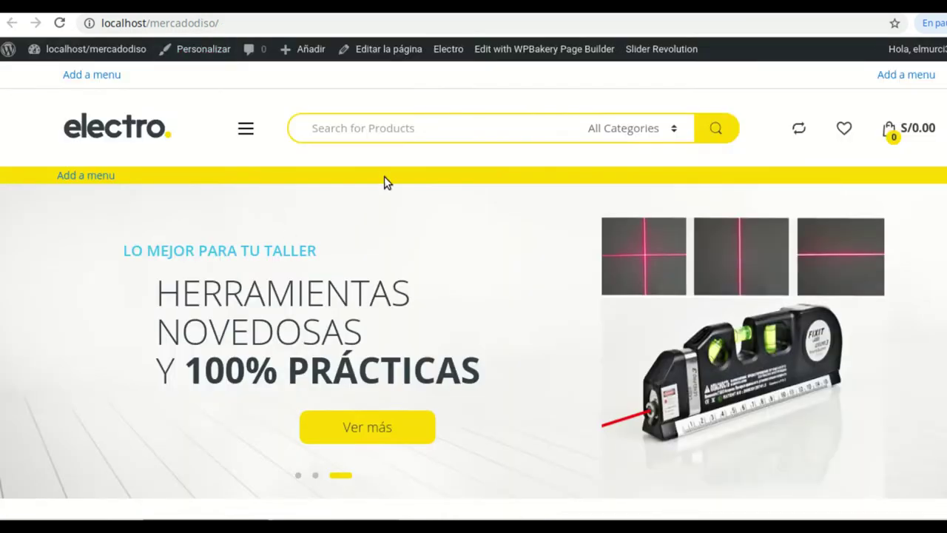
Focus the homepage product search and scroll the page to check the updated header titles
left_click(415, 132)
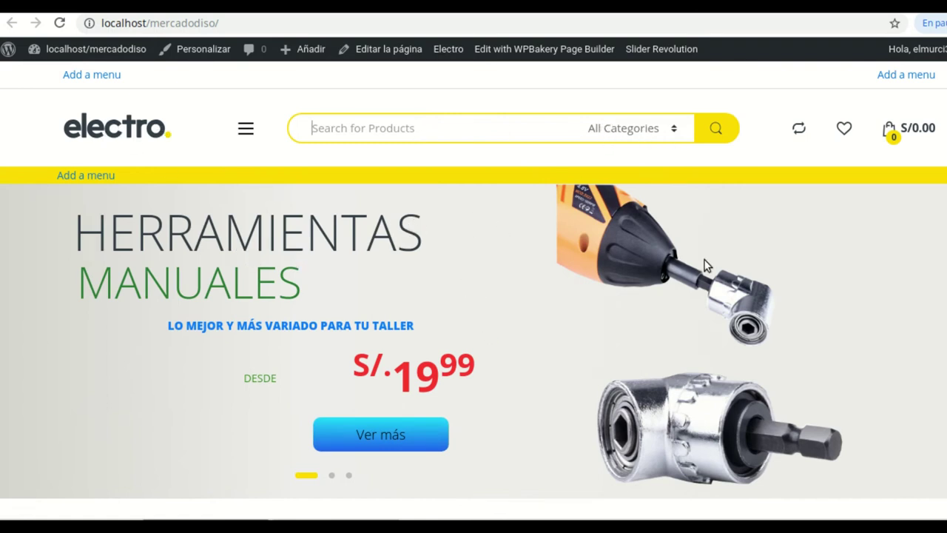
scroll(656, 288, "down", 15)
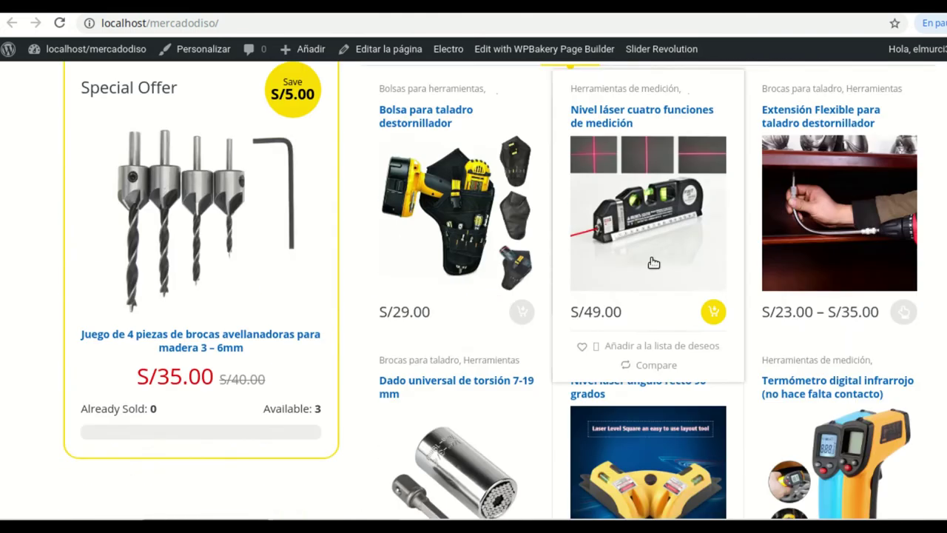
scroll(649, 245, "down", 15)
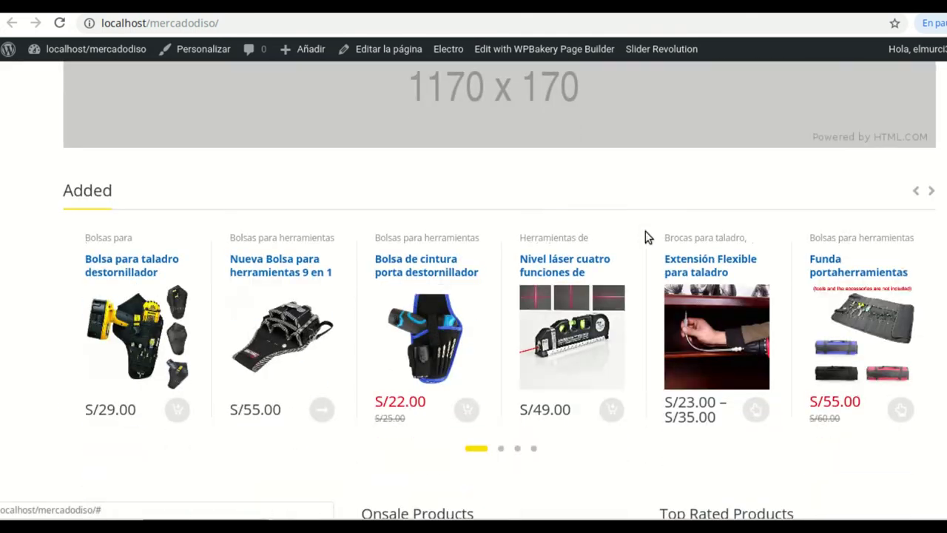
scroll(515, 247, "up", 1)
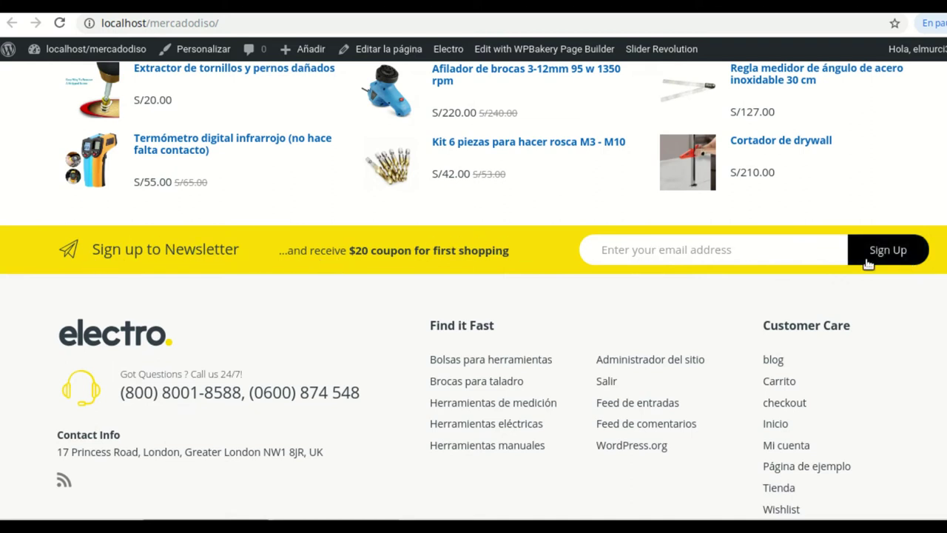
scroll(910, 454, "up", 15)
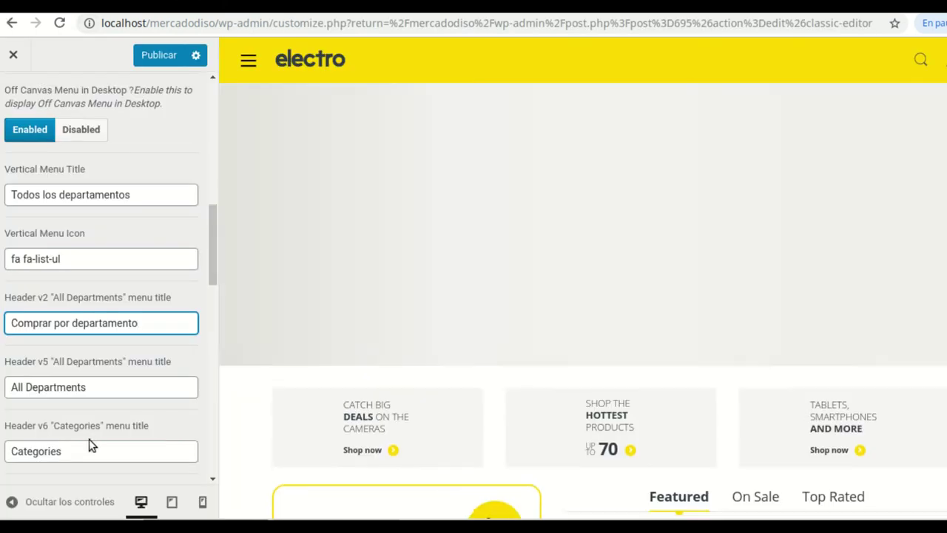
Set the Header v5 menu title to 'Todos los departamentos' and Header v6 to 'Categorías'
left_click_drag(89, 387, 9, 387)
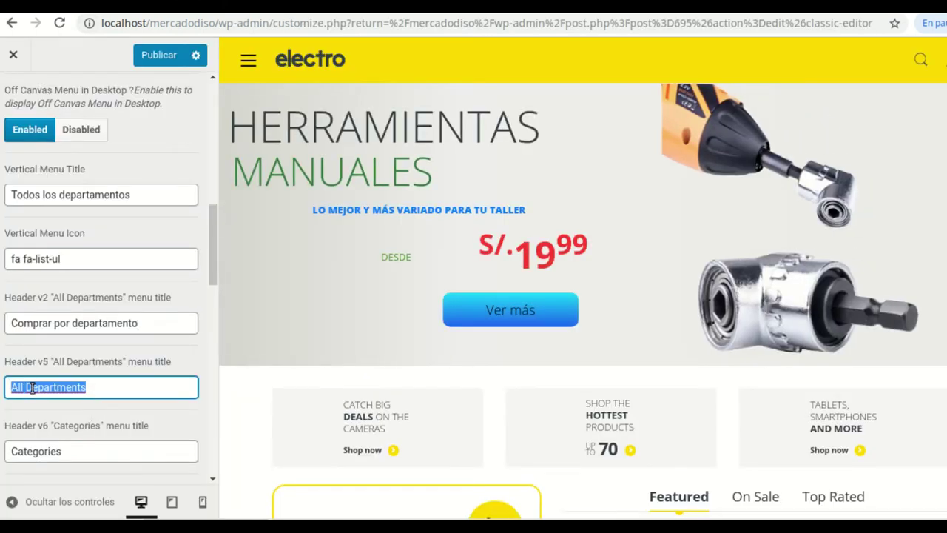
type("To")
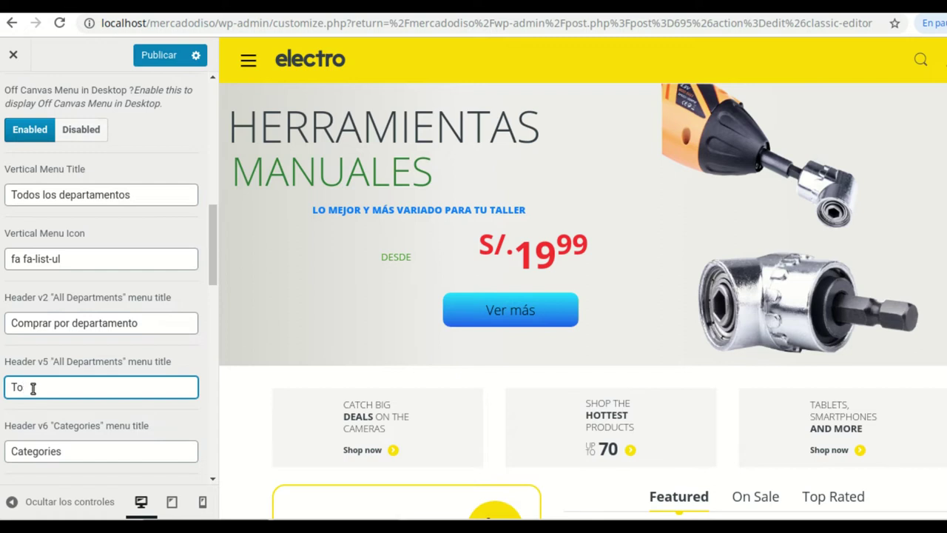
type("dos los departame")
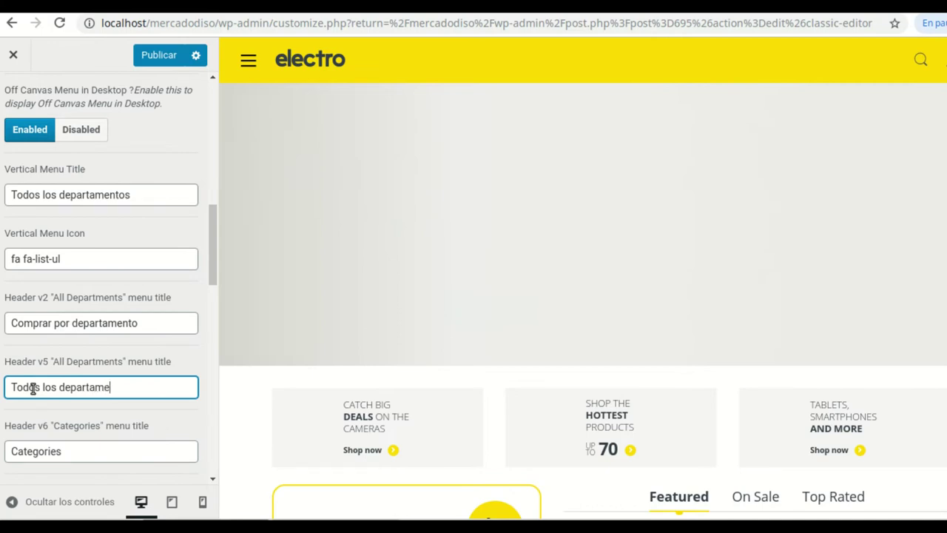
type("ntos")
scroll(103, 382, "down", 2)
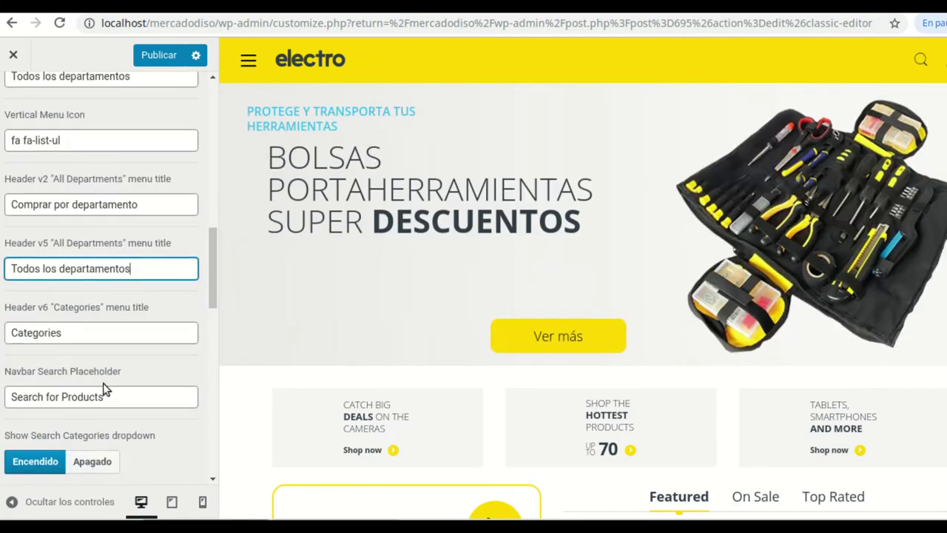
left_click(93, 341)
key("BackSpace")
key("BackSpace")
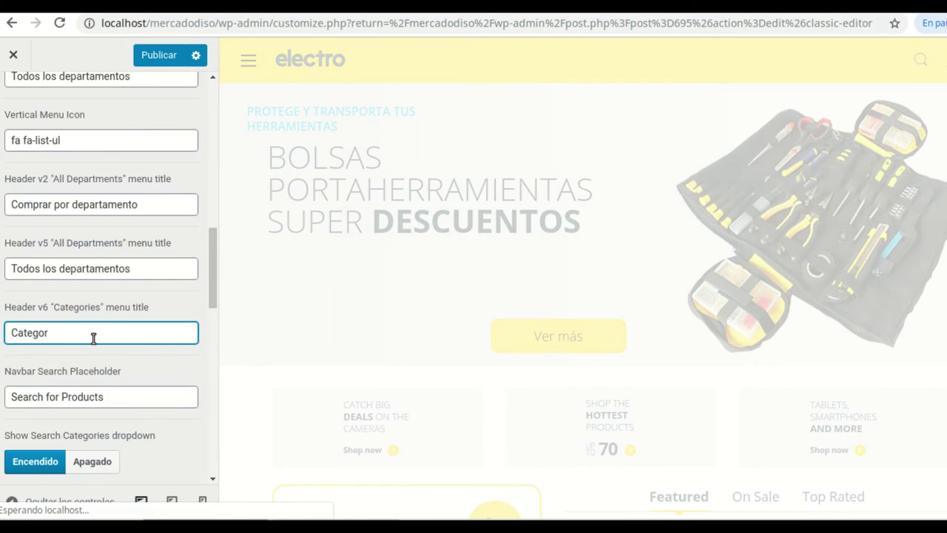
type("ías")
Set the search placeholder to 'Buscar por producto' and the dropdown text to 'Todas las Categorías'
left_click(112, 398)
left_click_drag(111, 398, 10, 398)
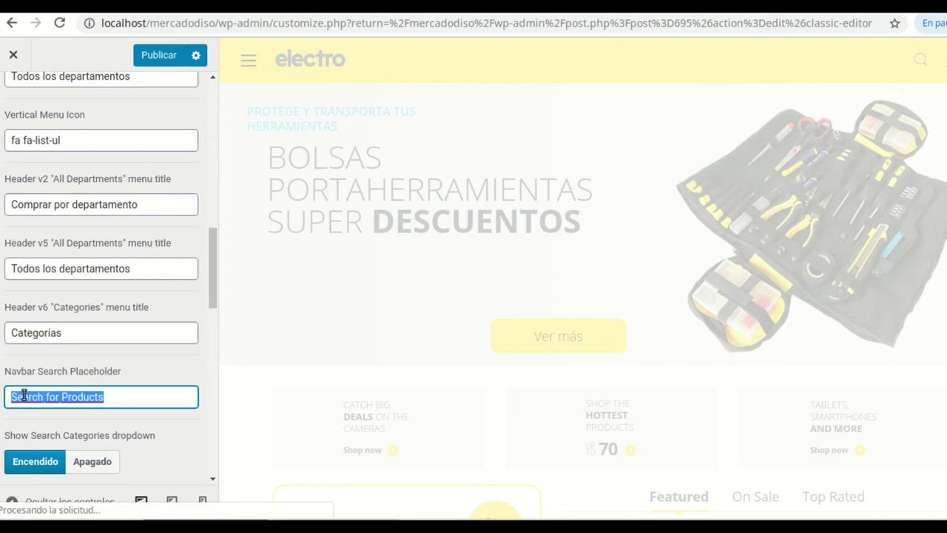
type("Buscar por producto")
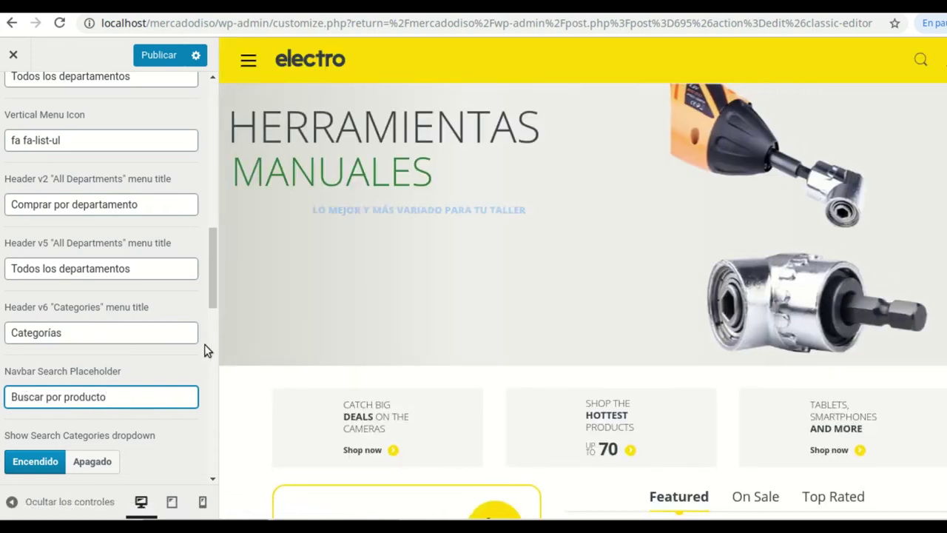
scroll(148, 355, "down", 4)
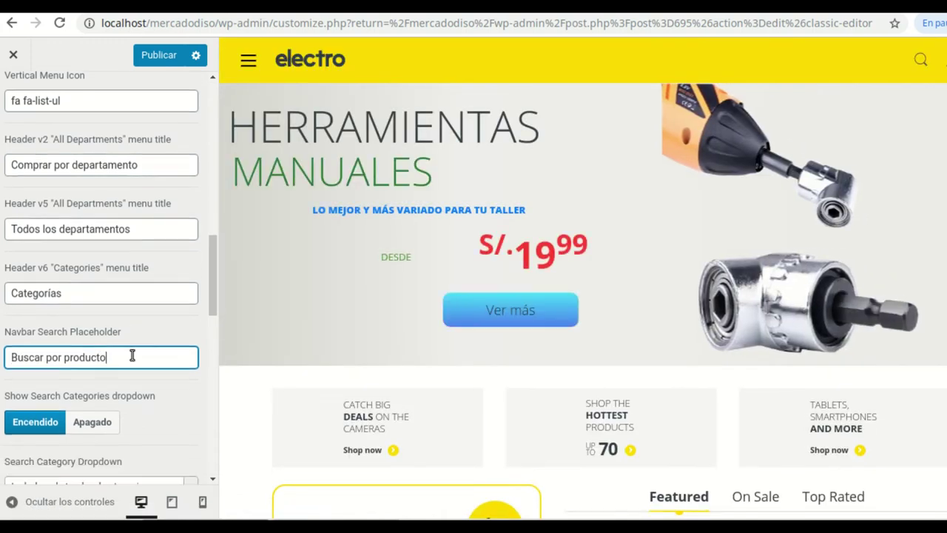
left_click(95, 324)
key("BackSpace")
key("BackSpace")
key("BackSpace")
key("BackSpace")
key("BackSpace")
key("BackSpace")
key("BackSpace")
key("BackSpace")
key("BackSpace")
key("BackSpace")
key("BackSpace")
key("BackSpace")
key("BackSpace")
key("BackSpace")
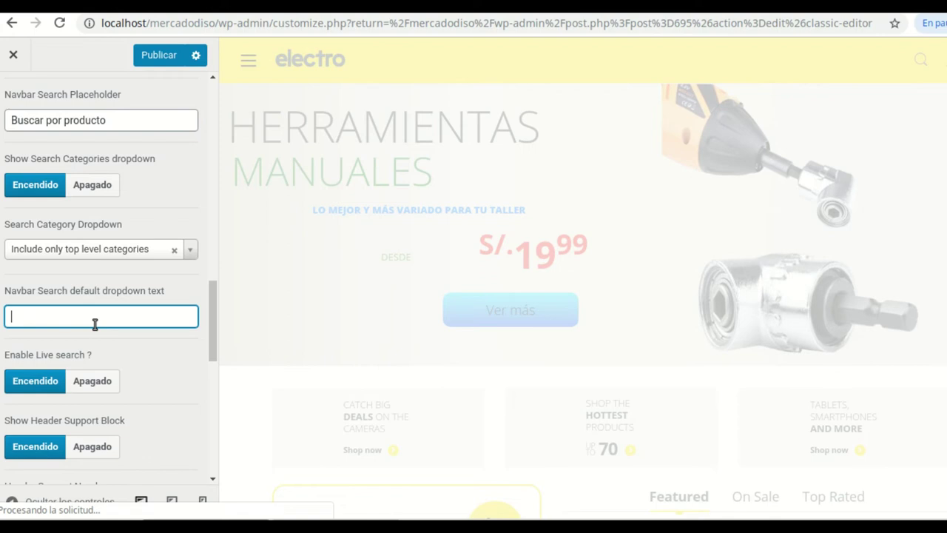
type("Todas las Categorias")
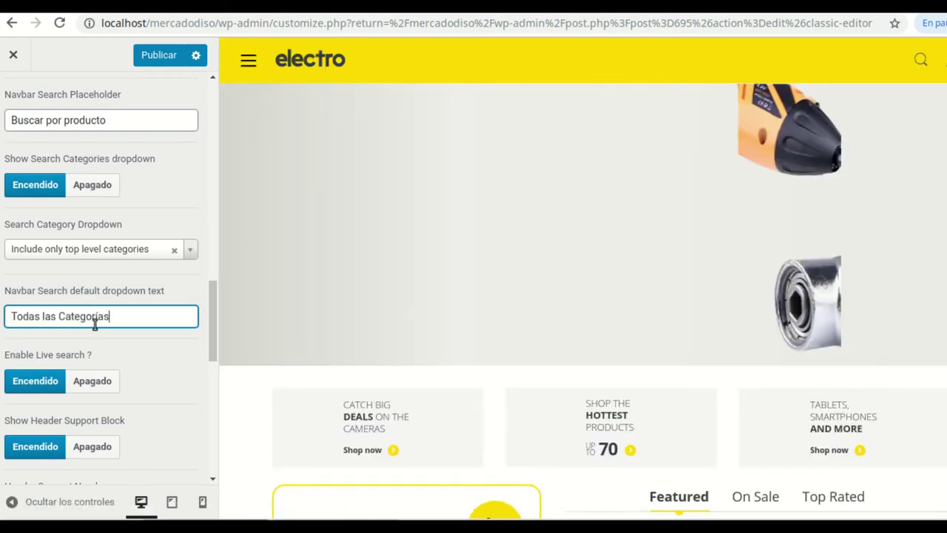
scroll(111, 318, "down", 3)
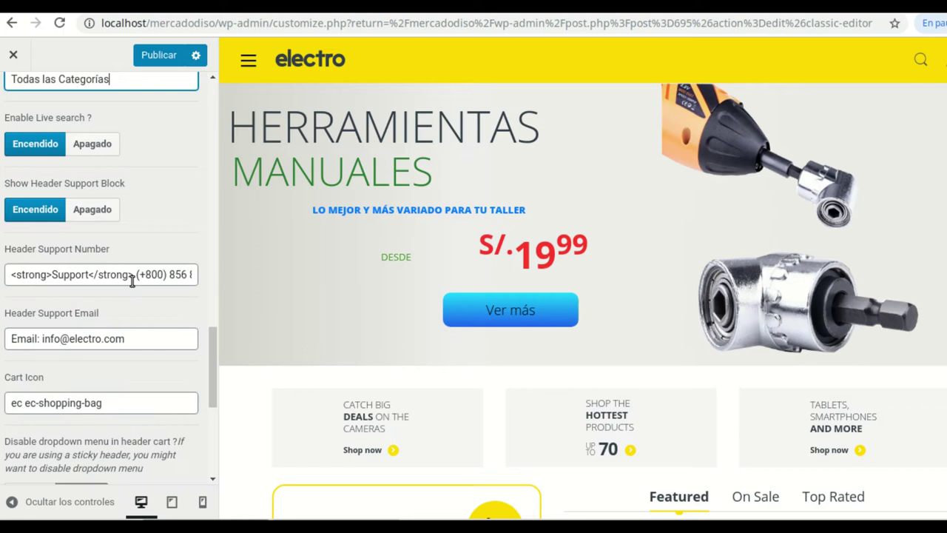
Change the header support label to 'Soporte' and replace the phone number with the new +51 number
left_click(91, 274)
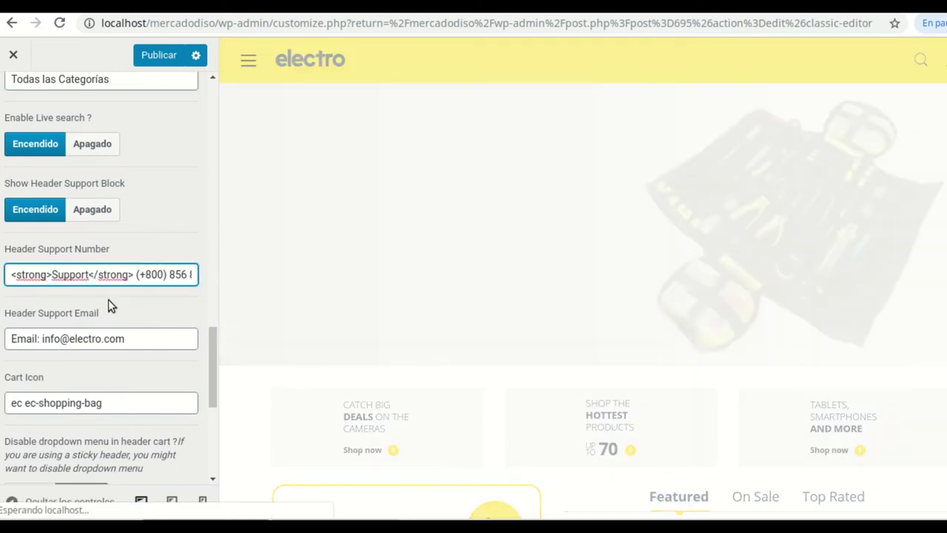
key("BackSpace")
key("BackSpace")
key("BackSpace")
key("BackSpace")
key("BackSpace")
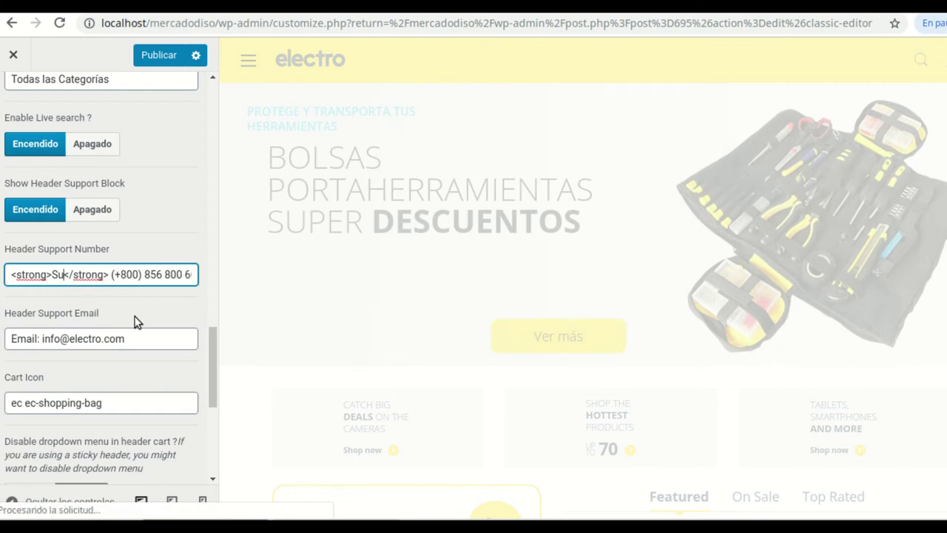
key("BackSpace")
type("oporte")
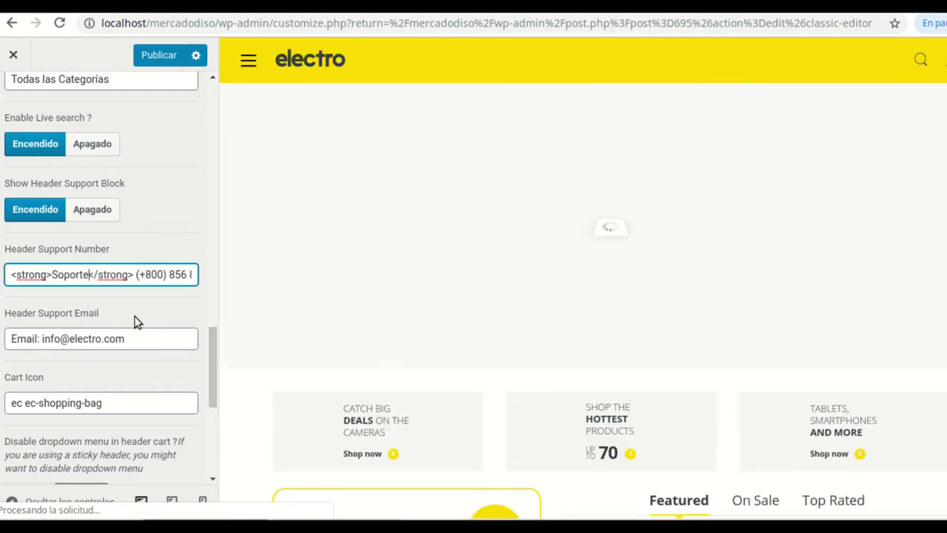
key("Right")
key("Right")
key("Right")
key("Right")
key("Right")
key("Right")
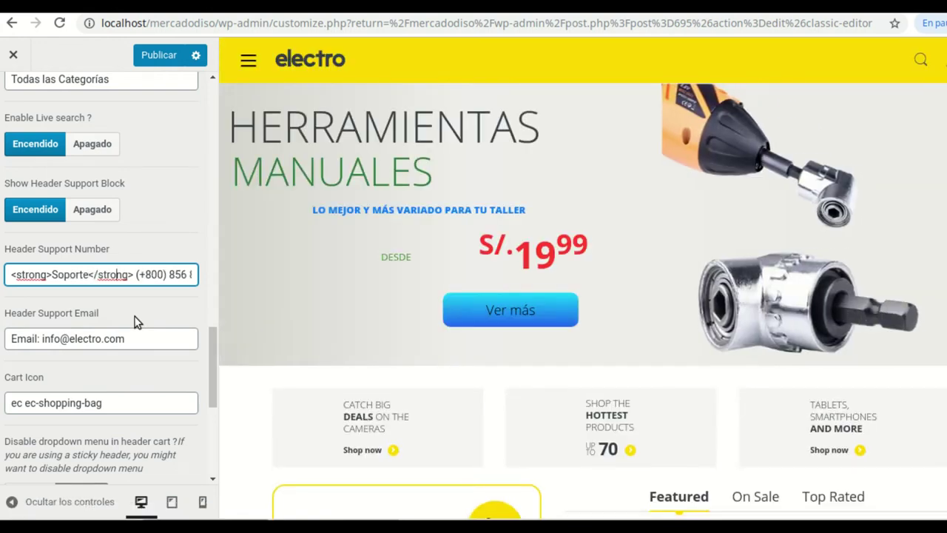
key("BackSpace")
key("BackSpace")
key("BackSpace")
type("51")
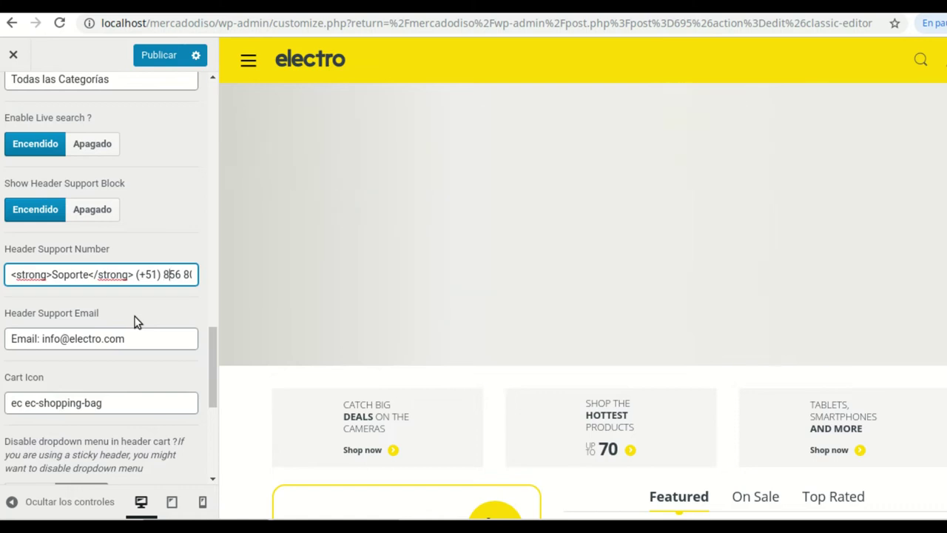
key("End")
key("BackSpace")
key("BackSpace")
key("BackSpace")
key("BackSpace")
key("BackSpace")
key("BackSpace")
key("BackSpace")
key("BackSpace")
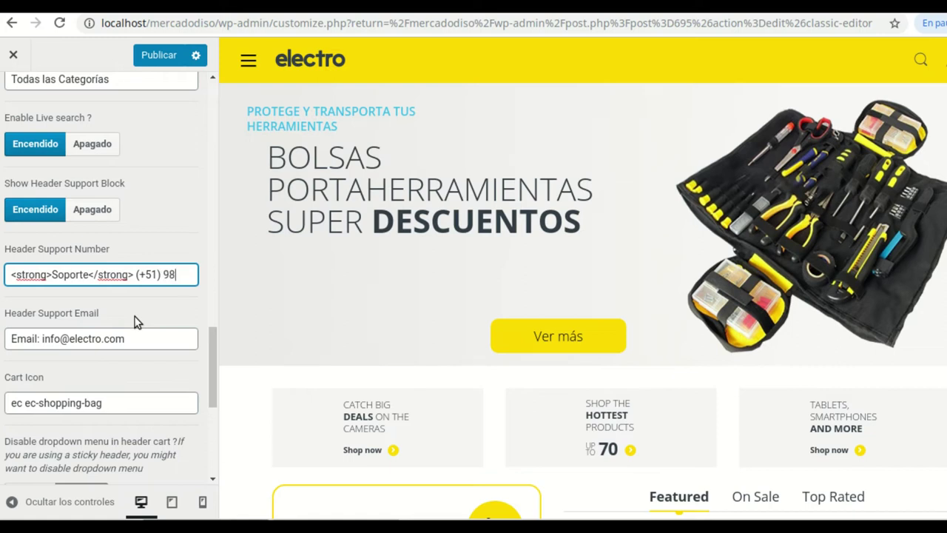
type("0")
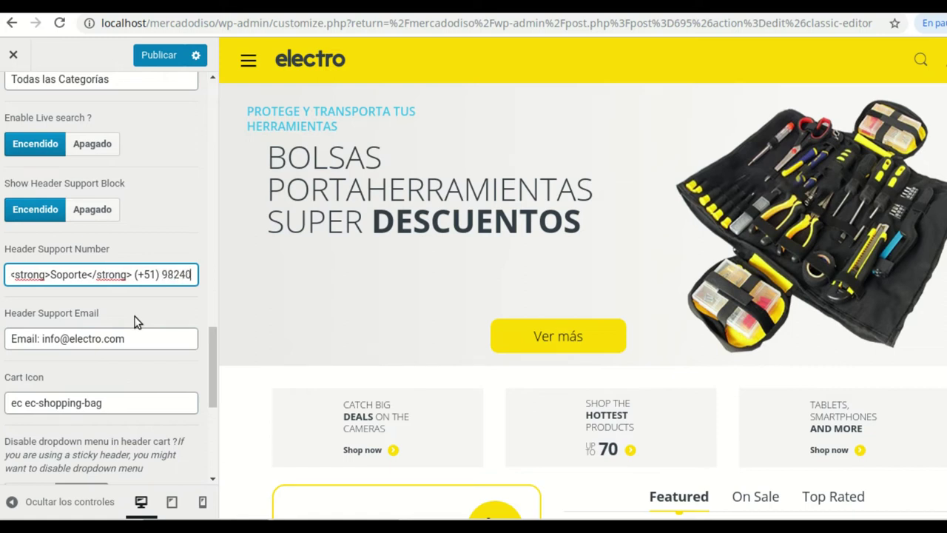
type("881")
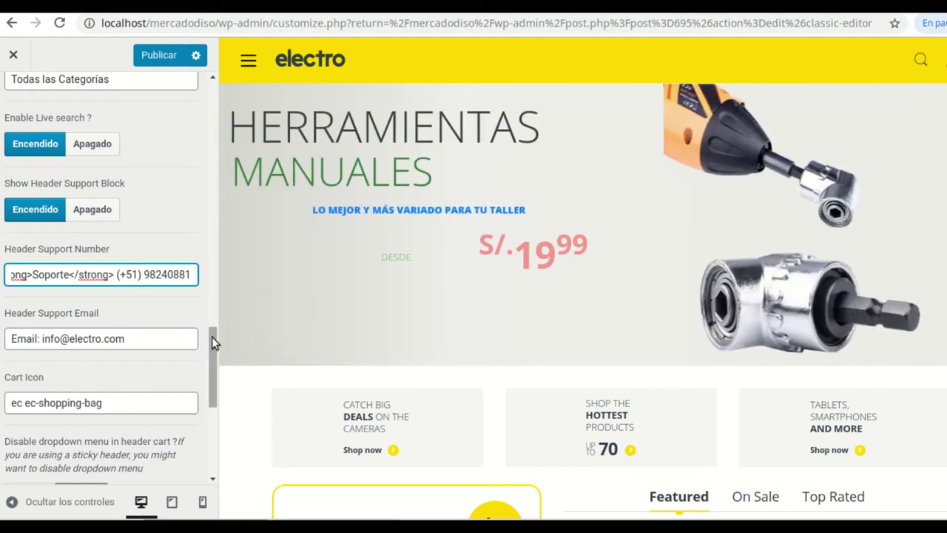
Publish the Customizer header changes to the live storefront
scroll(212, 338, "down", 1)
scroll(135, 344, "down", 5)
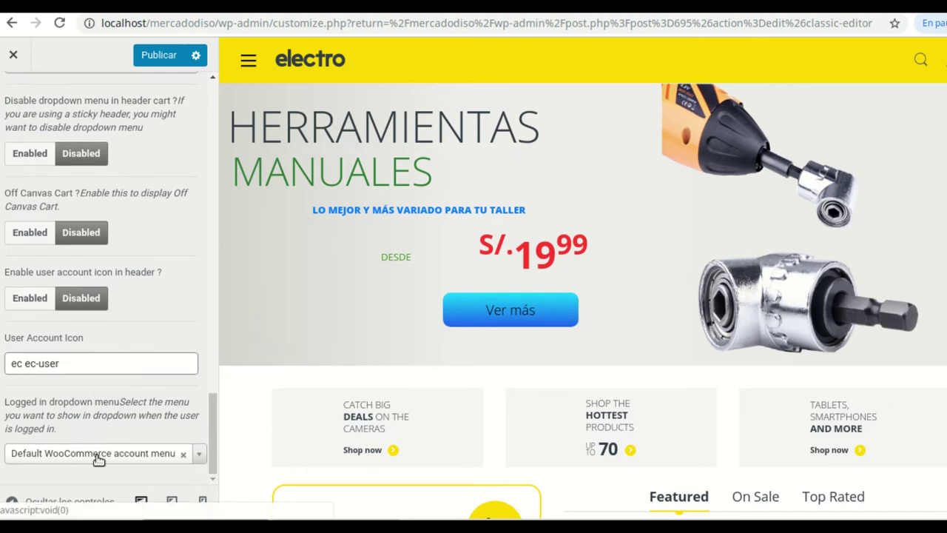
scroll(127, 262, "up", 2)
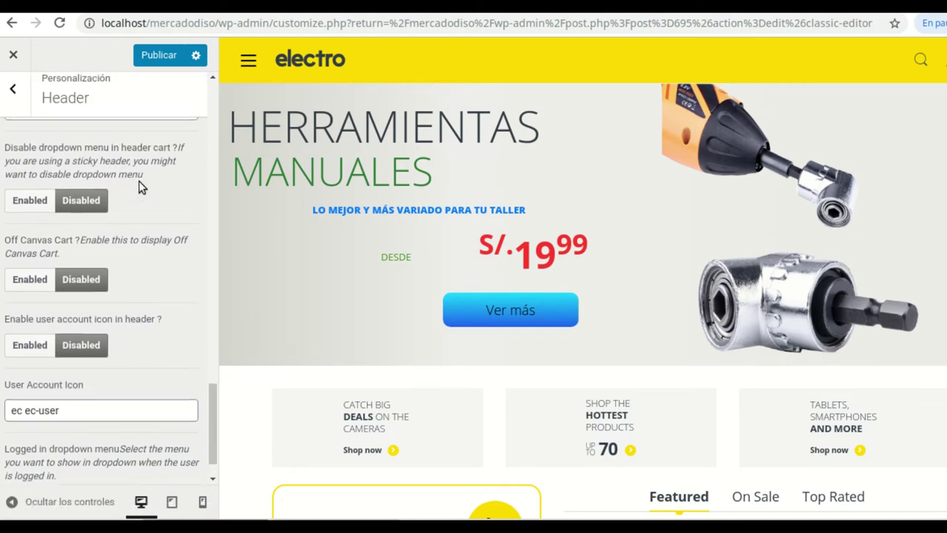
left_click(159, 56)
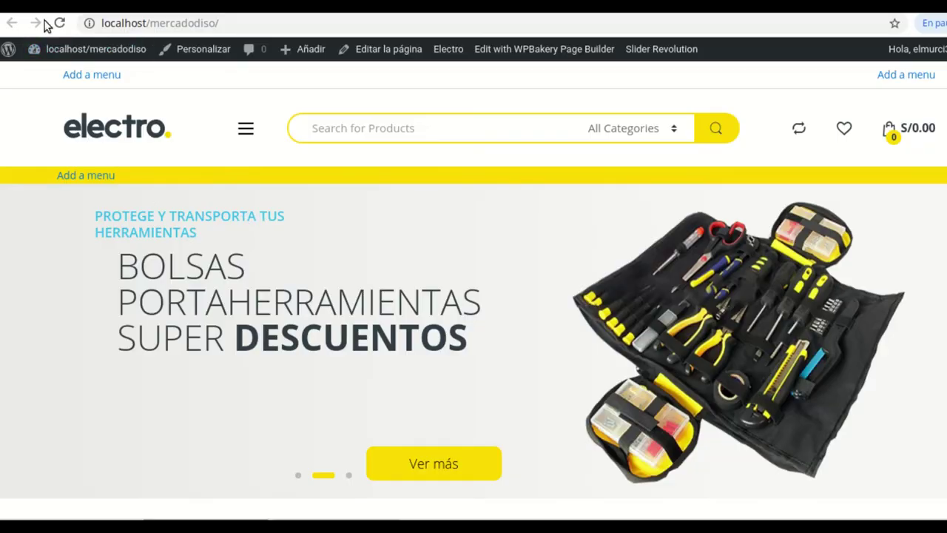
Reload the storefront and check its header shows 'Buscar por producto' and 'Todas las Categorías'
left_click(59, 23)
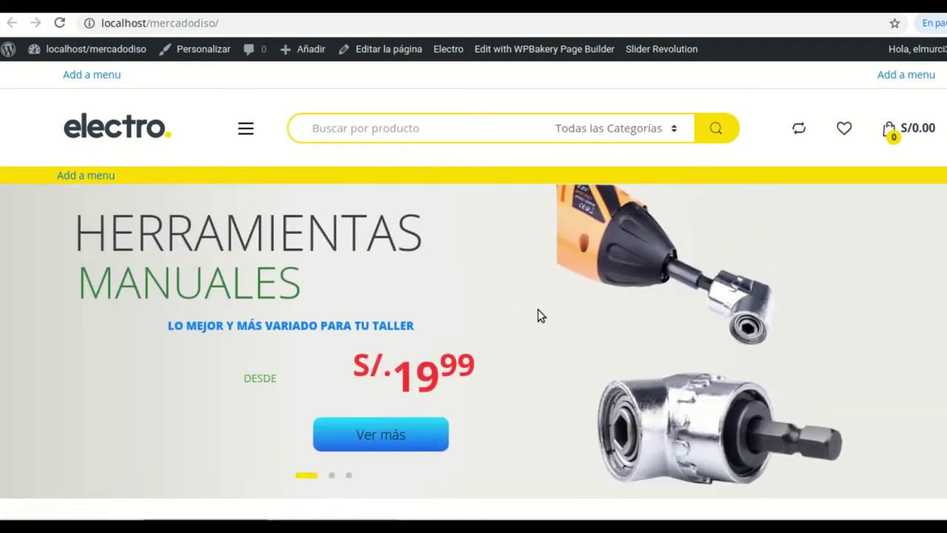
scroll(528, 340, "down", 15)
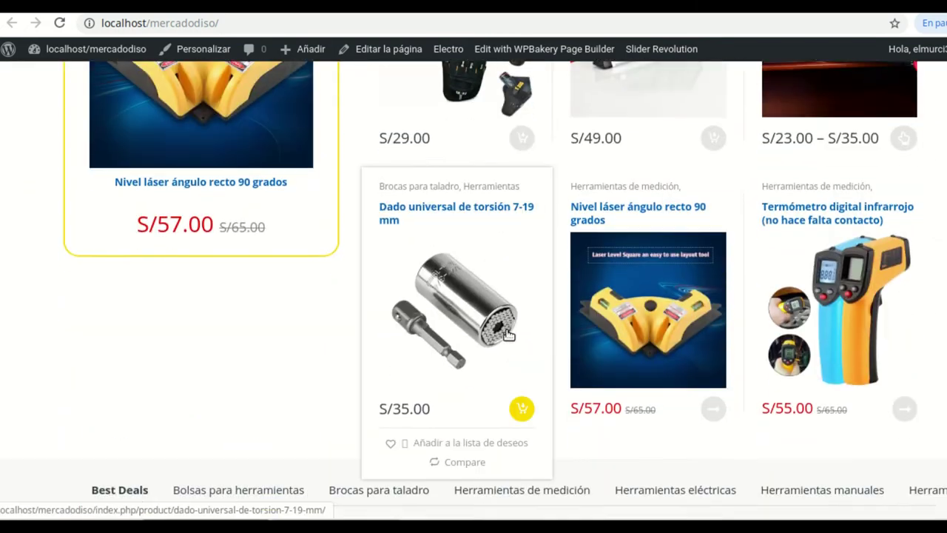
scroll(507, 332, "down", 15)
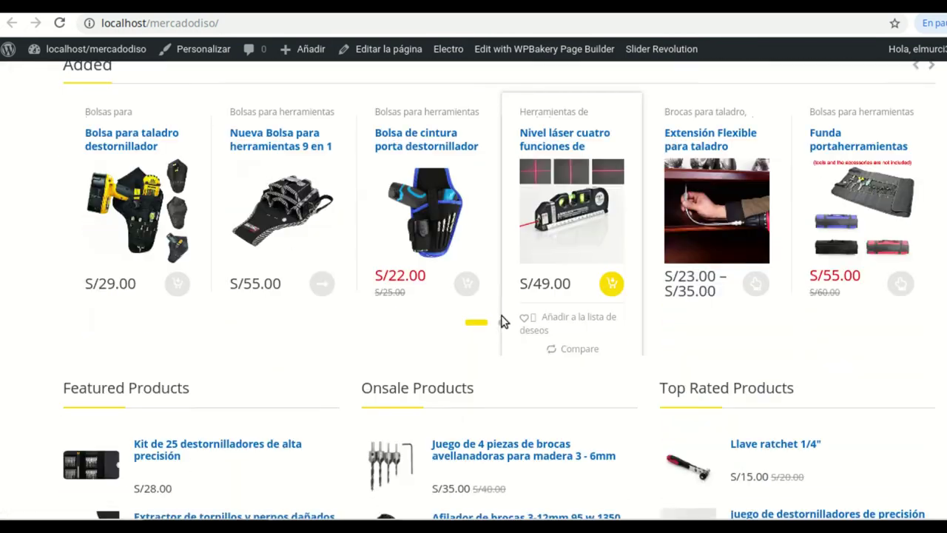
scroll(502, 315, "down", 2)
scroll(481, 332, "up", 3)
scroll(465, 350, "down", 2)
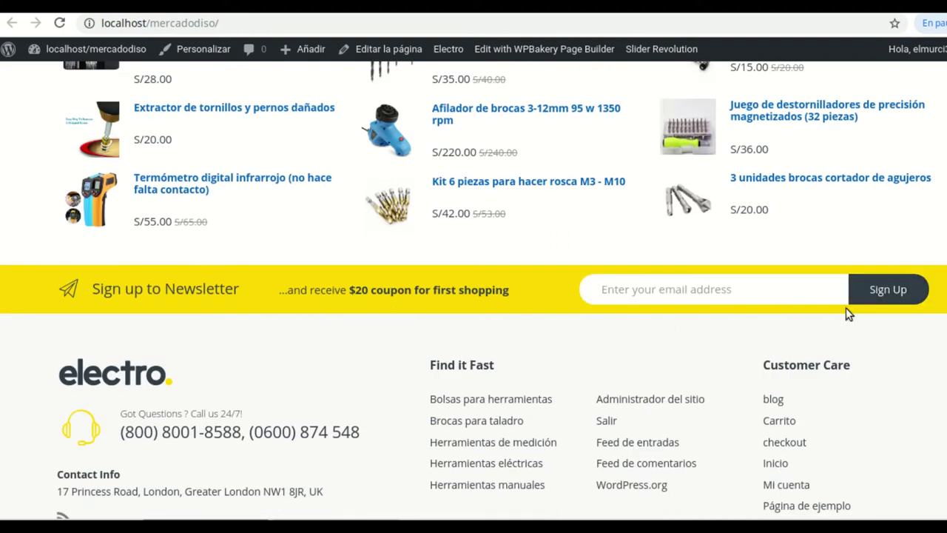
scroll(286, 416, "down", 1)
scroll(311, 401, "up", 6)
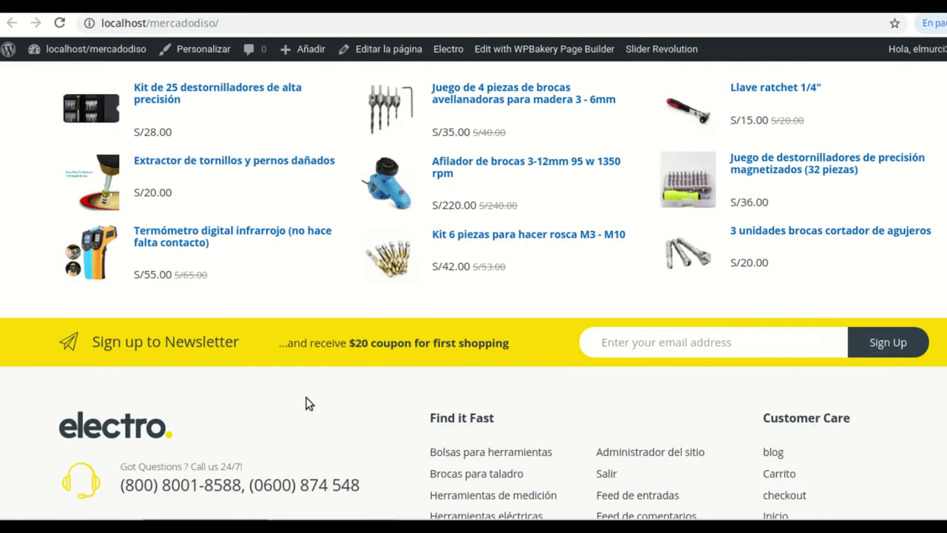
scroll(454, 302, "up", 15)
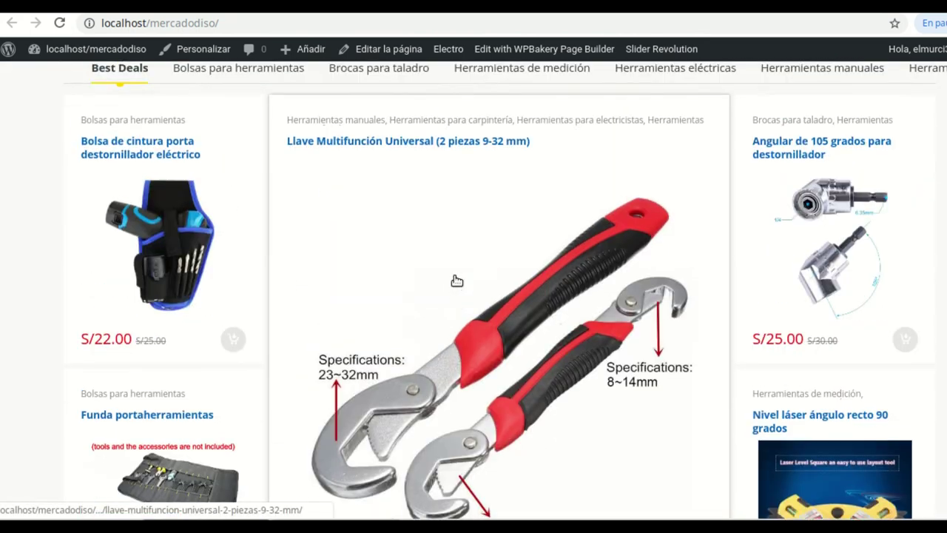
scroll(456, 279, "up", 10)
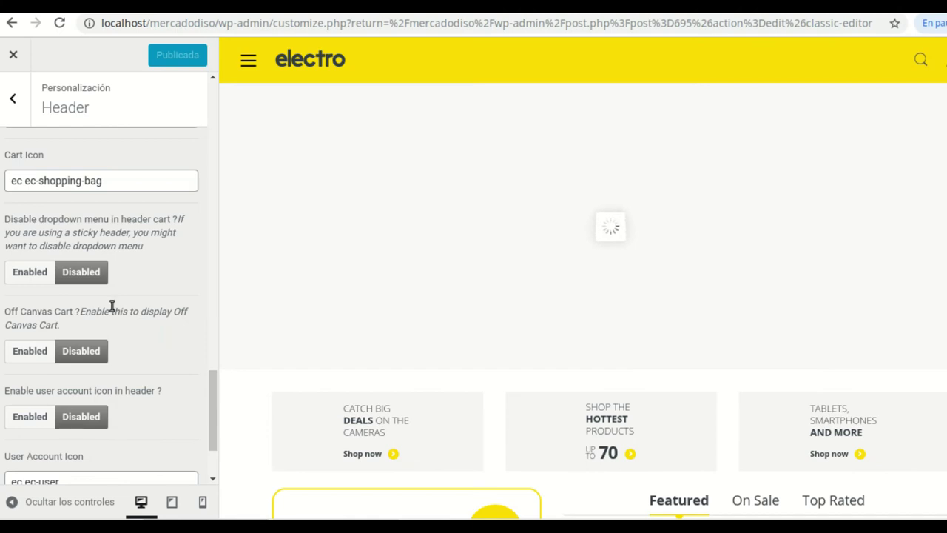
Leave the Header settings and return to the main Customizer list
scroll(165, 400, "down", 3)
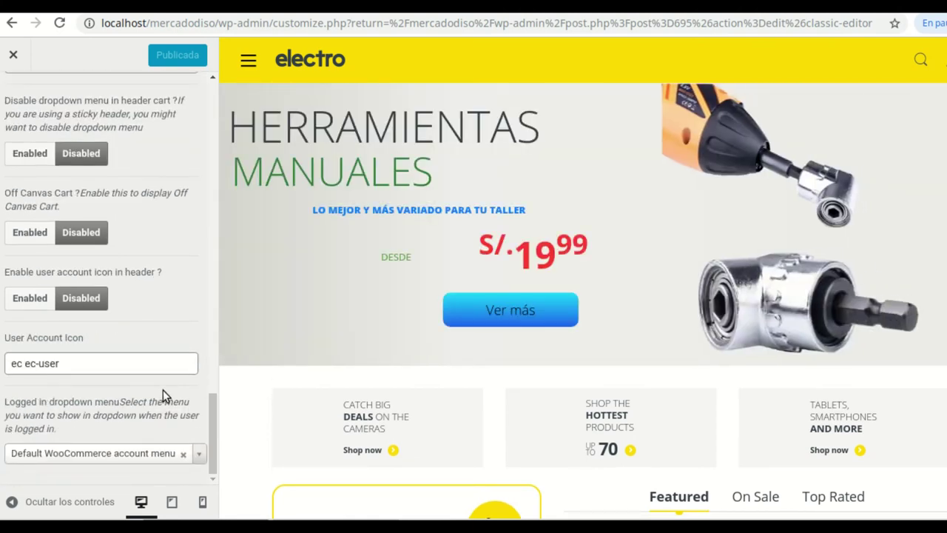
scroll(164, 390, "up", 4)
scroll(163, 384, "up", 1)
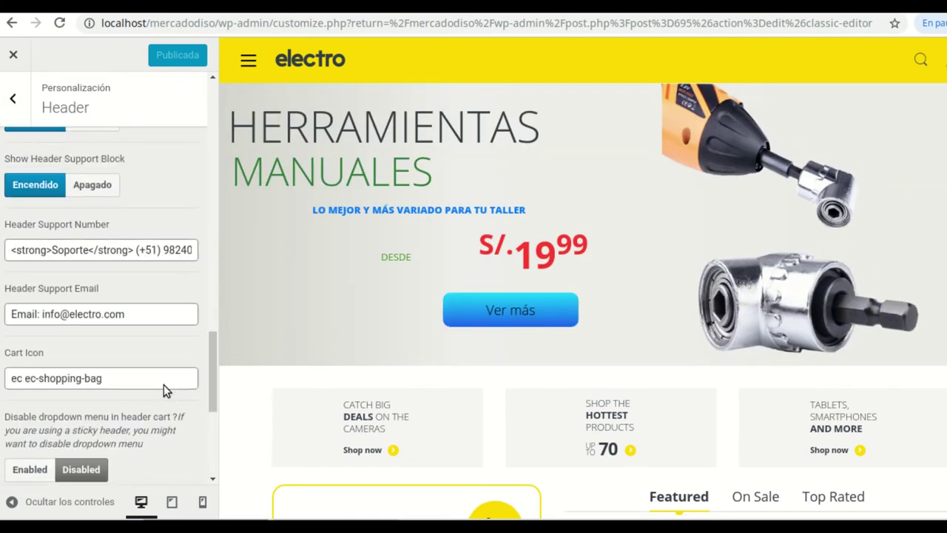
scroll(166, 391, "up", 10)
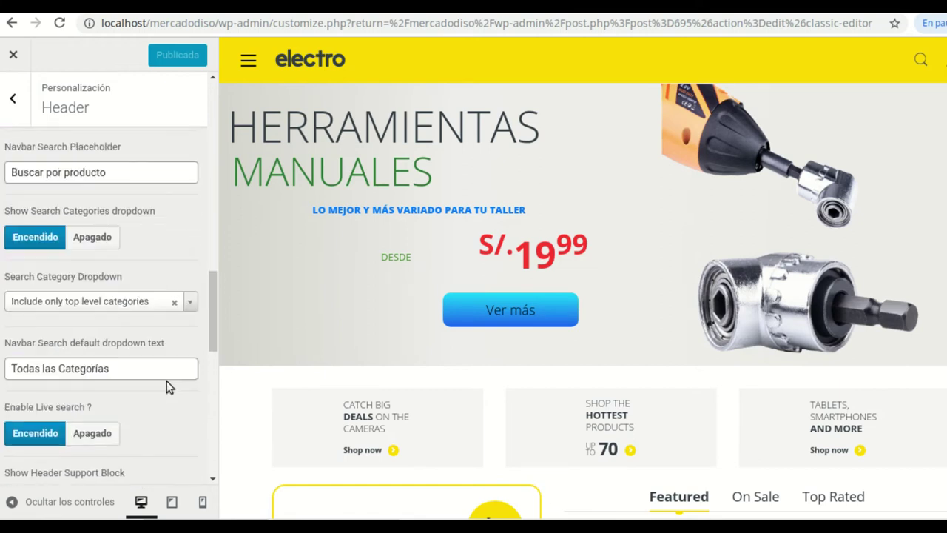
scroll(167, 378, "up", 9)
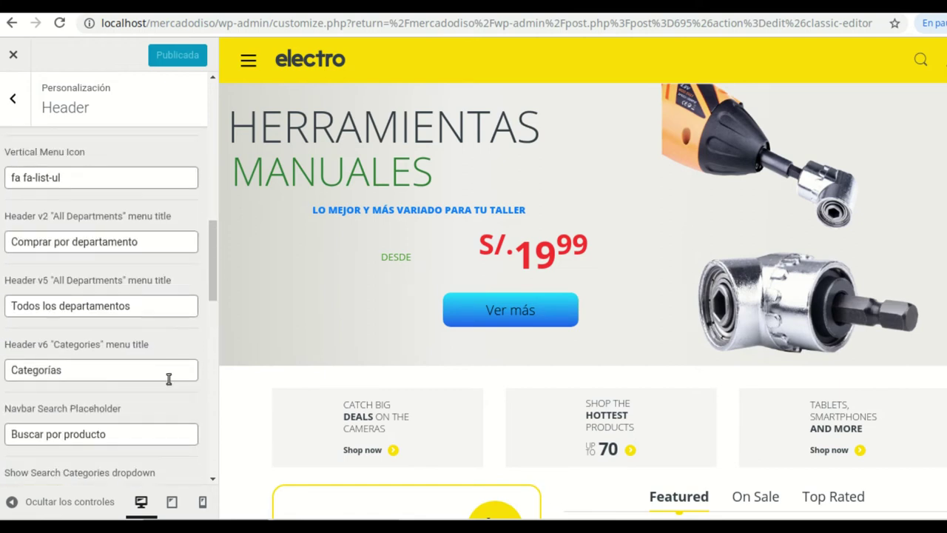
left_click(17, 101)
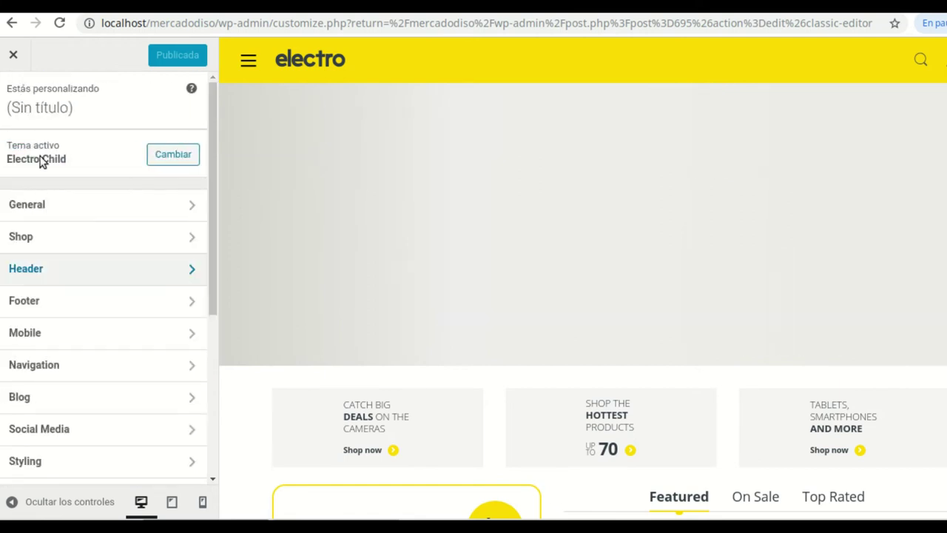
Bring up the Footer settings down to the Newsletter title field
left_click(185, 301)
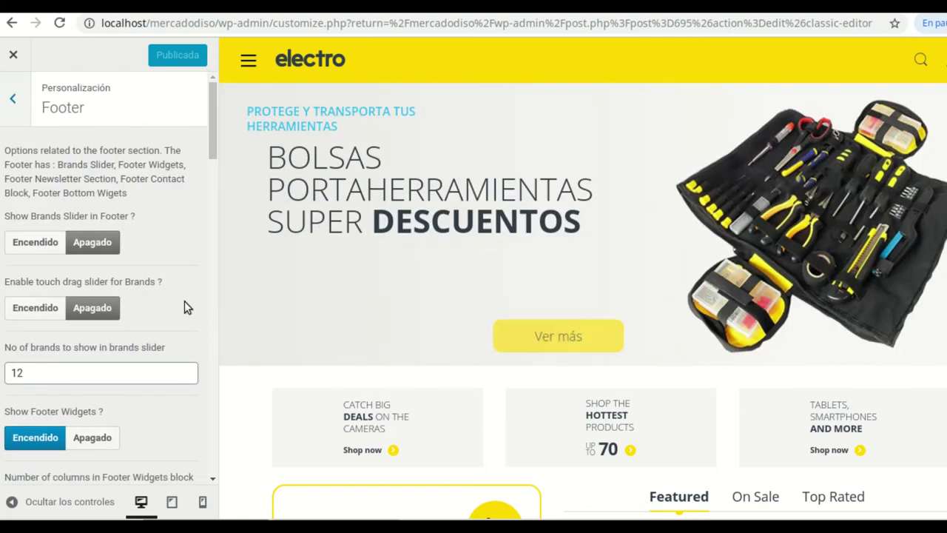
scroll(125, 256, "down", 4)
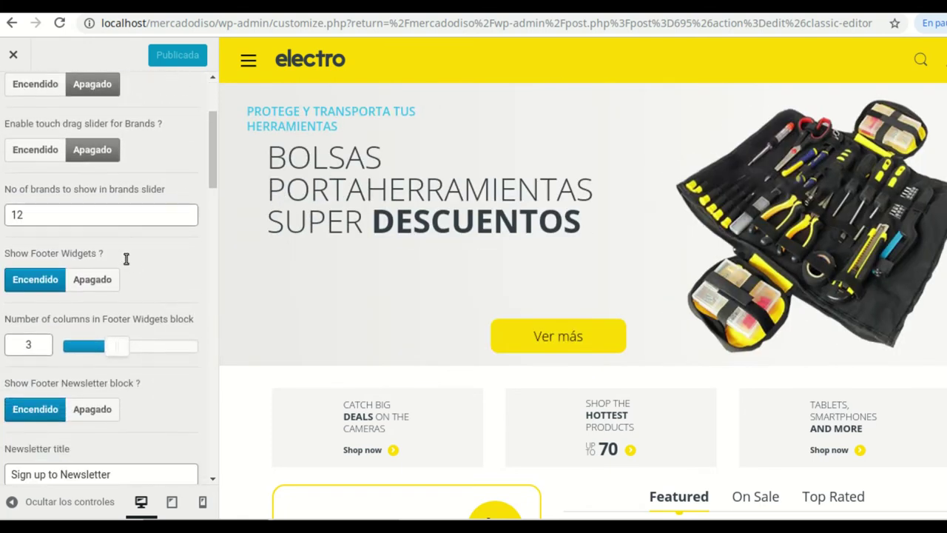
scroll(135, 263, "down", 2)
scroll(135, 355, "down", 2)
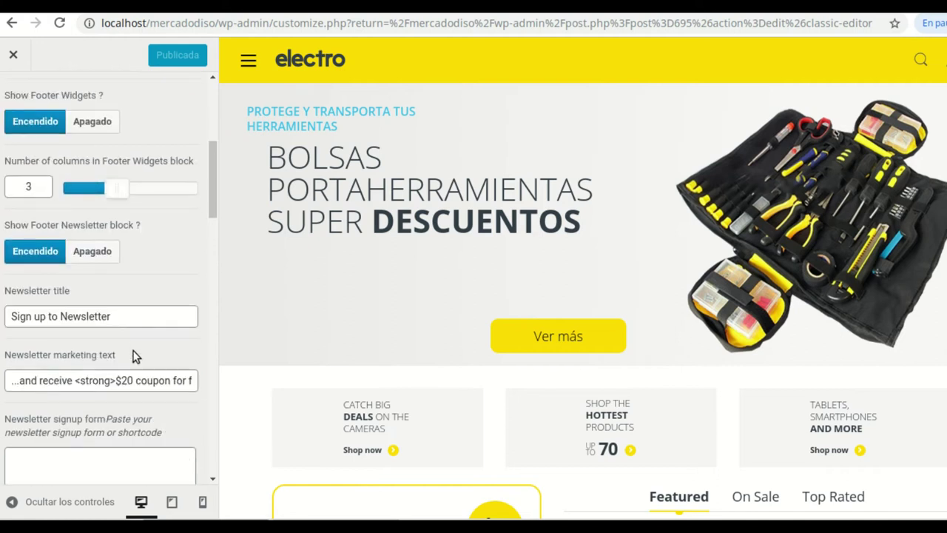
left_click(115, 316)
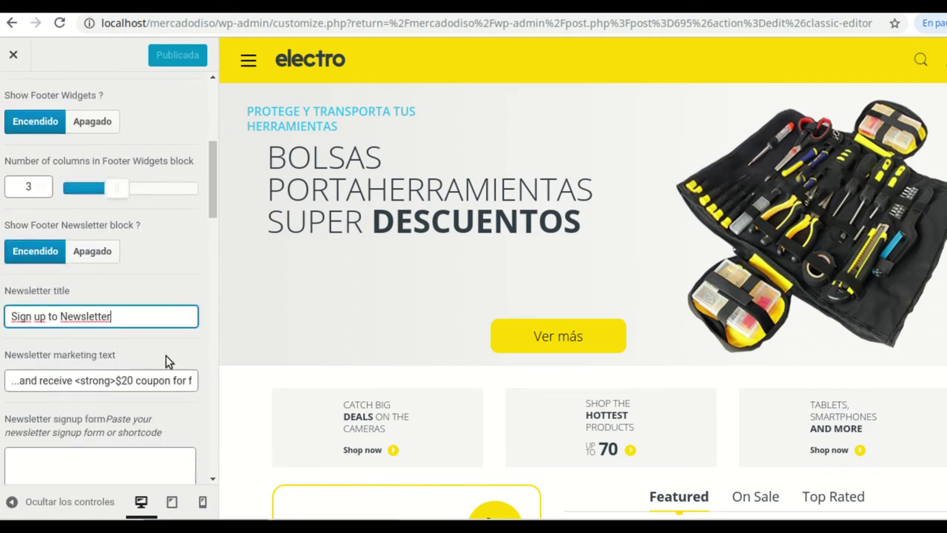
Retitle the newsletter 'Suscribase a nuestro boletín' and begin its marketing text with 'y reciba'
left_click_drag(121, 319, 12, 312)
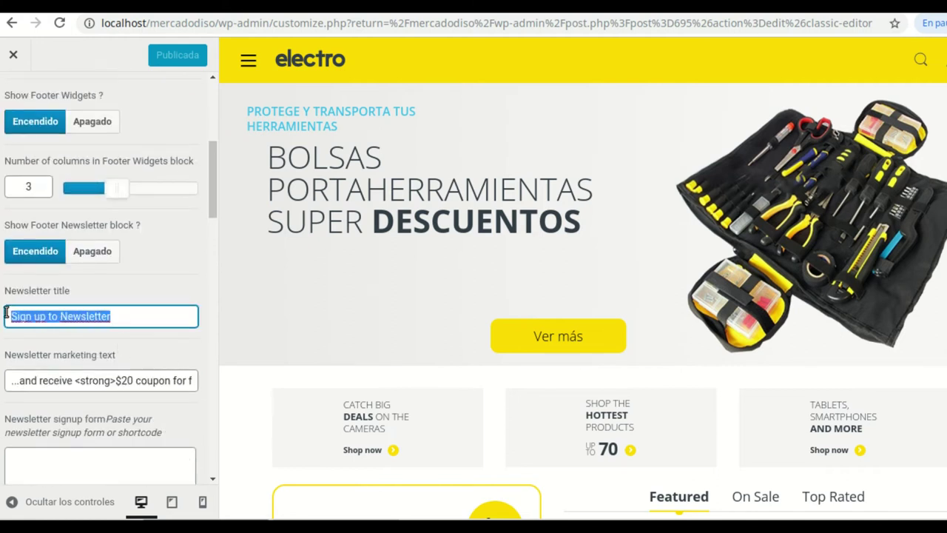
type("Suscribase a nuestro boletin")
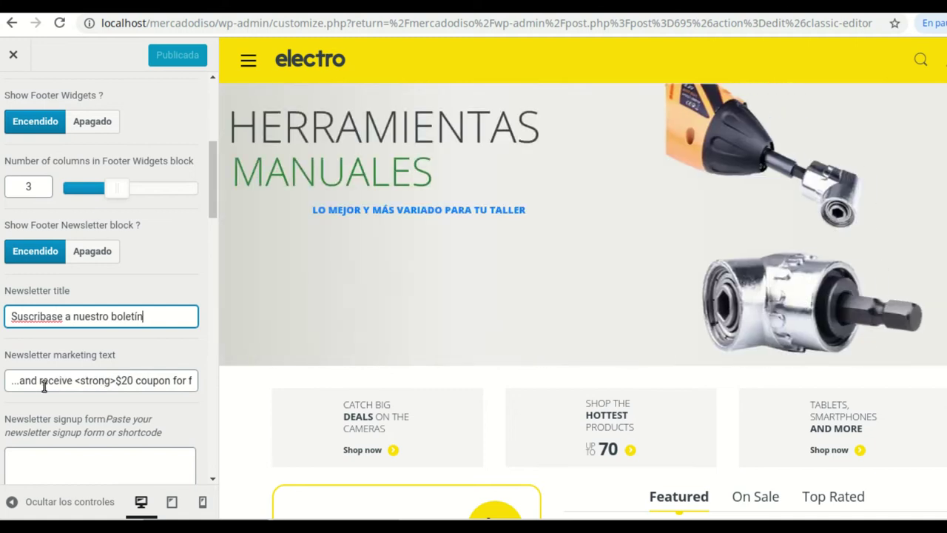
left_click(74, 380)
key("BackSpace")
key("BackSpace")
key("BackSpace")
key("BackSpace")
key("BackSpace")
key("BackSpace")
key("BackSpace")
key("BackSpace")
key("BackSpace")
key("BackSpace")
key("BackSpace")
key("BackSpace")
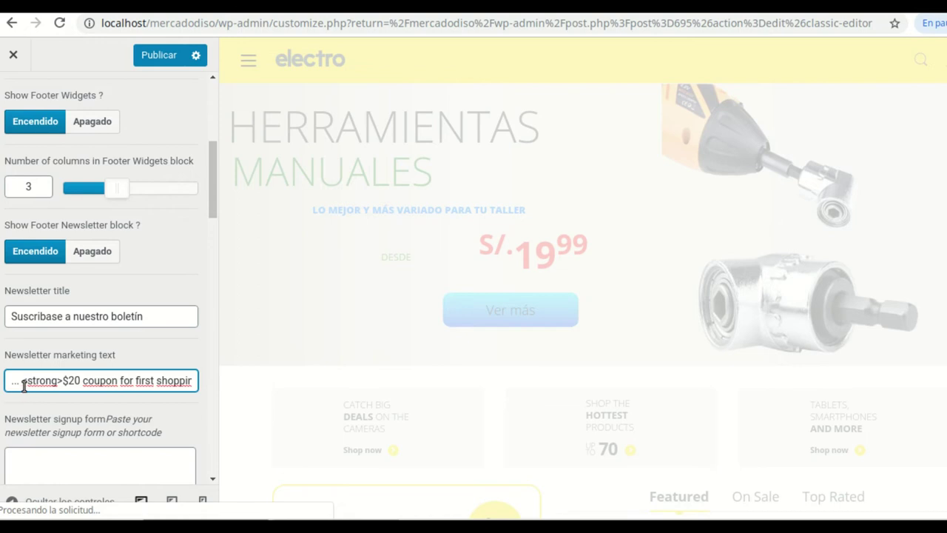
type("y reciba")
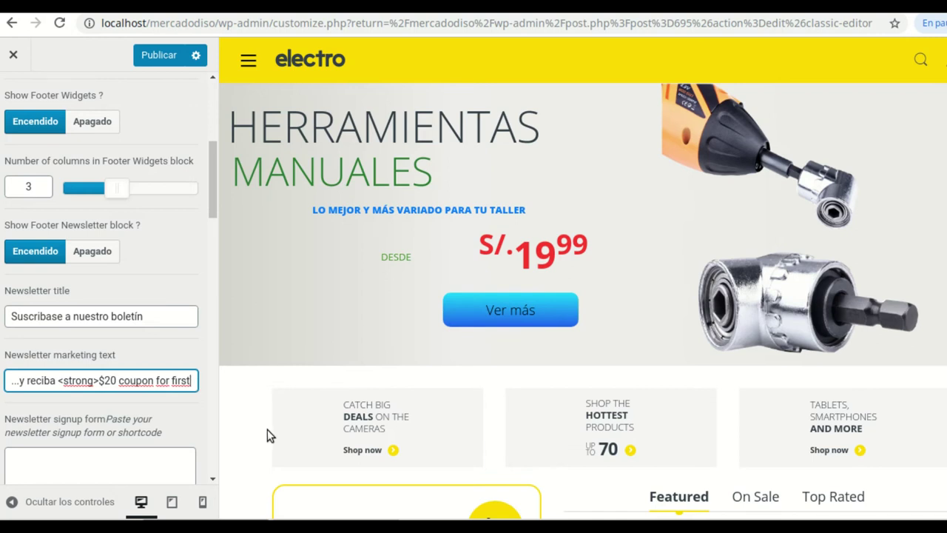
type("shopping</")
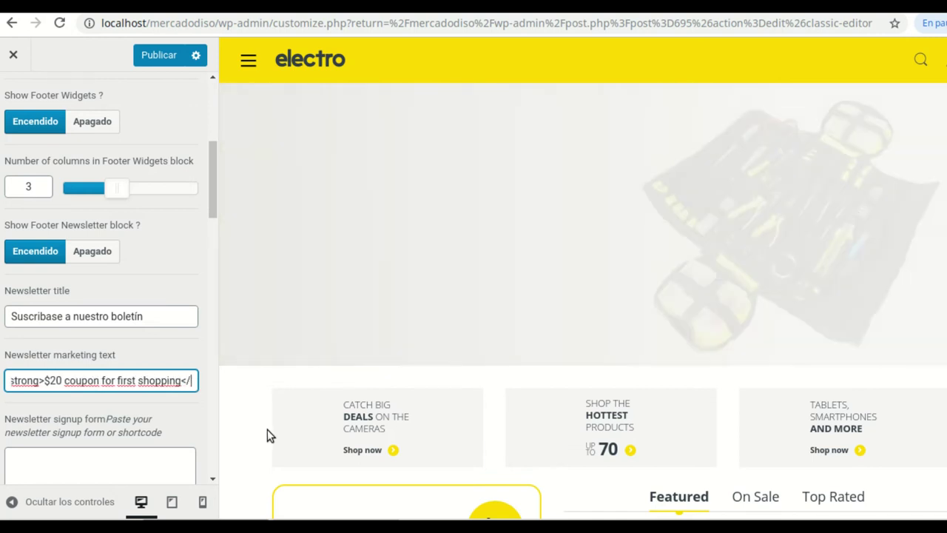
type("strong>")
Make the bold marketing wording read 'un descuento especial en su primera compra'
key("Left")
key("Left")
key("Left")
key("Left")
key("Left")
key("Left")
key("Left")
key("Left")
key("Left")
key("BackSpace")
key("BackSpace")
key("BackSpace")
key("BackSpace")
key("BackSpace")
key("BackSpace")
key("BackSpace")
key("BackSpace")
key("BackSpace")
key("BackSpace")
key("BackSpace")
key("BackSpace")
key("BackSpace")
key("BackSpace")
key("BackSpace")
key("BackSpace")
key("BackSpace")
key("BackSpace")
key("BackSpace")
key("BackSpace")
key("BackSpace")
key("BackSpace")
key("BackSpace")
key("BackSpace")
key("BackSpace")
key("BackSpace")
key("BackSpace")
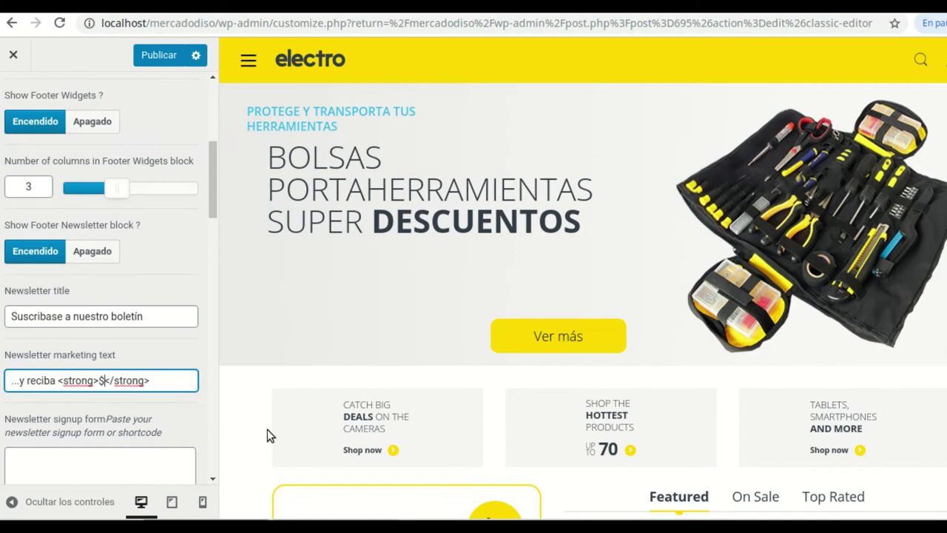
type("un descuent")
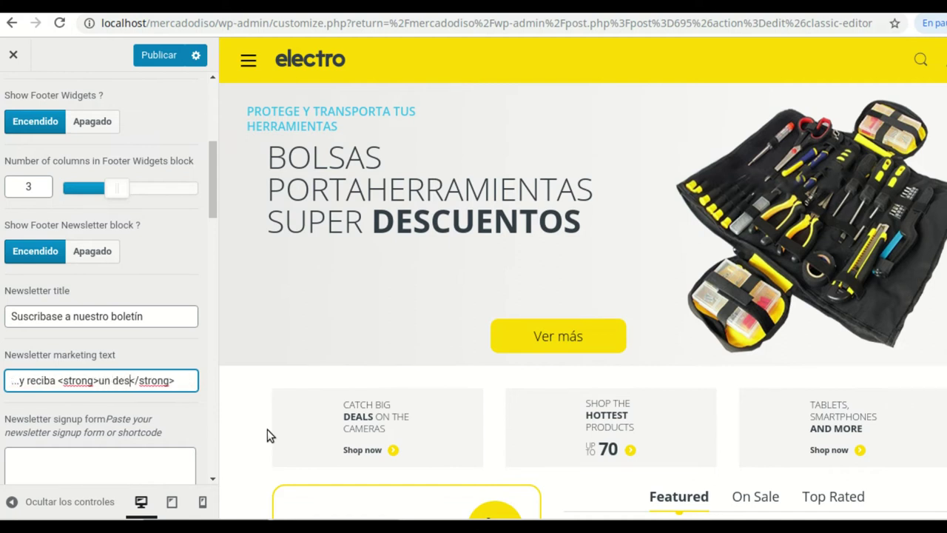
type("o")
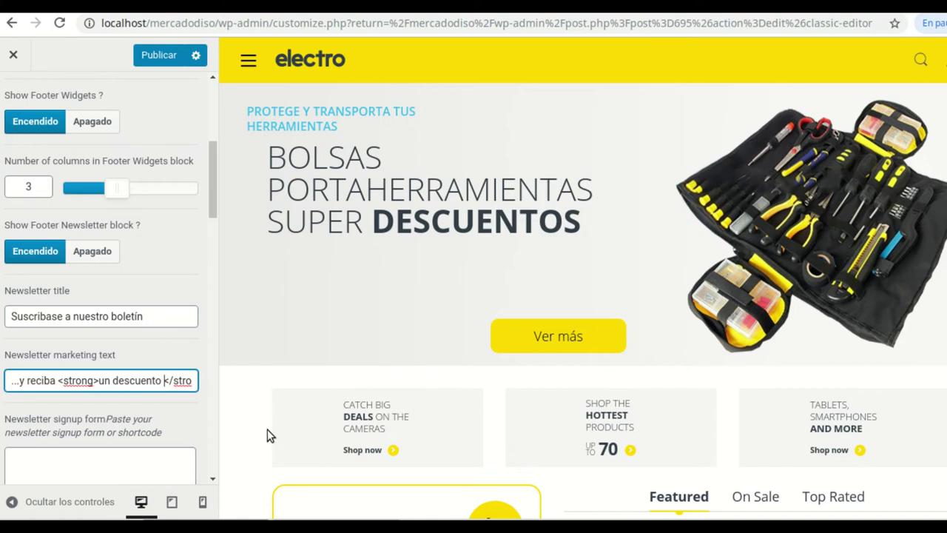
type(" especial en su")
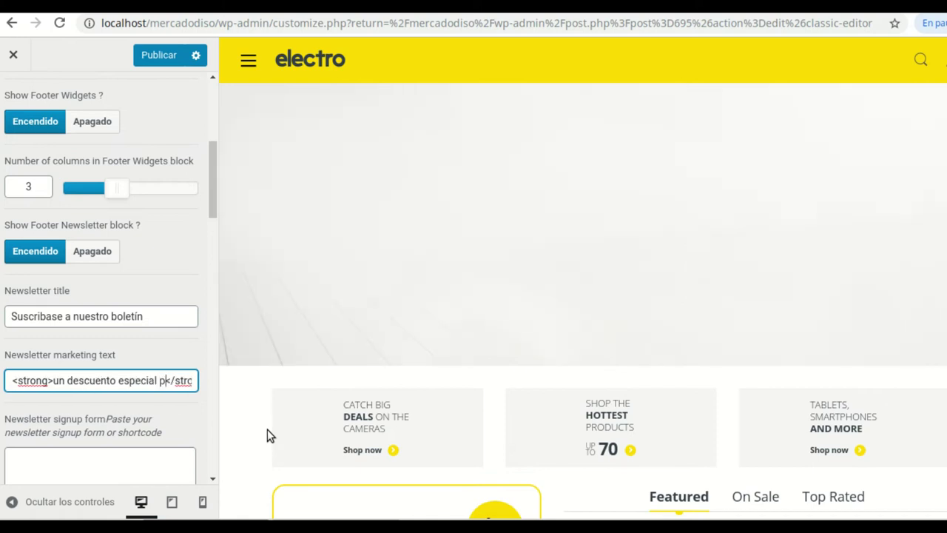
type(" primera c")
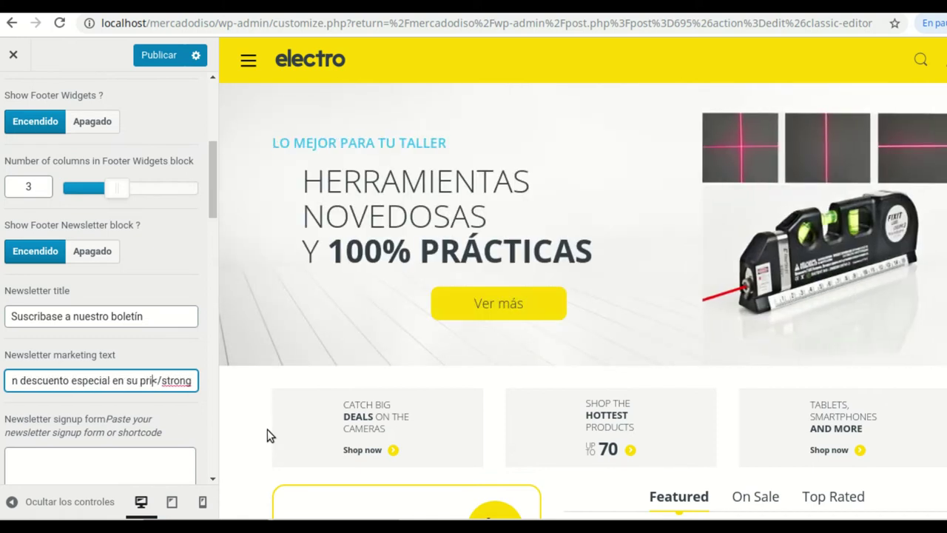
type("ompra")
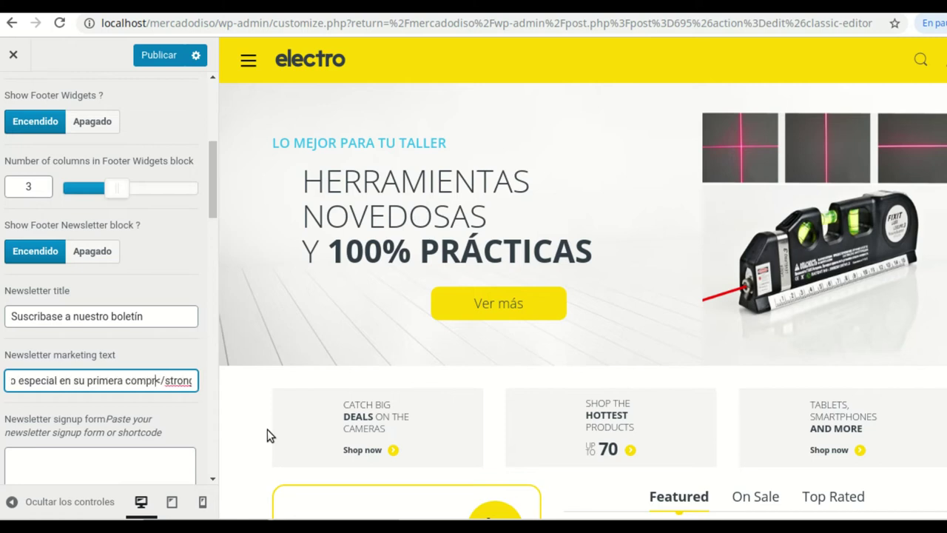
scroll(106, 437, "down", 2)
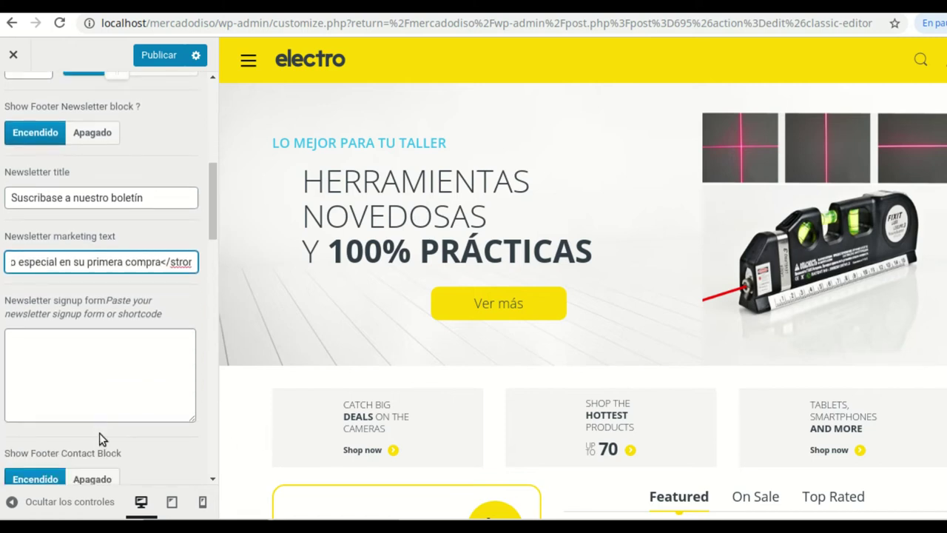
left_click(21, 349)
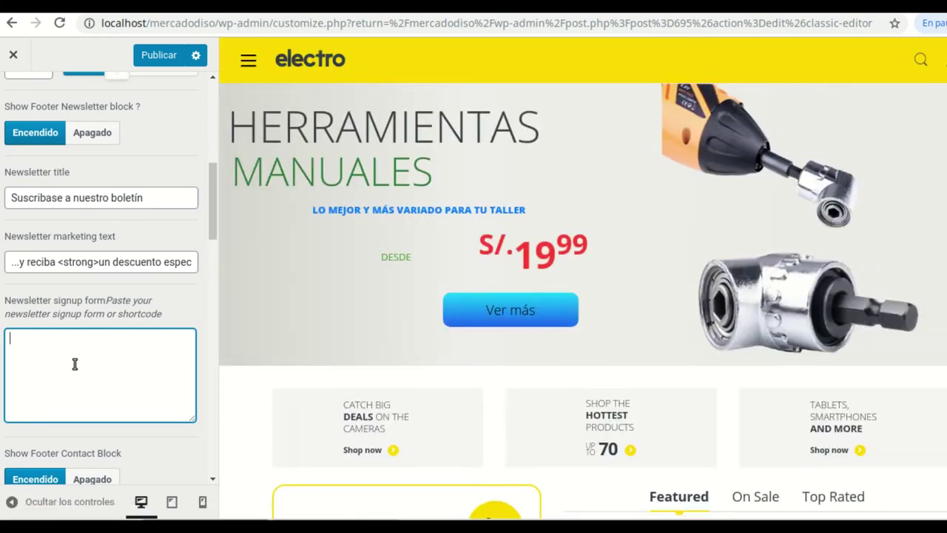
scroll(74, 325, "down", 1)
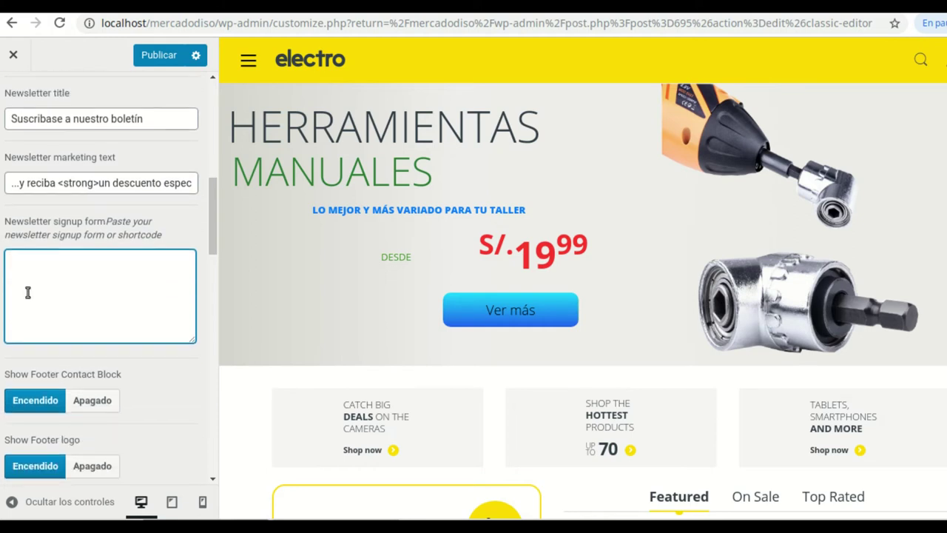
scroll(171, 324, "down", 1)
scroll(153, 323, "down", 2)
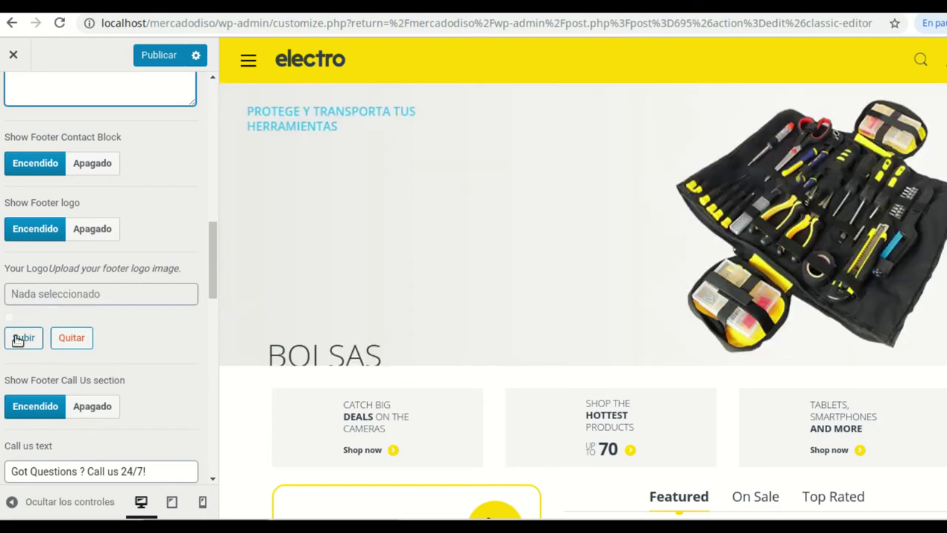
scroll(120, 321, "down", 2)
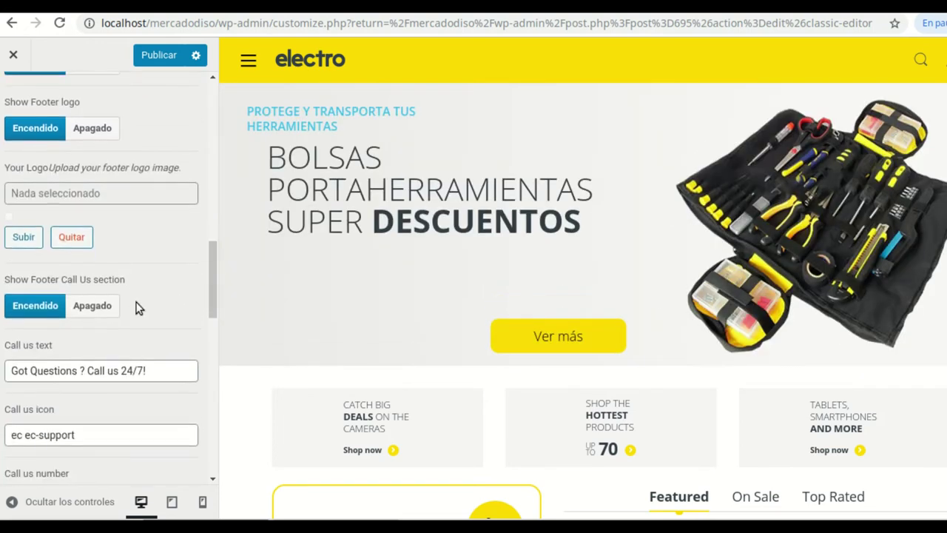
Translate the footer call-us text to 'Alguna pregunta? Llamenos 24/7!'
left_click(81, 315)
key("BackSpace")
key("BackSpace")
key("BackSpace")
key("BackSpace")
key("BackSpace")
key("BackSpace")
key("BackSpace")
key("BackSpace")
key("BackSpace")
key("BackSpace")
key("BackSpace")
key("BackSpace")
key("BackSpace")
key("BackSpace")
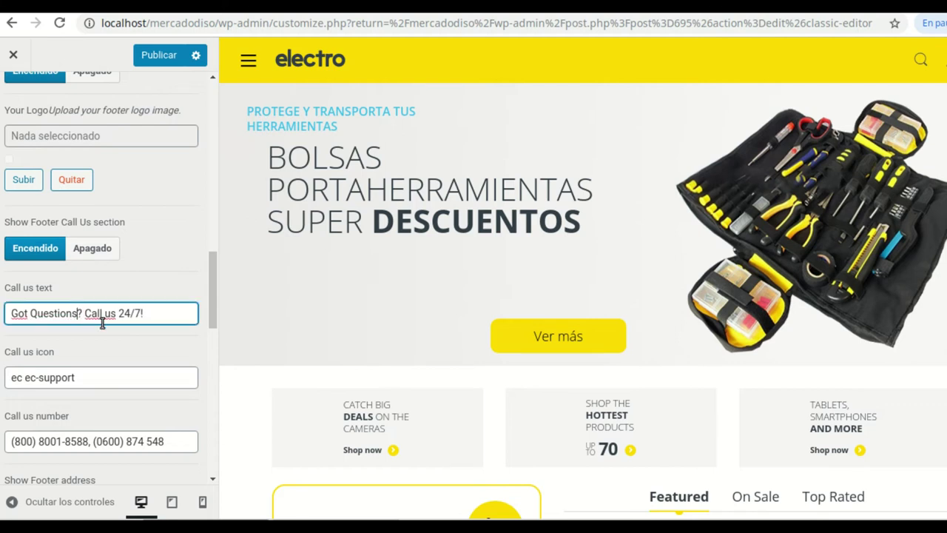
type("Algun")
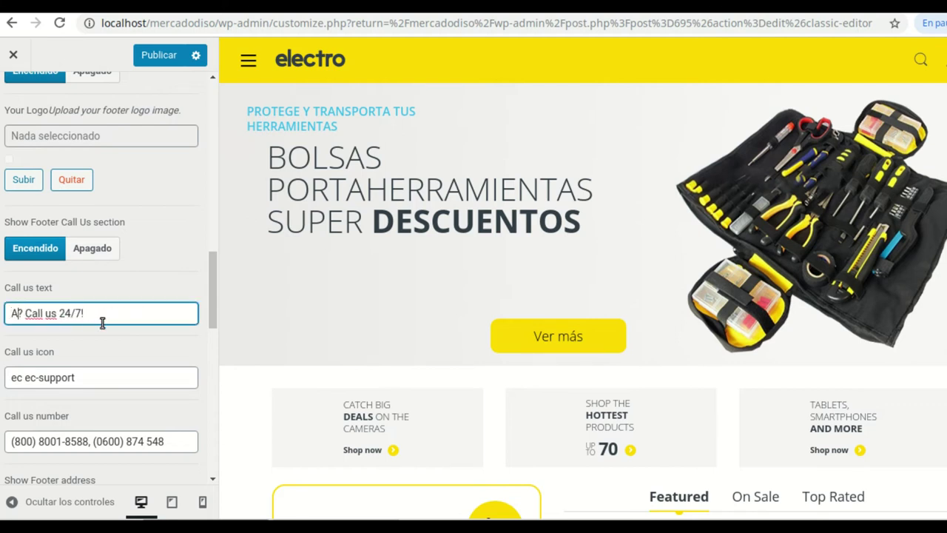
type("a pre")
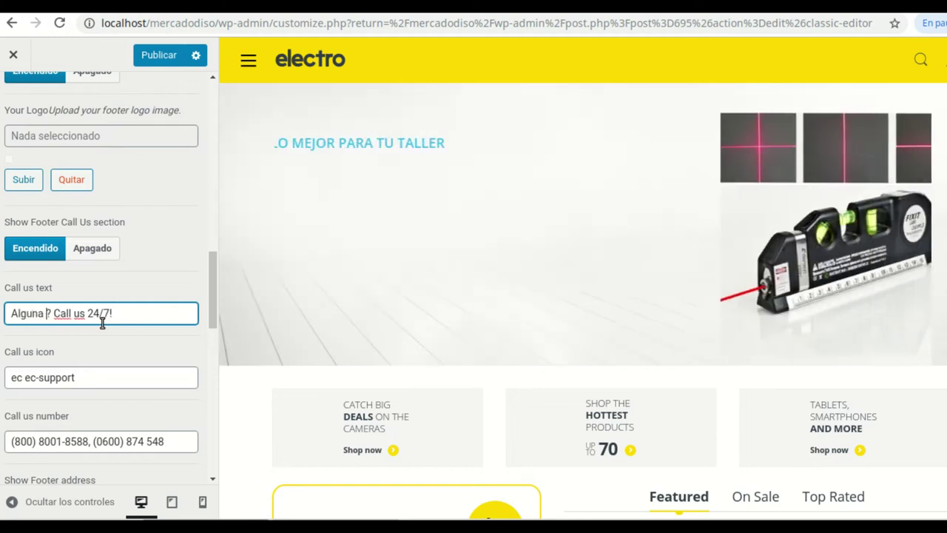
type("ta")
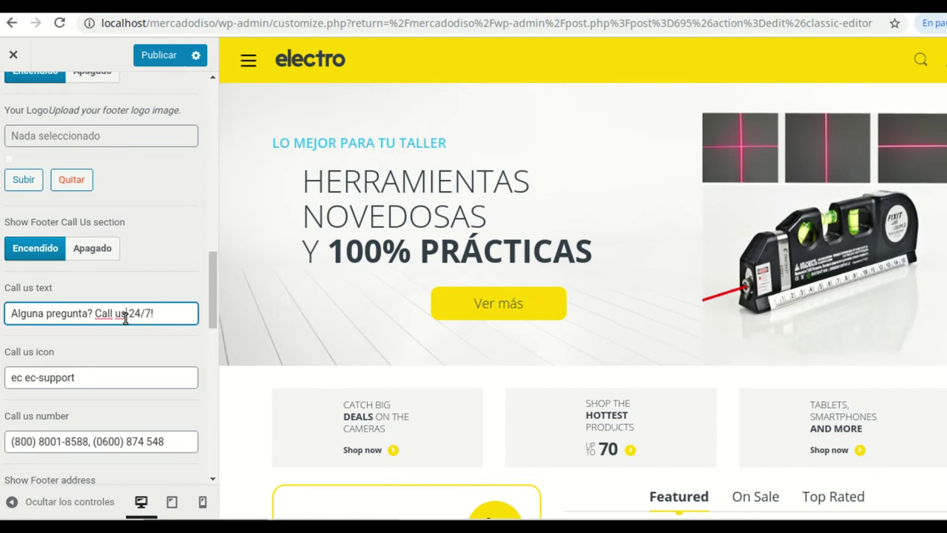
key("BackSpace")
key("BackSpace")
key("BackSpace")
key("BackSpace")
key("BackSpace")
key("BackSpace")
key("BackSpace")
type("La")
key("BackSpace")
type("lamenos")
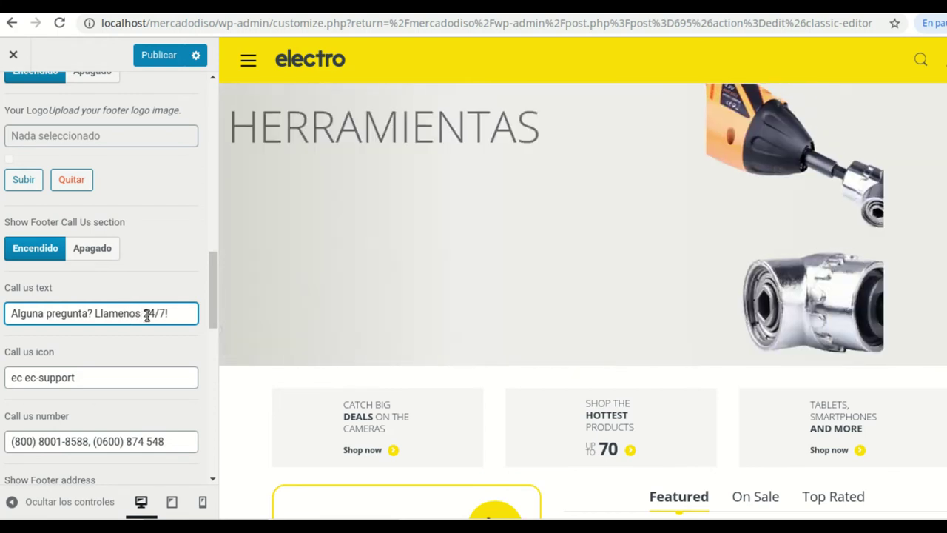
Replace the old Call us numbers with the store's new phone number
scroll(135, 392, "down", 1)
left_click_drag(182, 362, 7, 347)
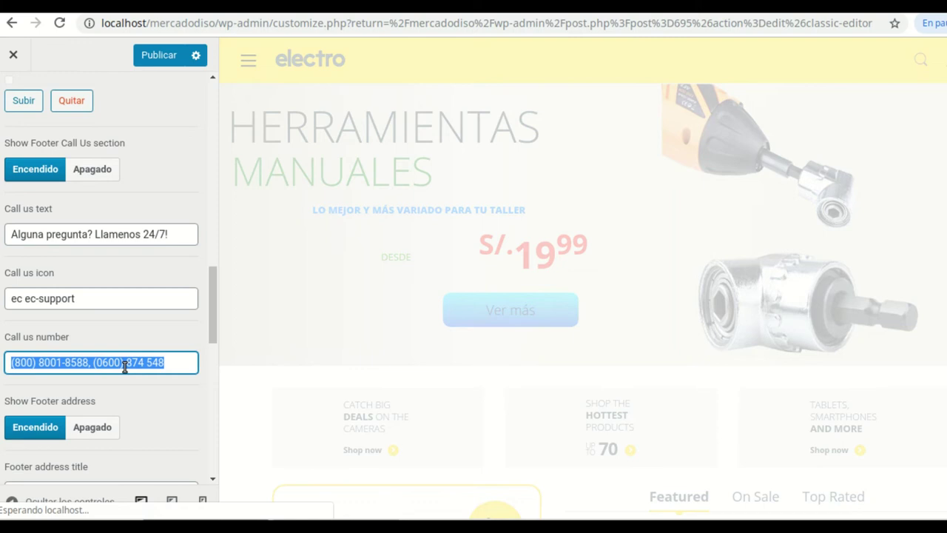
left_click(170, 363)
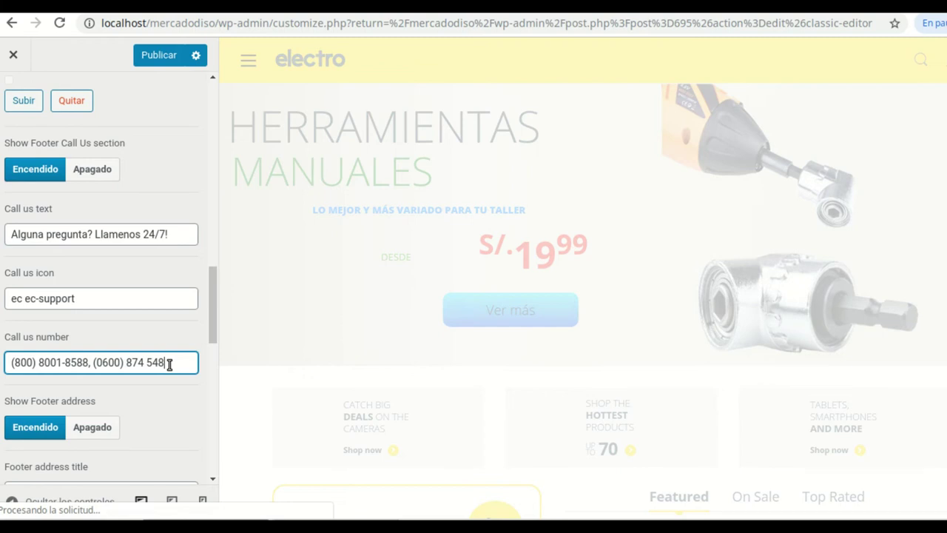
key("BackSpace")
key("BackSpace")
key("BackSpace")
key("BackSpace")
key("BackSpace")
key("BackSpace")
key("BackSpace")
key("BackSpace")
key("BackSpace")
key("BackSpace")
key("BackSpace")
key("BackSpace")
key("BackSpace")
key("BackSpace")
key("BackSpace")
key("BackSpace")
key("BackSpace")
key("BackSpace")
key("BackSpace")
key("BackSpace")
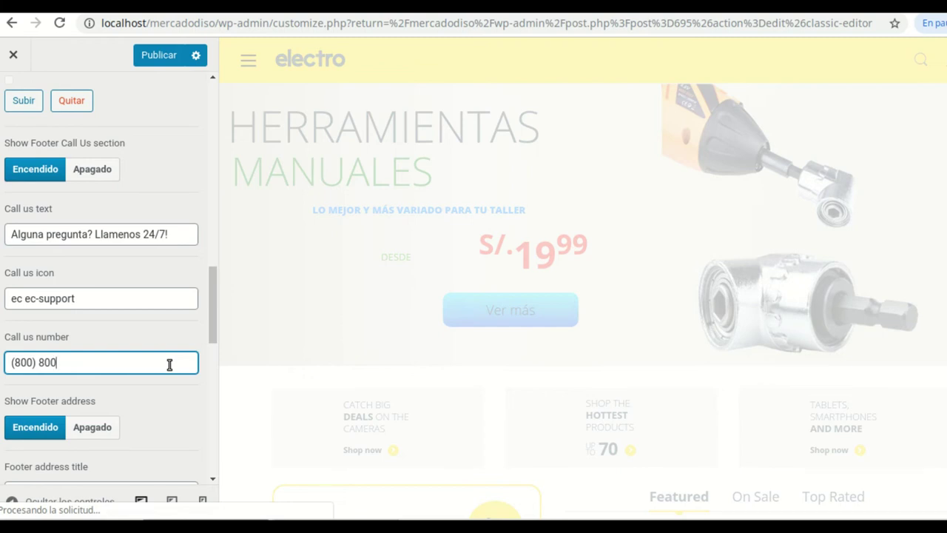
key("BackSpace")
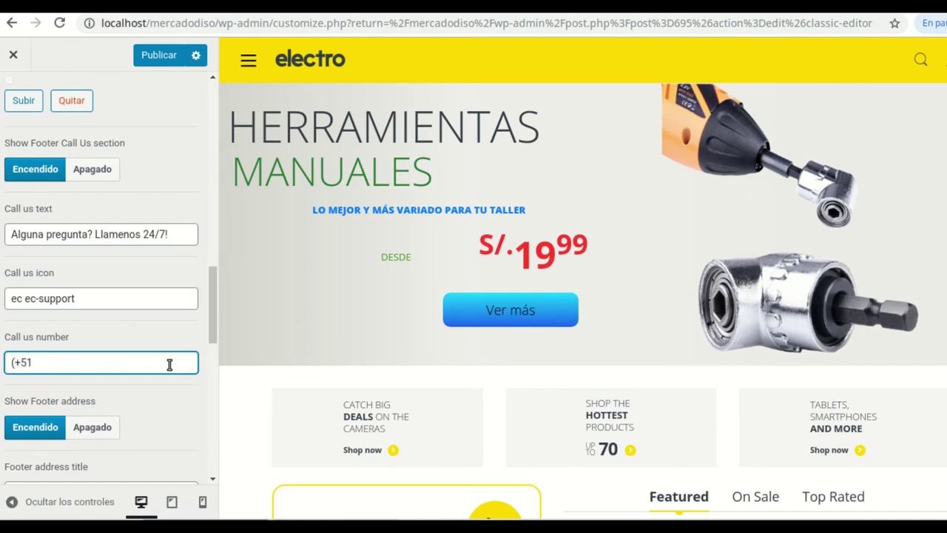
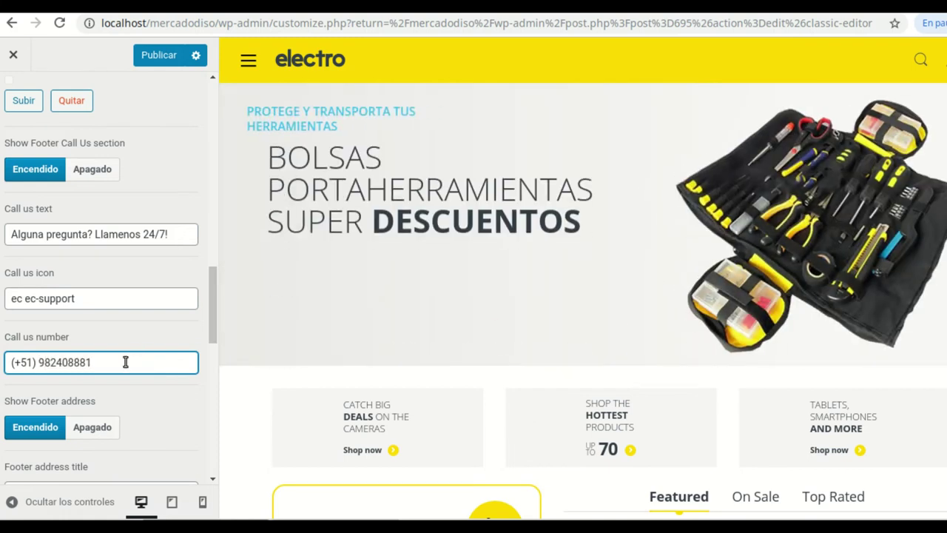
scroll(126, 361, "down", 2)
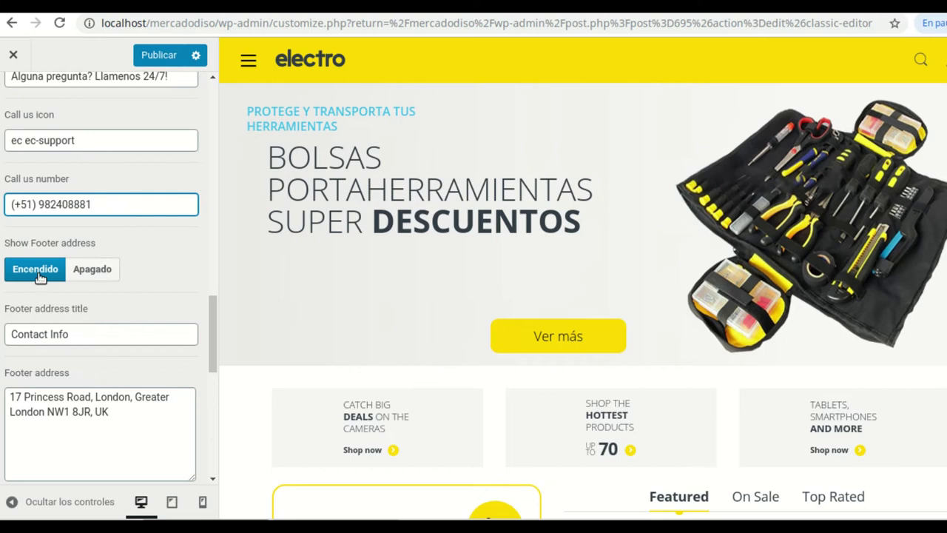
Rename the footer address title to 'Información de Contacto', leaving the address text unchanged
left_click(81, 335)
key("BackSpace")
key("BackSpace")
key("BackSpace")
key("BackSpace")
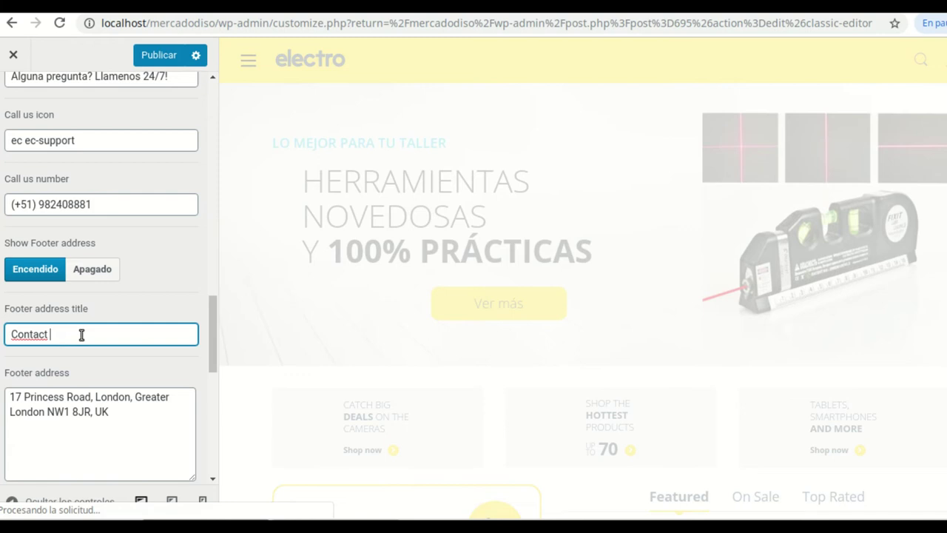
key("BackSpace")
key("BackSpace")
key("BackSpace")
key("BackSpace")
key("BackSpace")
key("BackSpace")
key("BackSpace")
key("BackSpace")
type("Información de")
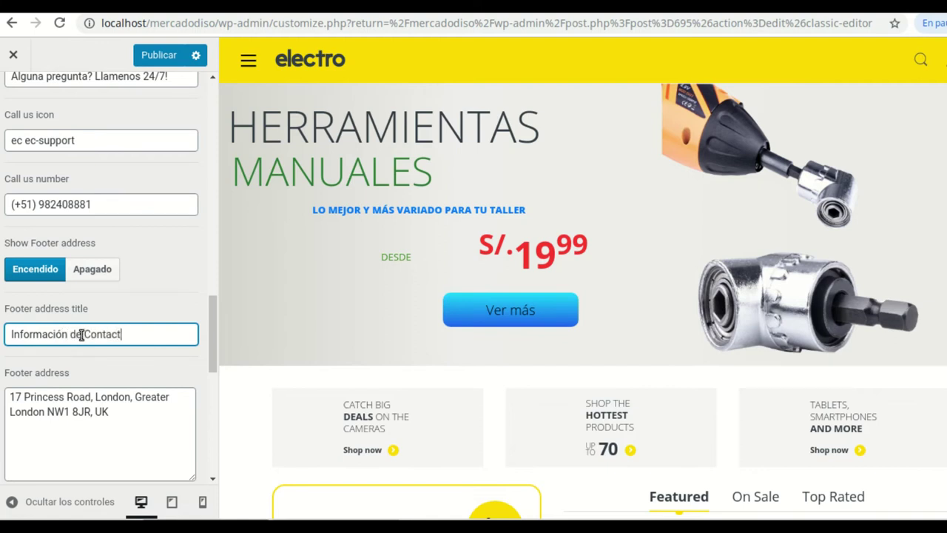
left_click_drag(112, 409, 16, 395)
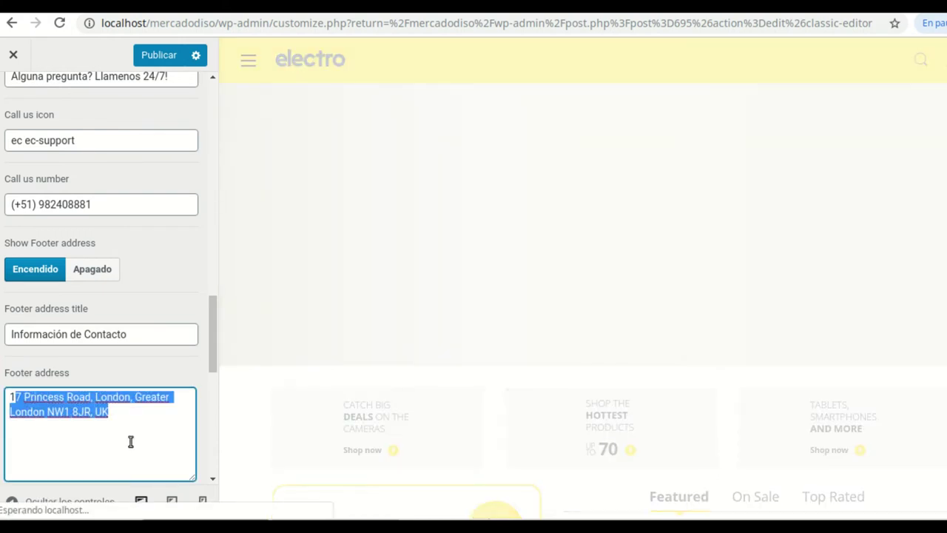
left_click(145, 436)
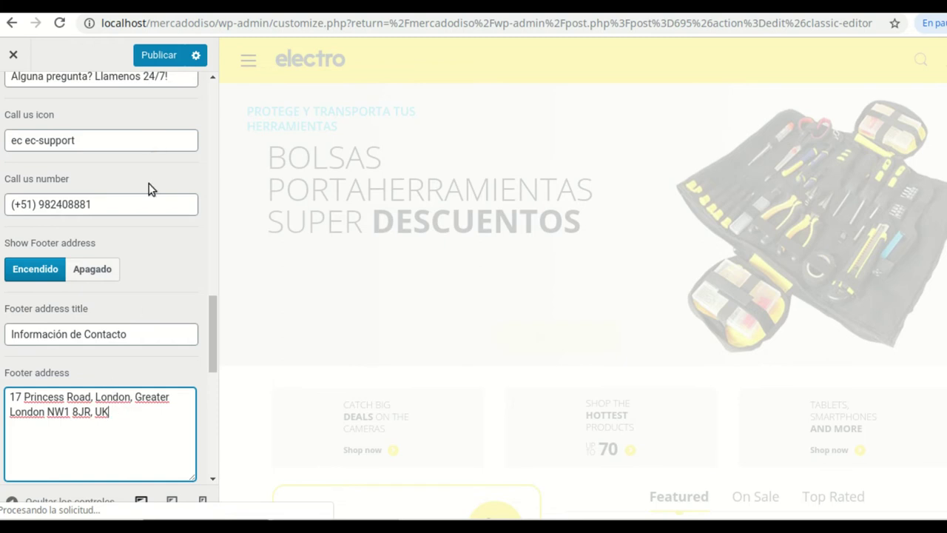
Review the Footer Credit field and publish the translated footer settings
scroll(151, 102, "down", 3)
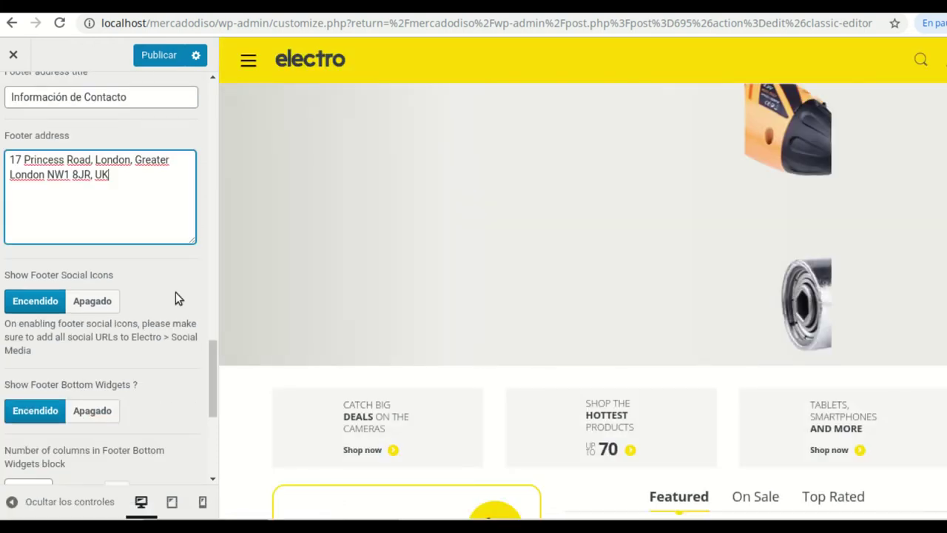
scroll(176, 285, "down", 4)
scroll(178, 277, "down", 1)
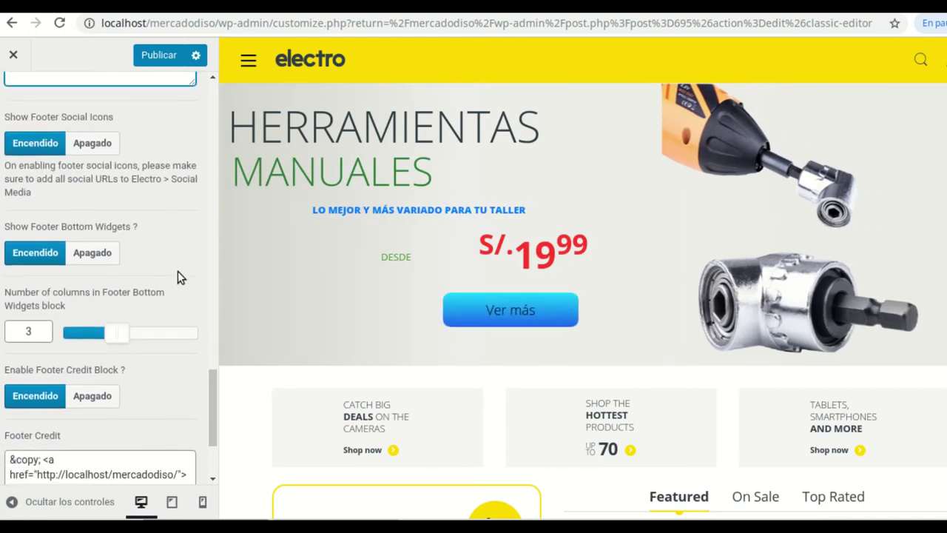
scroll(16, 237, "up", 1)
scroll(83, 403, "down", 2)
scroll(83, 402, "down", 1)
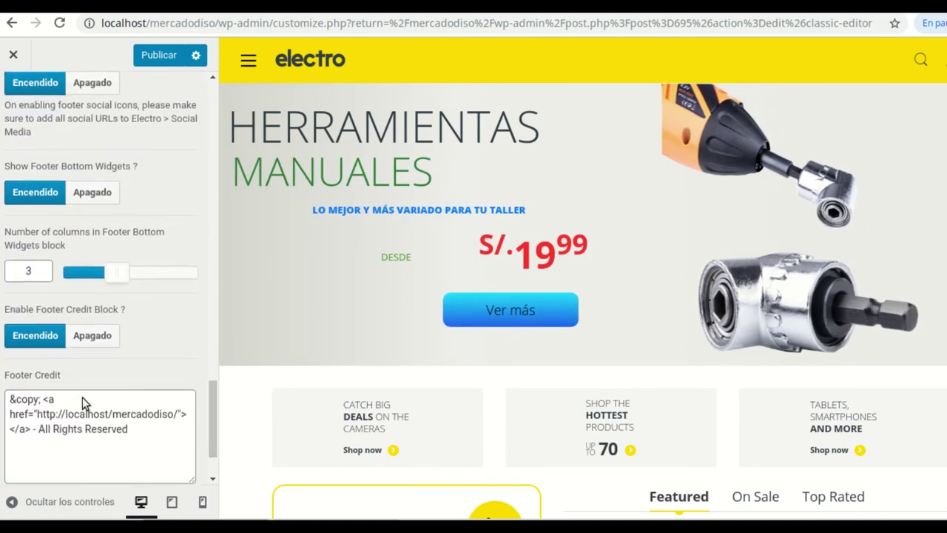
scroll(74, 426, "down", 1)
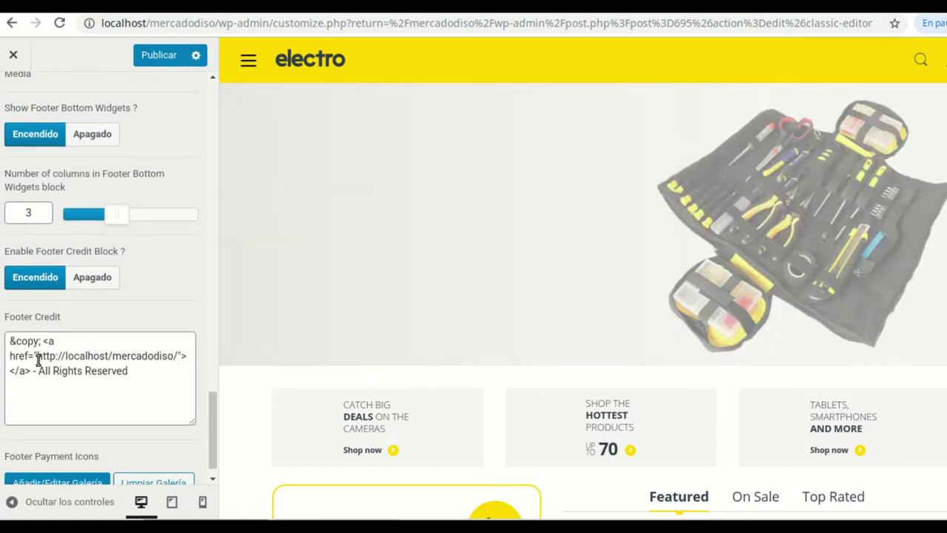
scroll(101, 390, "down", 1)
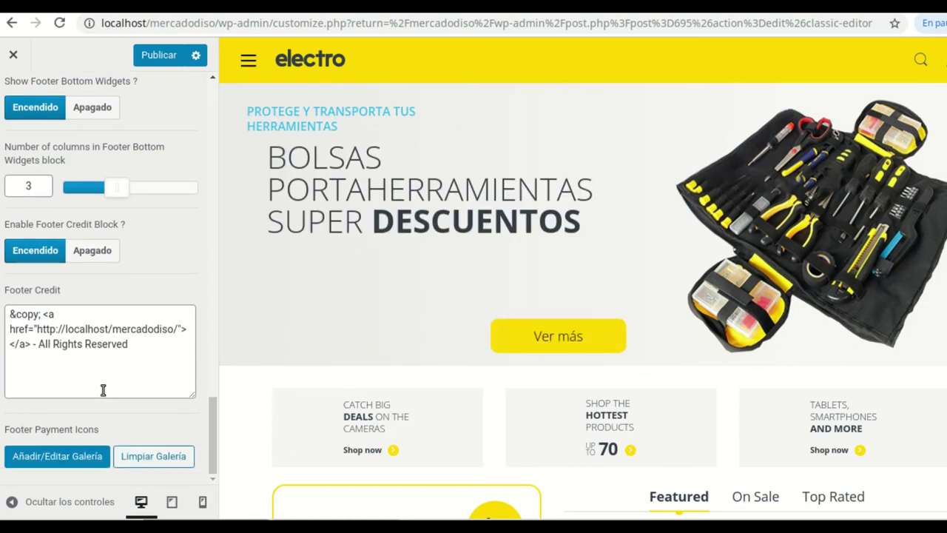
scroll(104, 385, "up", 3)
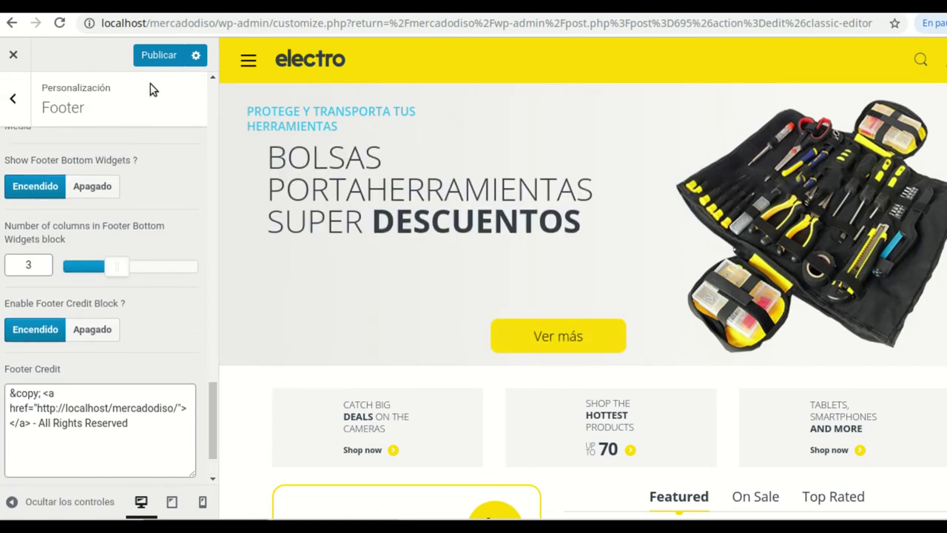
left_click(157, 56)
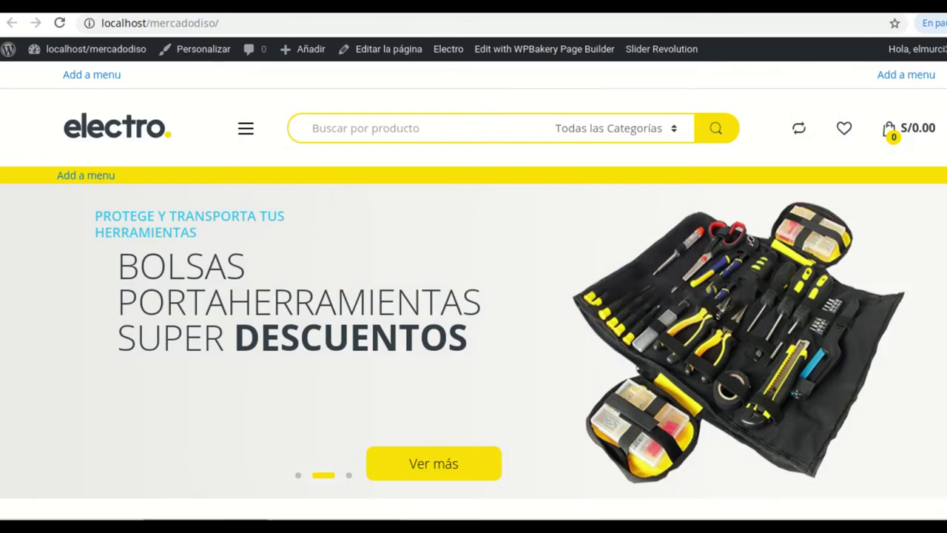
Reload the homepage and view the footer's Spanish newsletter, call-us and contact headings
left_click(58, 24)
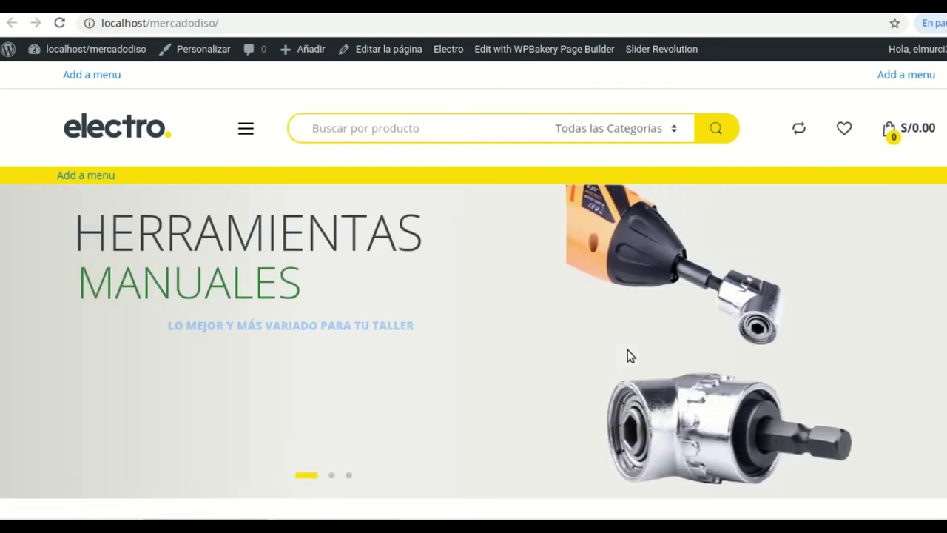
scroll(628, 349, "down", 2)
scroll(628, 352, "down", 15)
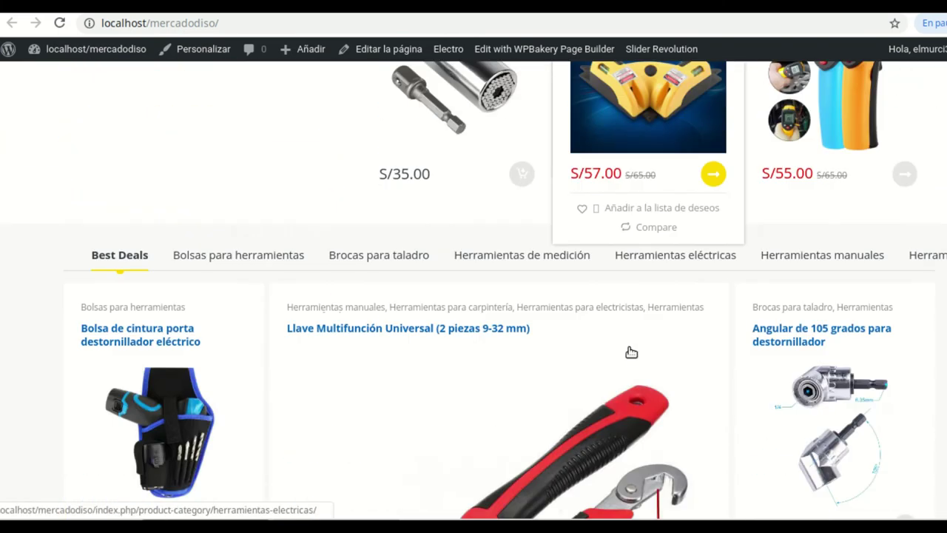
scroll(630, 347, "down", 15)
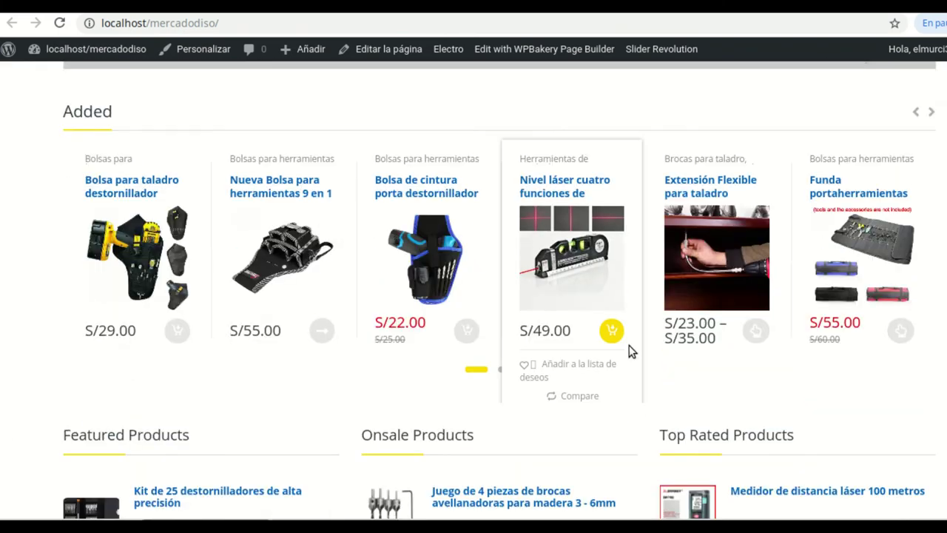
scroll(630, 349, "down", 5)
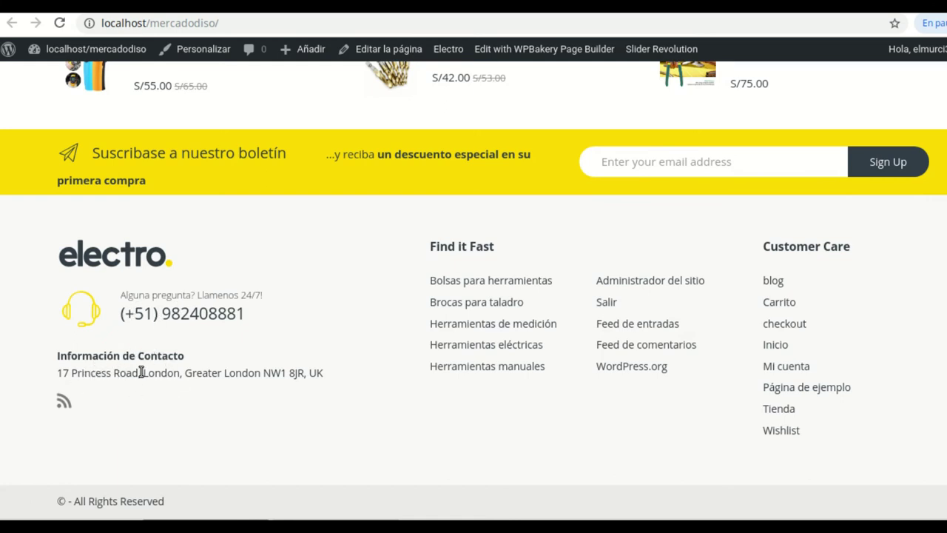
left_click_drag(270, 372, 297, 372)
left_click(331, 378)
left_click_drag(169, 507, 81, 500)
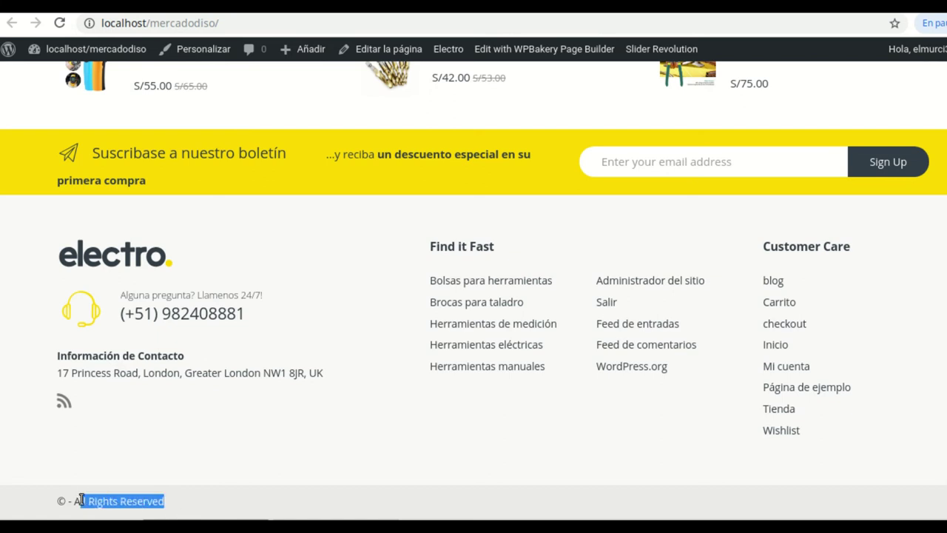
left_click(129, 501)
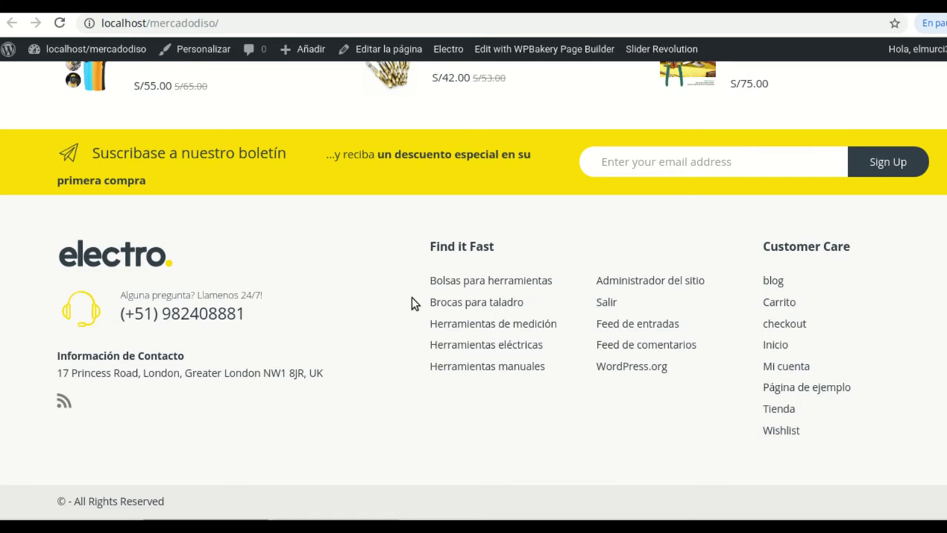
scroll(412, 302, "up", 10)
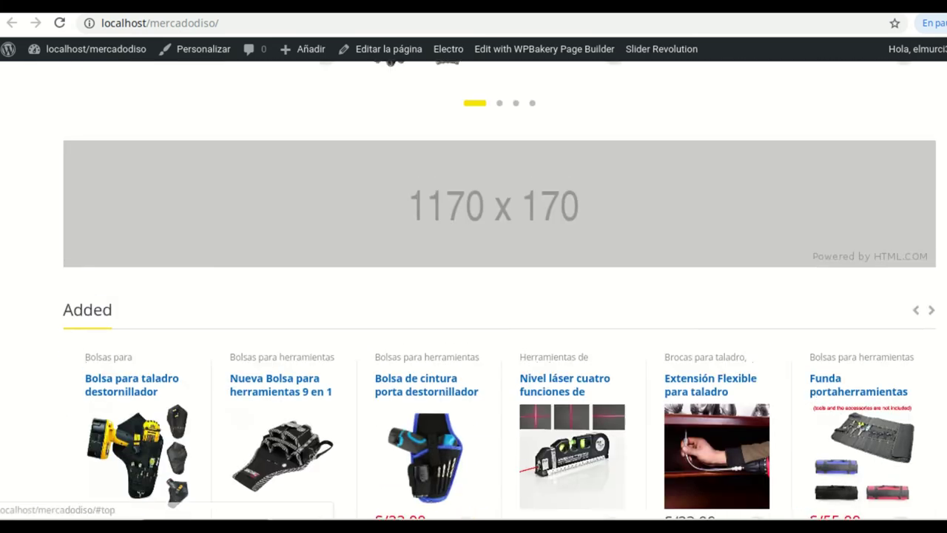
scroll(527, 362, "up", 10)
scroll(528, 362, "down", 1)
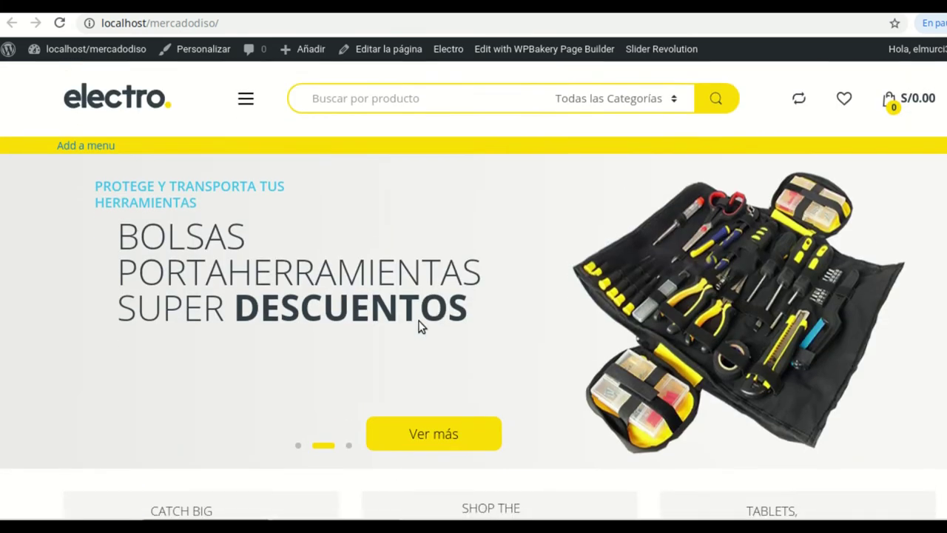
scroll(254, 224, "up", 1)
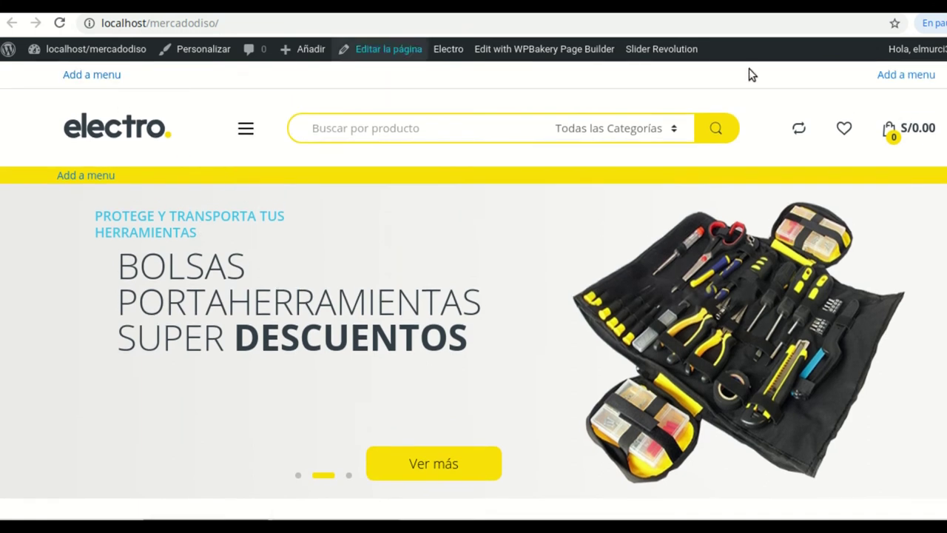
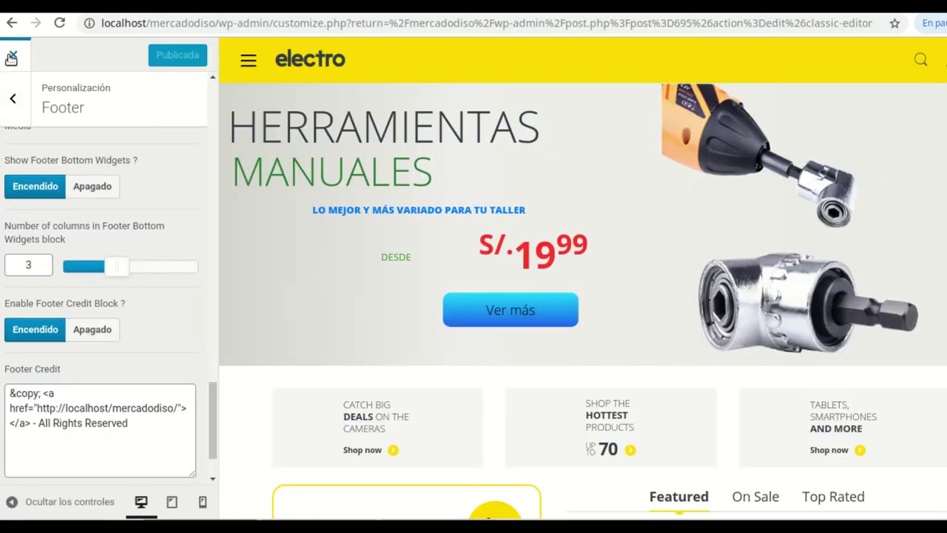
Leave the Customizer and go to the Apariencia > Menús page
left_click(12, 57)
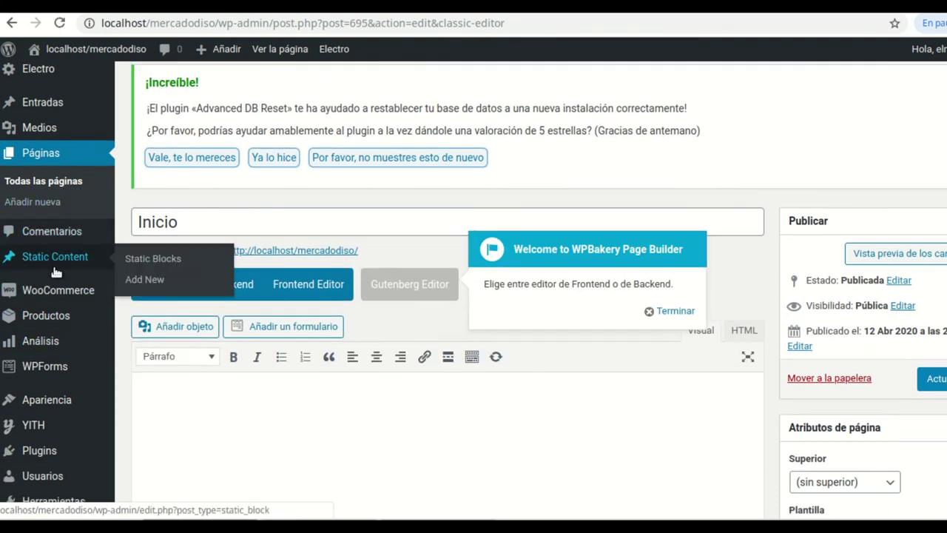
mouse_move(64, 403)
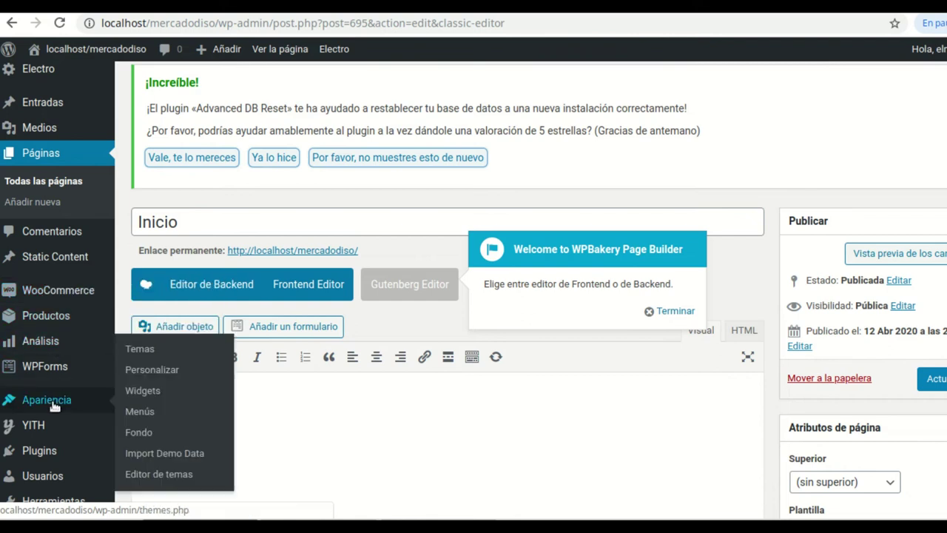
left_click(146, 413)
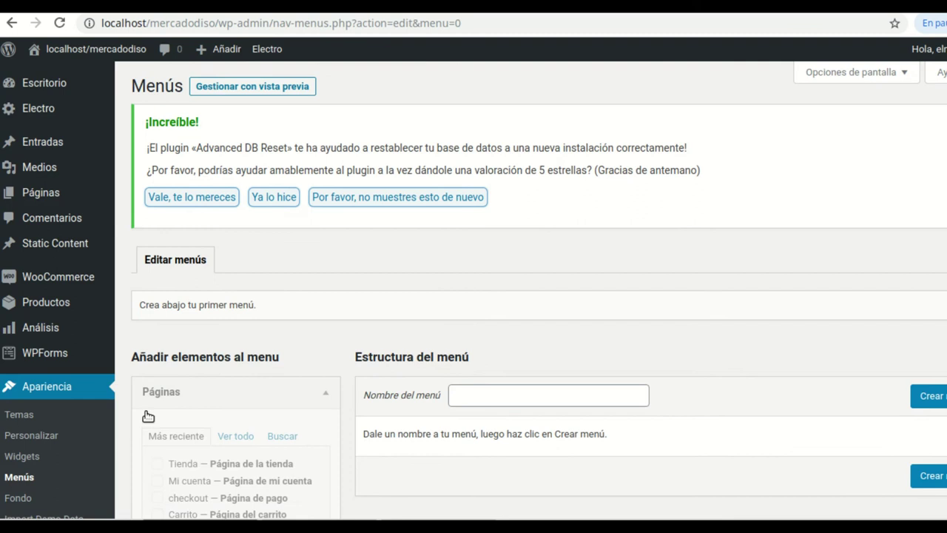
scroll(492, 246, "down", 4)
scroll(664, 270, "up", 1)
scroll(668, 250, "up", 2)
Enable Categorías del producto in Opciones de pantalla and expand its box
left_click(904, 78)
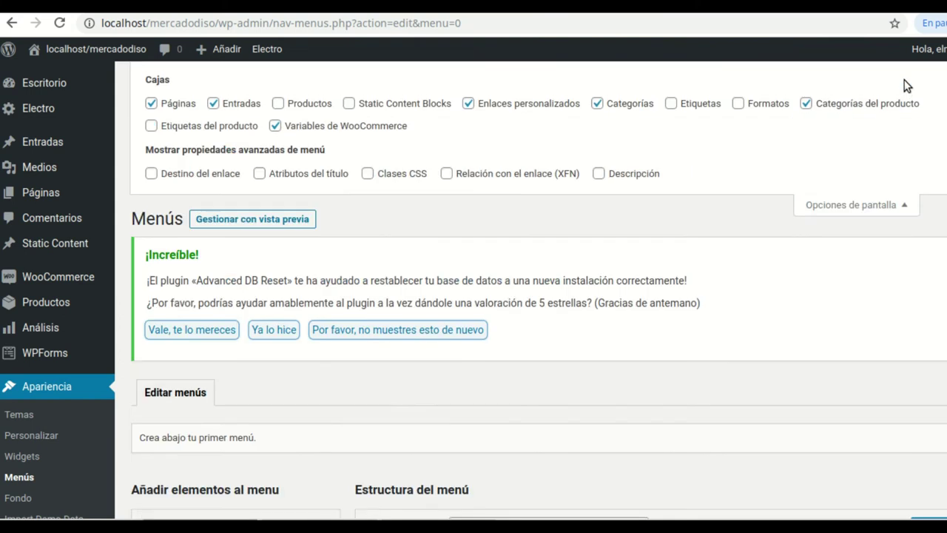
left_click(805, 105)
left_click(904, 209)
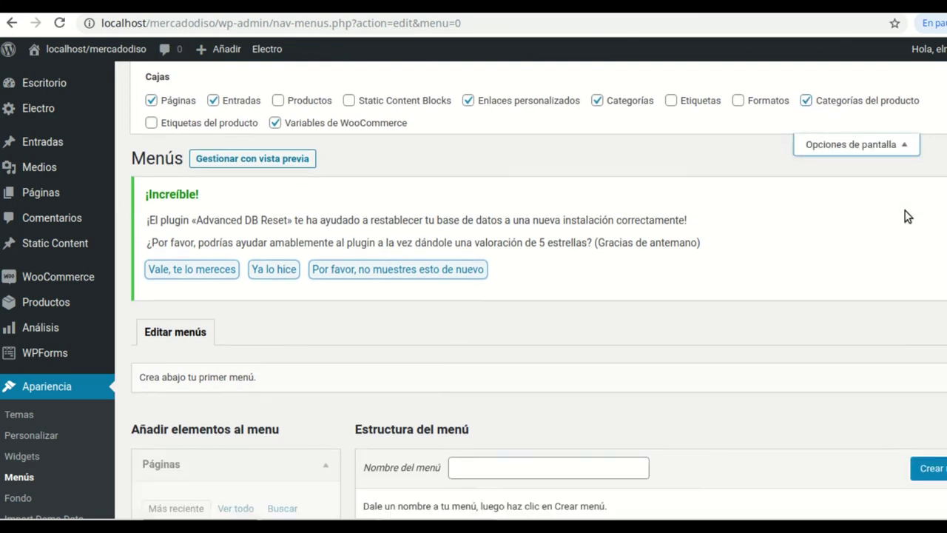
scroll(383, 367, "down", 2)
scroll(384, 367, "down", 3)
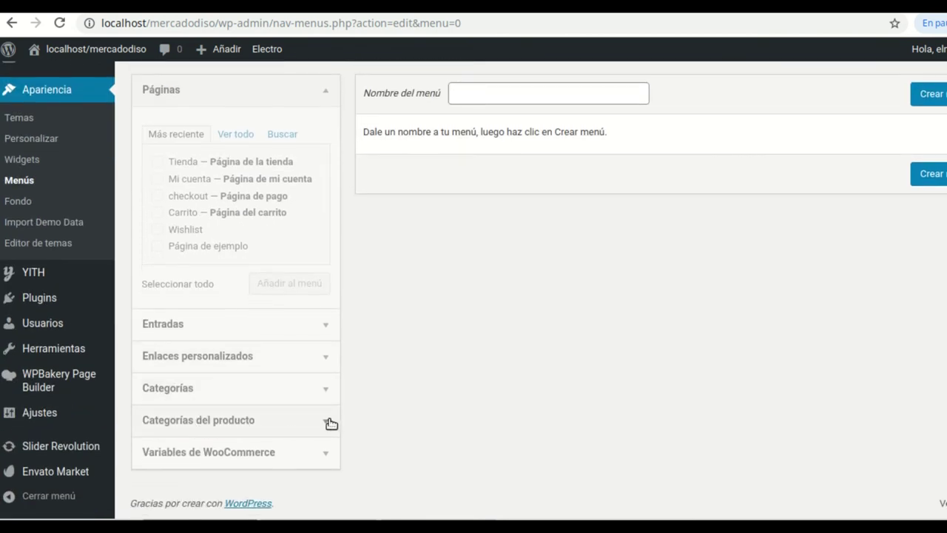
left_click(329, 423)
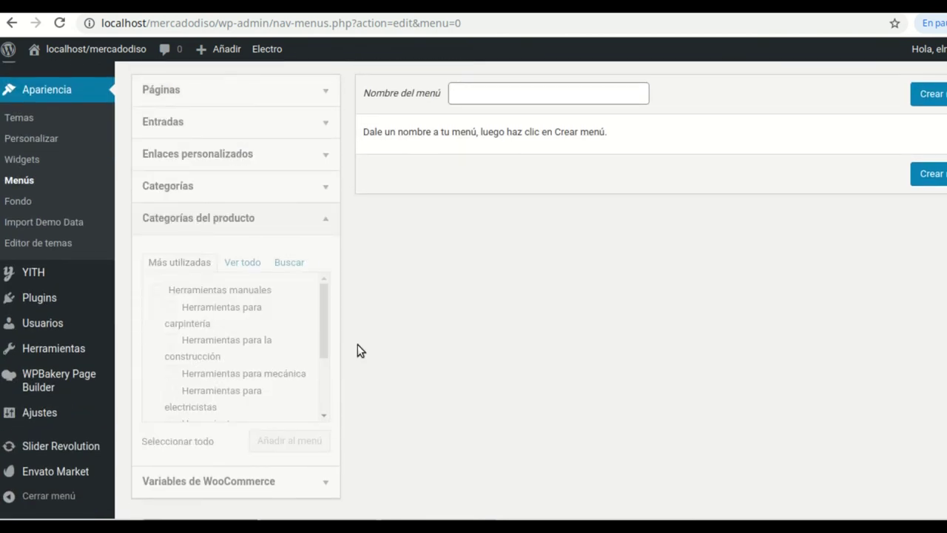
Create a new empty menu named 'Principal'
left_click(329, 222)
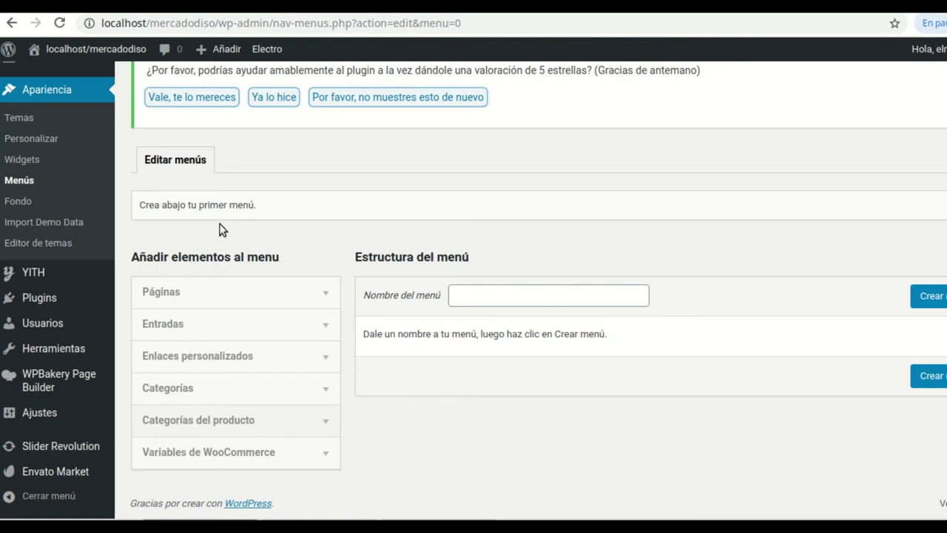
left_click(933, 296)
left_click(569, 292)
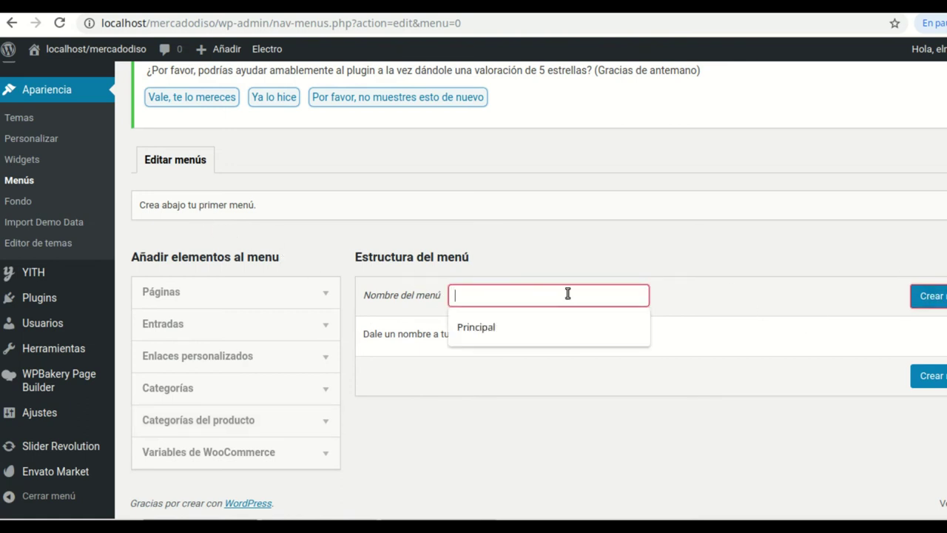
left_click(576, 331)
left_click(917, 298)
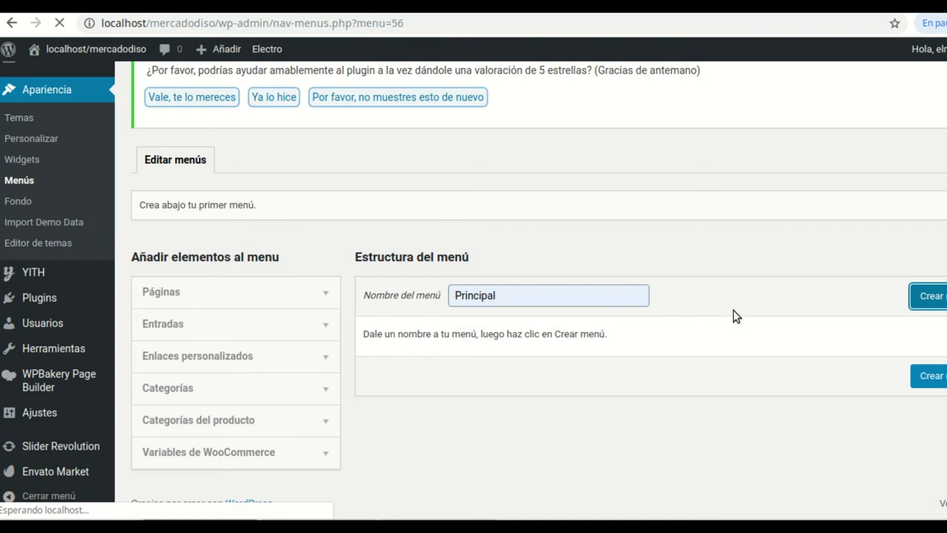
scroll(665, 318, "down", 5)
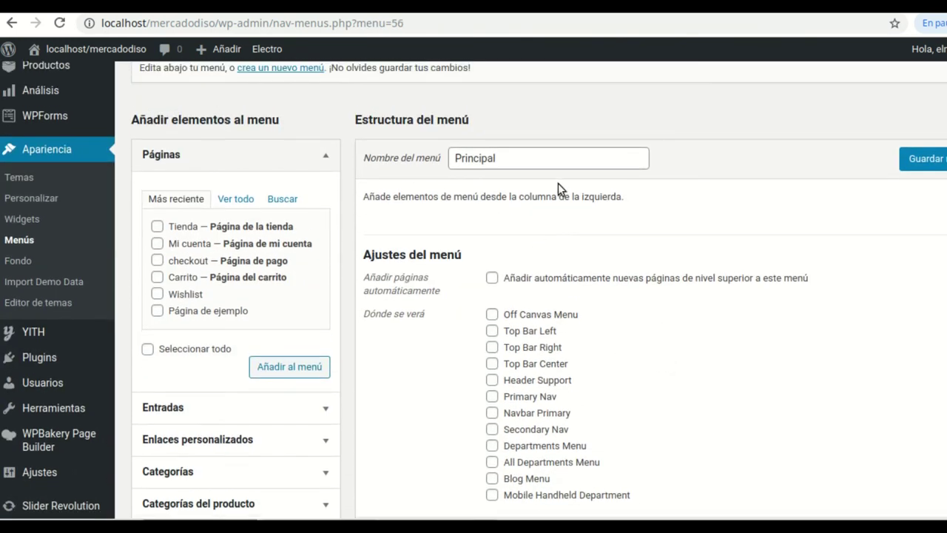
Add the Tienda and Mi cuenta pages to the Principal menu
left_click(157, 227)
left_click(157, 244)
scroll(207, 294, "down", 1)
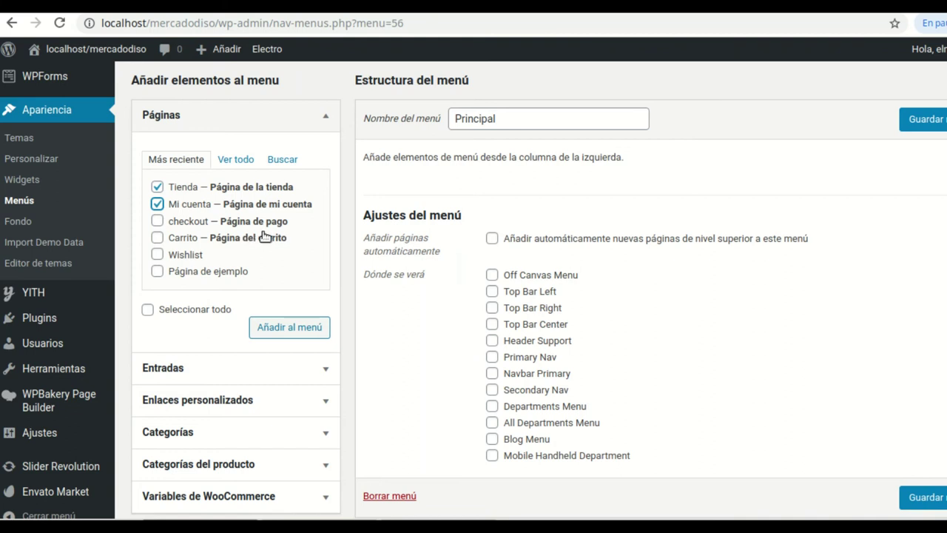
left_click(277, 333)
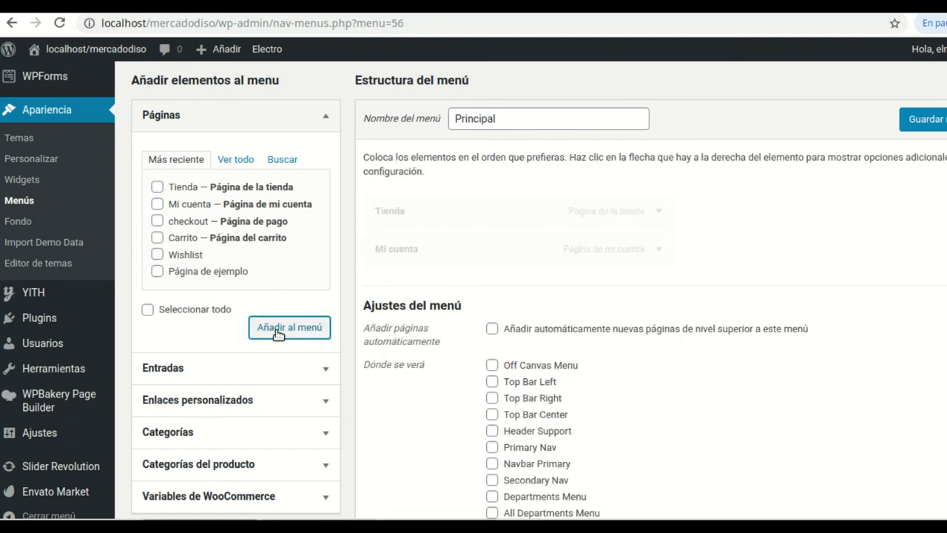
Add four tool product categories, including Brocas para taladro, to the menu
scroll(281, 377, "down", 2)
scroll(281, 381, "down", 3)
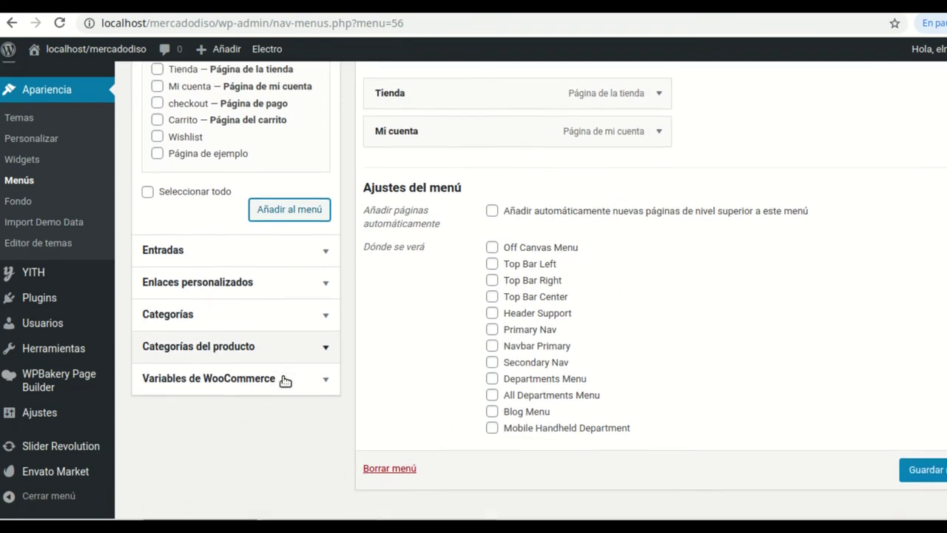
left_click(326, 348)
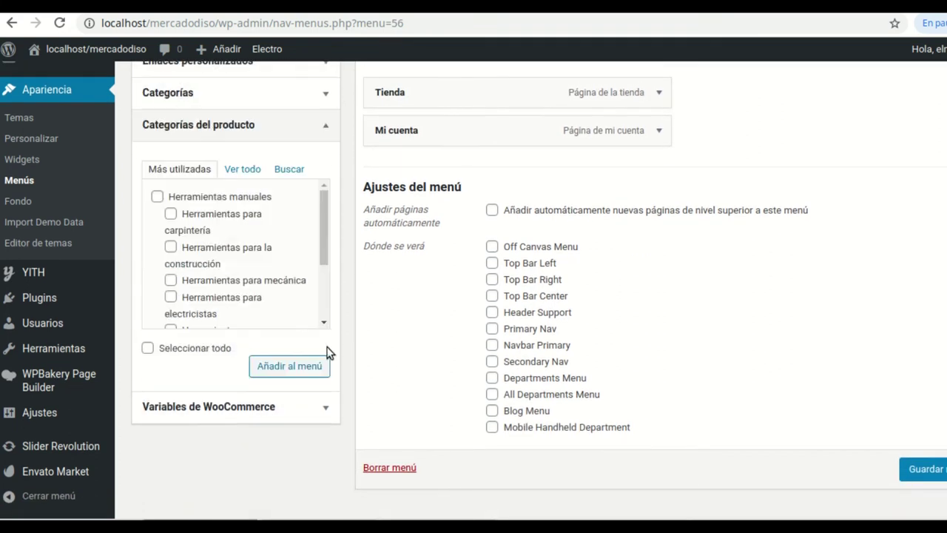
scroll(192, 237, "down", 1)
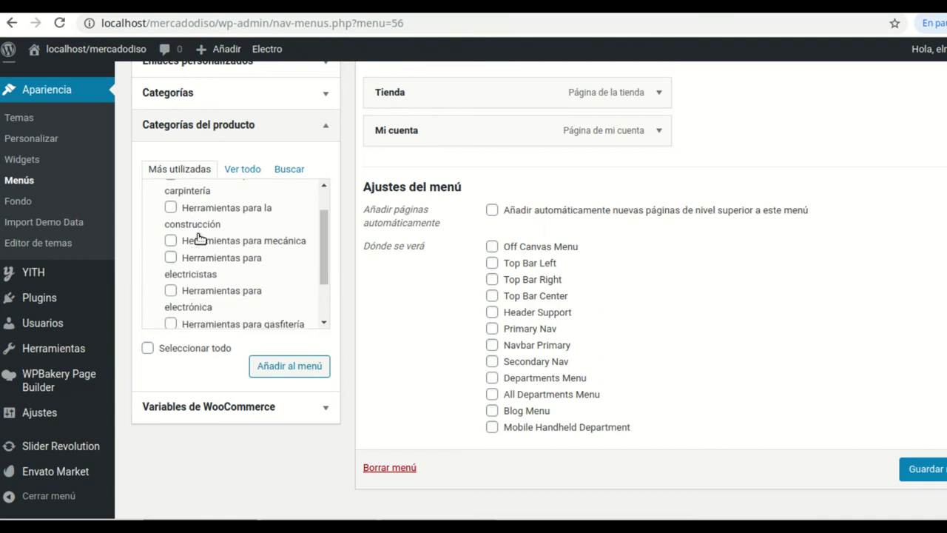
left_click(171, 291)
scroll(241, 255, "down", 2)
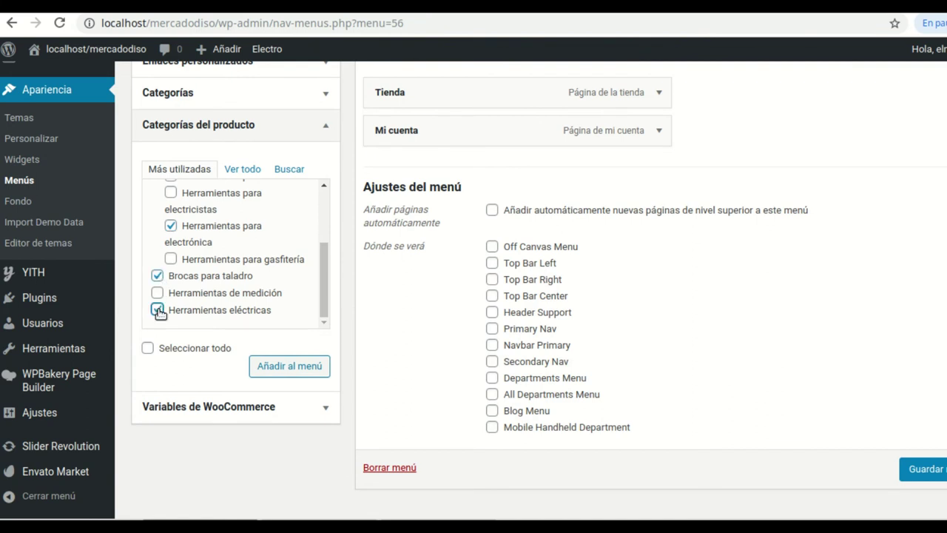
left_click(294, 365)
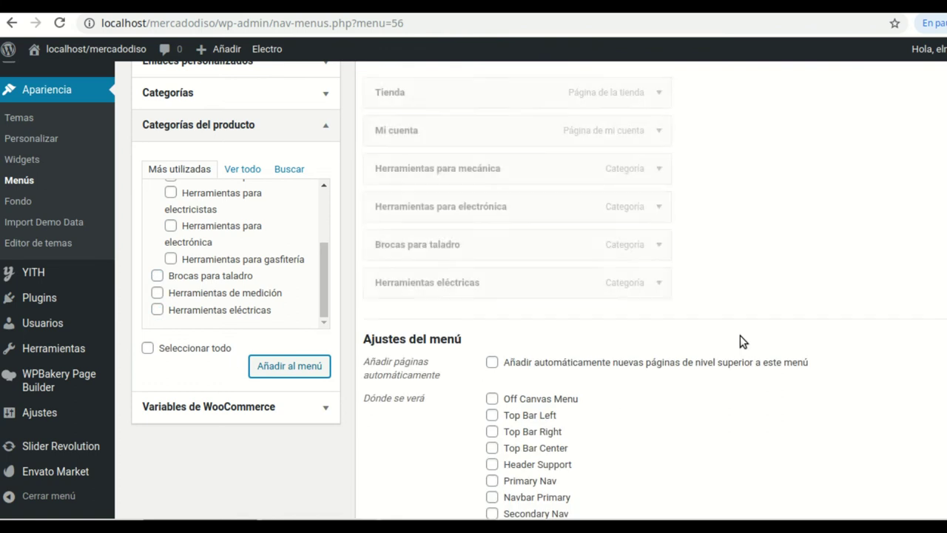
scroll(453, 148, "up", 1)
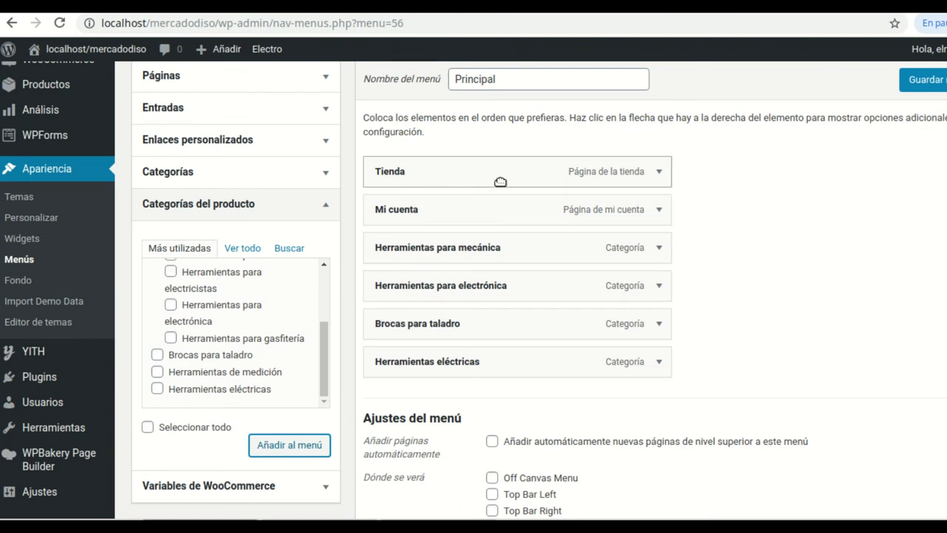
Reorder the menu so the four categories come before Tienda and Mi cuenta
left_click_drag(447, 210, 448, 360)
left_click_drag(433, 169, 439, 327)
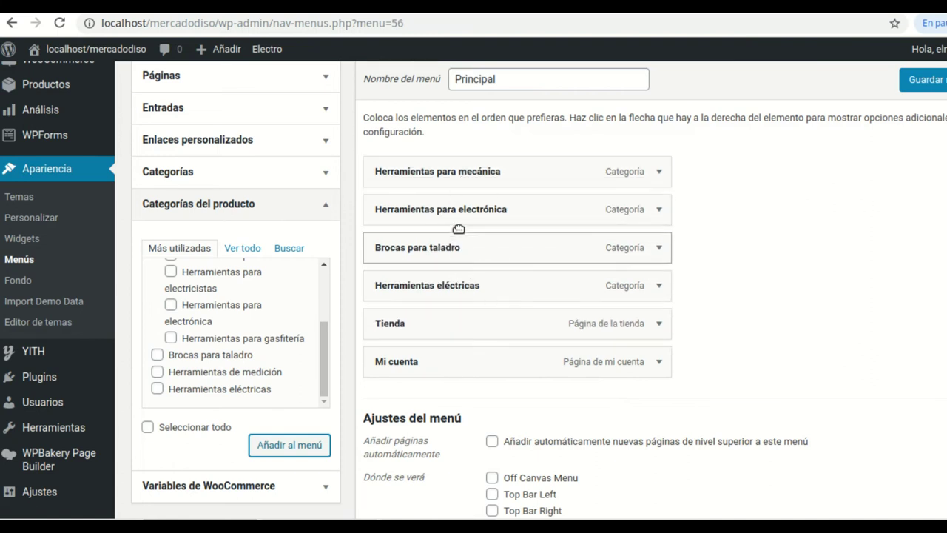
left_click_drag(490, 175, 492, 215)
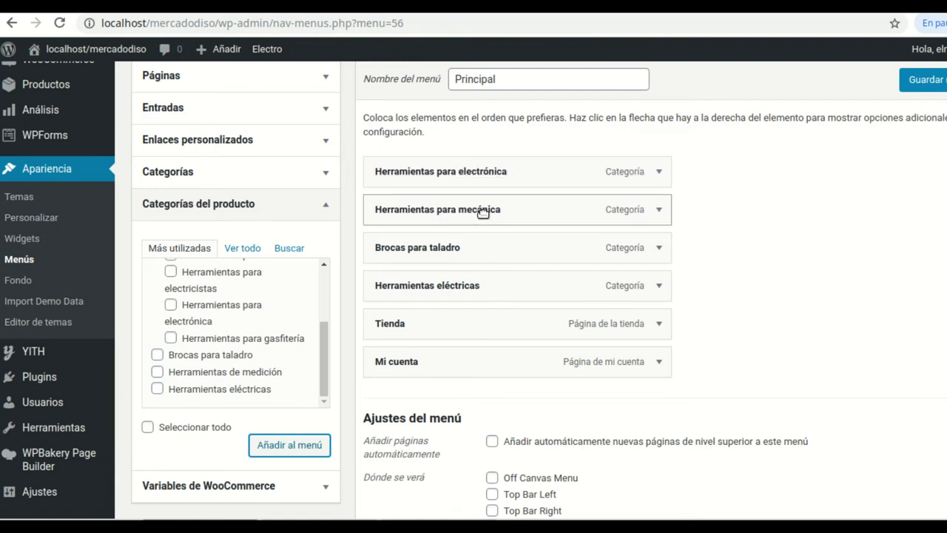
left_click_drag(522, 211, 492, 212)
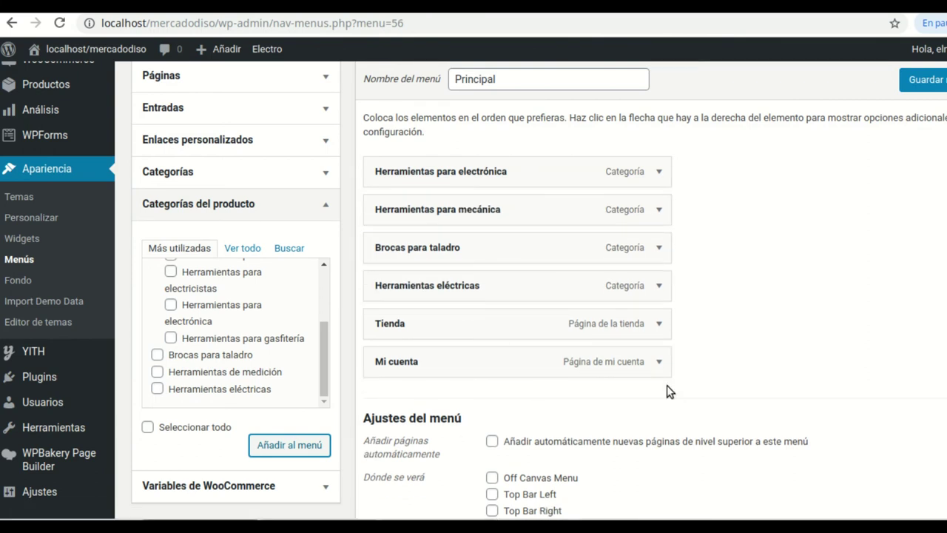
scroll(782, 329, "down", 3)
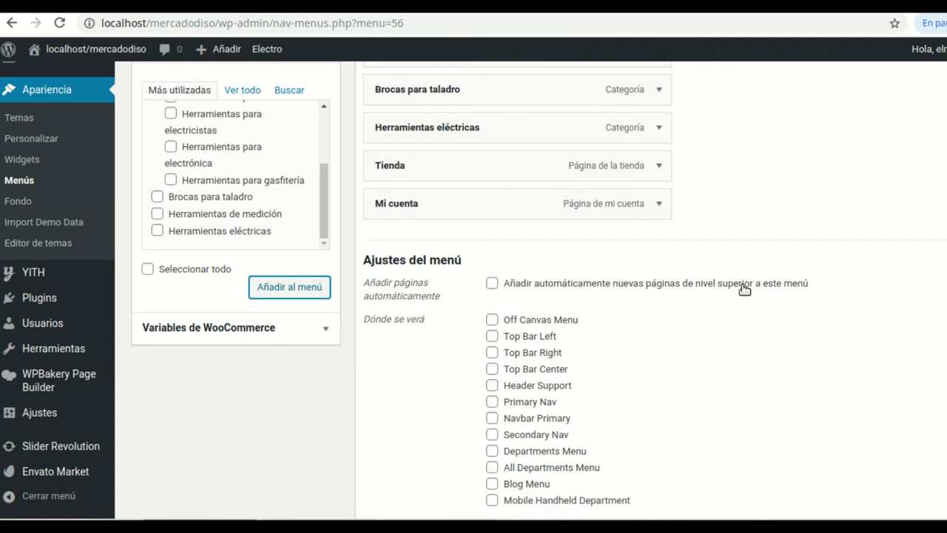
scroll(695, 285, "down", 1)
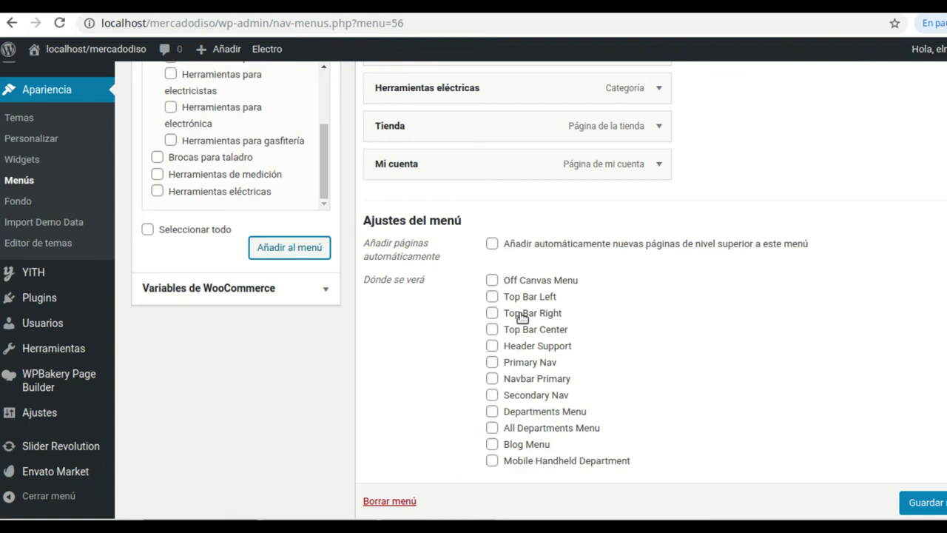
Assign the Principal menu to the Off Canvas Menu location and save it
left_click(492, 283)
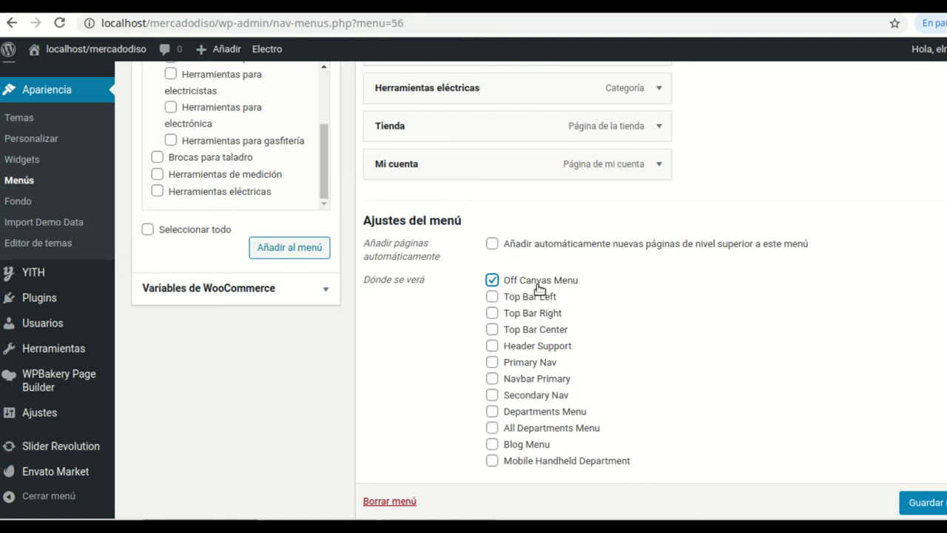
scroll(625, 270, "up", 1)
scroll(625, 270, "up", 4)
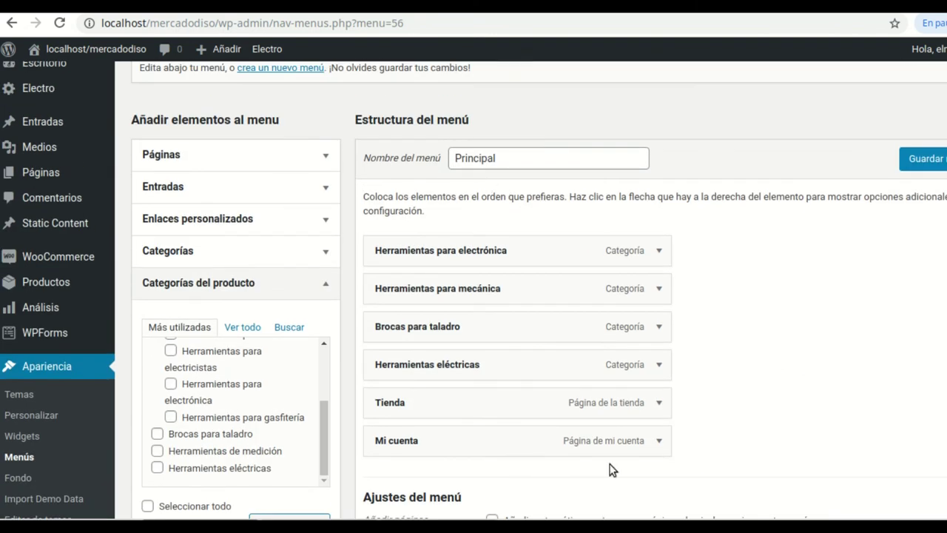
scroll(621, 451, "down", 4)
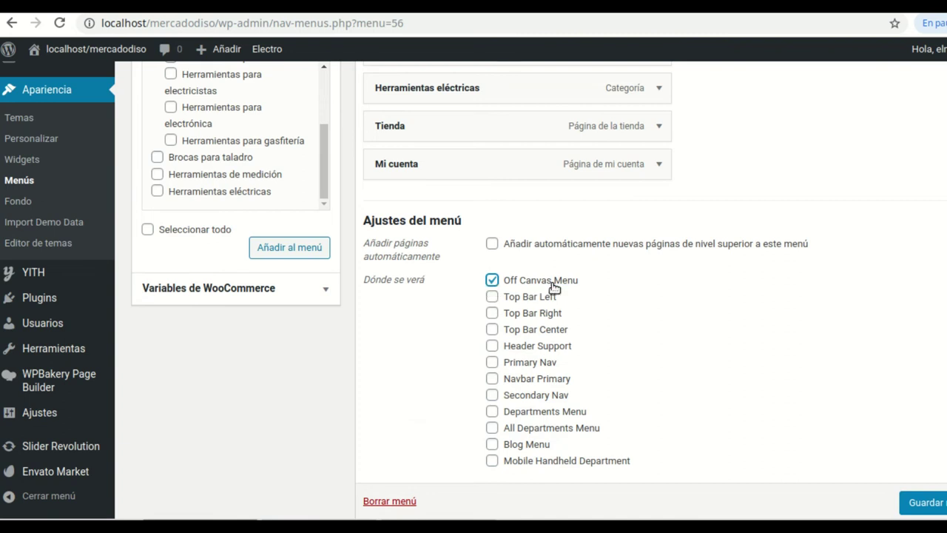
left_click(938, 501)
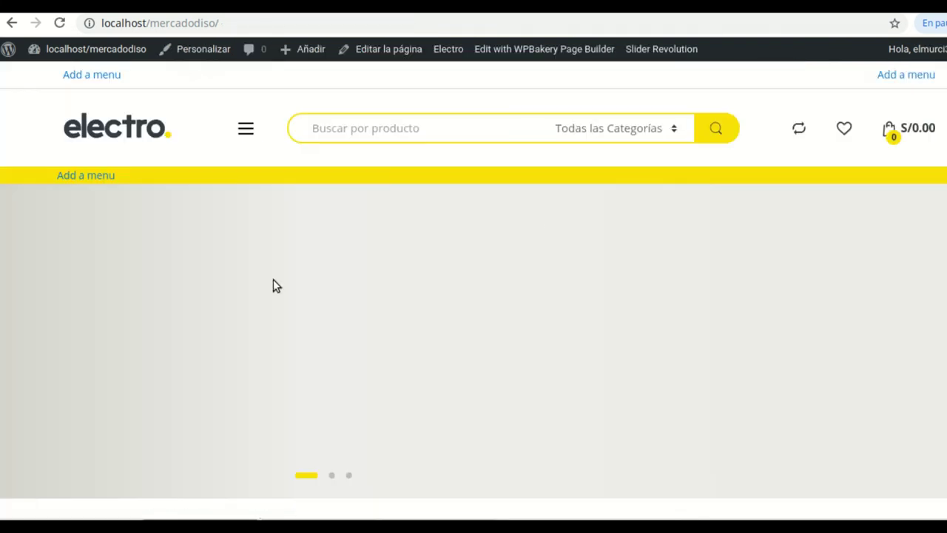
Reload the store home page, open and close the off-canvas category menu, and browse the page
left_click(61, 23)
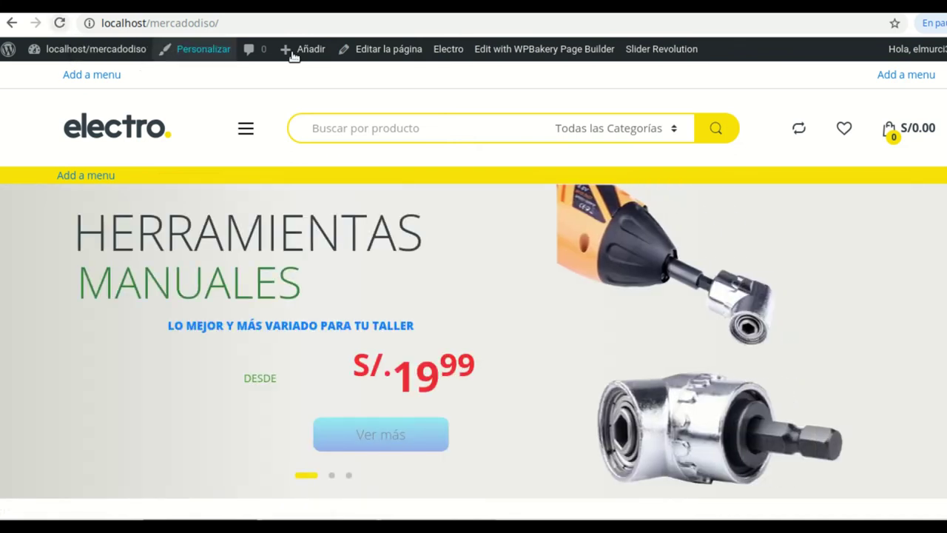
left_click(248, 129)
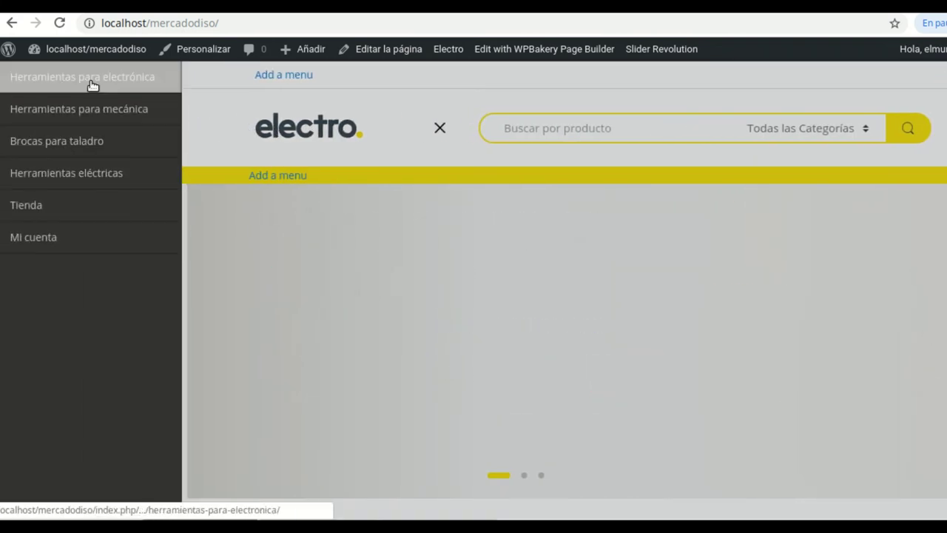
left_click(440, 129)
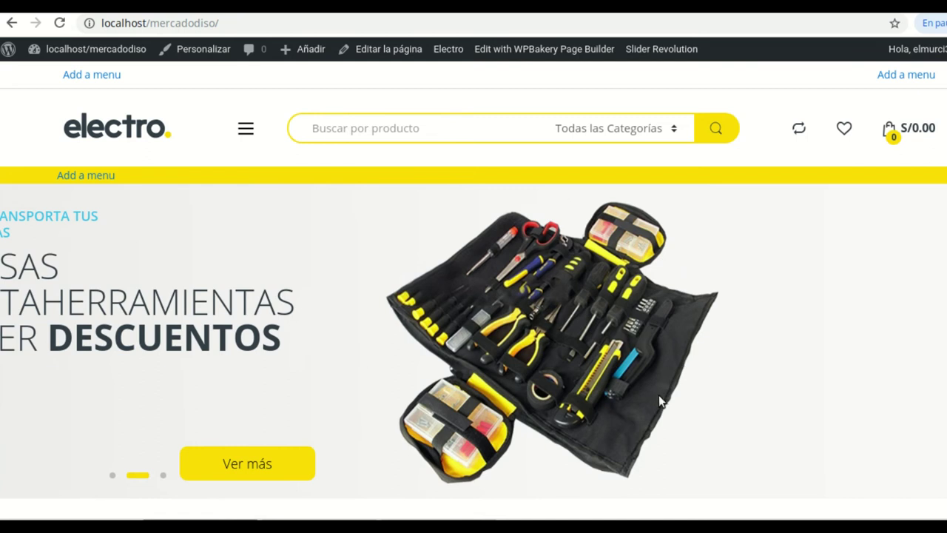
scroll(562, 358, "down", 3)
scroll(751, 357, "up", 3)
scroll(670, 218, "down", 6)
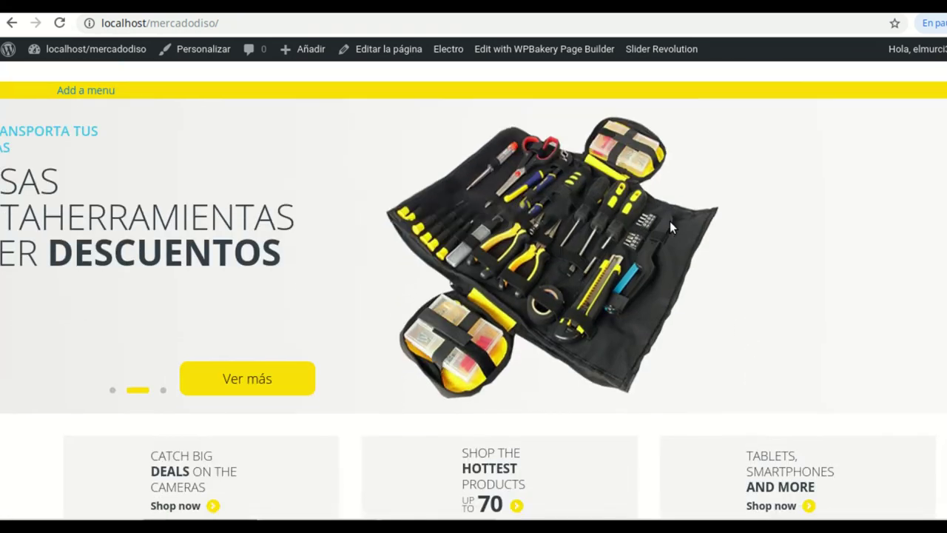
scroll(695, 251, "up", 2)
scroll(692, 237, "up", 4)
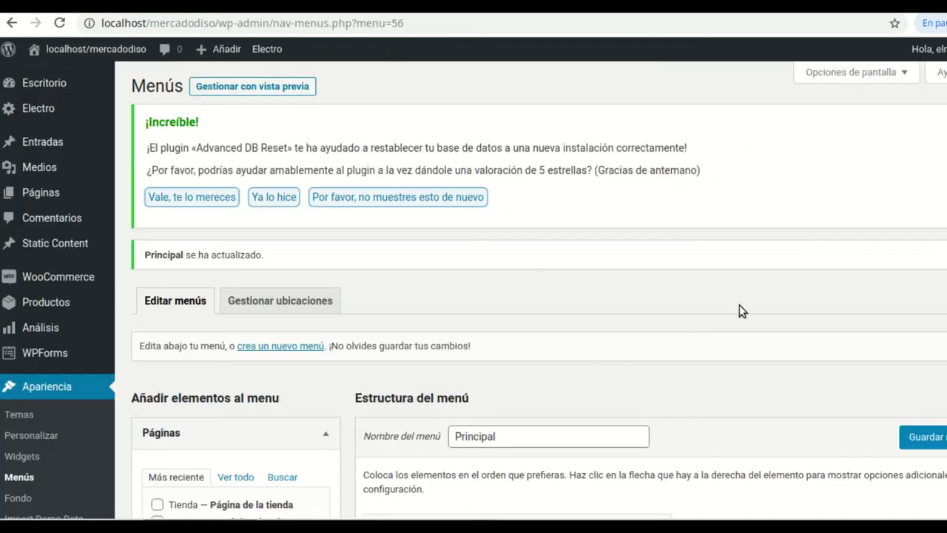
scroll(742, 311, "down", 8)
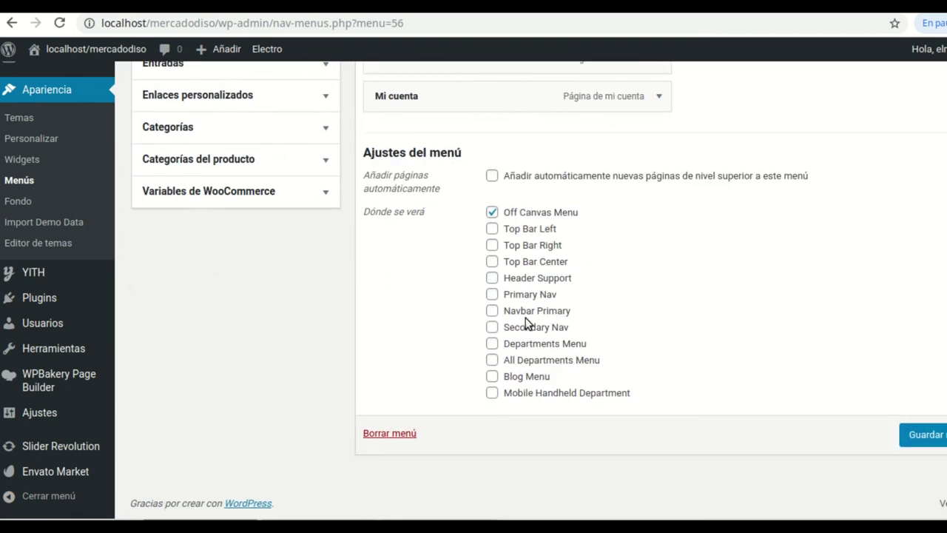
Add the Principal menu to the Navbar Primary location, save, and reload the storefront
left_click(492, 311)
left_click(937, 440)
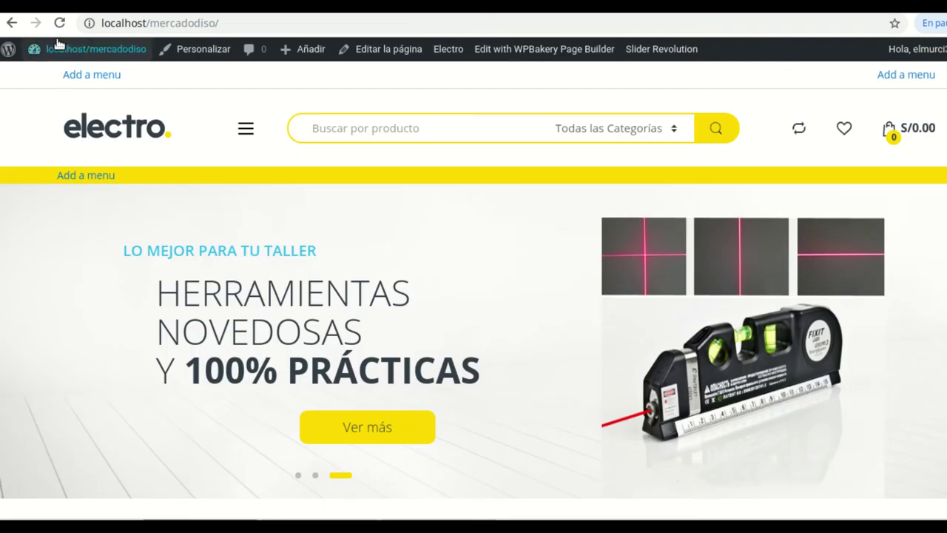
left_click(60, 23)
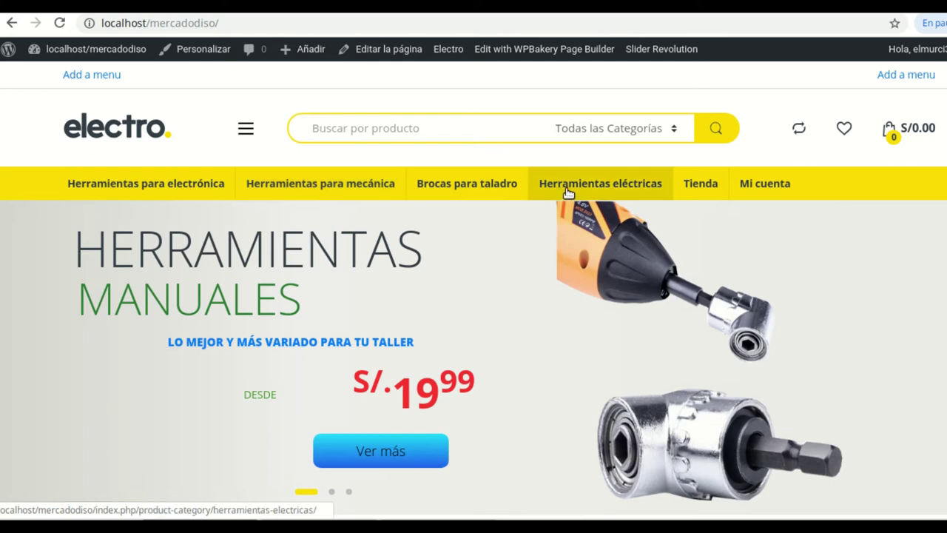
Check the Tienda shop page from the navbar, then return to the home page
left_click(709, 191)
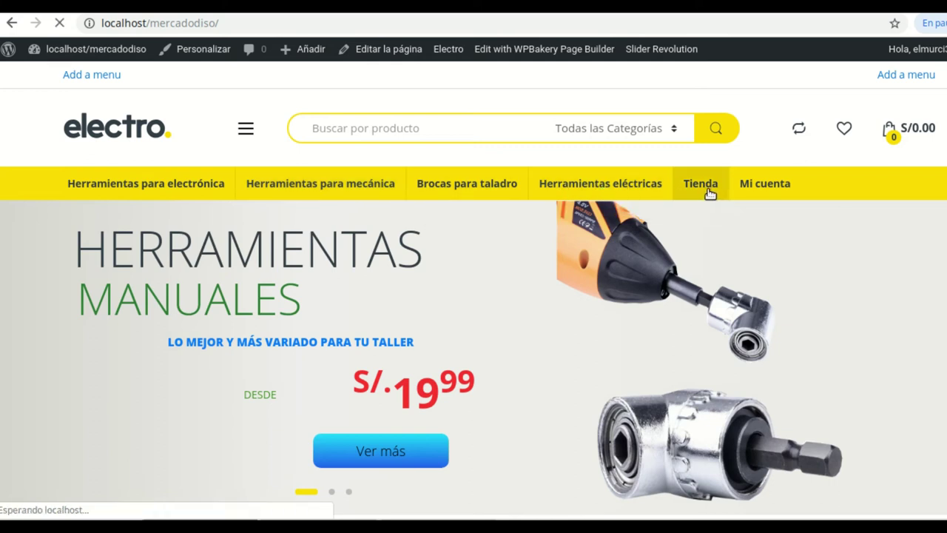
scroll(560, 265, "down", 10)
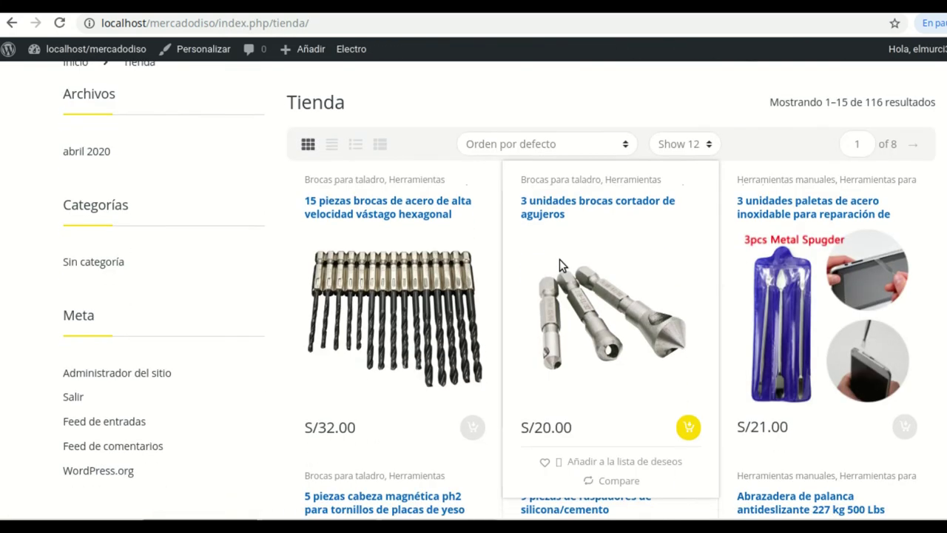
scroll(560, 265, "down", 12)
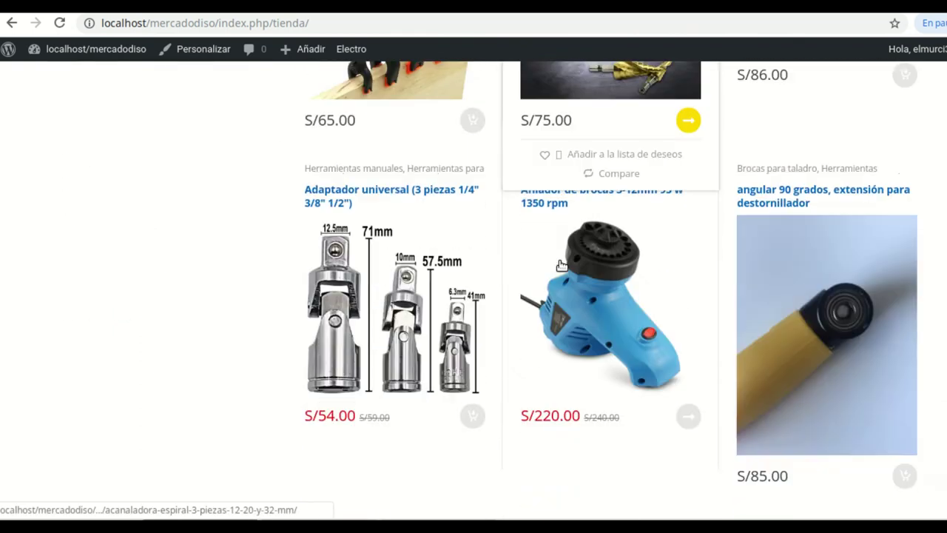
scroll(559, 260, "down", 5)
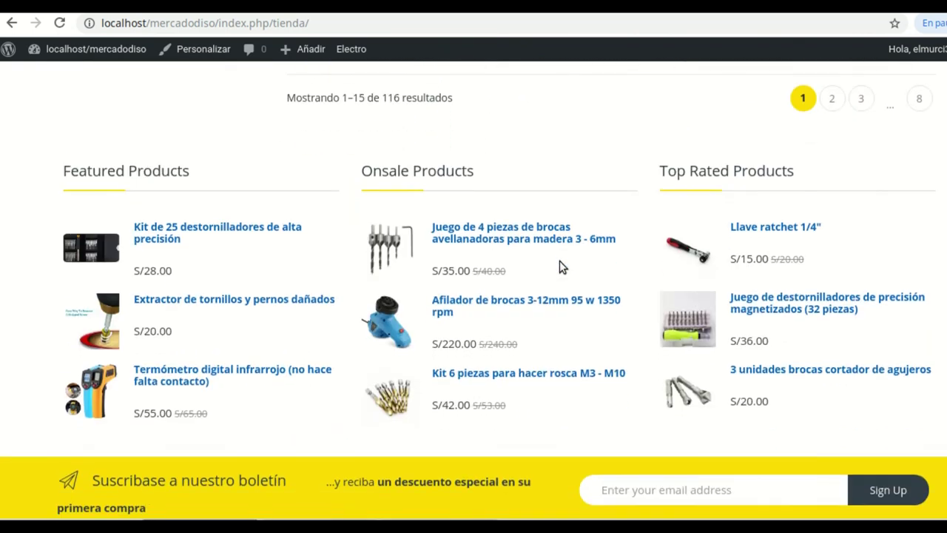
scroll(540, 220, "up", 6)
scroll(597, 184, "up", 20)
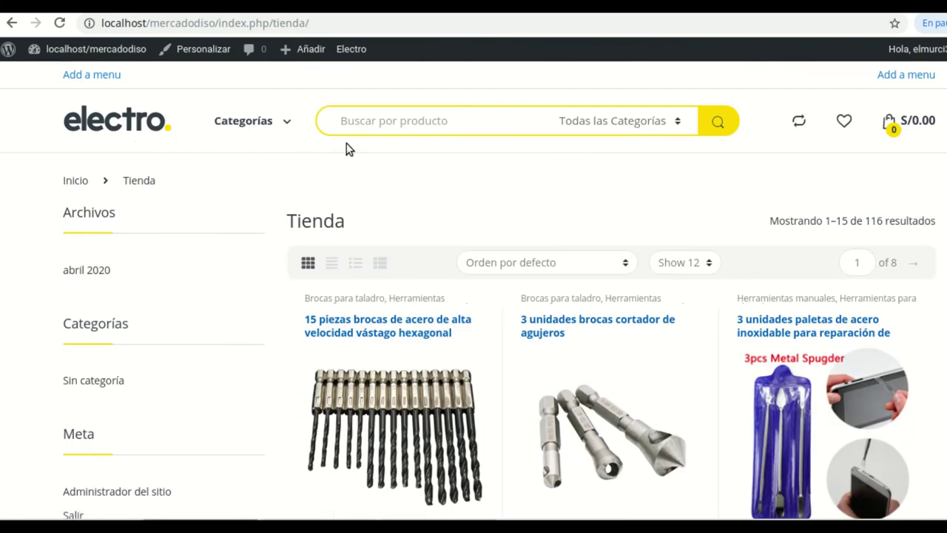
left_click(110, 128)
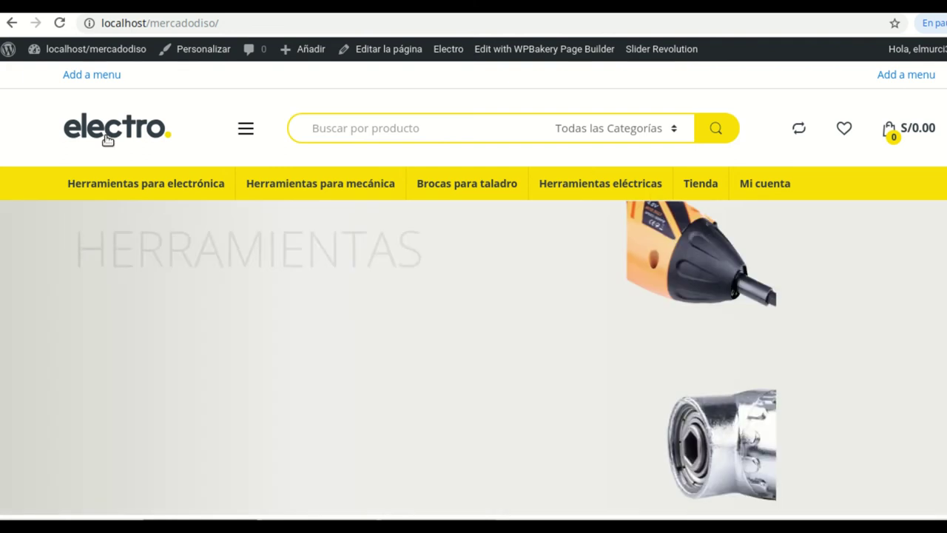
scroll(622, 326, "down", 5)
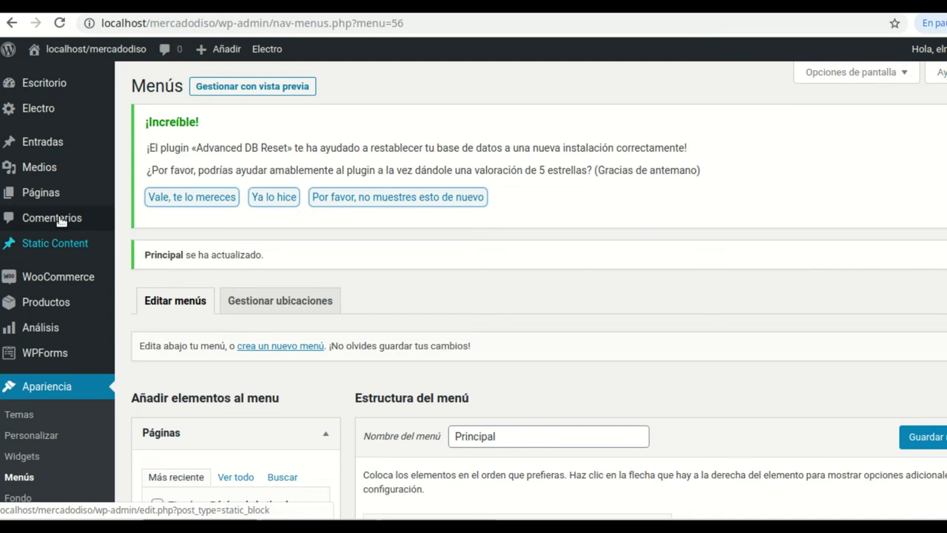
Open the Inicio page for editing from Todas las páginas
mouse_move(52, 197)
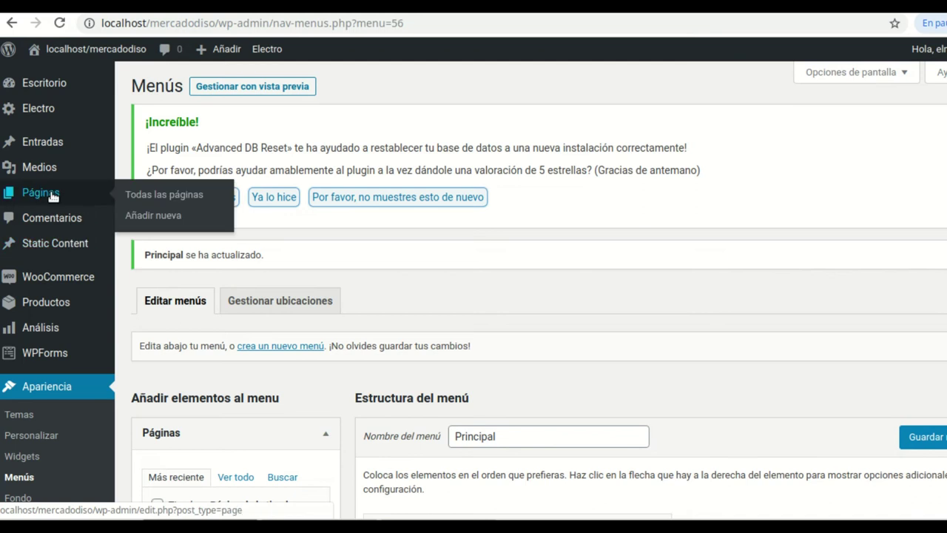
left_click(159, 194)
scroll(446, 342, "down", 1)
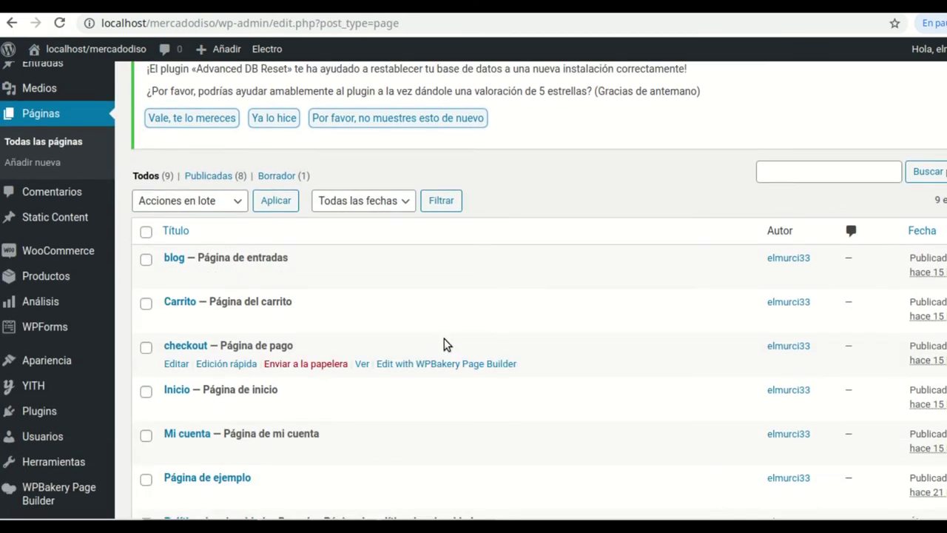
scroll(444, 342, "down", 3)
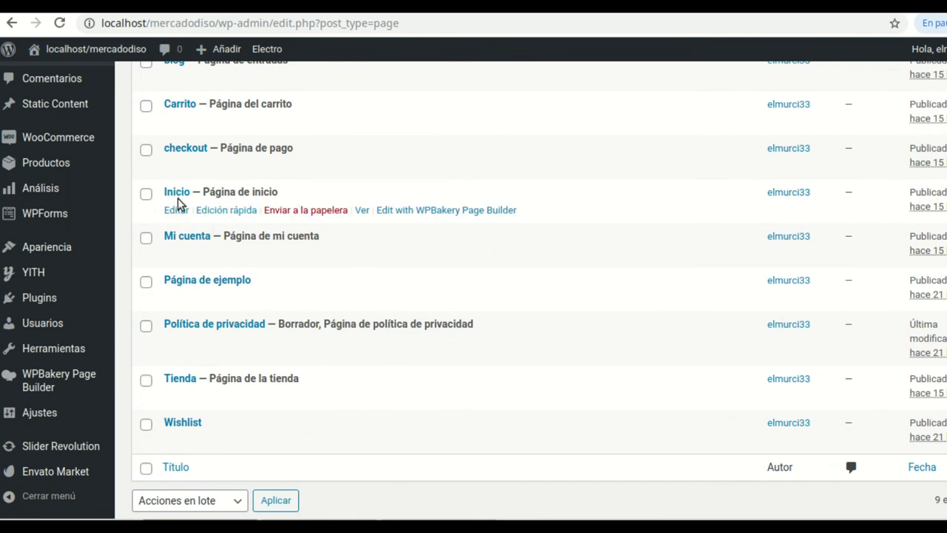
left_click(181, 212)
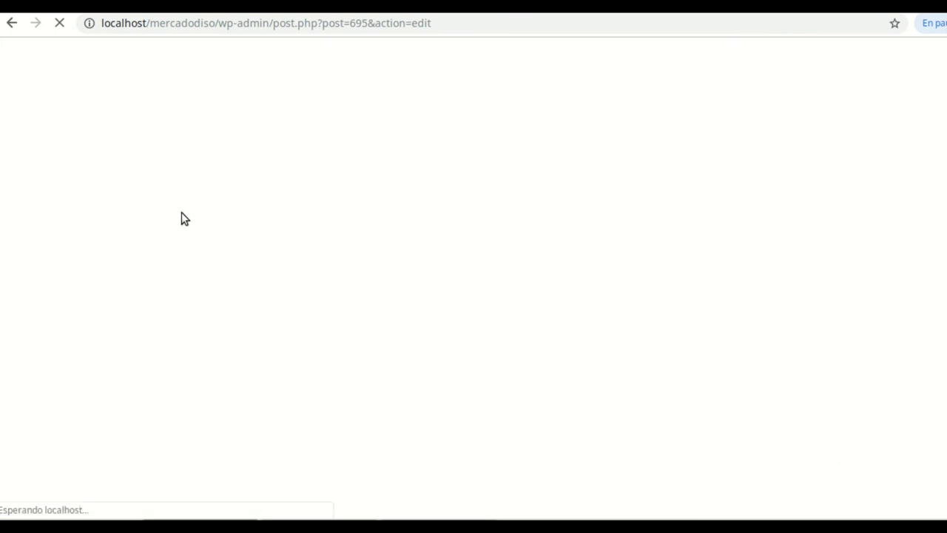
Compare the editor with the storefront and scroll to the Home v1 Options
scroll(485, 270, "down", 5)
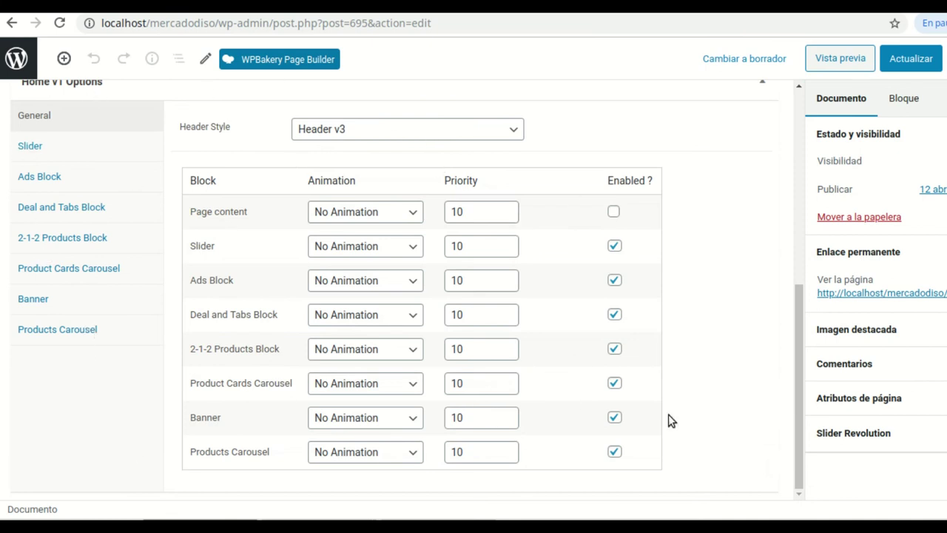
left_click(310, 6)
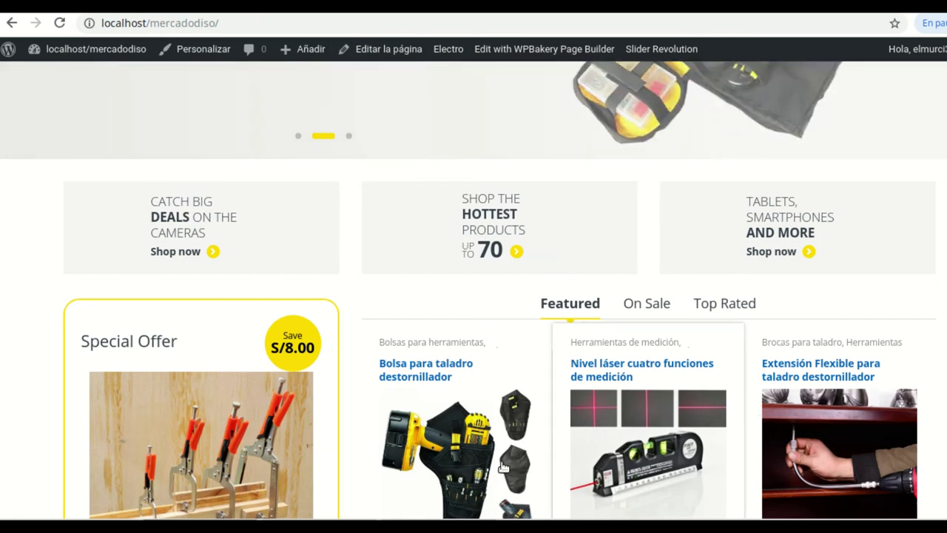
left_click(251, 6)
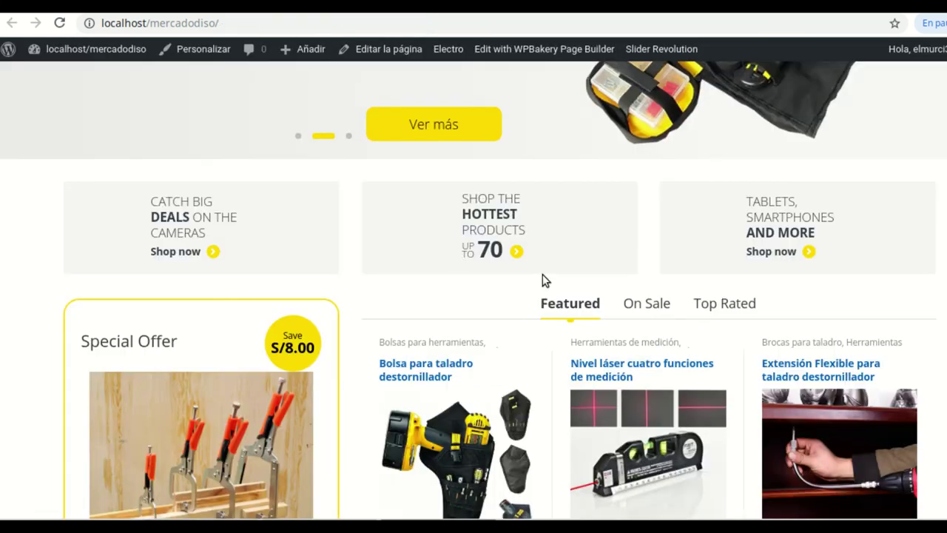
scroll(542, 272, "down", 1)
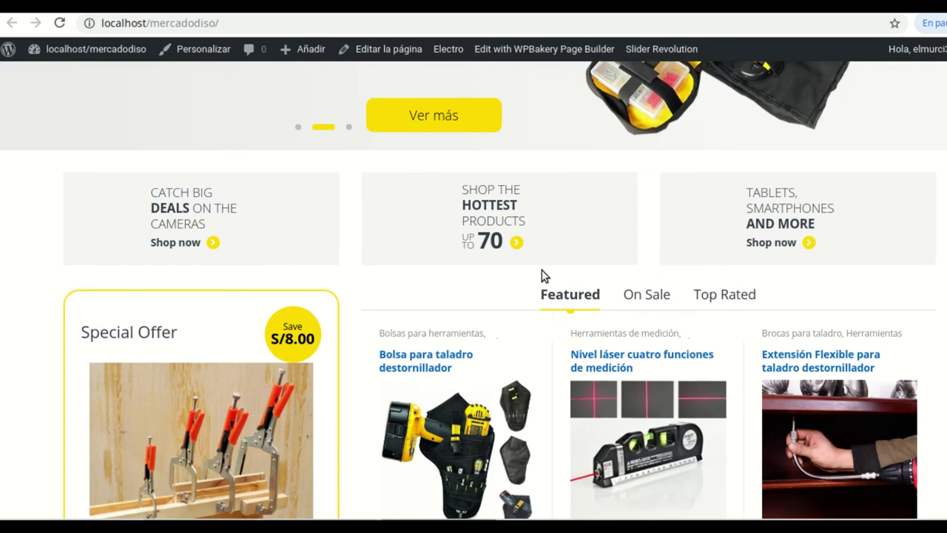
scroll(541, 275, "down", 10)
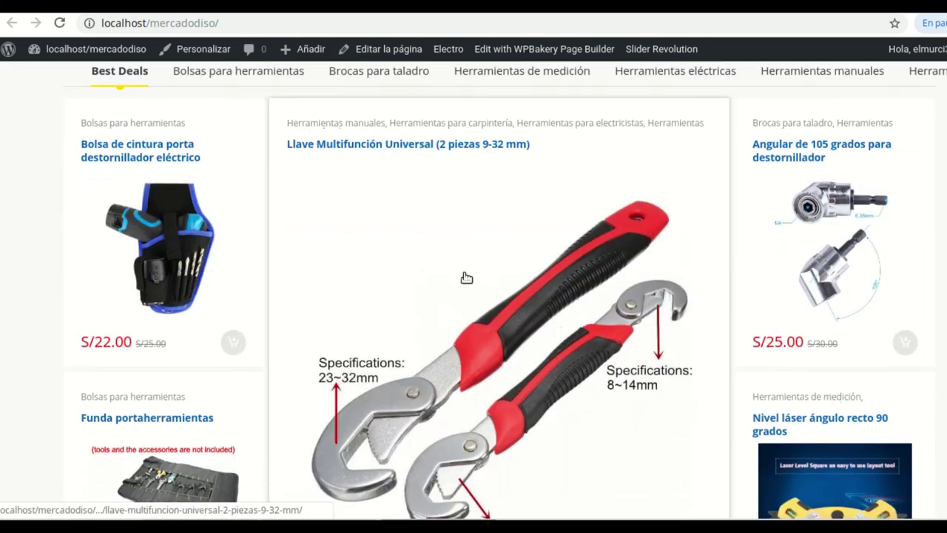
scroll(514, 254, "up", 10)
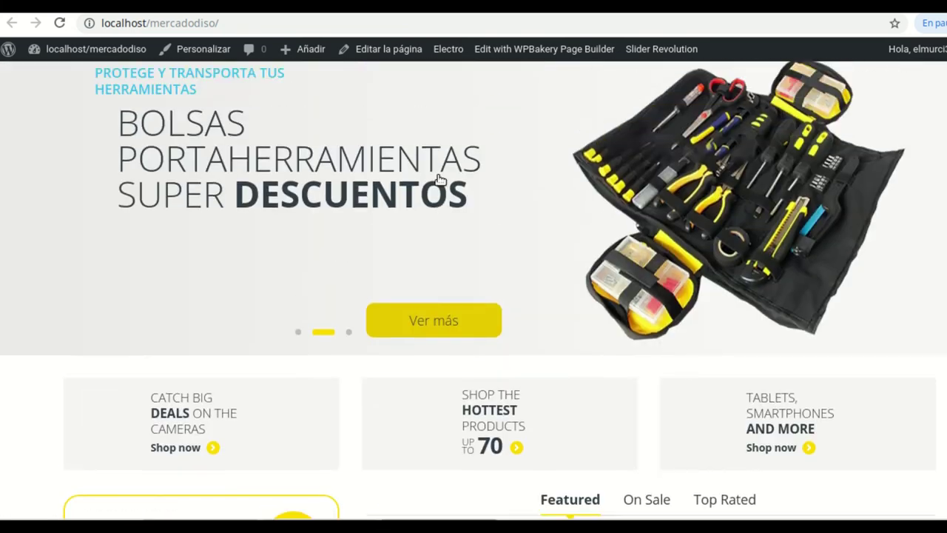
scroll(439, 179, "up", 3)
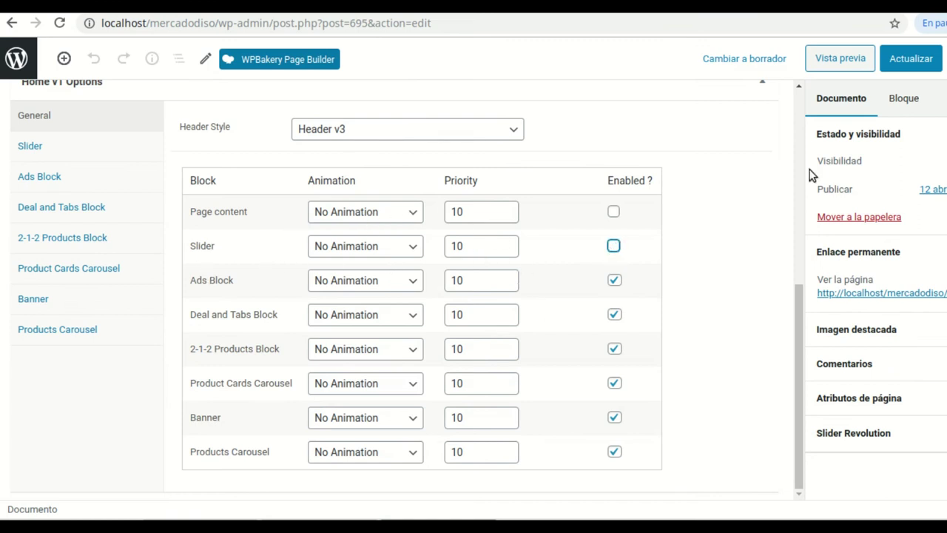
Save the home page, then re-enable Slider, disable Banner, save, and reload the storefront
left_click(917, 61)
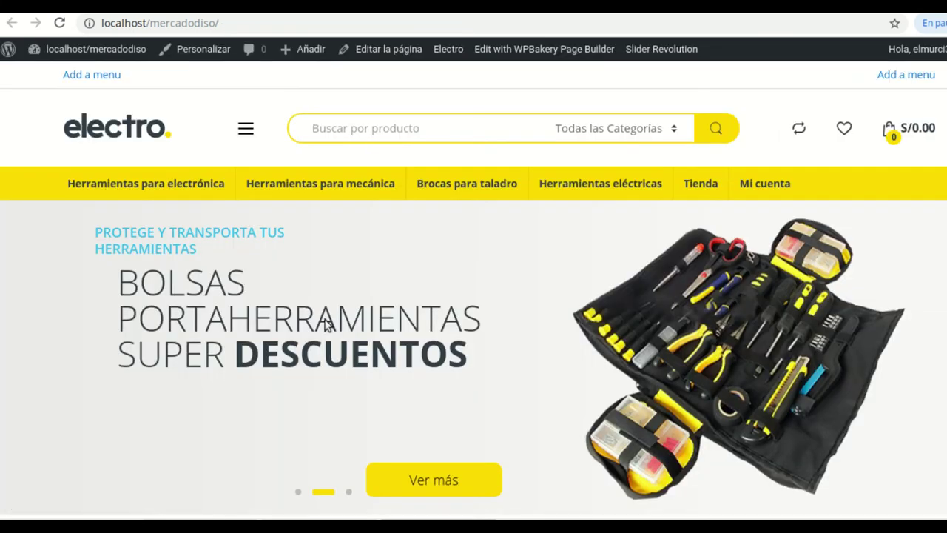
left_click(58, 23)
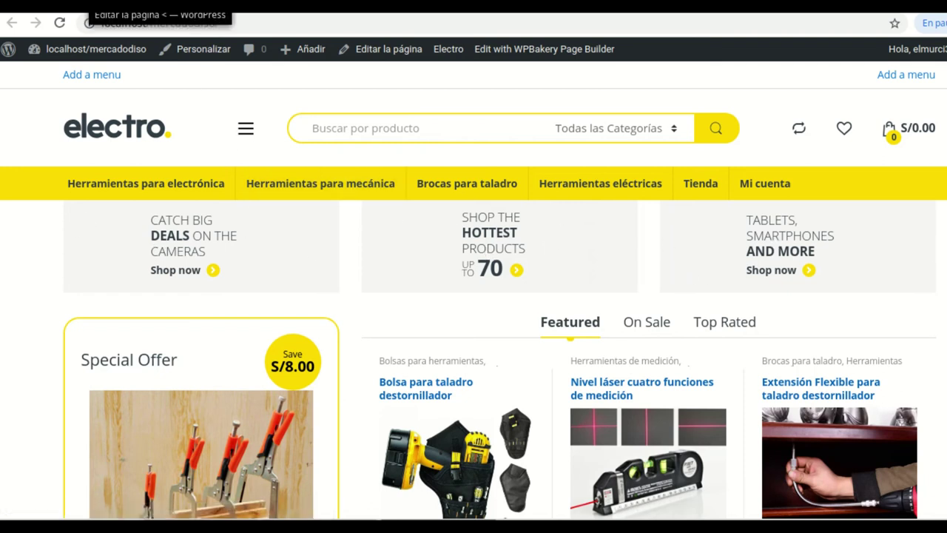
left_click(111, 6)
left_click(613, 247)
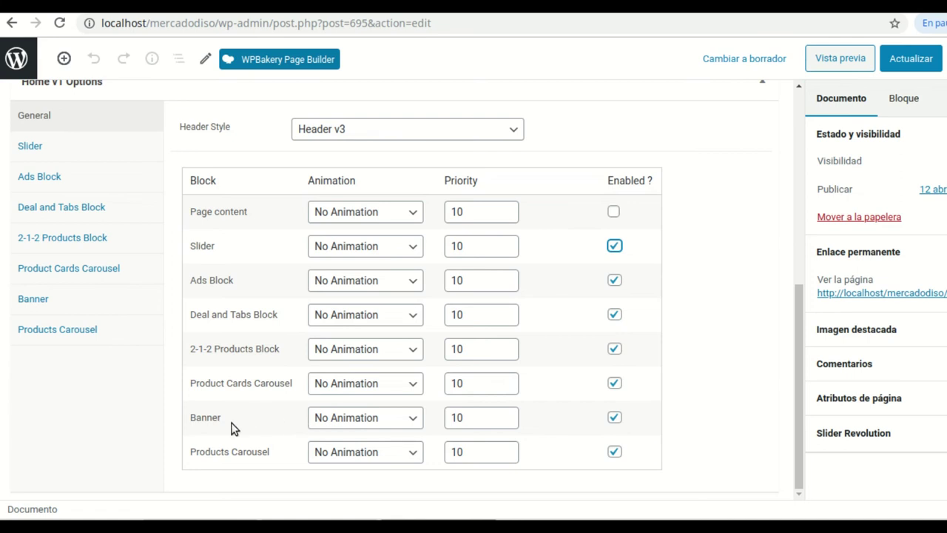
left_click(614, 418)
left_click(910, 58)
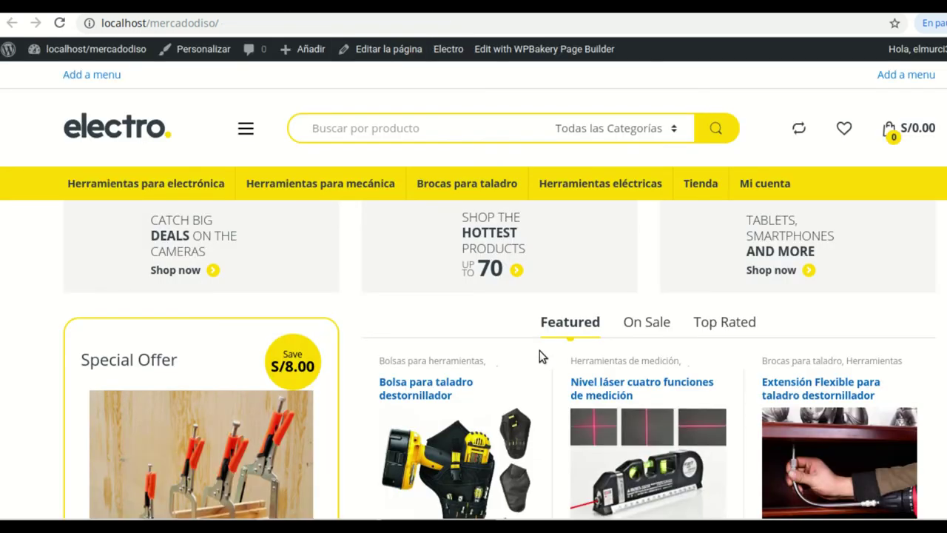
scroll(539, 355, "down", 7)
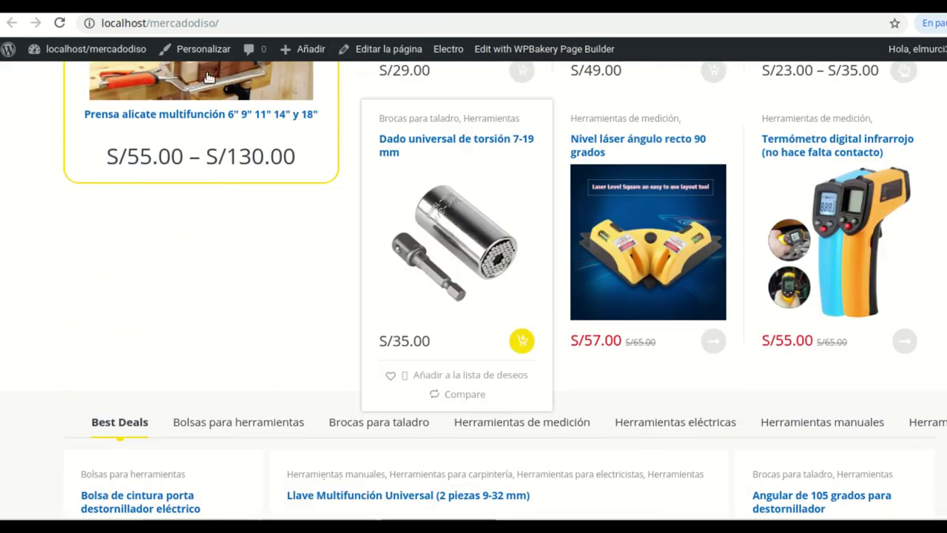
left_click(59, 23)
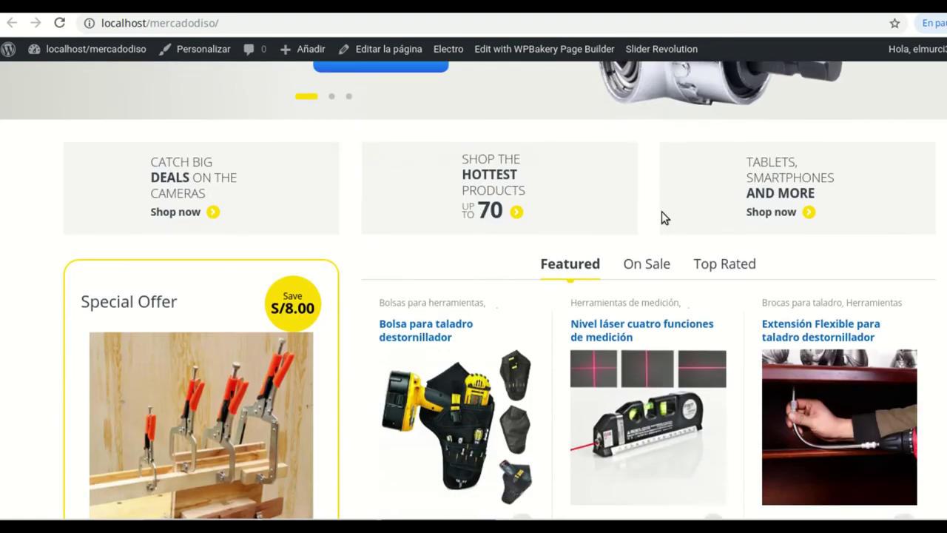
Review the storefront's product lists and footer, then return to the Home v1 Options
scroll(561, 345, "down", 5)
scroll(562, 344, "down", 15)
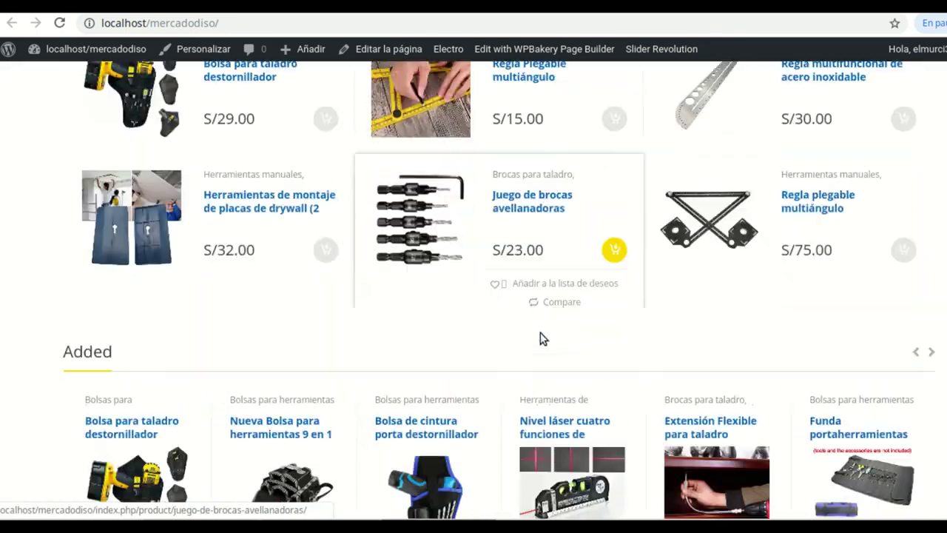
scroll(539, 337, "down", 6)
scroll(496, 334, "up", 3)
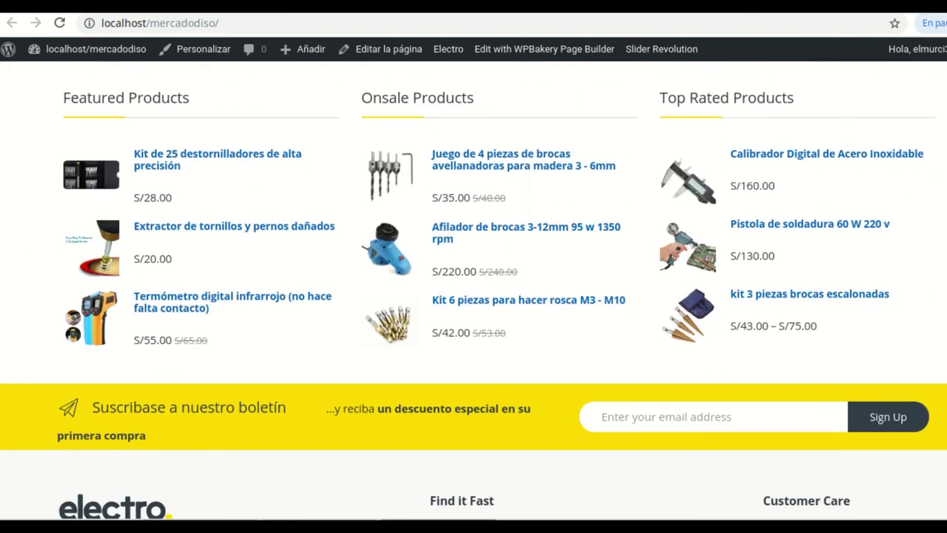
scroll(442, 362, "up", 1)
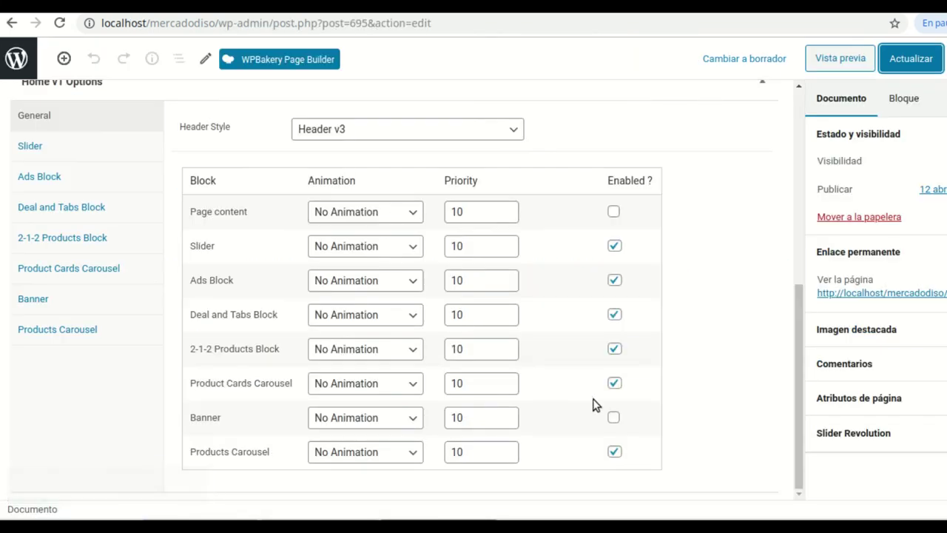
left_click(615, 418)
Enable the Banner block, save the home page, and preview it on the storefront
left_click(614, 418)
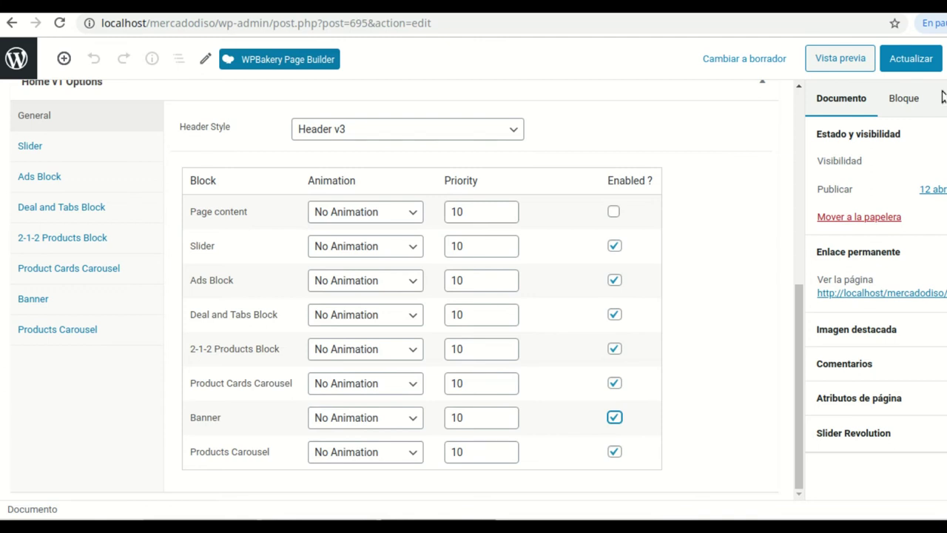
left_click(915, 59)
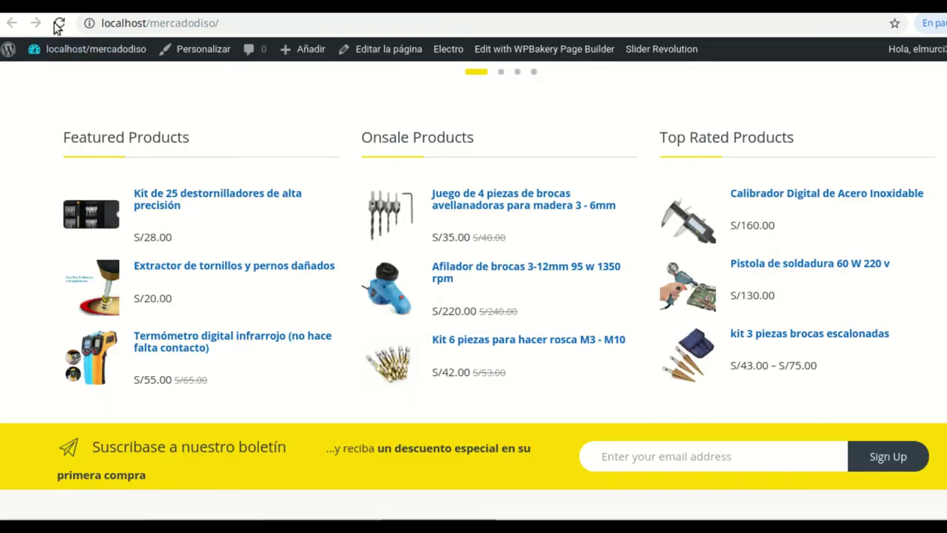
left_click(59, 23)
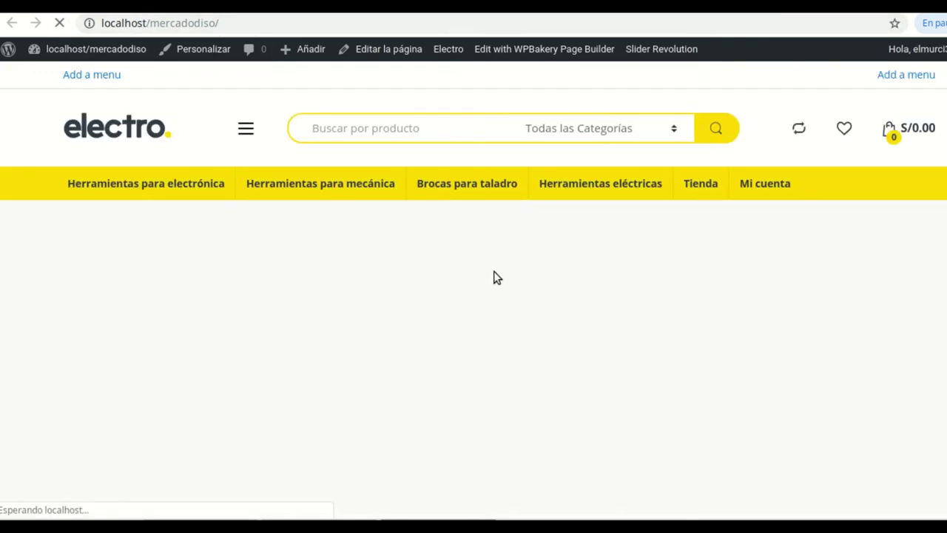
scroll(494, 272, "down", 15)
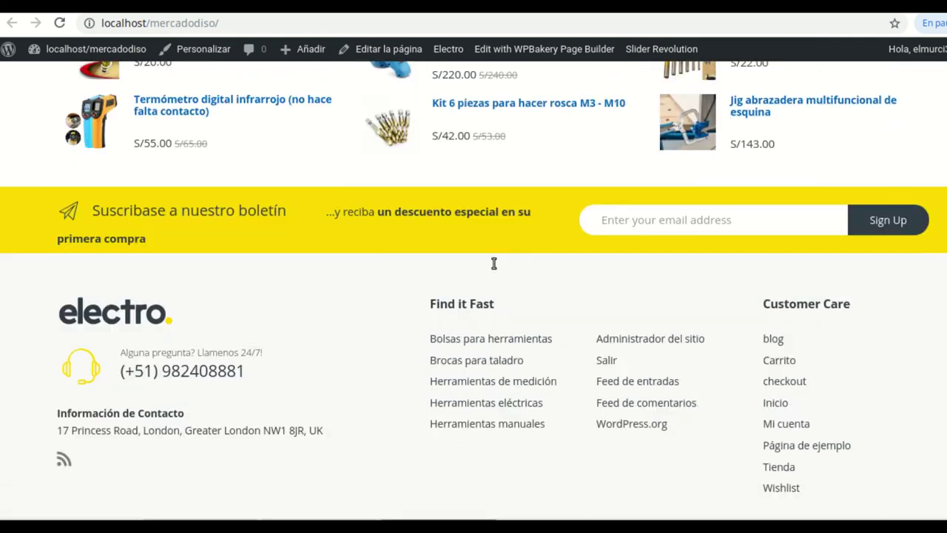
scroll(493, 263, "up", 10)
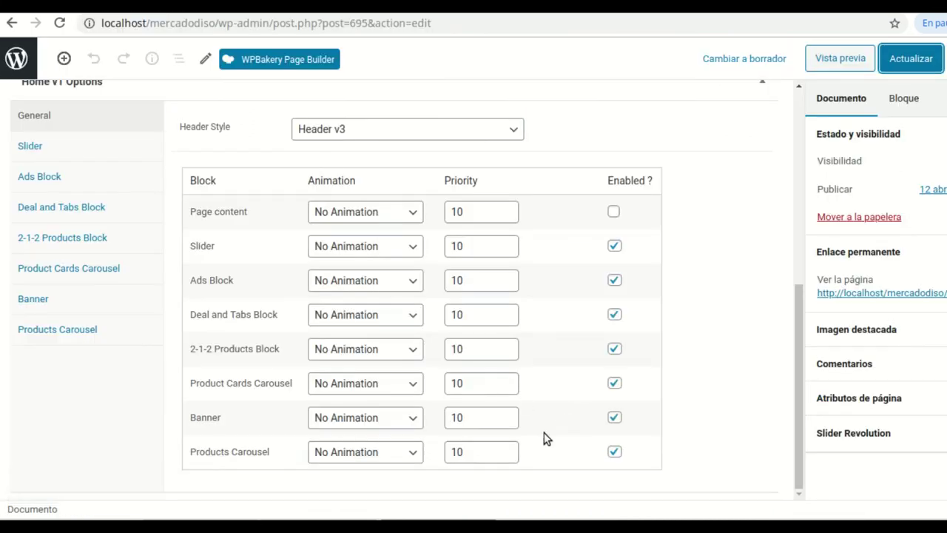
Switch the Banner block off again and save the home page
left_click(617, 420)
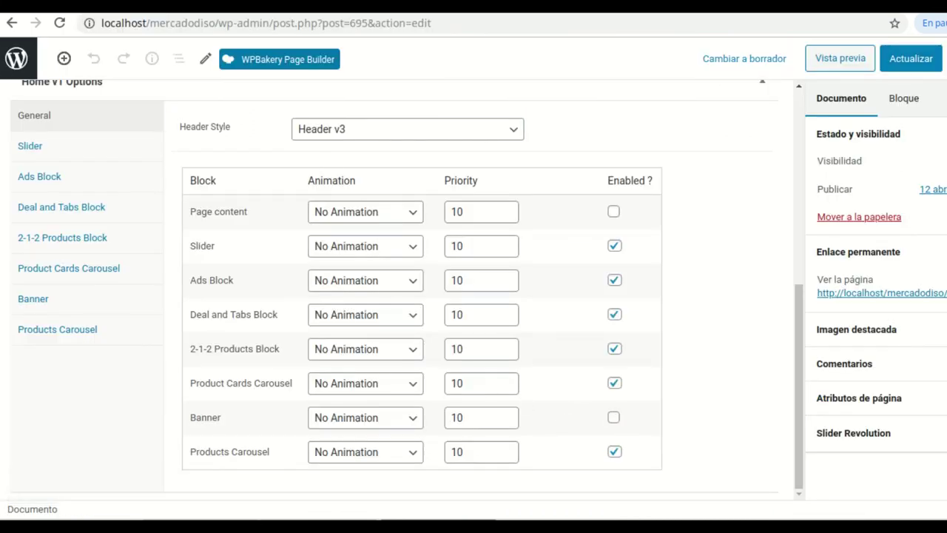
left_click(912, 60)
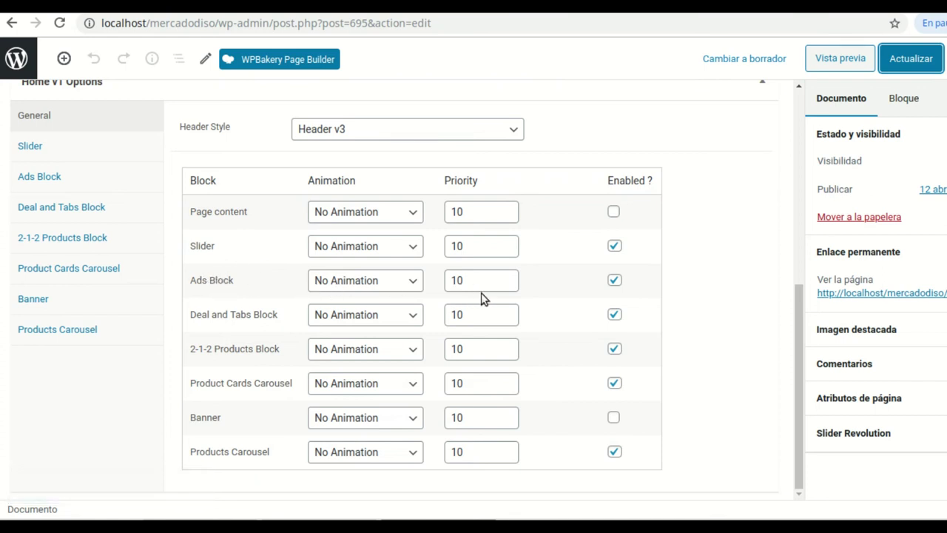
left_click(37, 178)
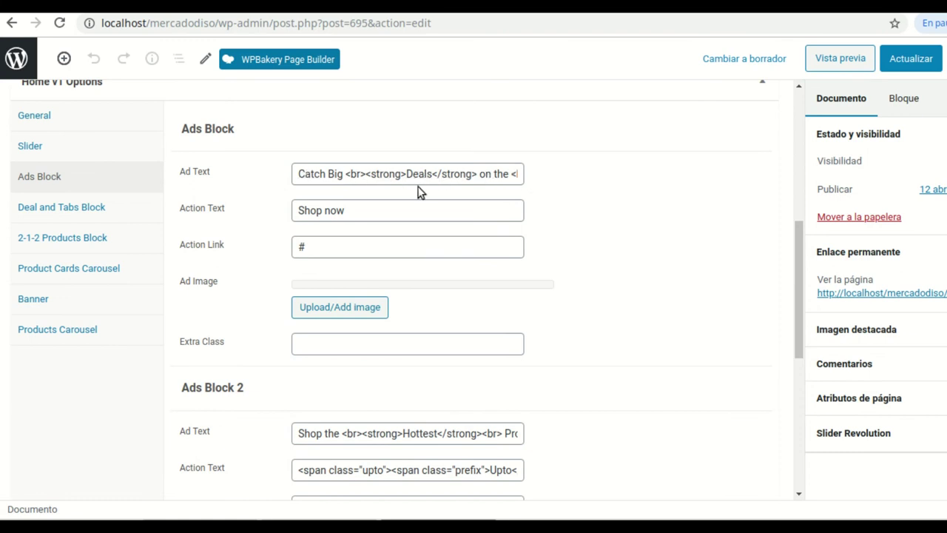
Change the first ad's Action Text from 'Shop now' to 'Comprar ahora' and open its image chooser
left_click(352, 213)
double_click(354, 210)
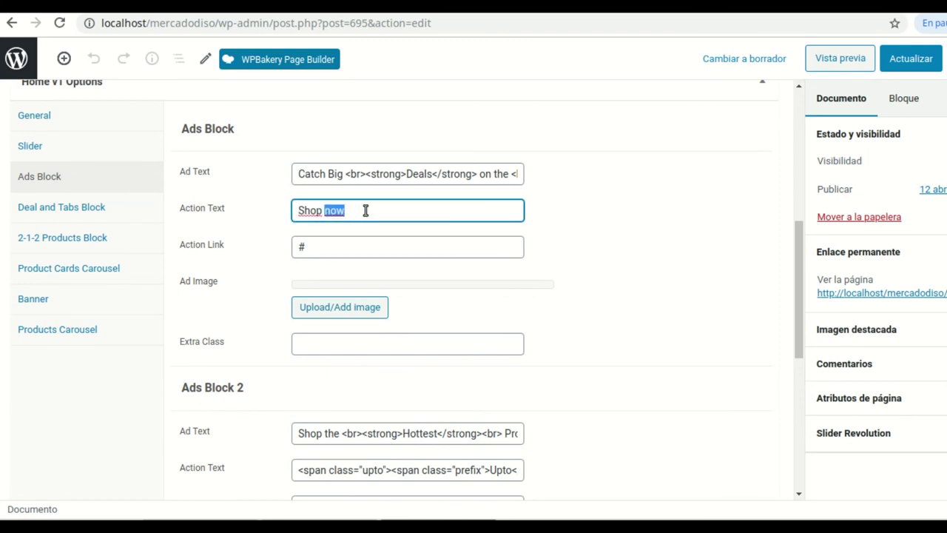
key("BackSpace")
key("BackSpace")
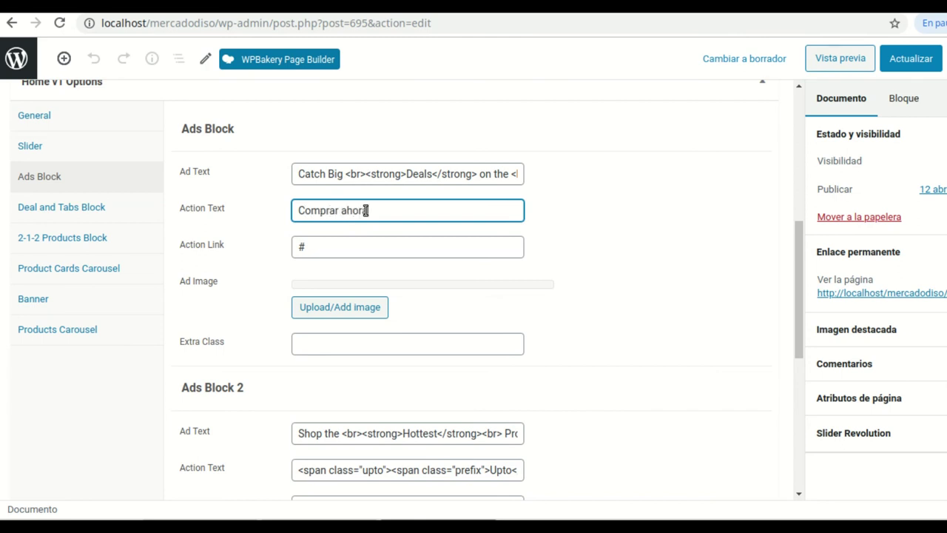
left_click(309, 250)
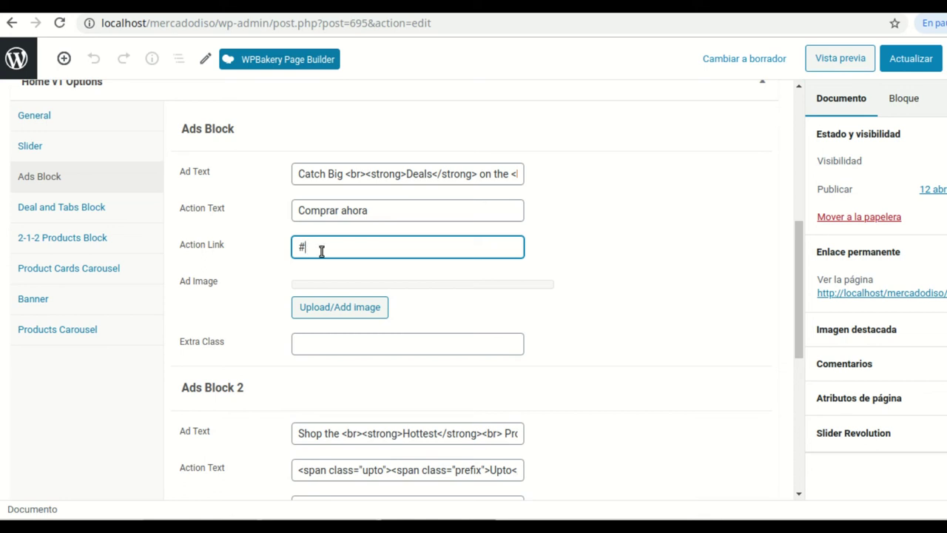
left_click(318, 314)
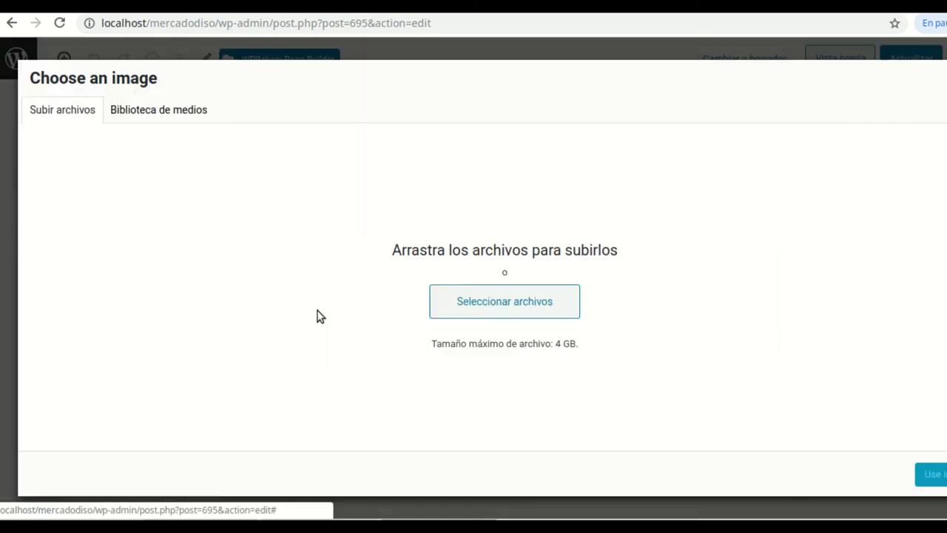
Upload cabeceraprincipal1.jpg from Escritorio > proyectos > DATAWEBSOLUTION to the media library
left_click(491, 311)
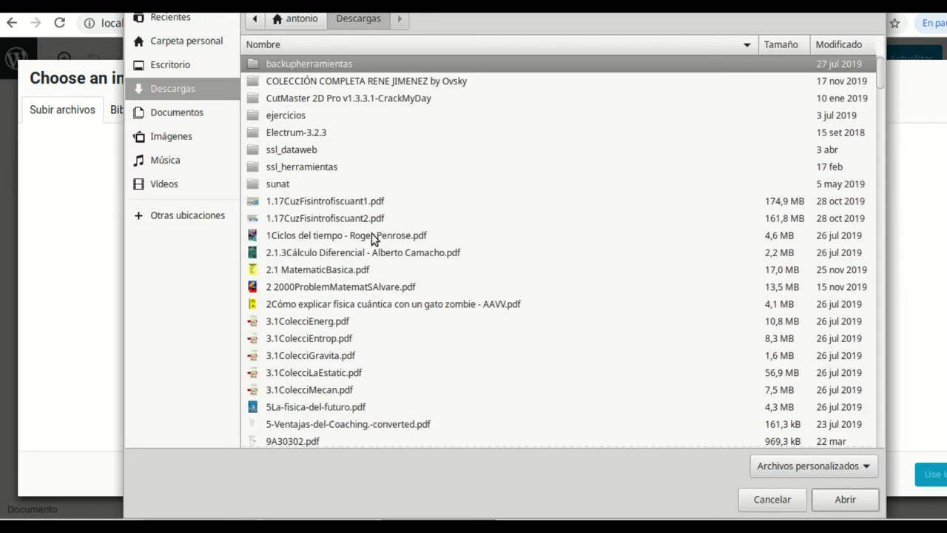
left_click(169, 63)
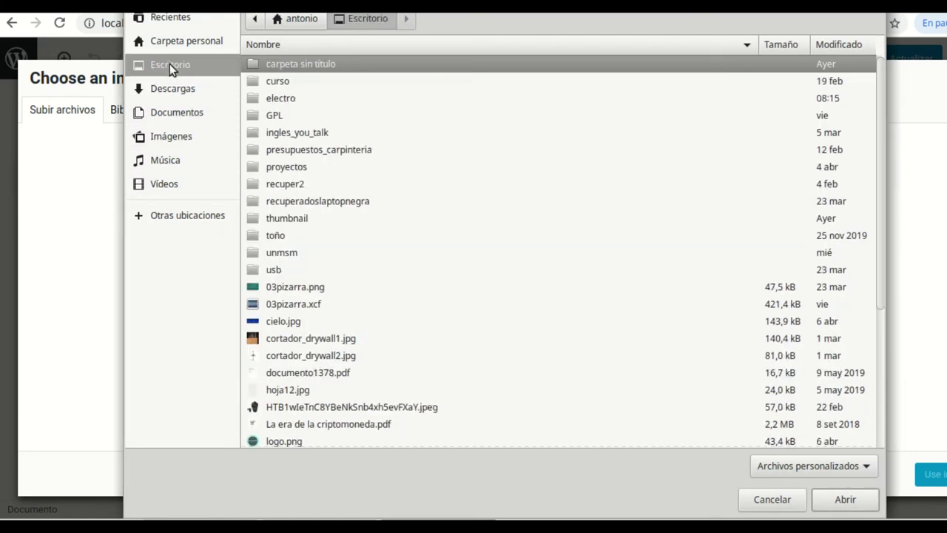
double_click(292, 171)
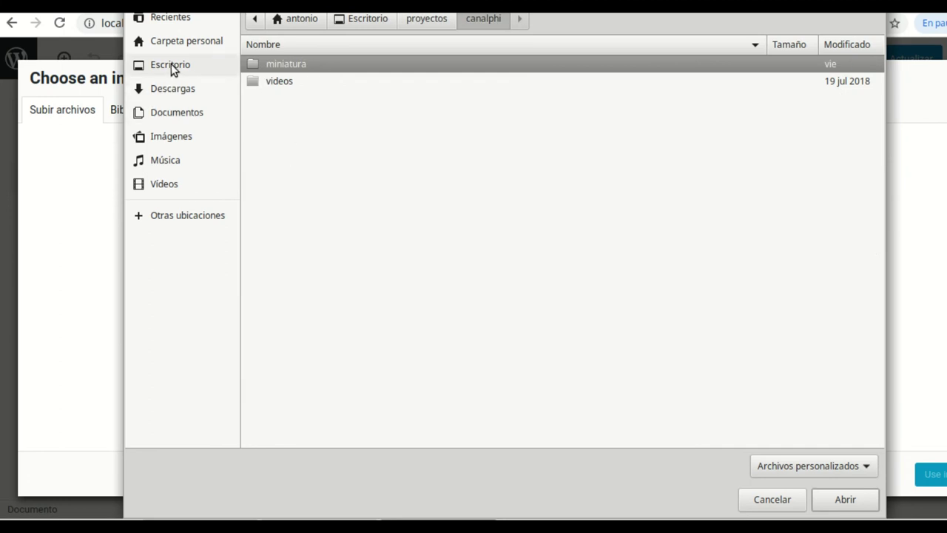
left_click(171, 65)
double_click(292, 166)
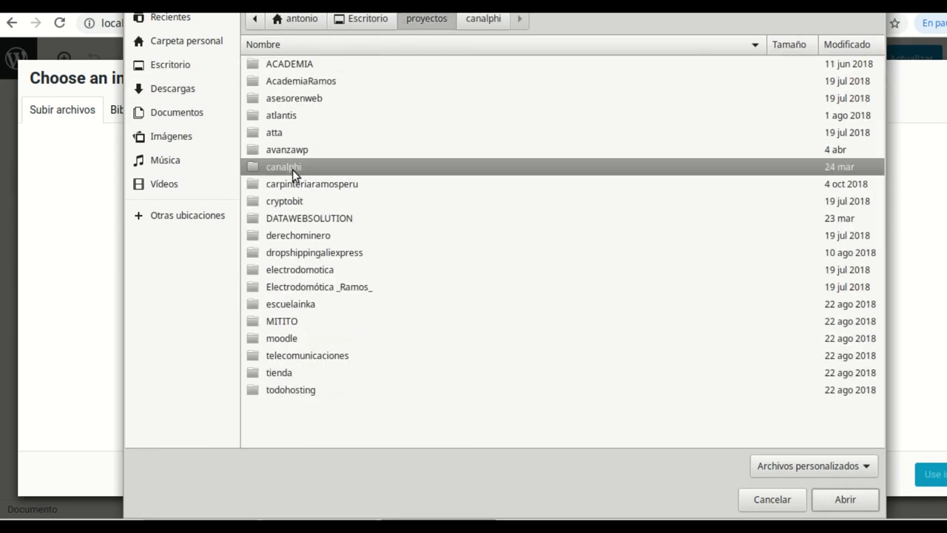
double_click(303, 219)
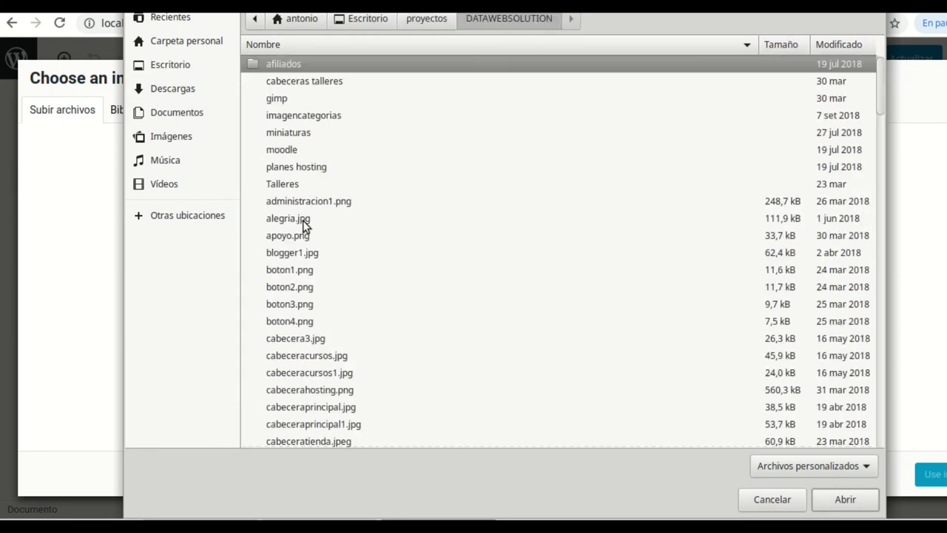
left_click(297, 357)
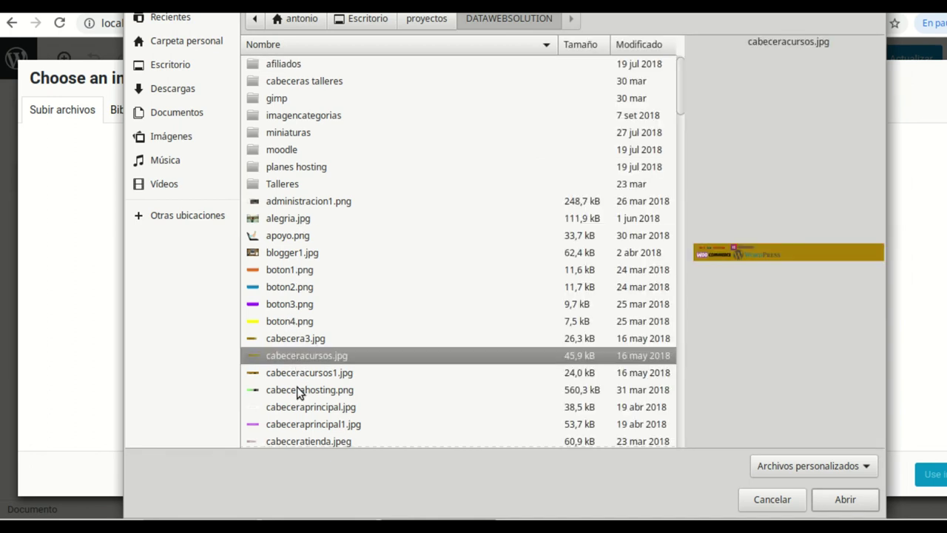
left_click(298, 390)
left_click(299, 407)
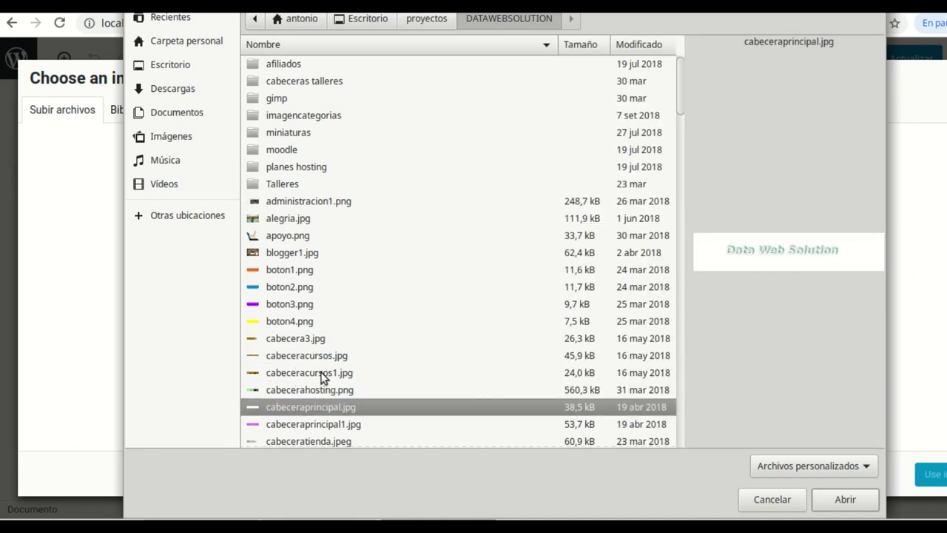
left_click(306, 428)
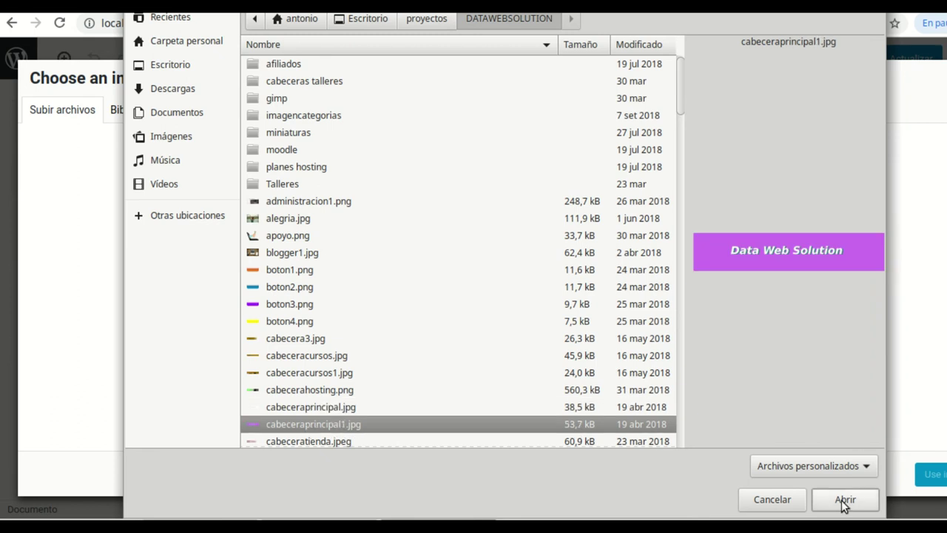
left_click(844, 500)
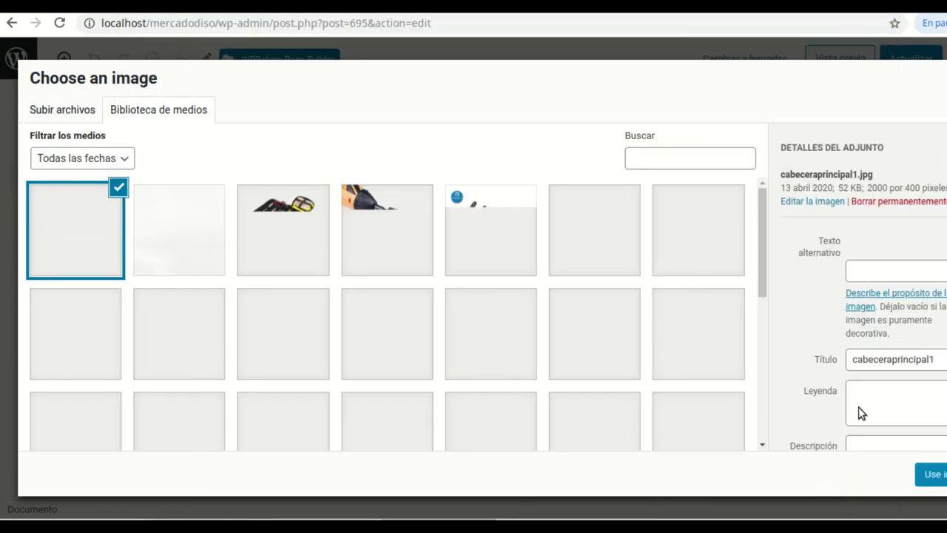
Use the uploaded banner as the first ad's image and update the Inicio page
left_click(934, 475)
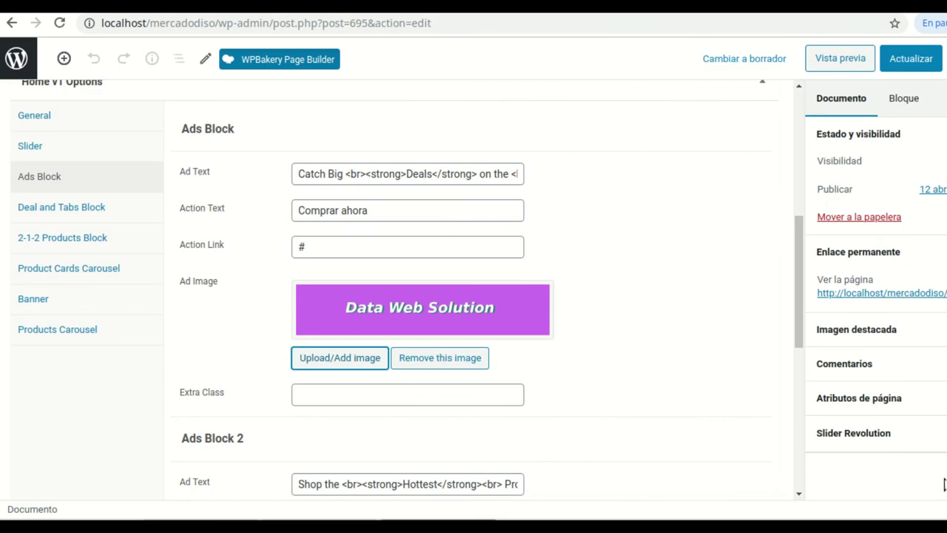
scroll(431, 397, "down", 3)
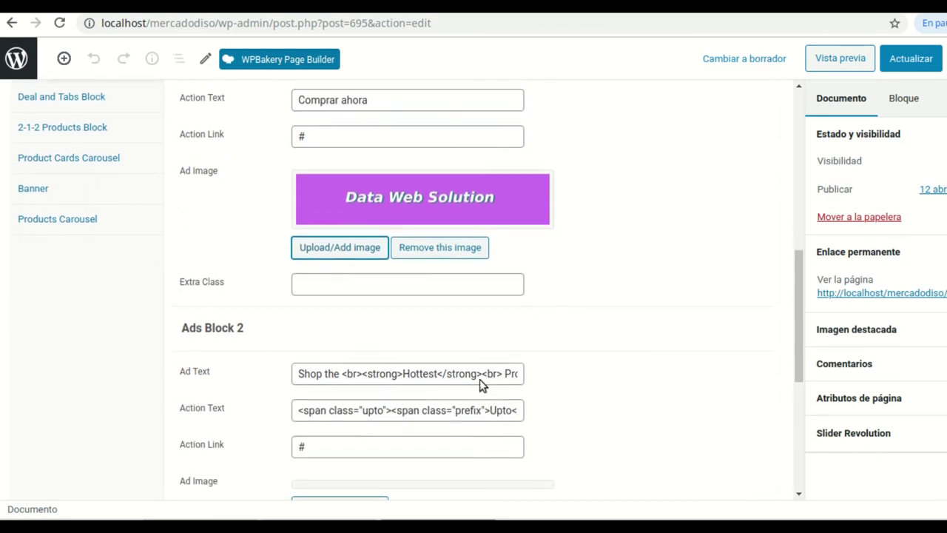
scroll(666, 337, "up", 3)
left_click(910, 59)
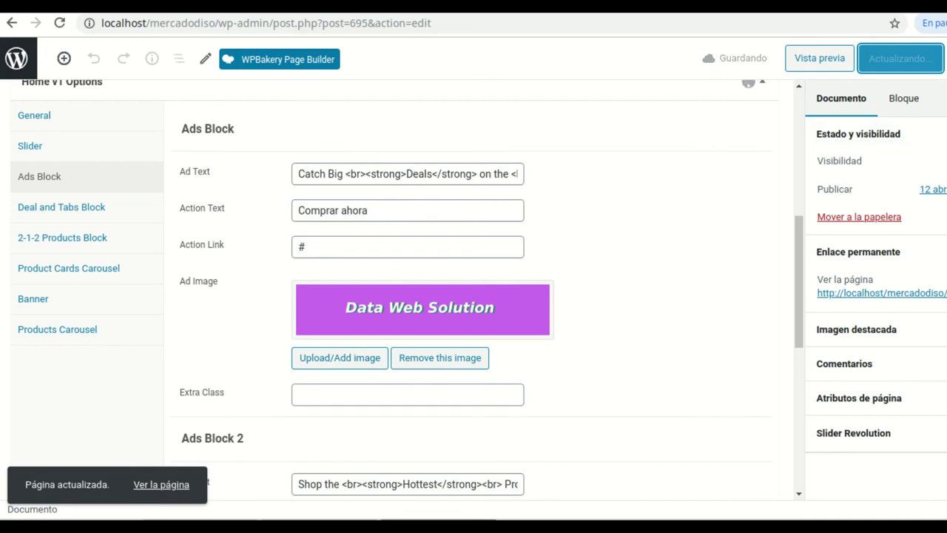
Reload the storefront and scroll through it to see the new Data Web Solution ad
left_click(289, 6)
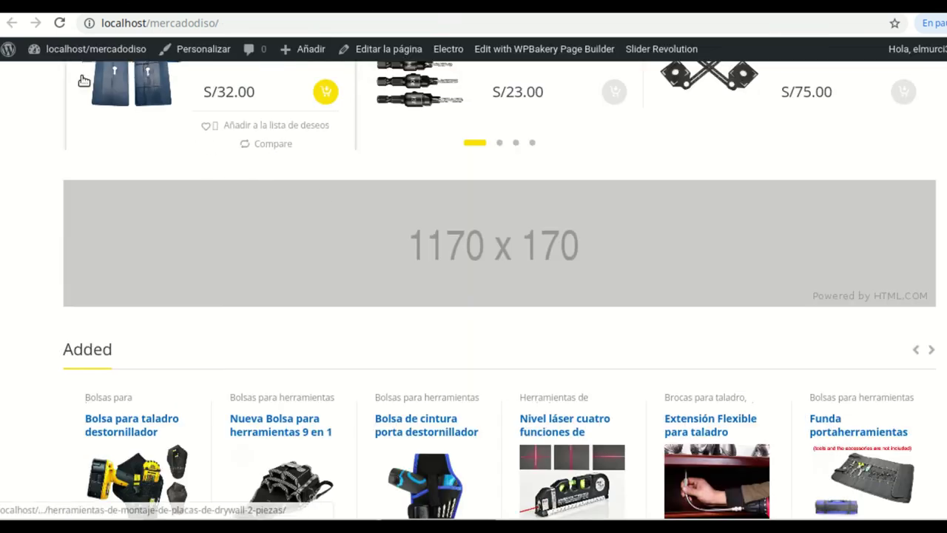
left_click(59, 23)
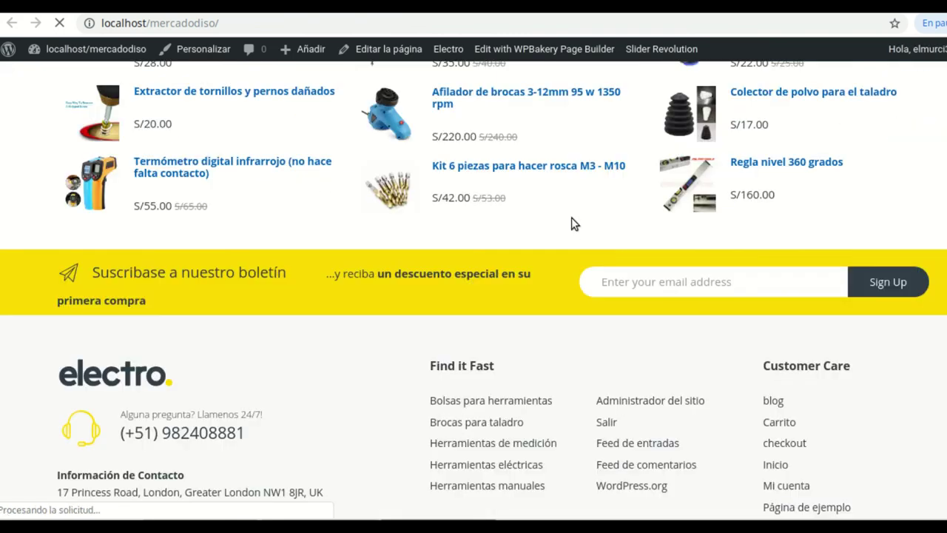
scroll(469, 328, "up", 15)
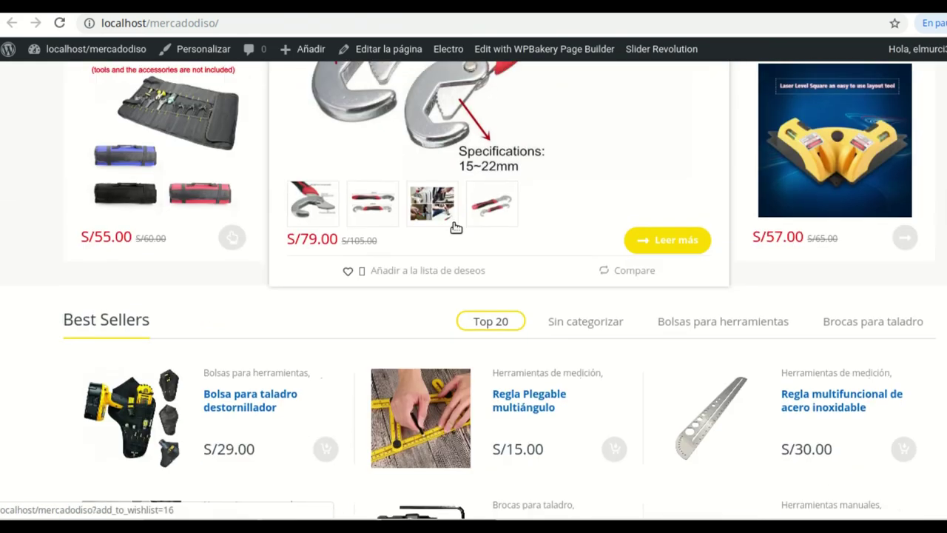
scroll(451, 199, "up", 10)
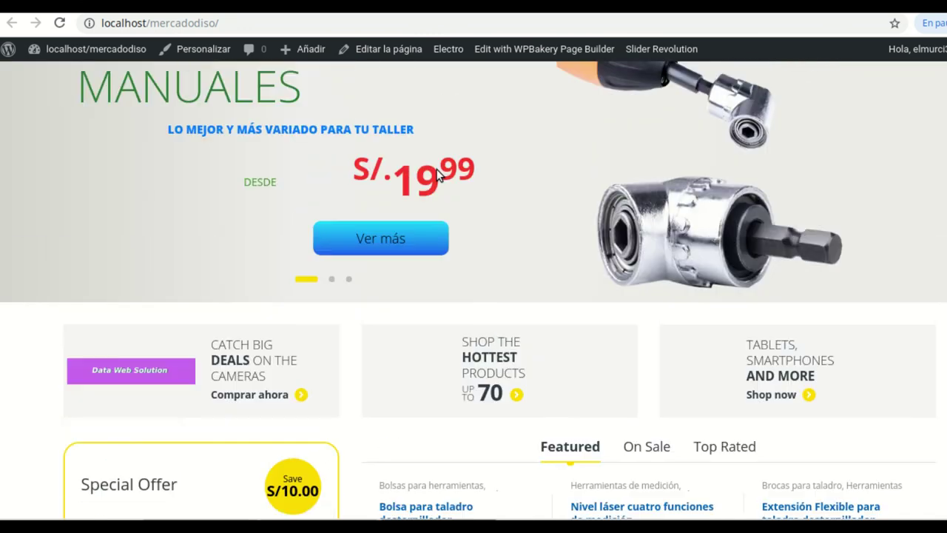
scroll(96, 280, "down", 2)
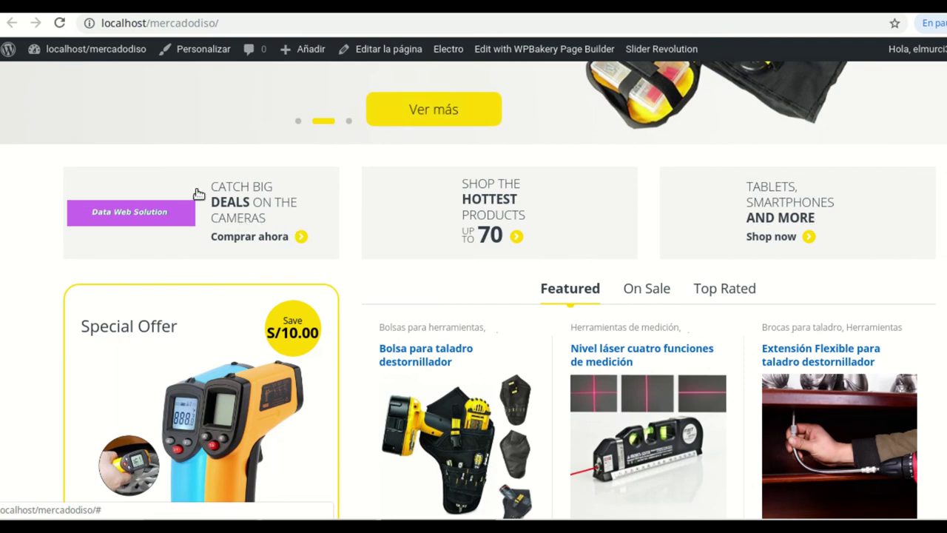
scroll(467, 247, "down", 8)
scroll(467, 247, "down", 9)
scroll(328, 164, "up", 4)
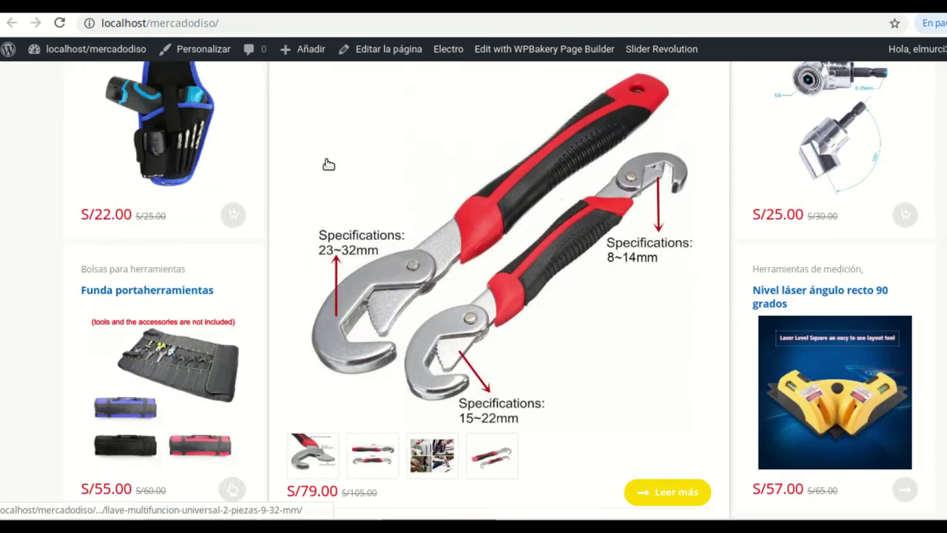
scroll(329, 163, "up", 9)
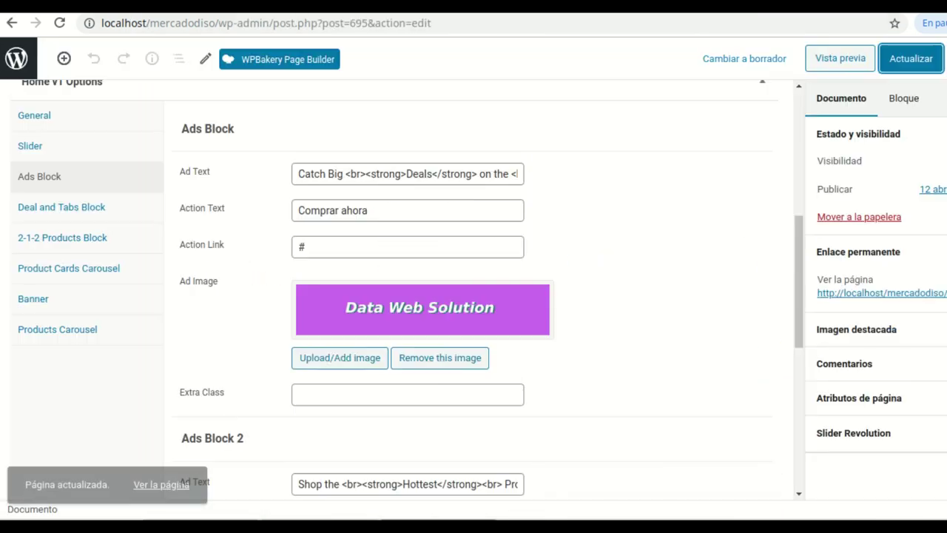
Remove the Data Web Solution picture from the first ad's Ad Image and update the Inicio page
left_click(435, 361)
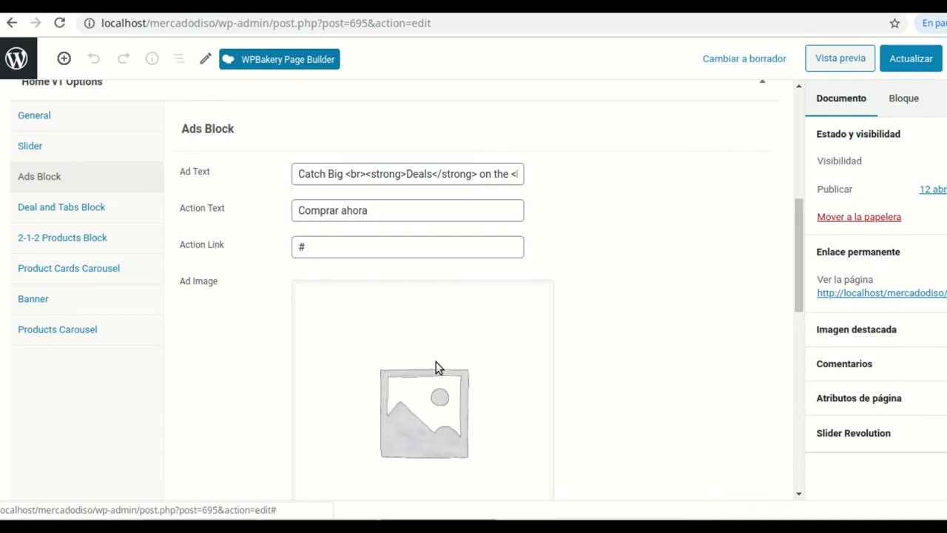
scroll(647, 347, "down", 1)
scroll(478, 338, "down", 4)
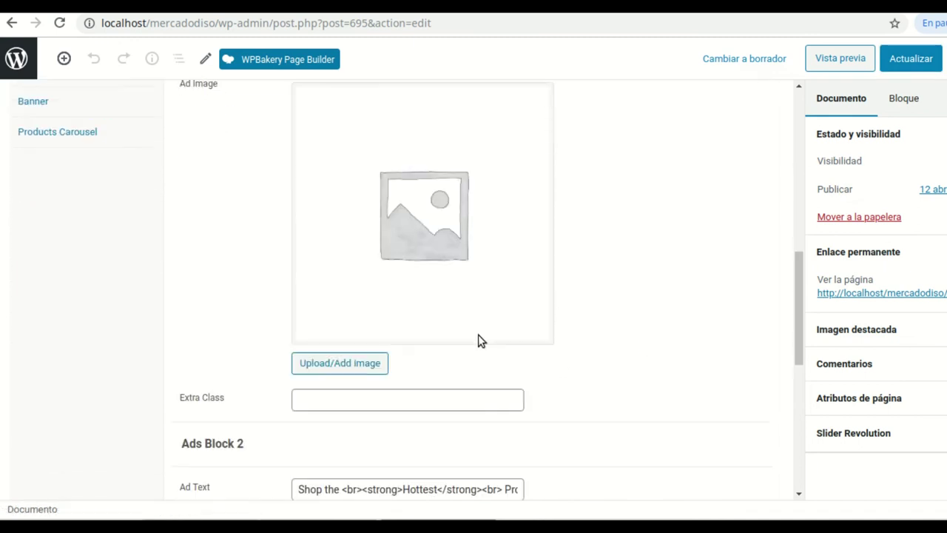
scroll(397, 355, "down", 3)
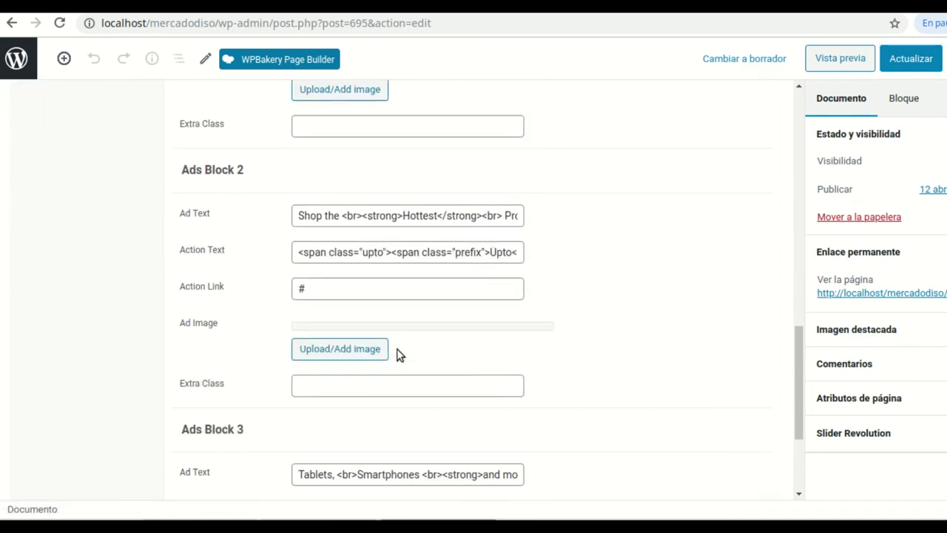
scroll(427, 372, "down", 1)
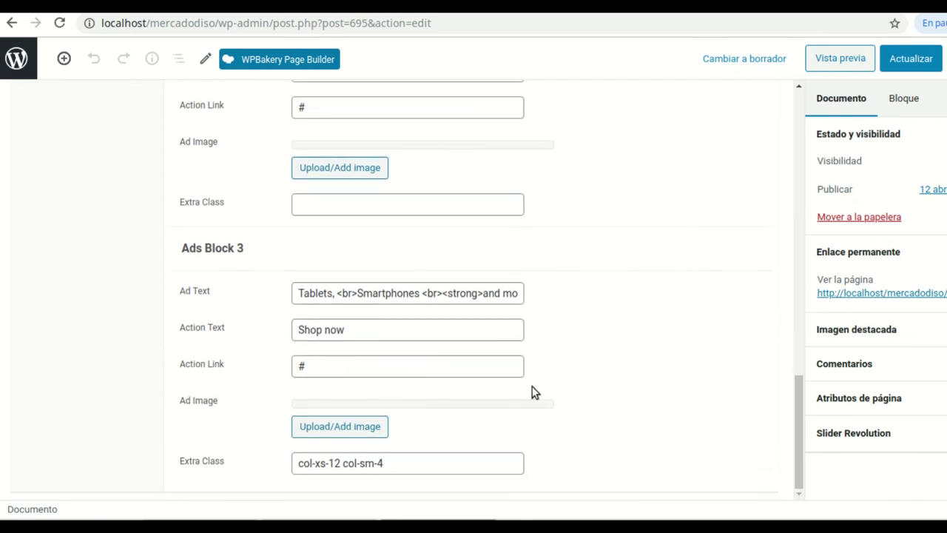
scroll(534, 392, "up", 10)
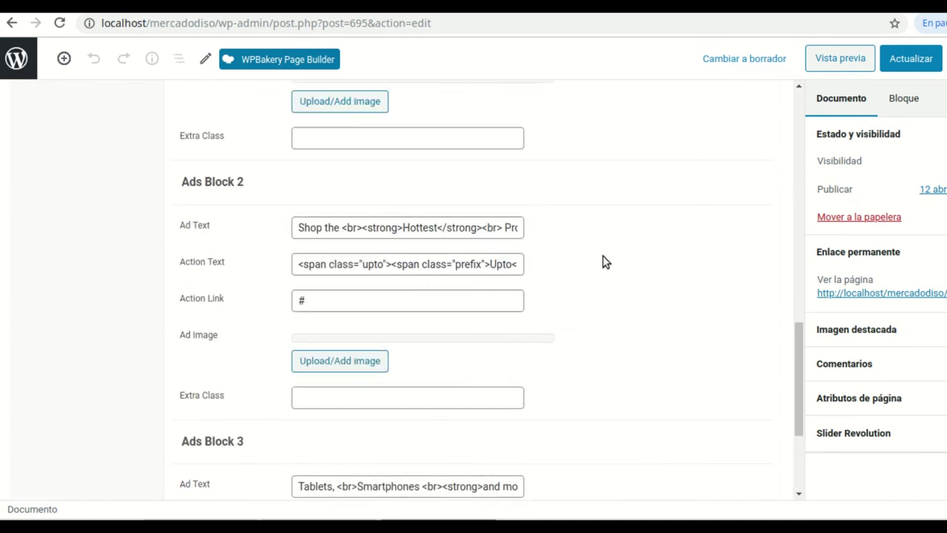
left_click(910, 66)
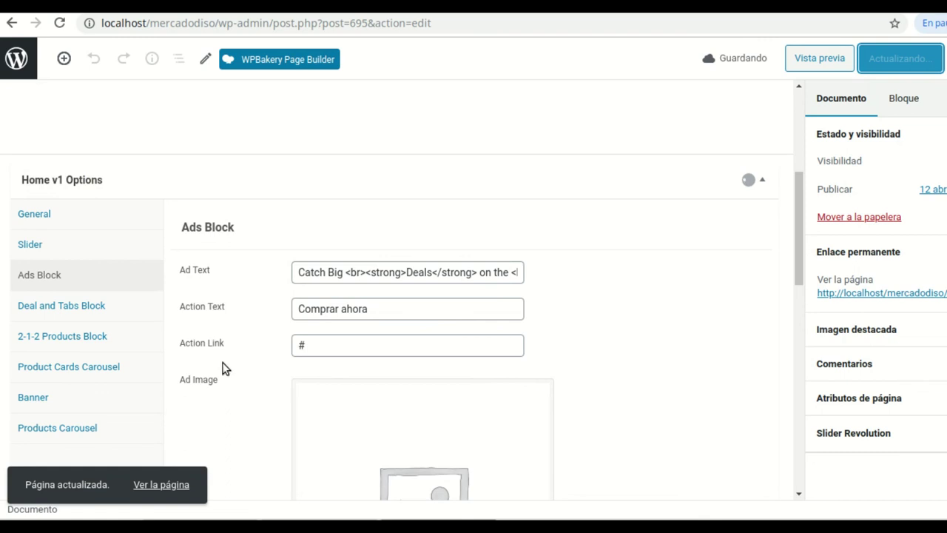
scroll(227, 367, "down", 1)
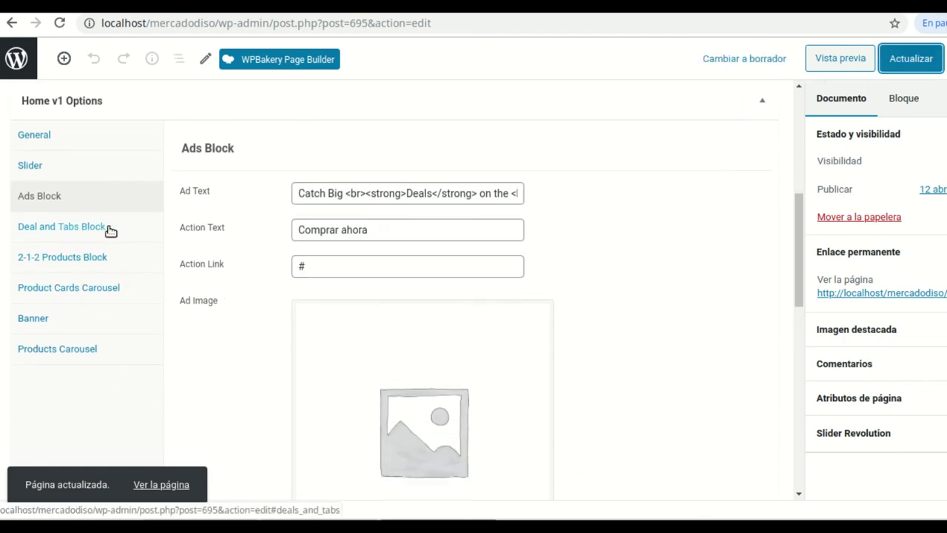
left_click(74, 227)
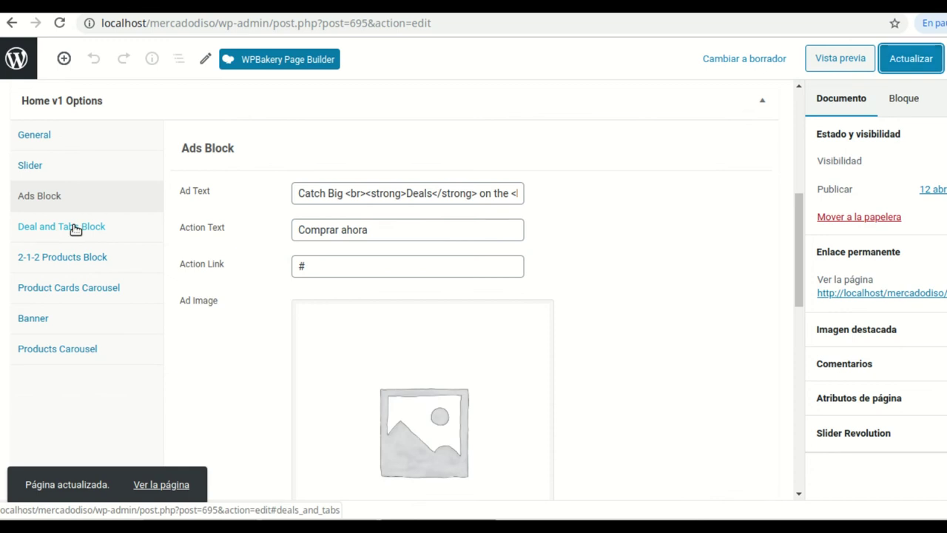
Retitle the deal block 'Oferta Especial', keeping its product choice and savings shown as Amount
left_click(371, 230)
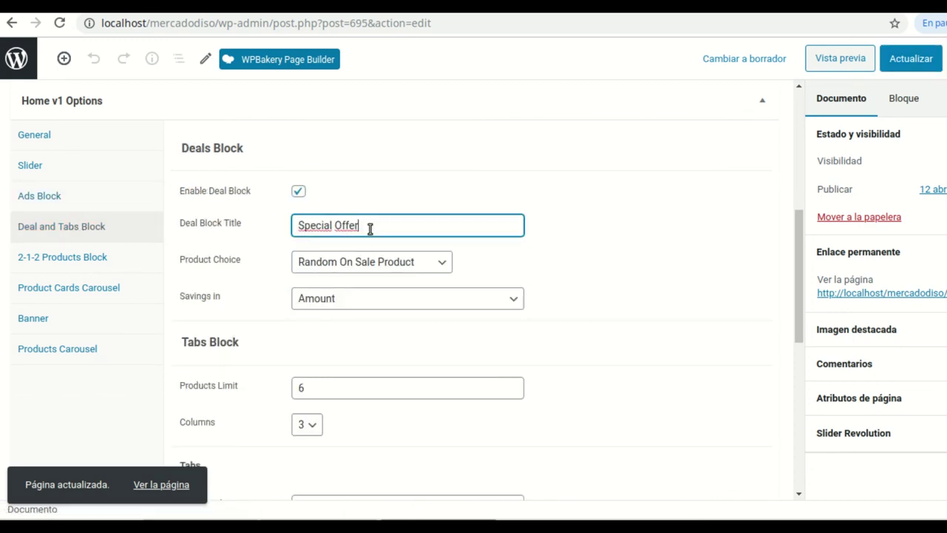
left_click_drag(369, 229, 302, 221)
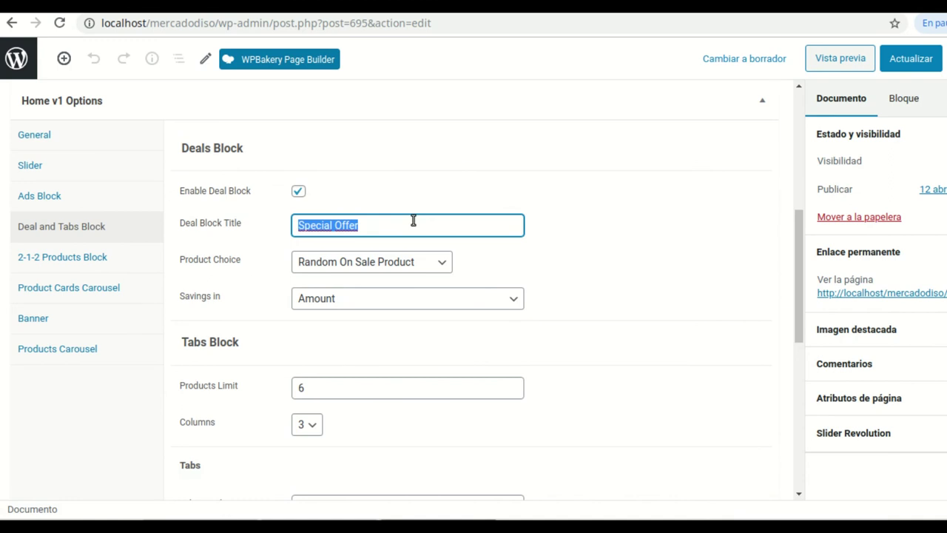
type("Oferta Espe")
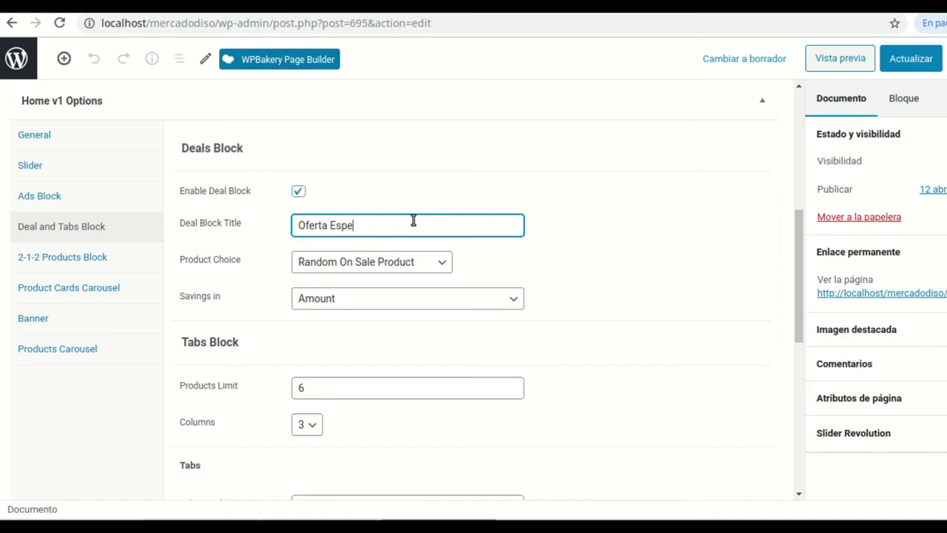
type("cial")
scroll(400, 309, "down", 1)
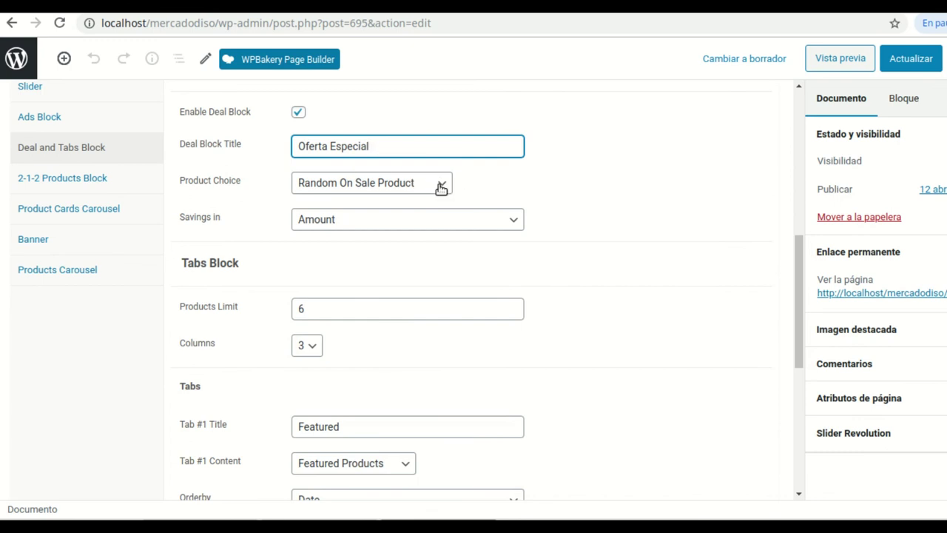
left_click(443, 186)
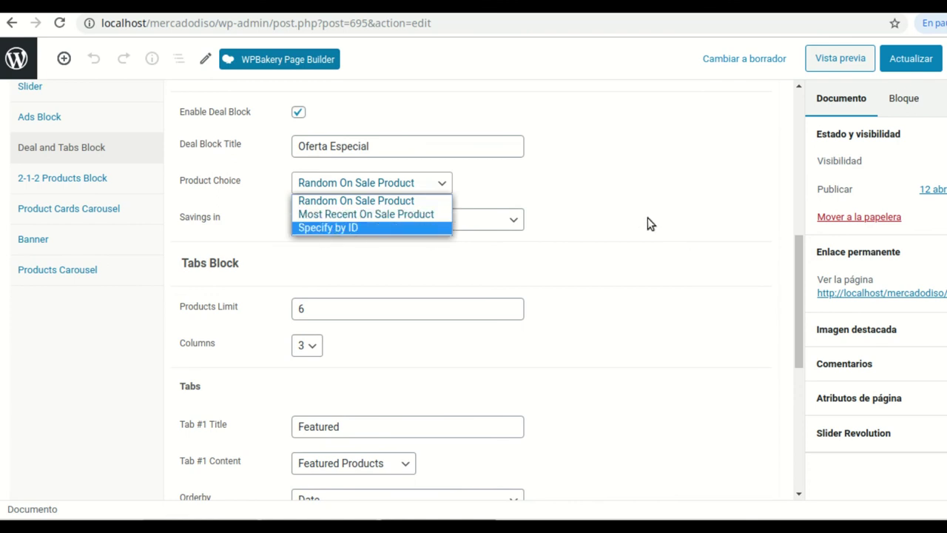
left_click_drag(648, 224, 397, 240)
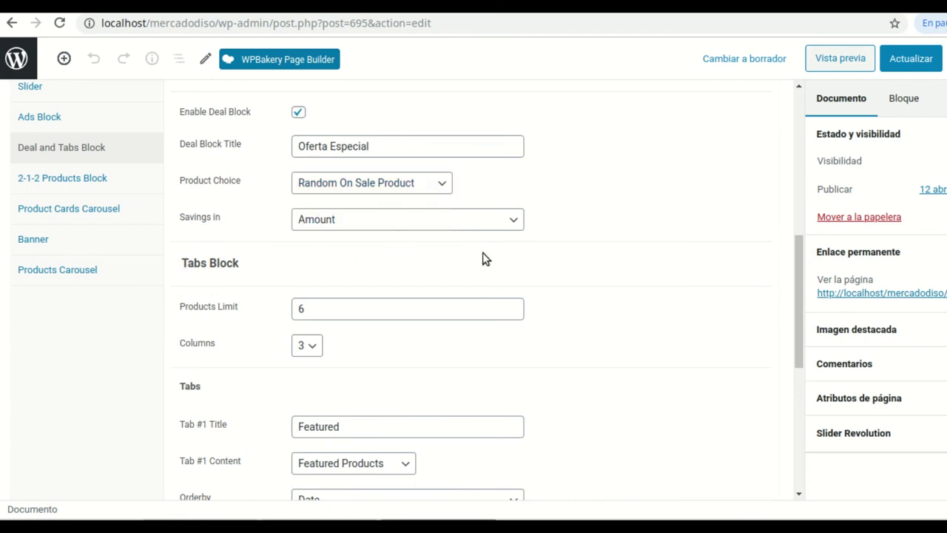
left_click(512, 223)
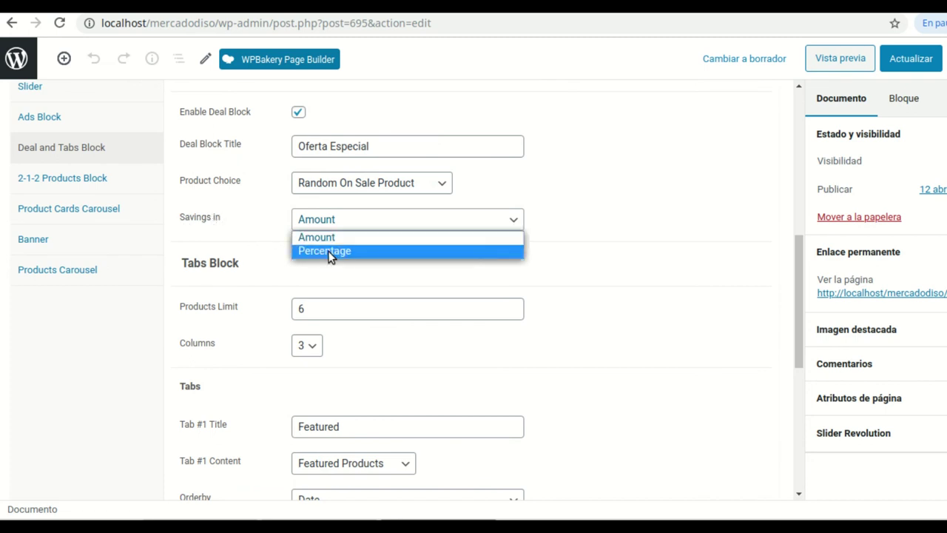
left_click(645, 255)
scroll(566, 286, "down", 3)
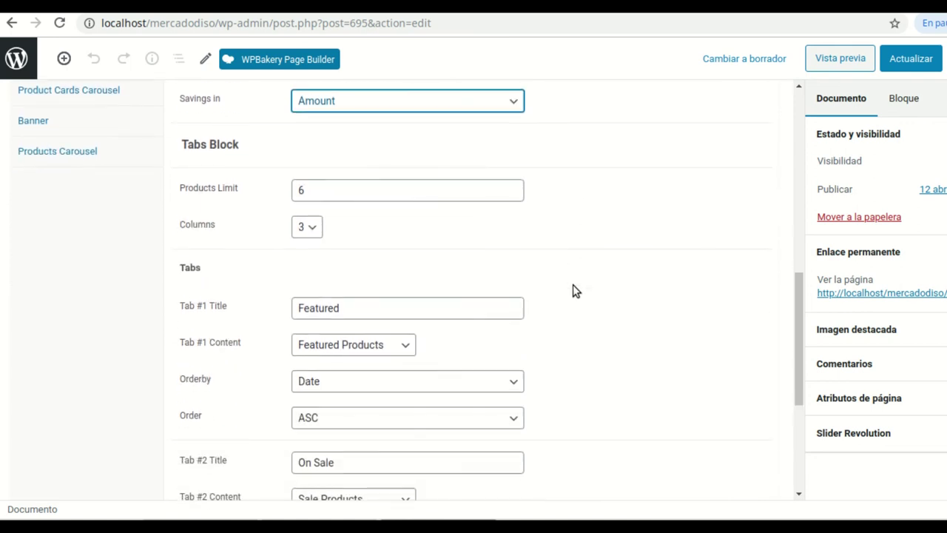
Rename the first two tabs to Destacados and En descuento
left_click_drag(366, 237, 282, 230)
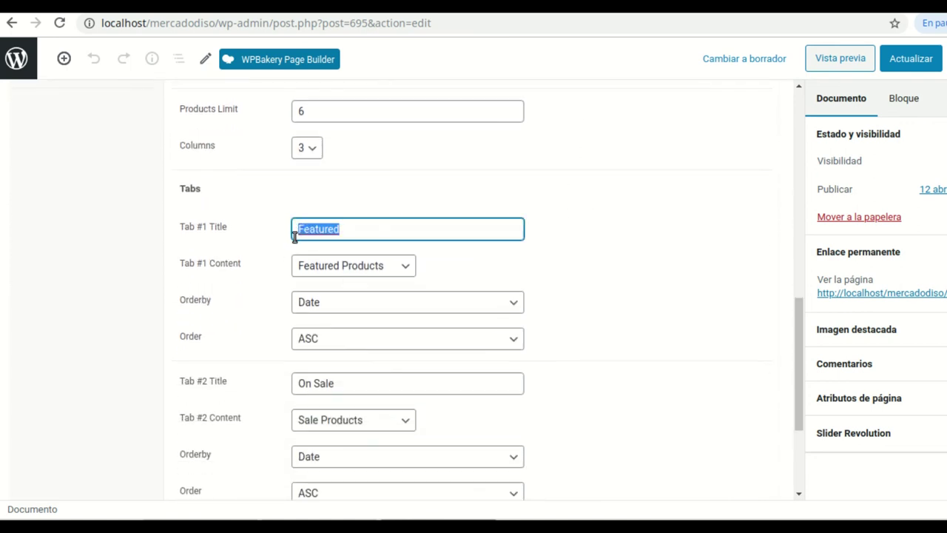
type("Destaca")
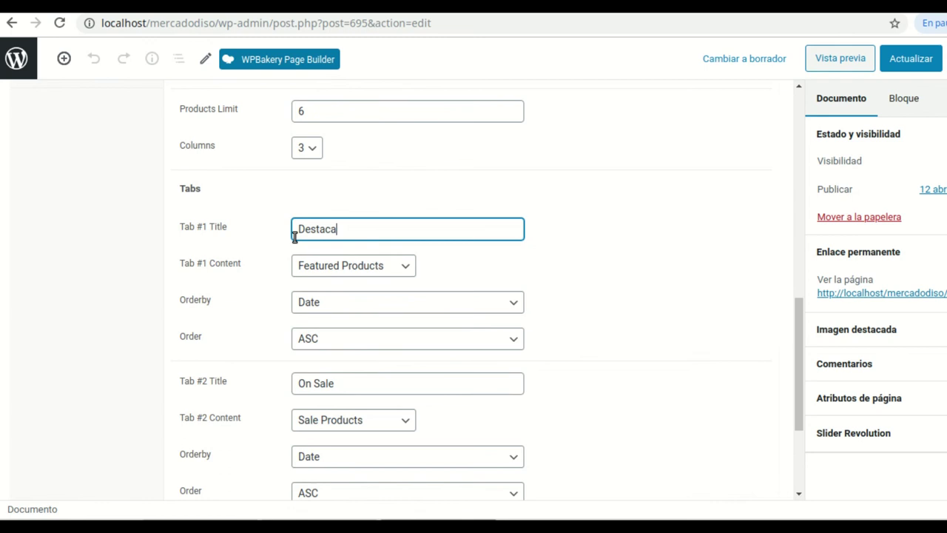
left_click(642, 272)
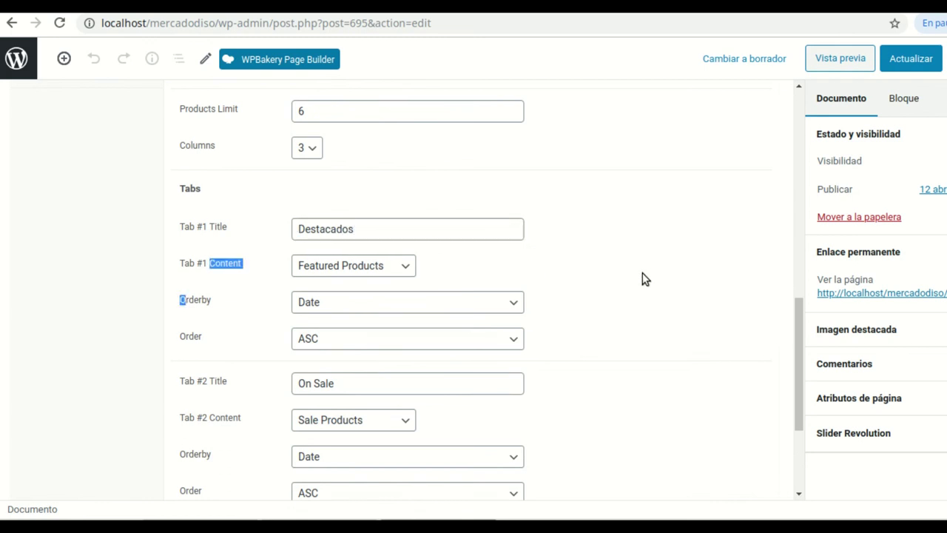
scroll(647, 272, "down", 2)
left_click(426, 249)
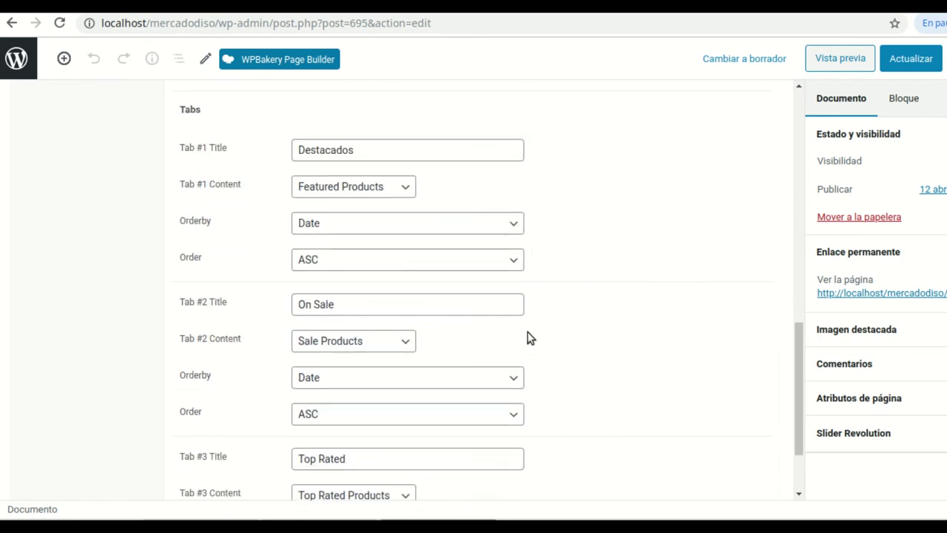
scroll(527, 338, "down", 1)
left_click_drag(342, 272, 214, 269)
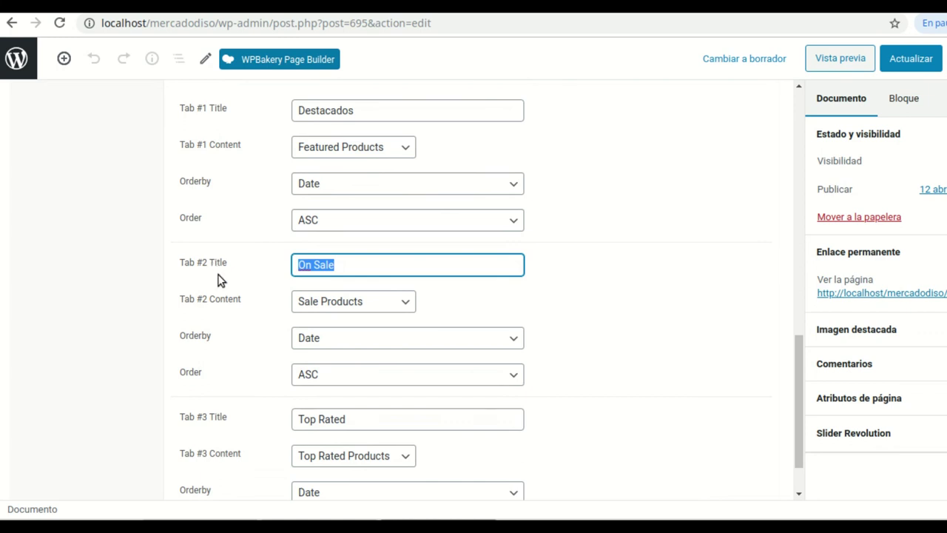
type("En descuento")
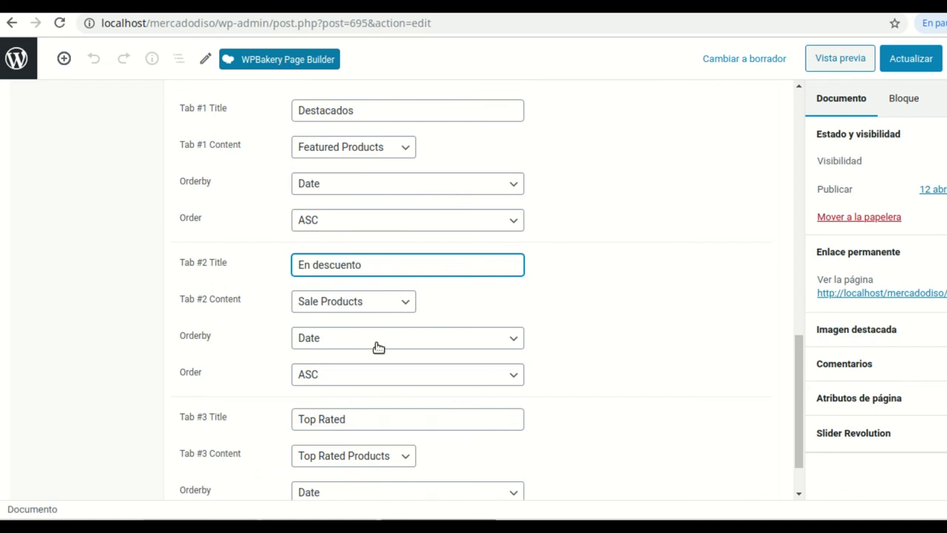
scroll(589, 317, "down", 2)
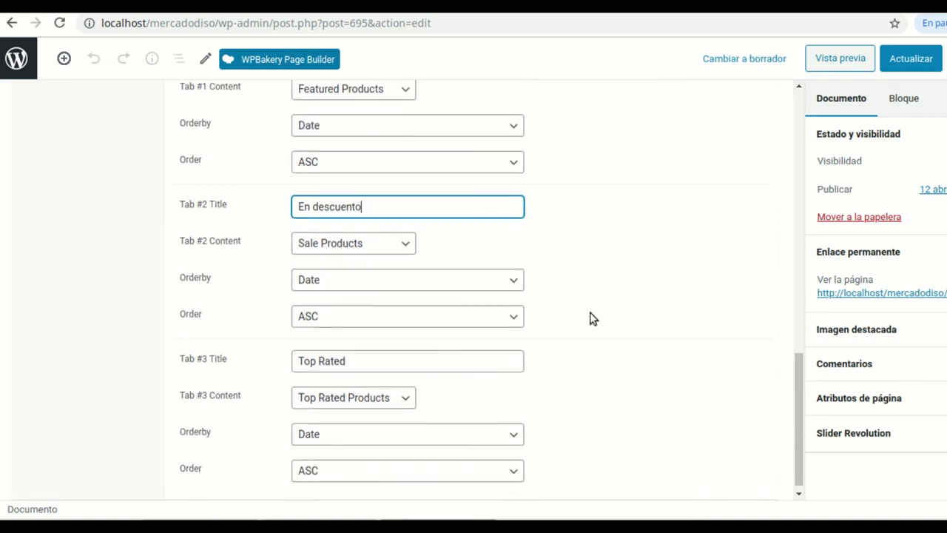
Set the second tab's content to Sale Products
left_click(405, 236)
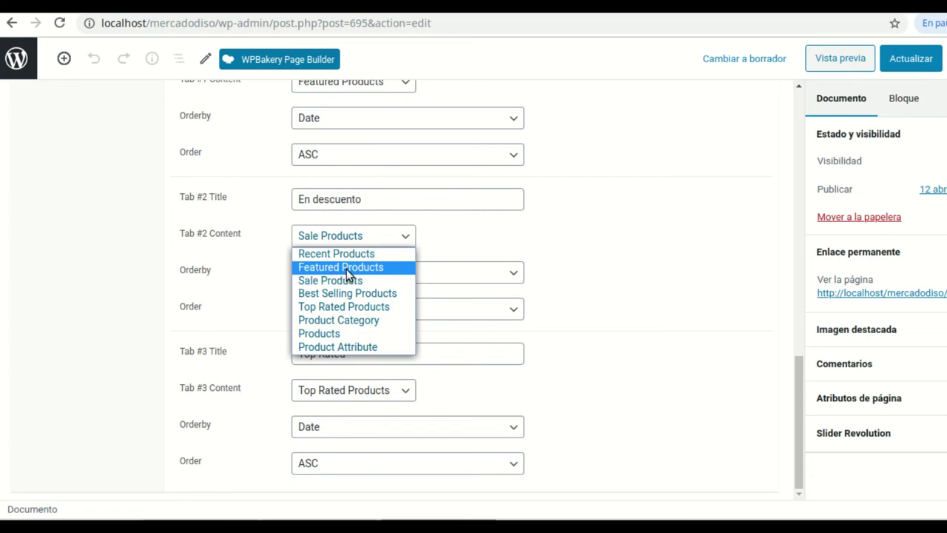
left_click(346, 268)
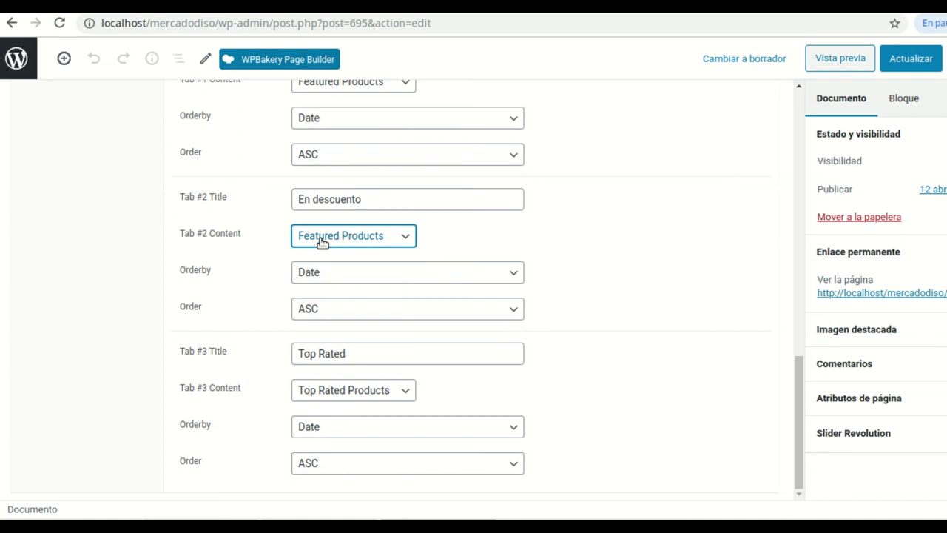
left_click(407, 240)
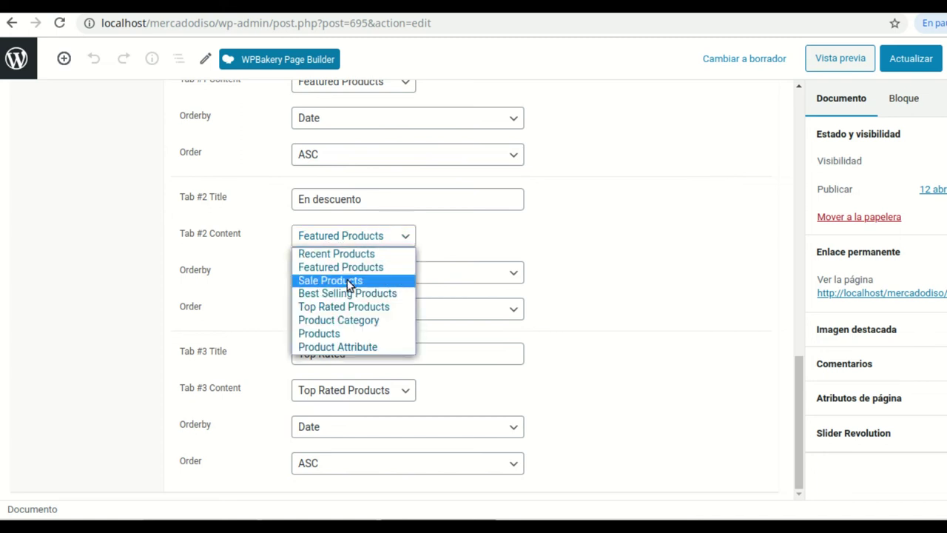
left_click(347, 279)
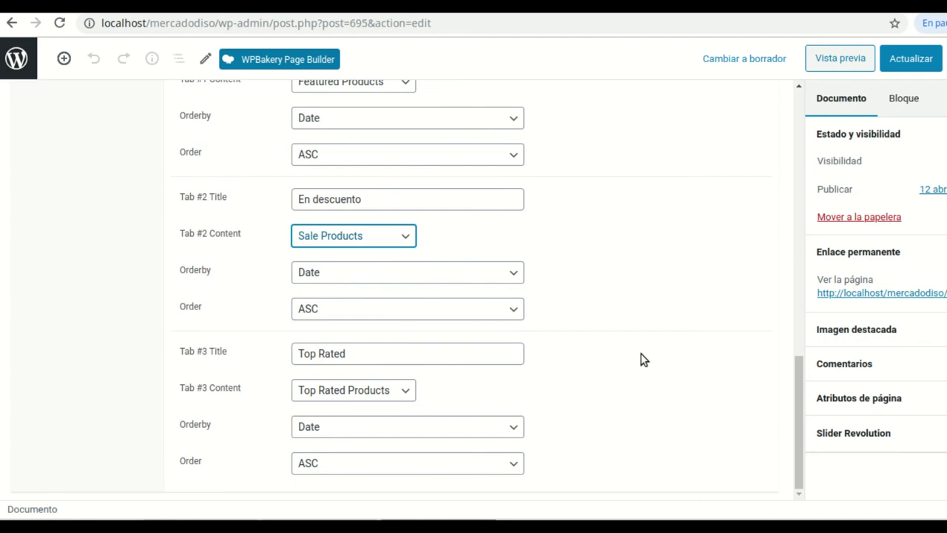
Make the third tab show Recent Products and retitle it 'Productos recientes'
left_click(360, 356)
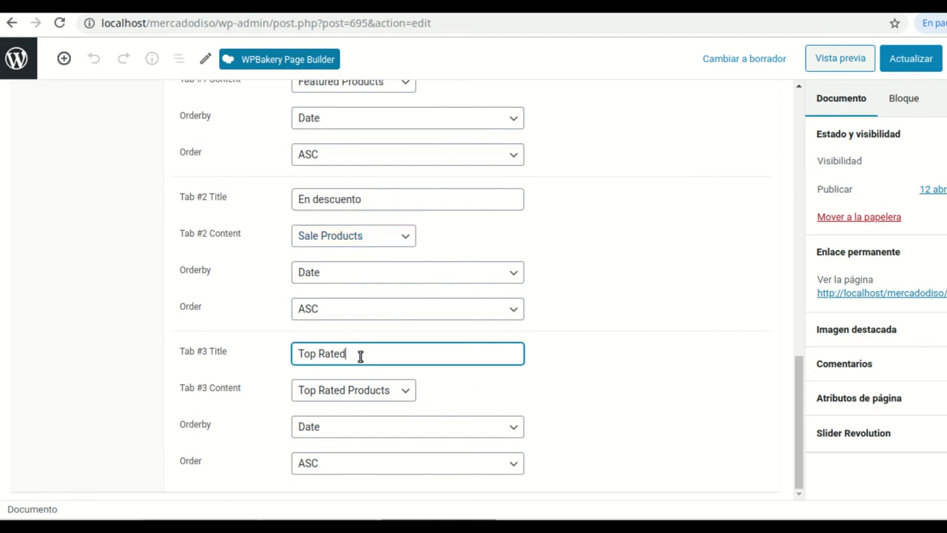
left_click_drag(360, 356, 294, 356)
left_click(406, 389)
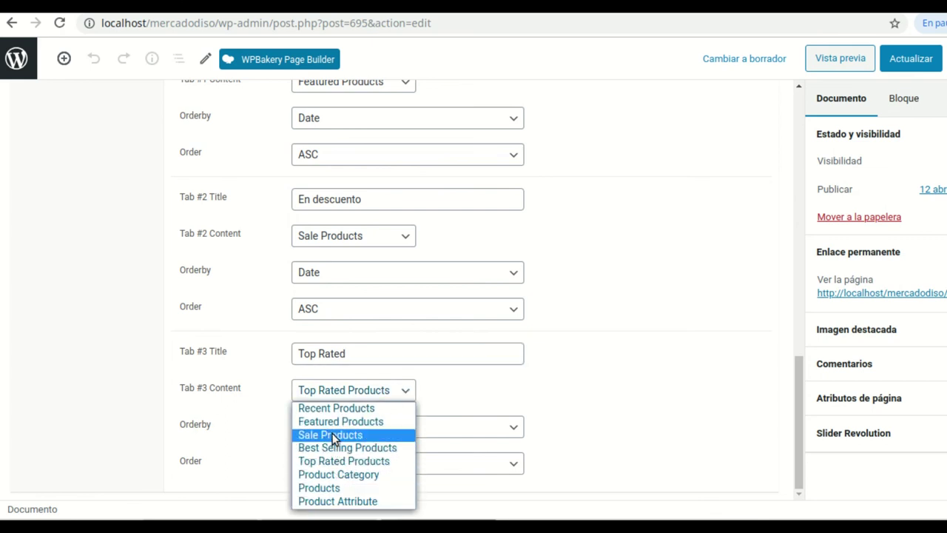
left_click(349, 408)
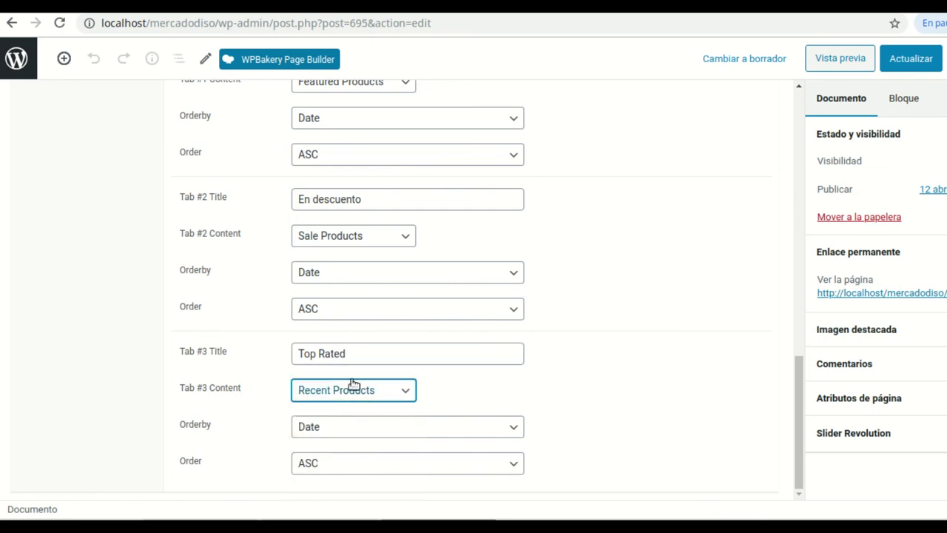
triple_click(353, 357)
type("Productos recientes")
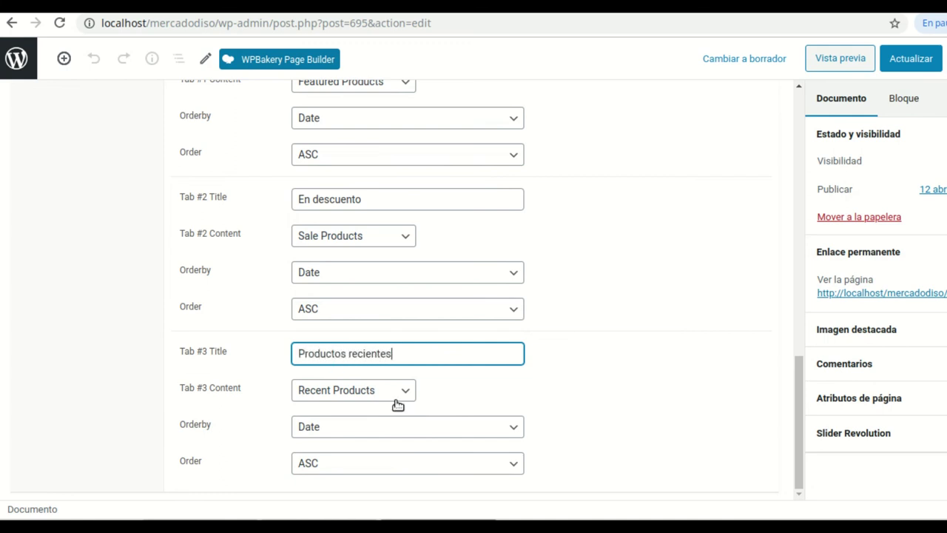
Update the Inicio page and reload the storefront to view the new tabs
scroll(659, 296, "up", 2)
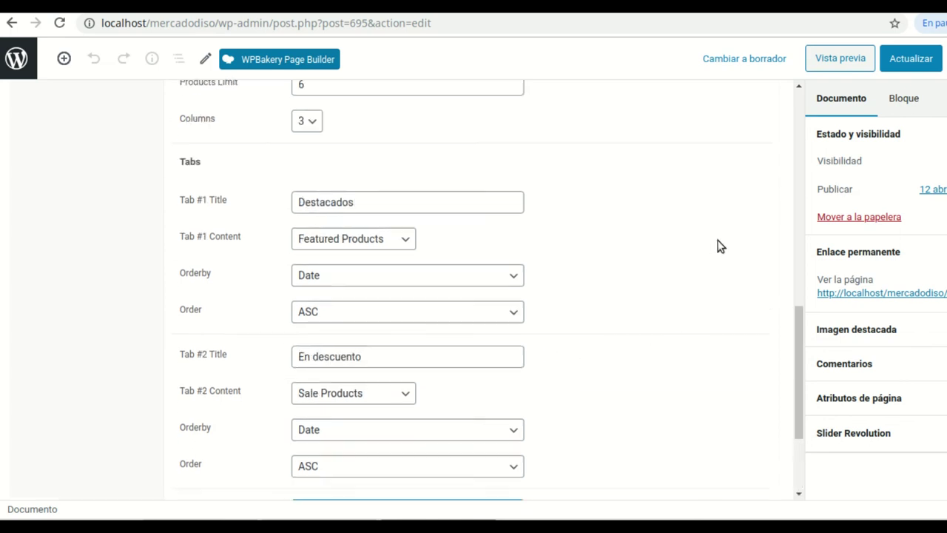
left_click(911, 65)
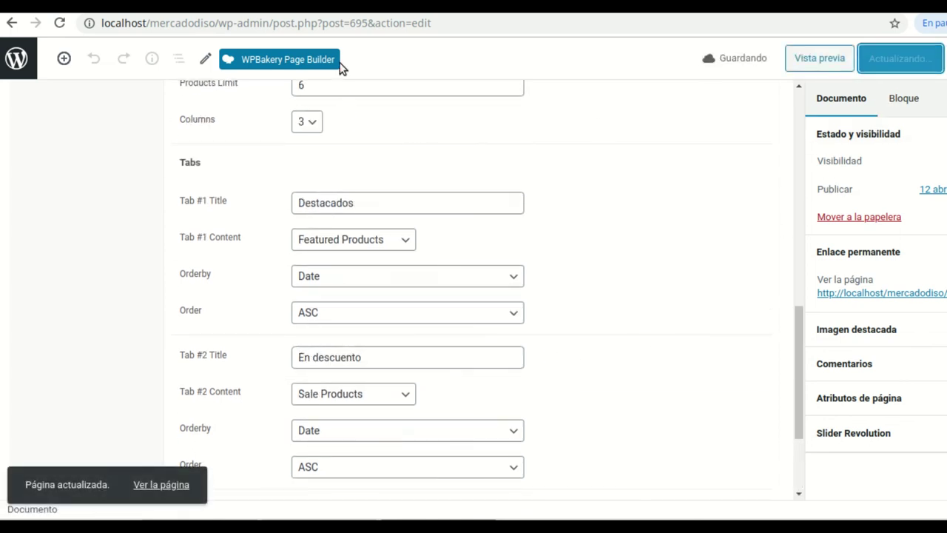
key("ctrl+Tab")
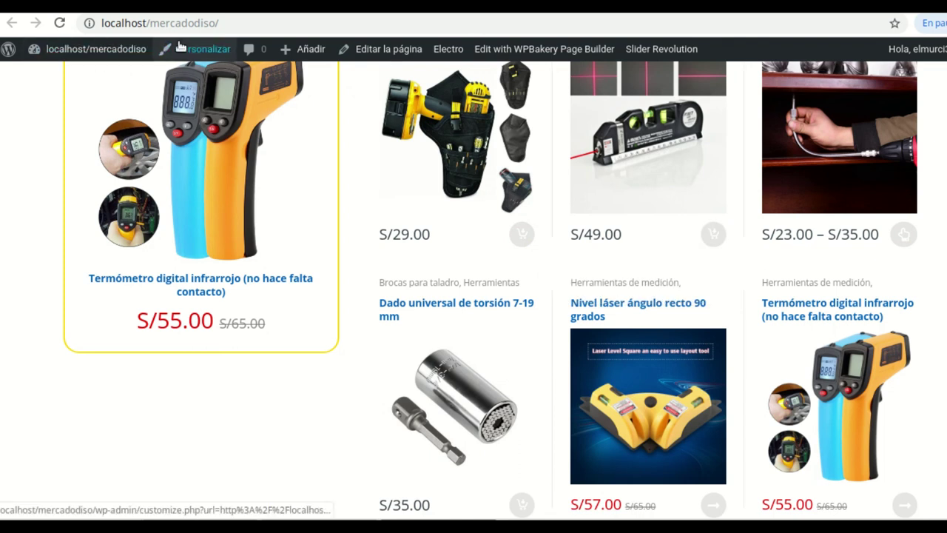
left_click(60, 27)
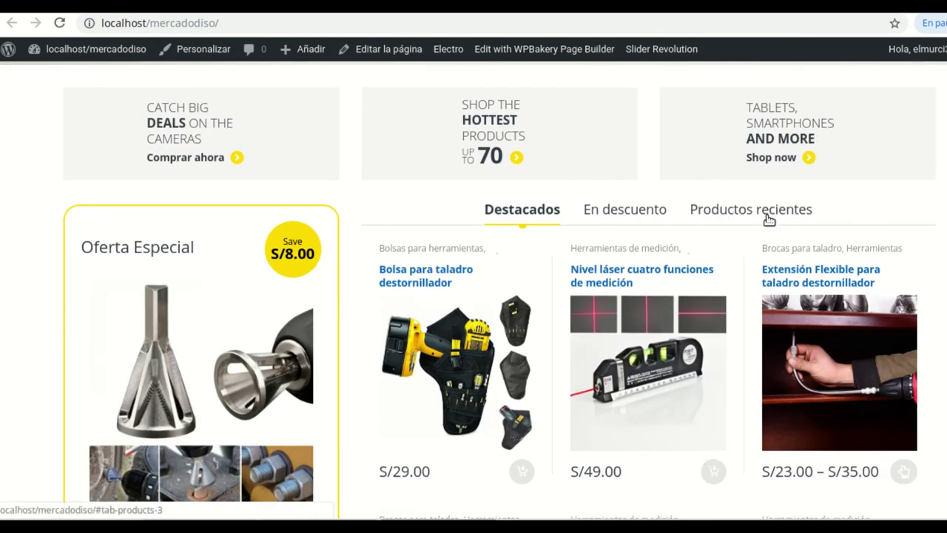
Check the products under the Destacados, En descuento and Productos recientes tabs
left_click(648, 213)
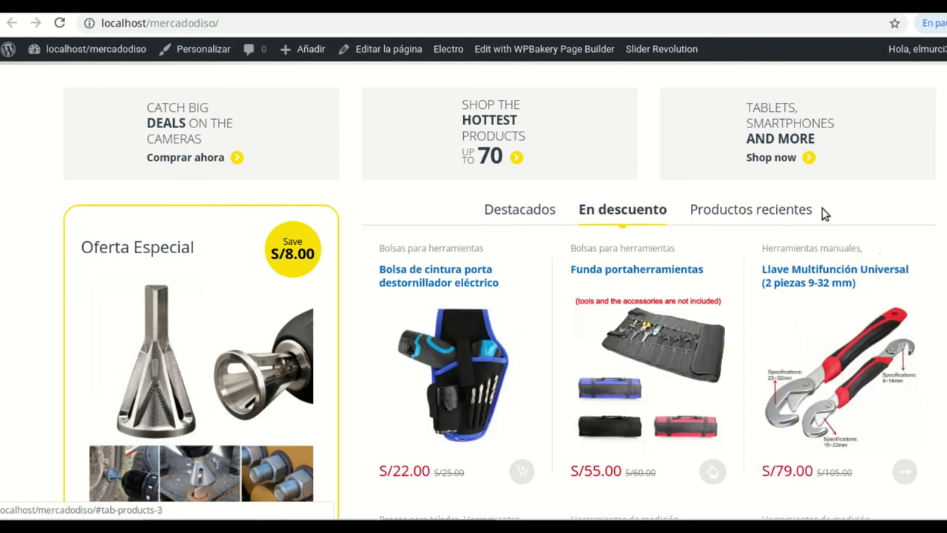
left_click(761, 214)
left_click(613, 215)
left_click(506, 215)
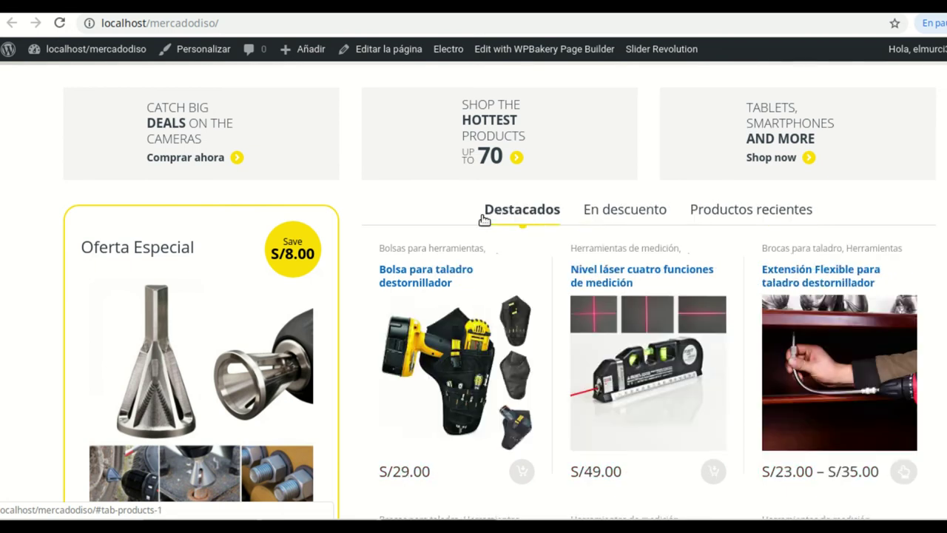
Scroll the storefront down to the footer
scroll(425, 281, "up", 2)
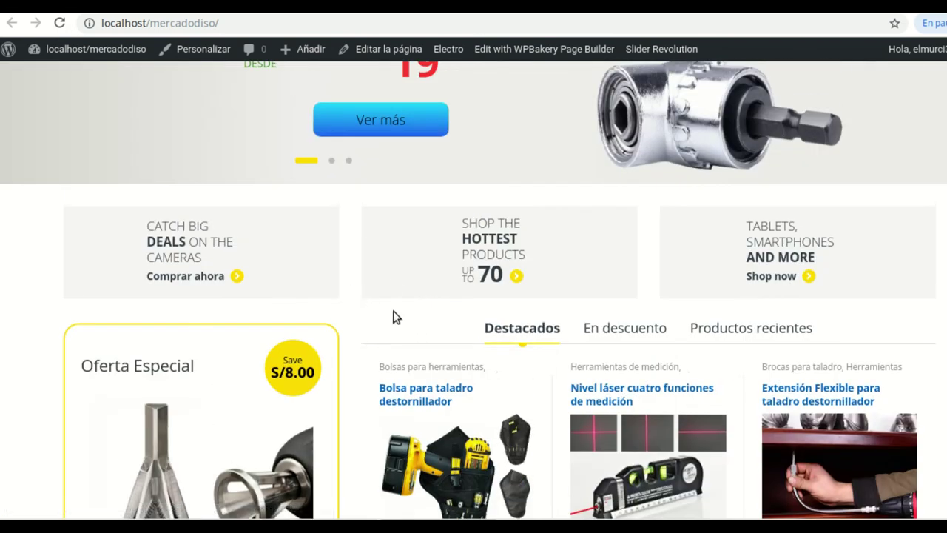
scroll(393, 317, "down", 3)
scroll(639, 320, "down", 6)
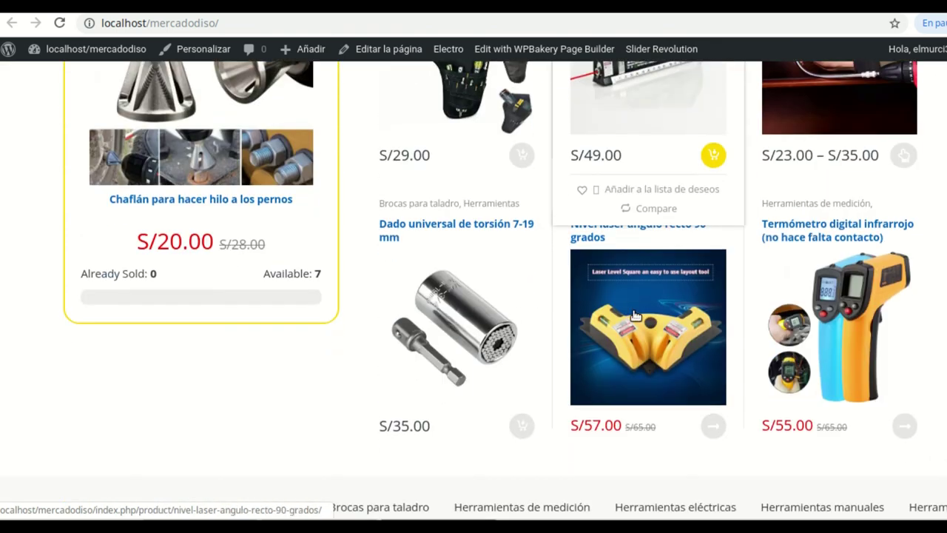
scroll(631, 309, "down", 9)
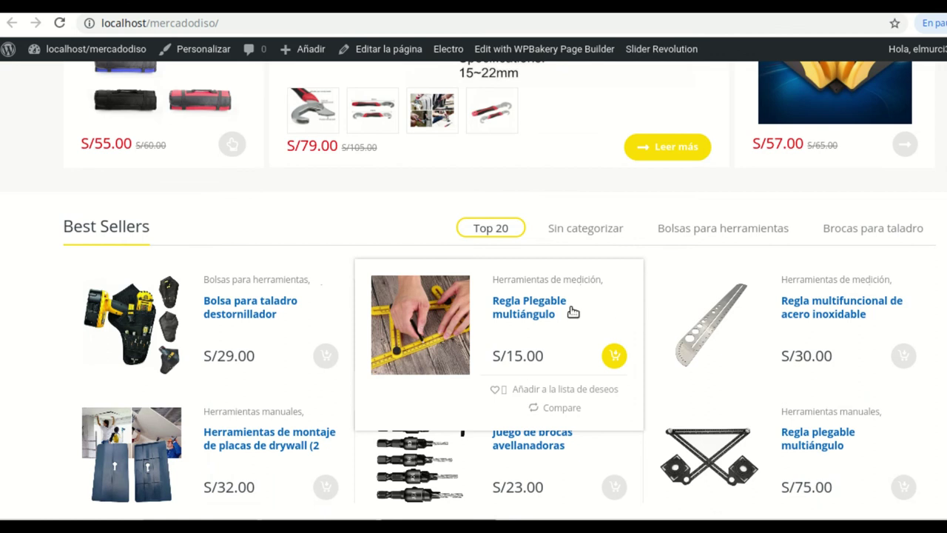
scroll(570, 310, "down", 2)
scroll(564, 308, "down", 2)
scroll(631, 301, "down", 2)
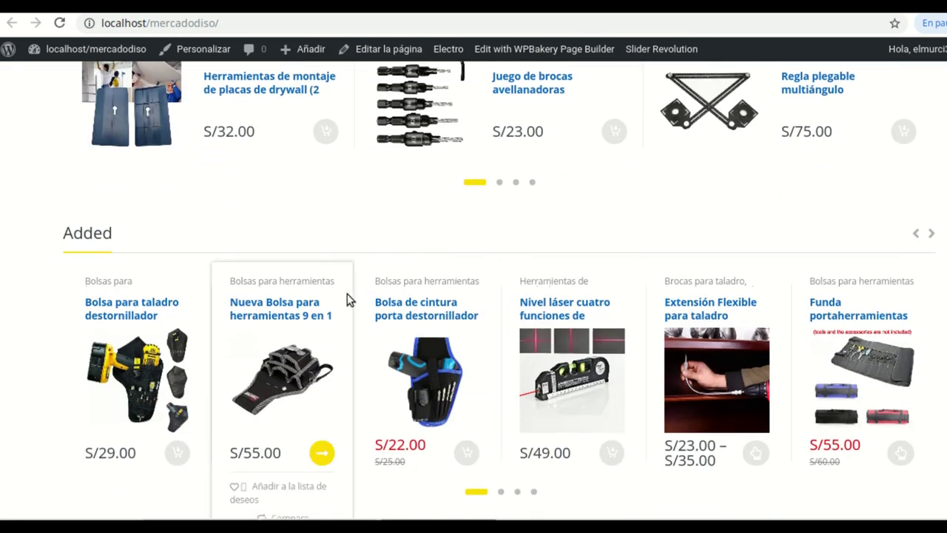
Take another look at the storefront footer, then return to the home page editor
left_click(119, 6)
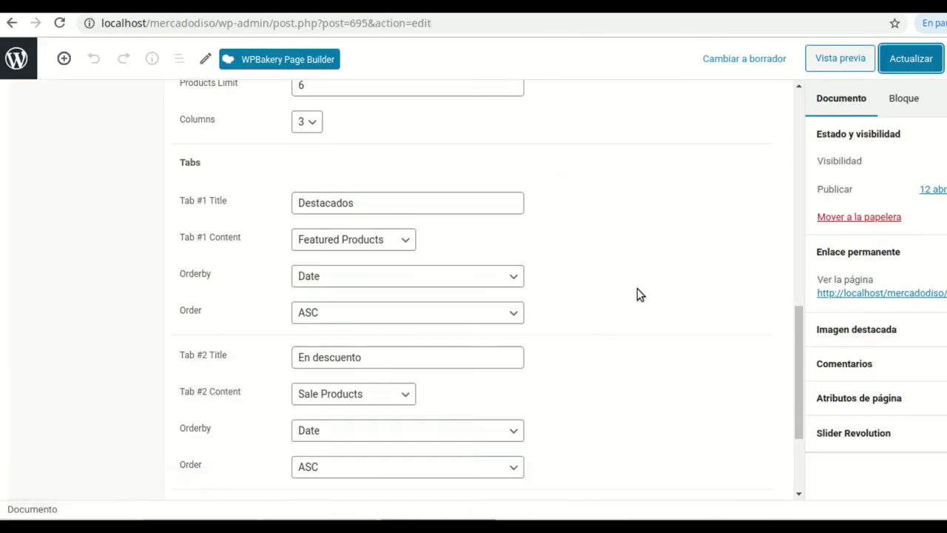
scroll(641, 288, "up", 5)
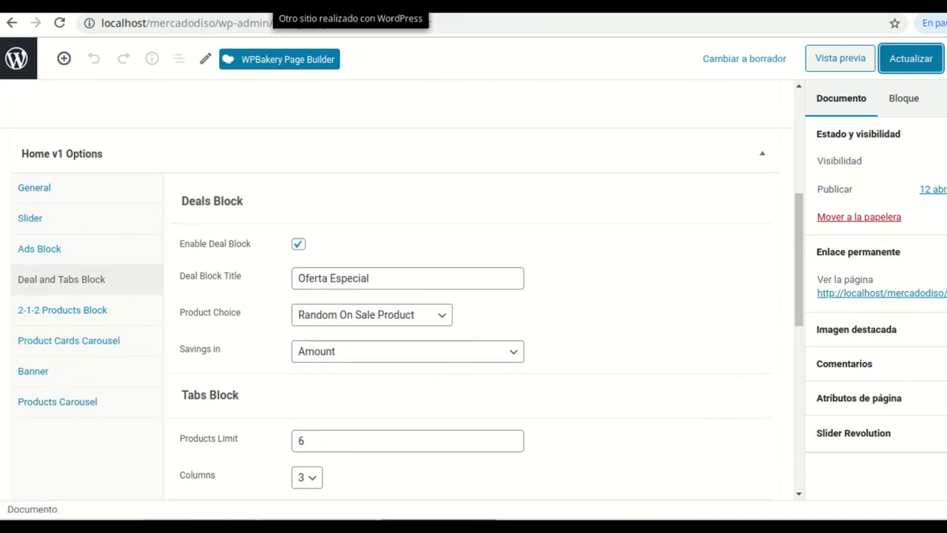
left_click(325, 4)
scroll(488, 288, "down", 7)
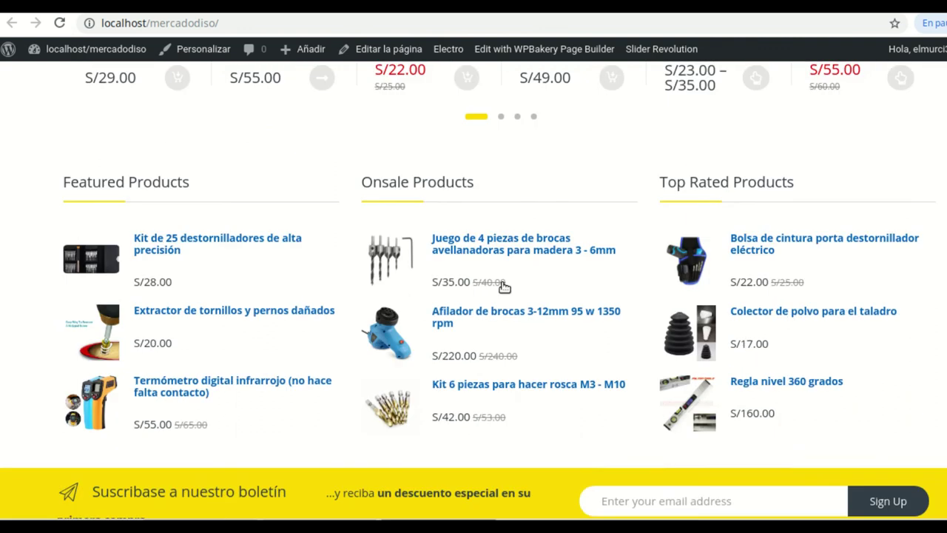
scroll(503, 286, "down", 3)
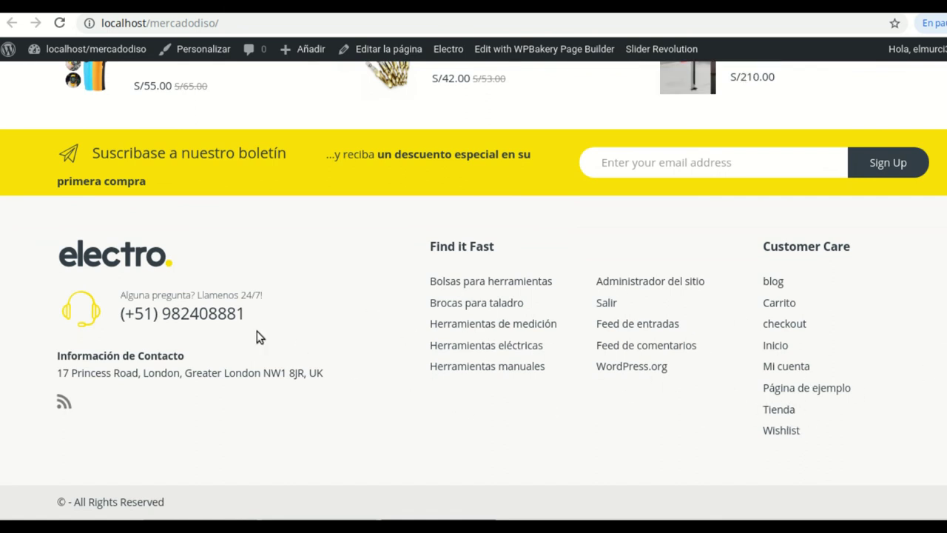
key("ctrl+Tab")
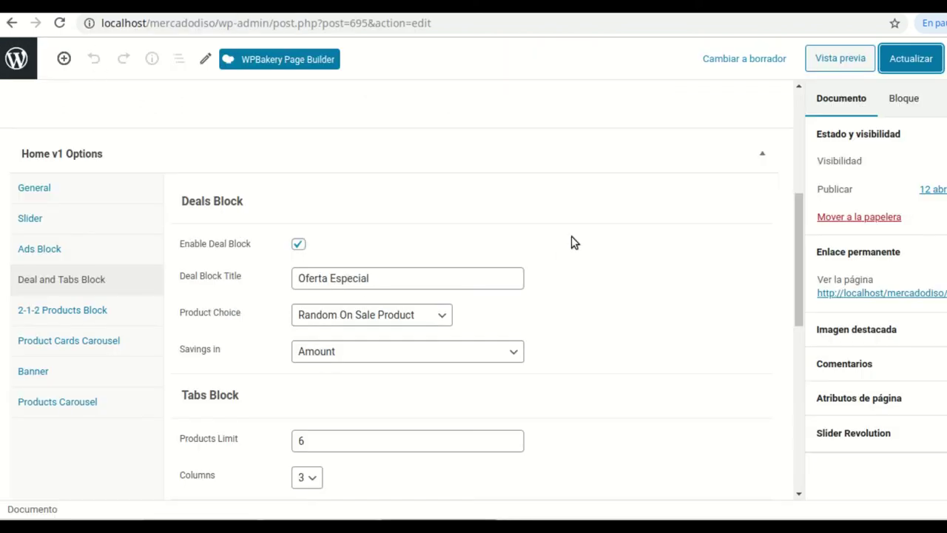
Switch off the Ads Block in the home page's general block settings and update the page
left_click(53, 188)
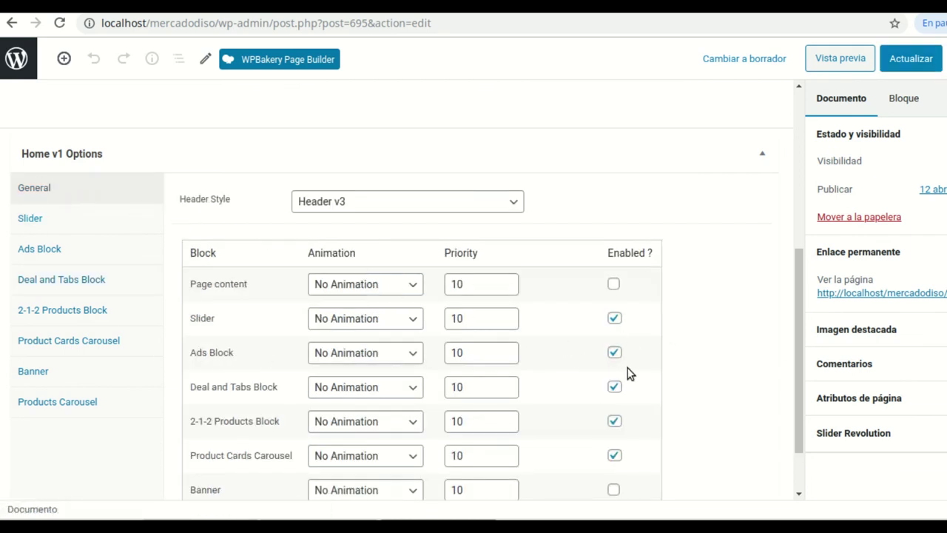
left_click(614, 353)
left_click(614, 352)
left_click(904, 65)
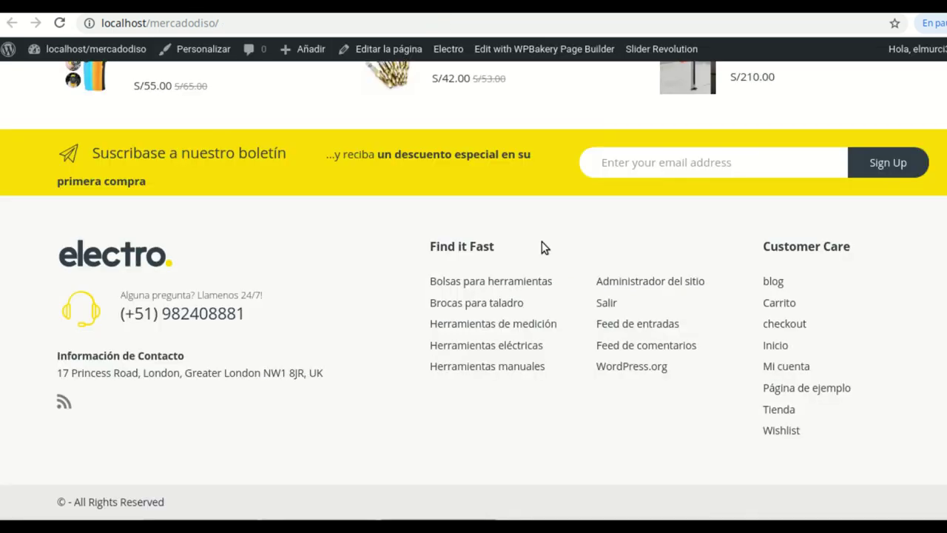
Reload the storefront to confirm the promo ads are gone, then open the home page editor
scroll(541, 244, "up", 15)
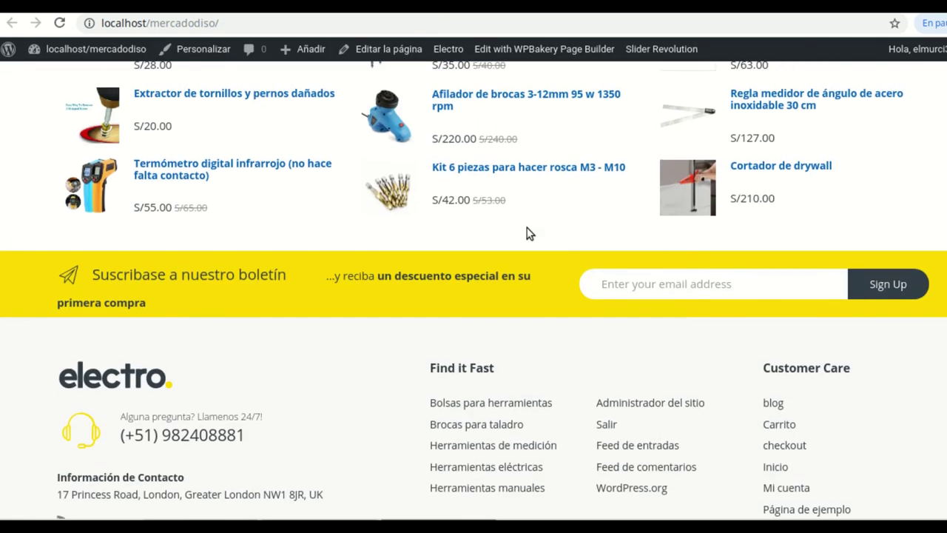
scroll(516, 220, "up", 15)
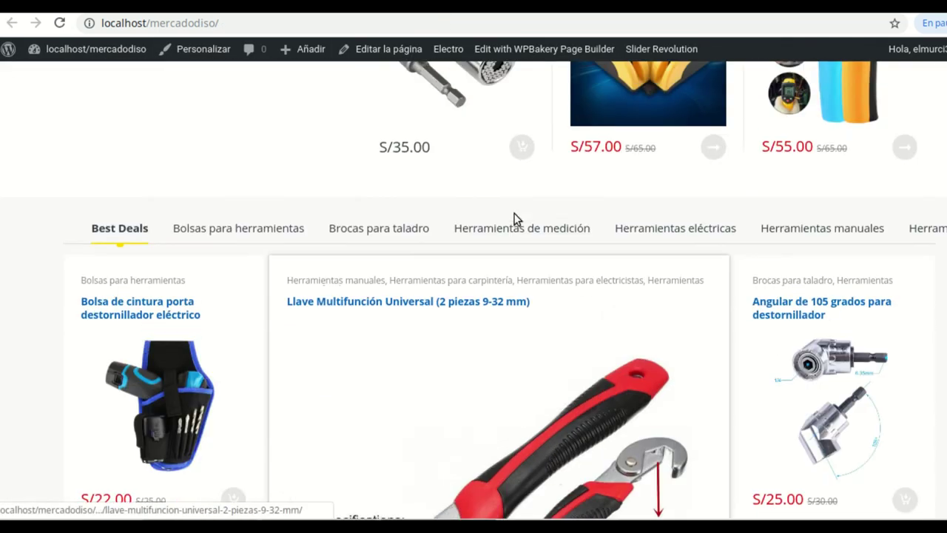
scroll(74, 418, "up", 2)
scroll(148, 321, "down", 1)
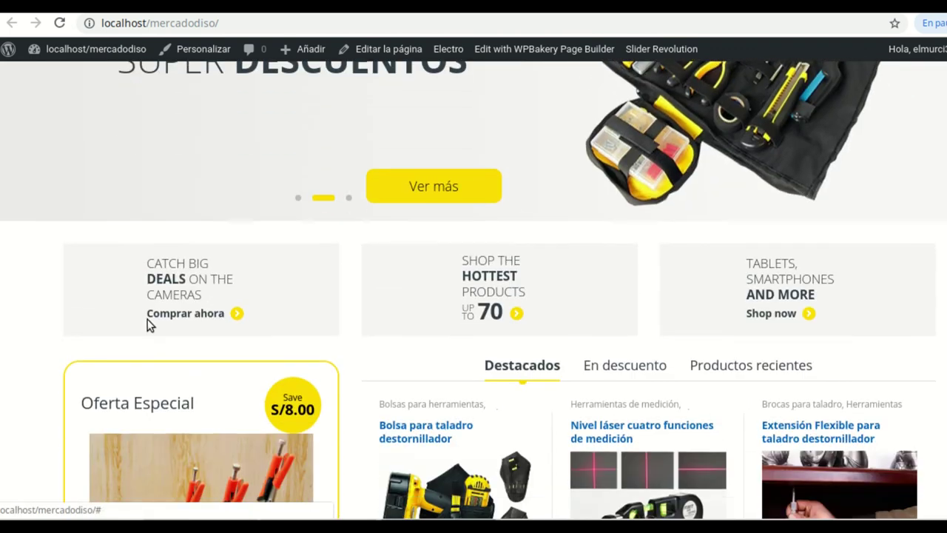
left_click(59, 23)
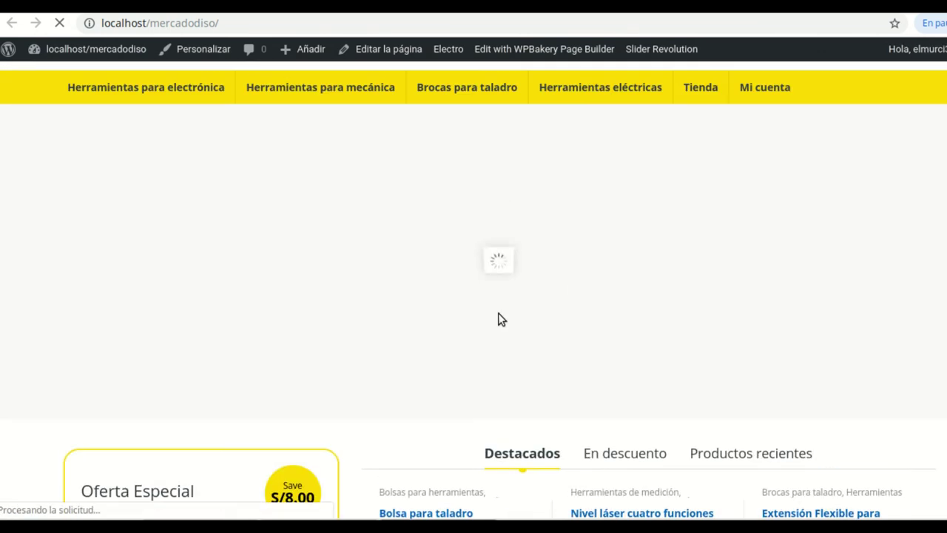
scroll(757, 313, "down", 12)
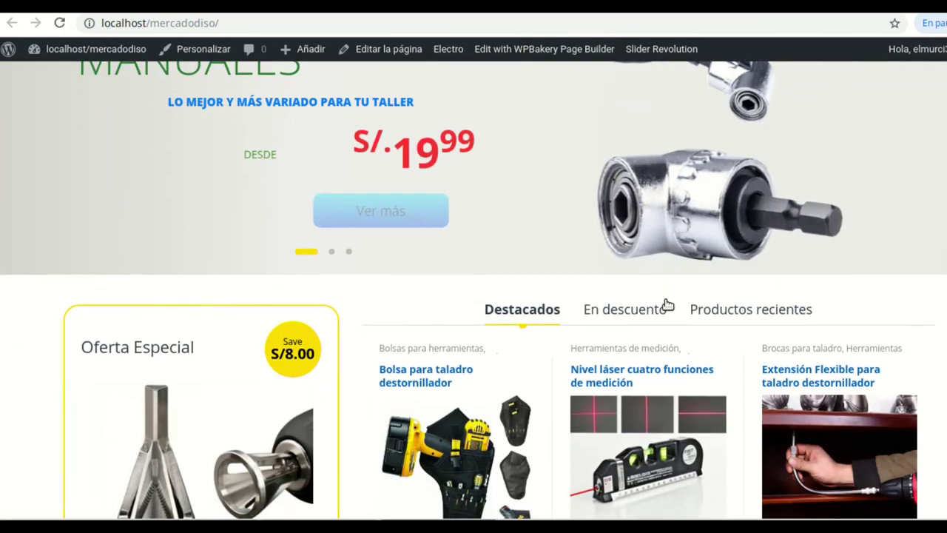
scroll(663, 294, "down", 12)
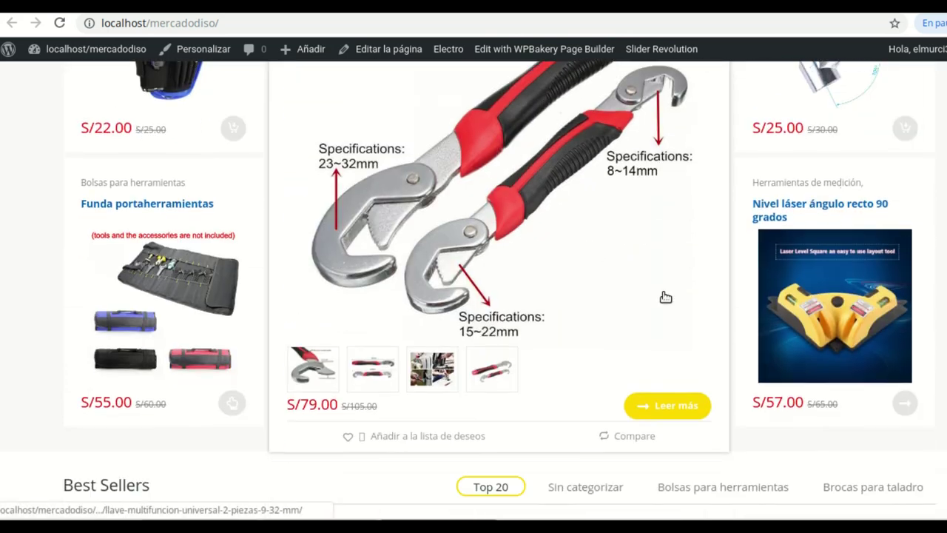
scroll(664, 298, "down", 8)
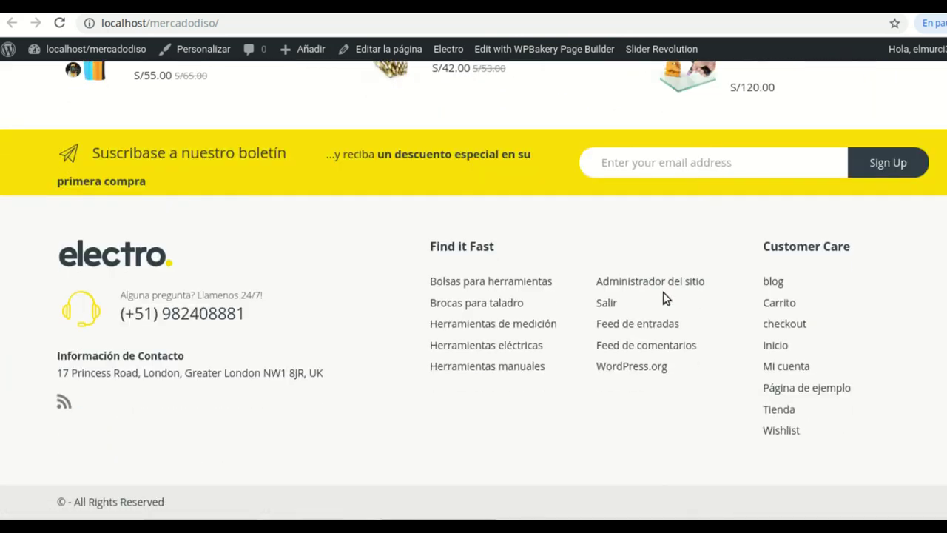
left_click(388, 48)
scroll(56, 133, "up", 1)
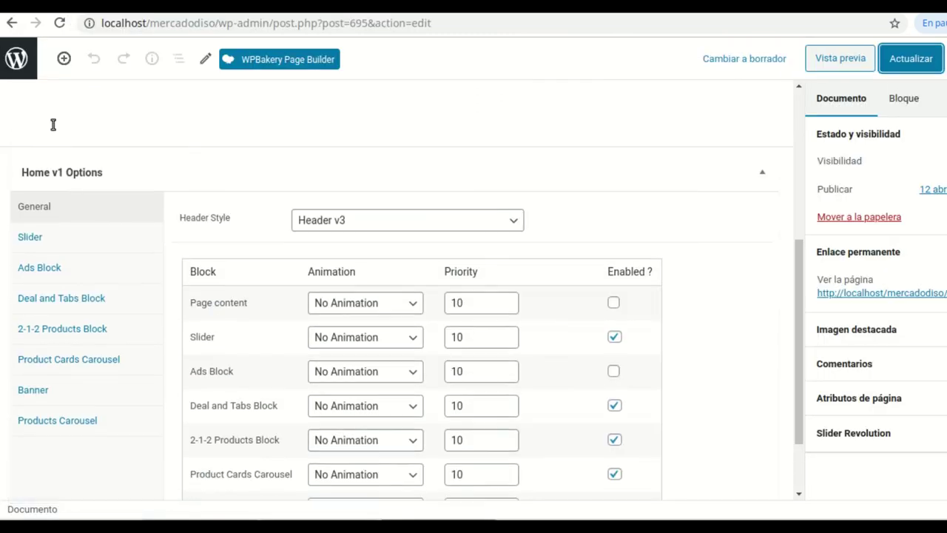
Leave the editor and open the Footer section in Apariencia > Personalizar
left_click(17, 64)
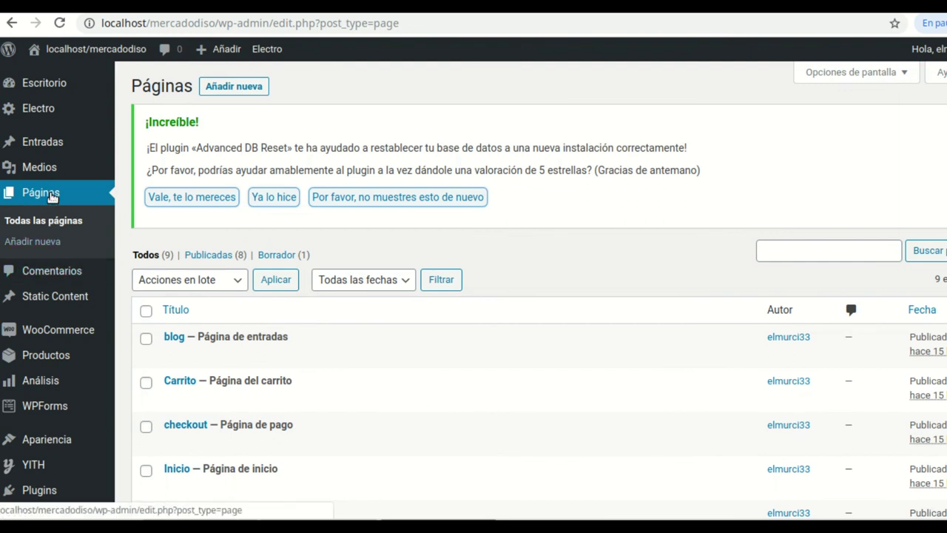
mouse_move(63, 148)
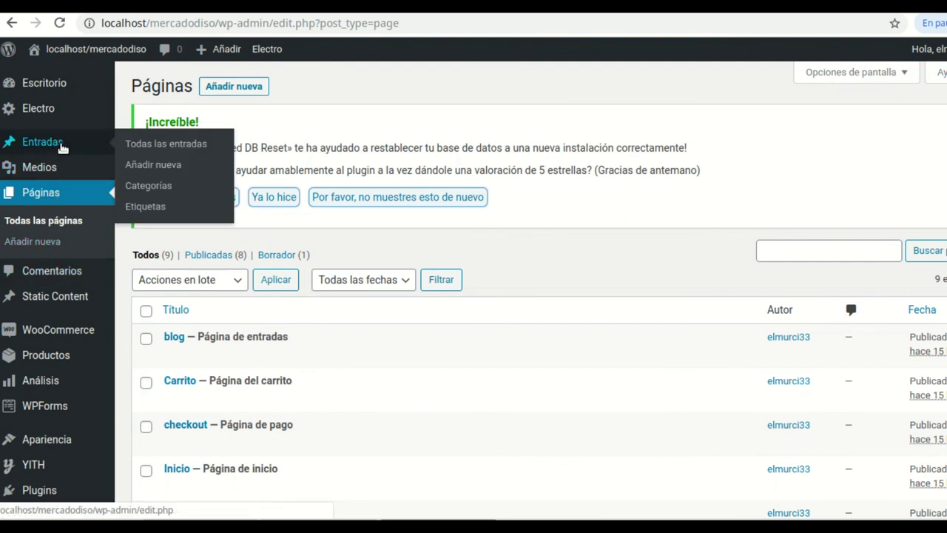
mouse_move(63, 355)
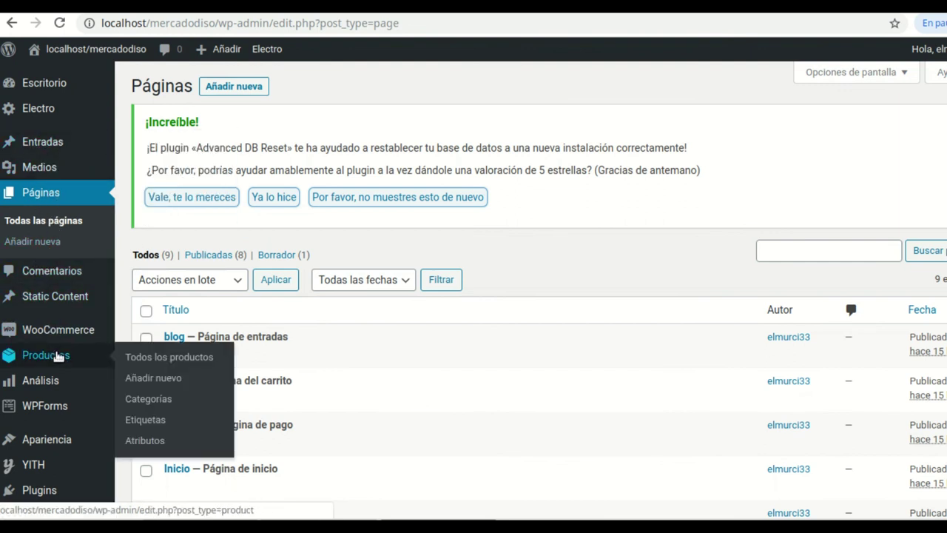
scroll(59, 355, "down", 1)
scroll(60, 355, "down", 1)
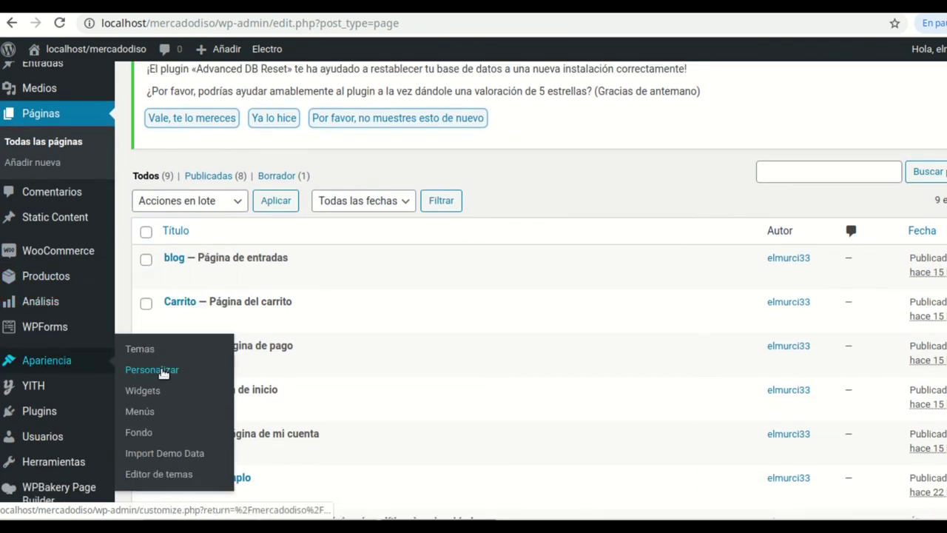
left_click(164, 373)
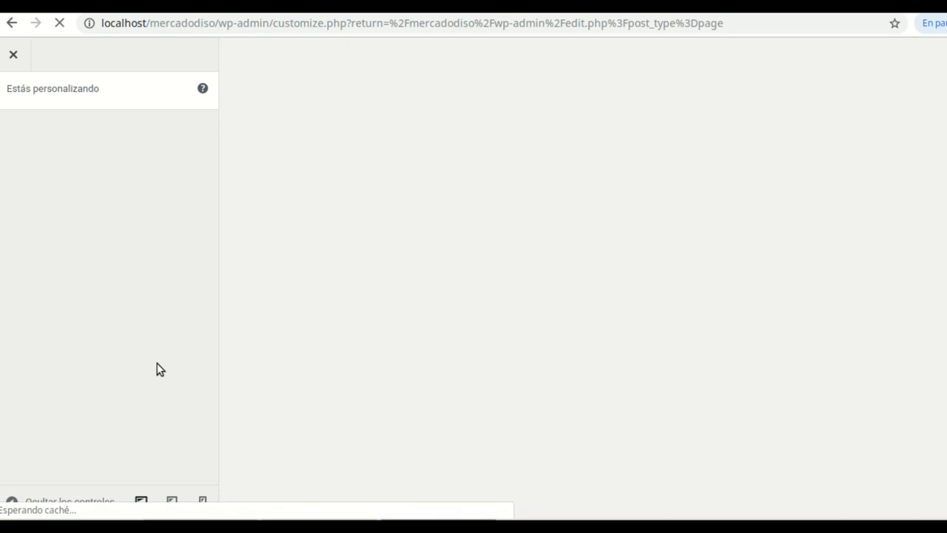
scroll(148, 292, "down", 1)
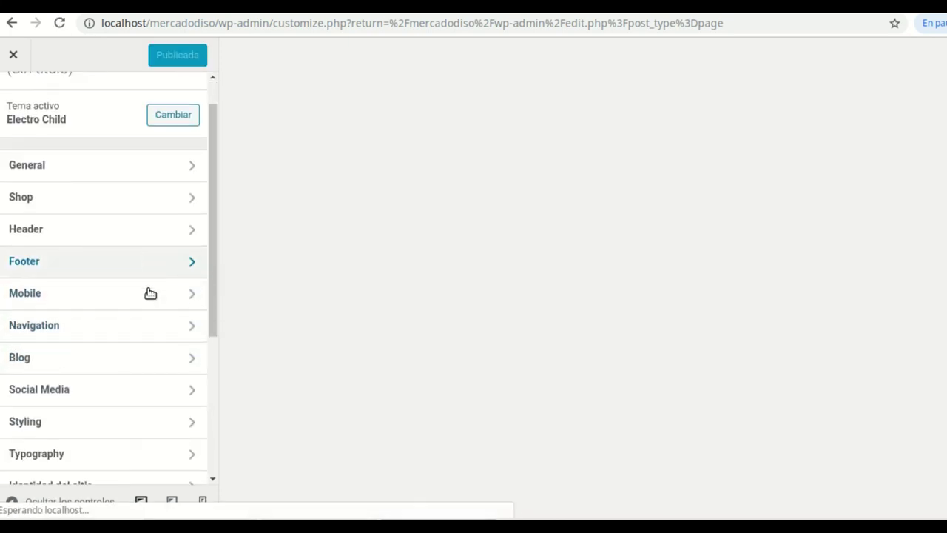
double_click(191, 268)
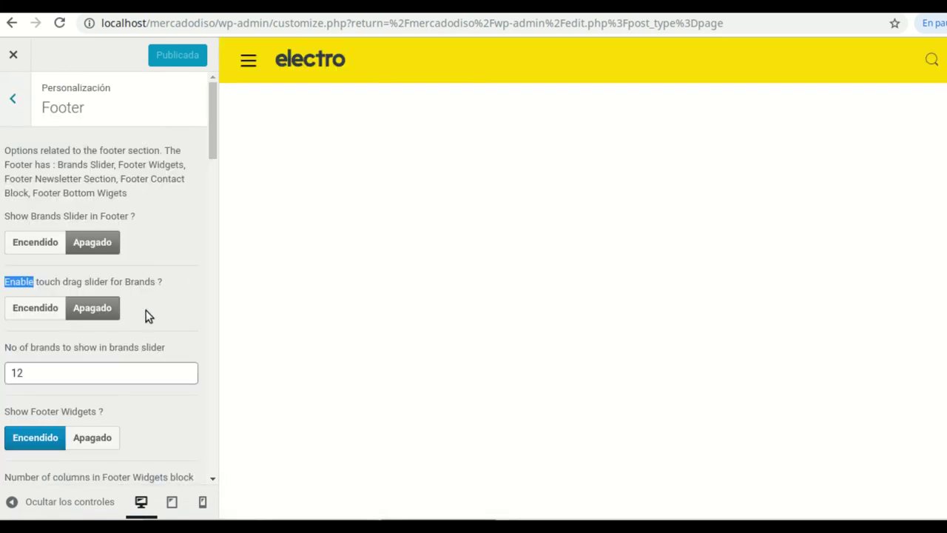
Set 'Show Footer Bottom Widgets?' to Apagado
scroll(146, 310, "down", 3)
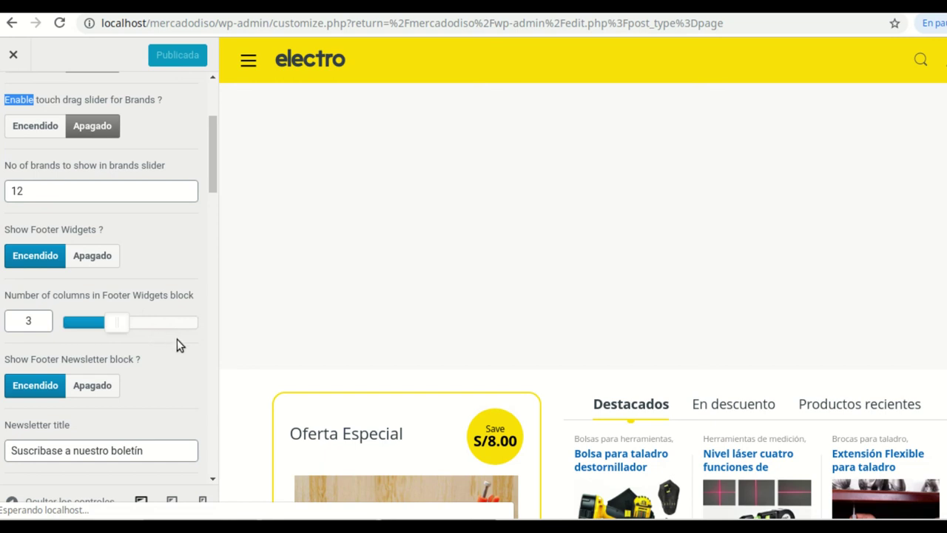
scroll(168, 352, "down", 5)
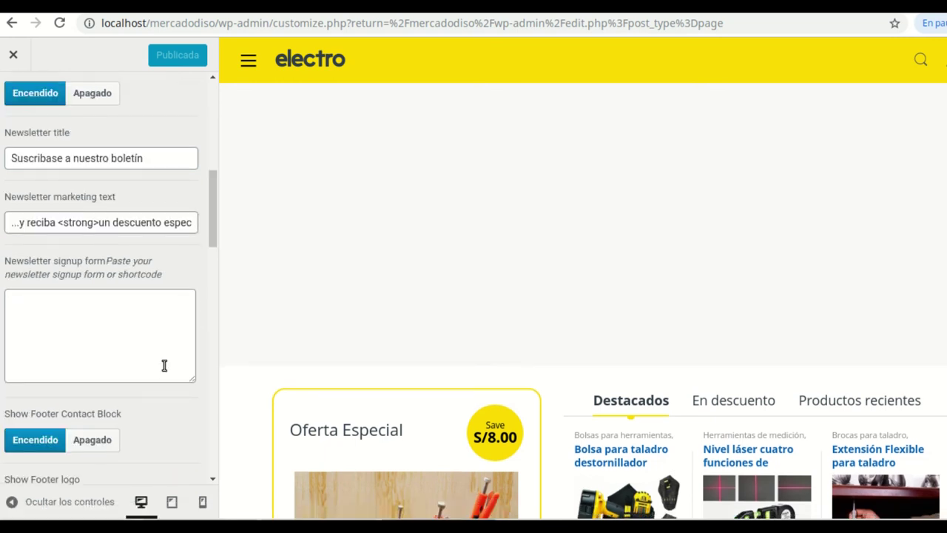
scroll(165, 365, "down", 2)
scroll(158, 358, "down", 1)
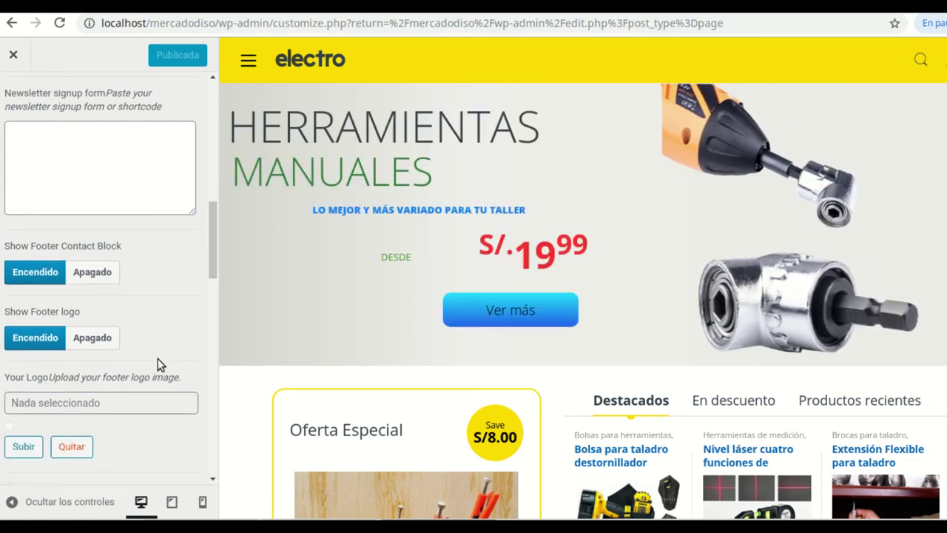
scroll(158, 358, "down", 6)
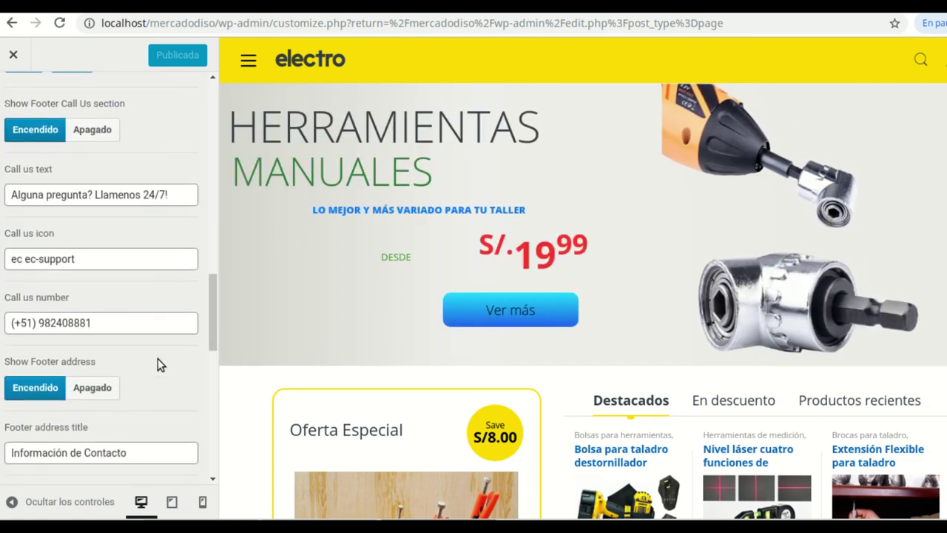
scroll(157, 358, "down", 5)
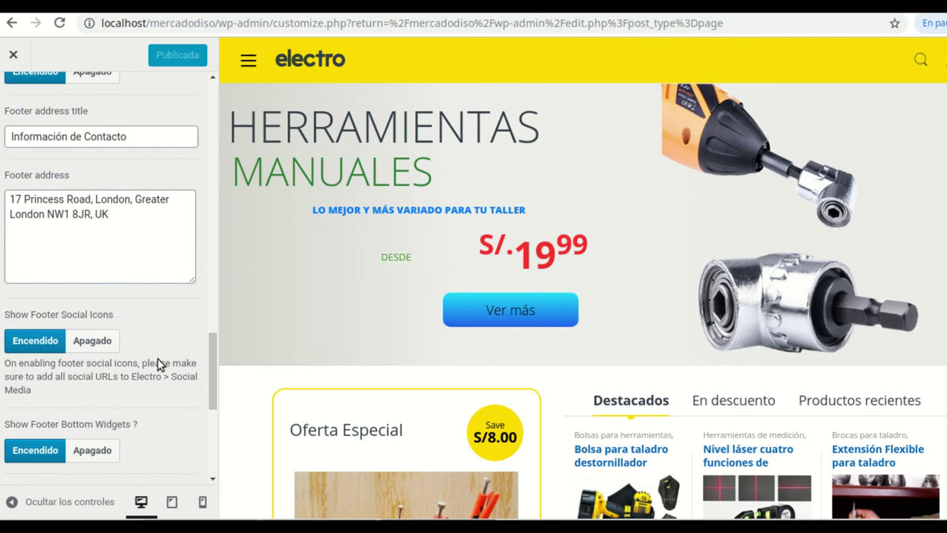
scroll(158, 358, "down", 2)
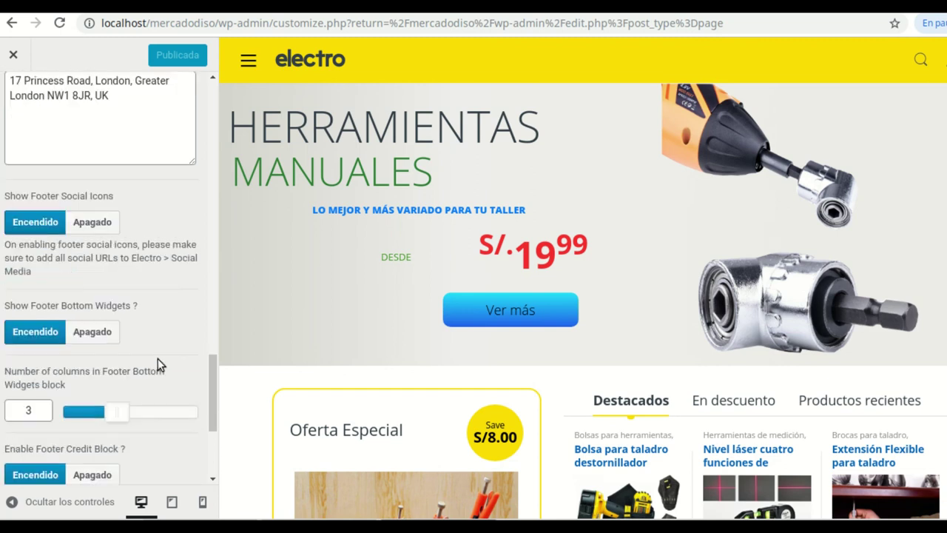
scroll(158, 358, "down", 1)
scroll(138, 369, "down", 1)
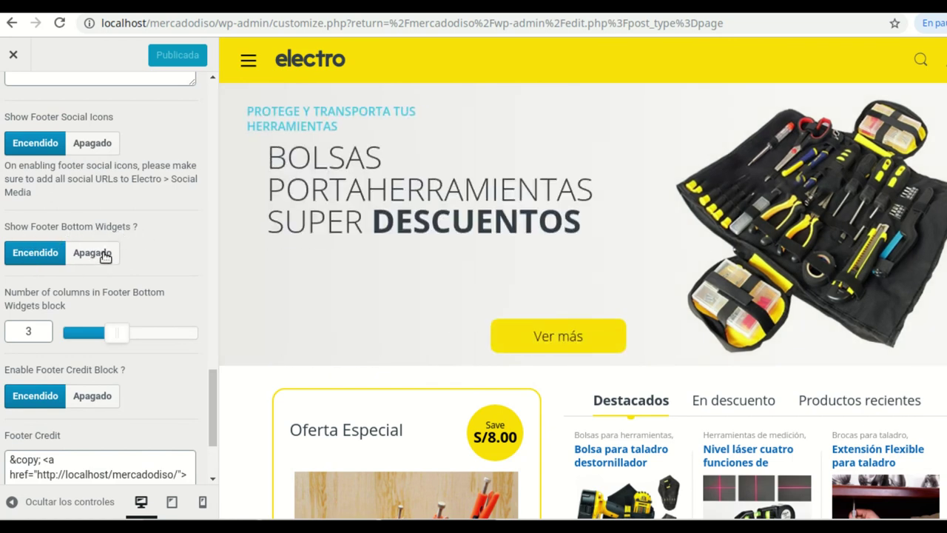
left_click(105, 256)
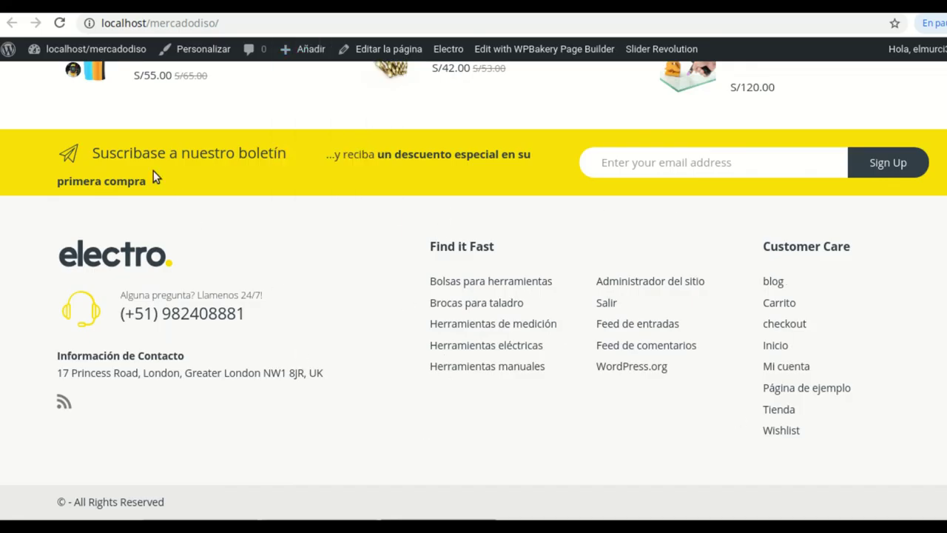
Set 'Show Footer Bottom Widgets?' back to Encendido, publish, and close the Customizer
left_click(60, 23)
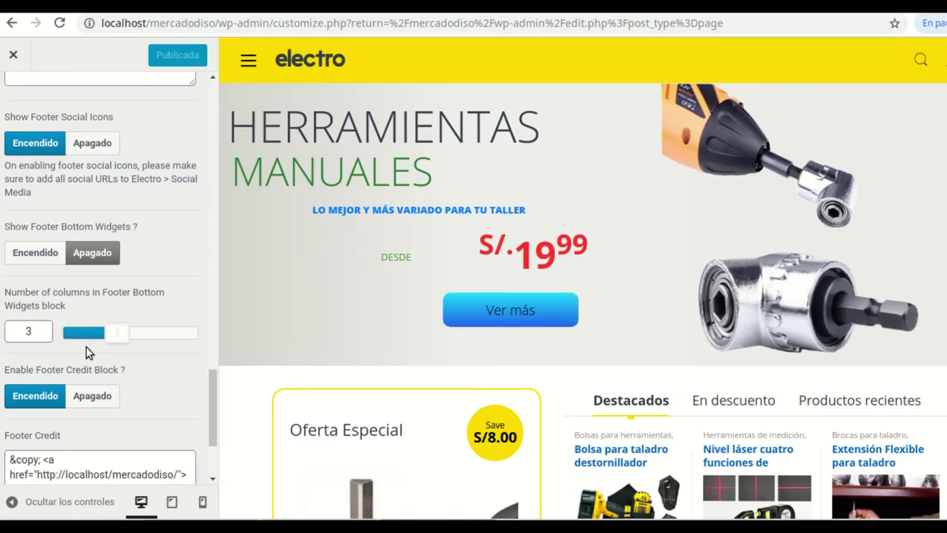
left_click(46, 252)
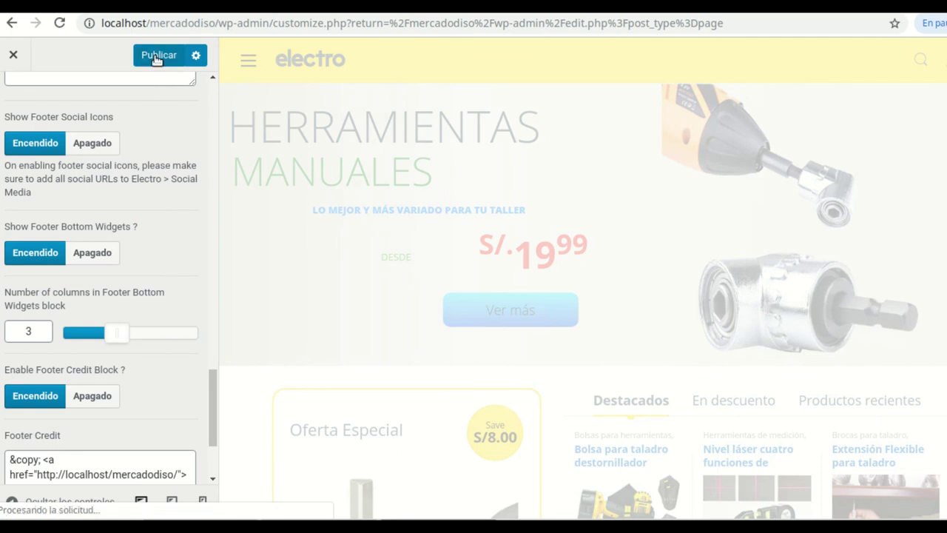
left_click(154, 57)
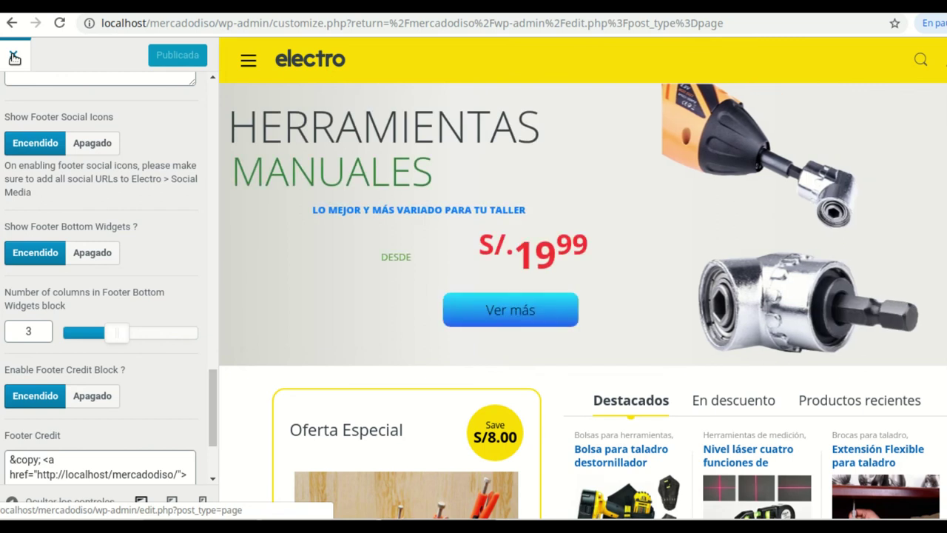
left_click(13, 58)
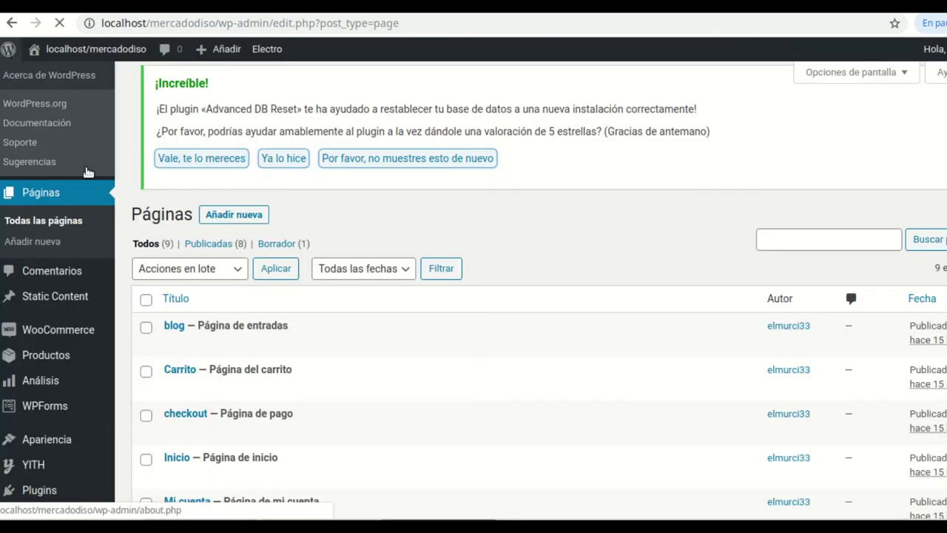
Go to Apariencia > Widgets from the admin menu
scroll(81, 317, "down", 1)
mouse_move(82, 317)
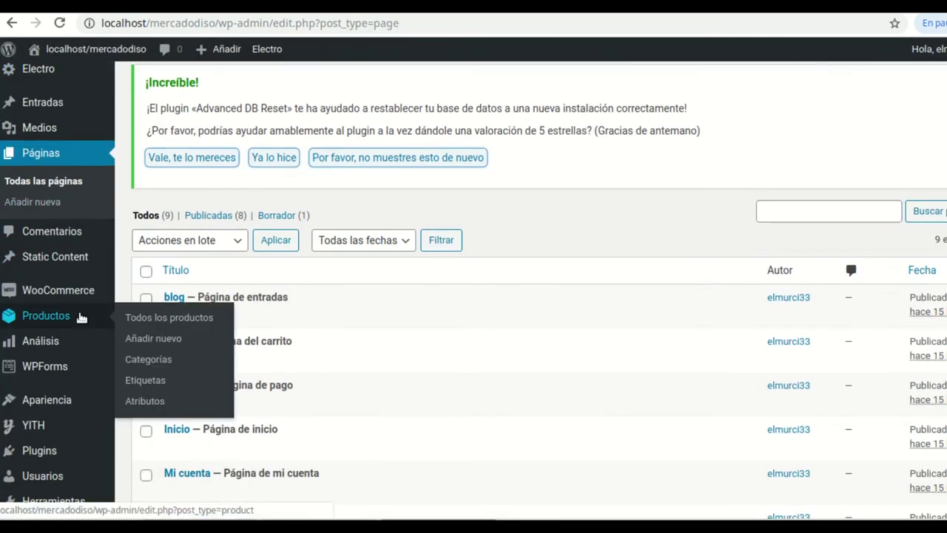
scroll(74, 333, "down", 1)
mouse_move(47, 368)
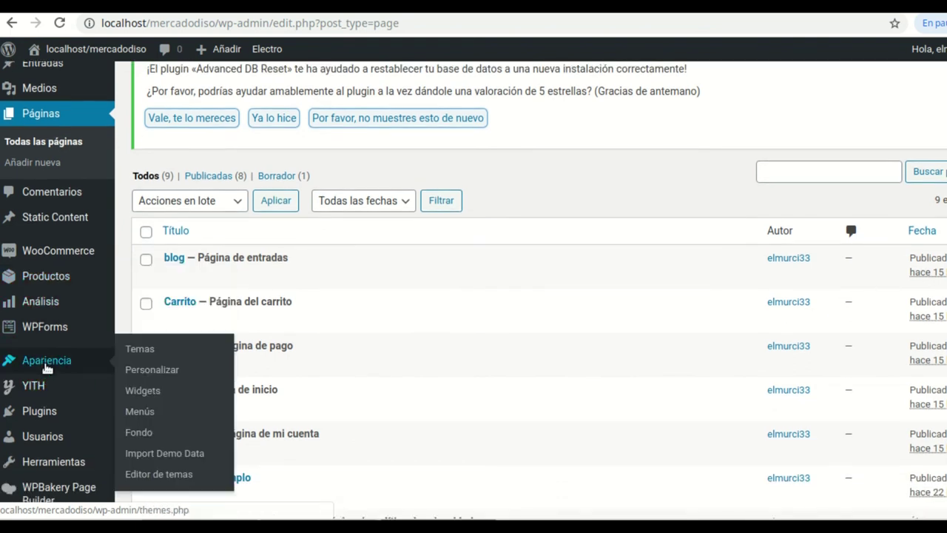
left_click(142, 390)
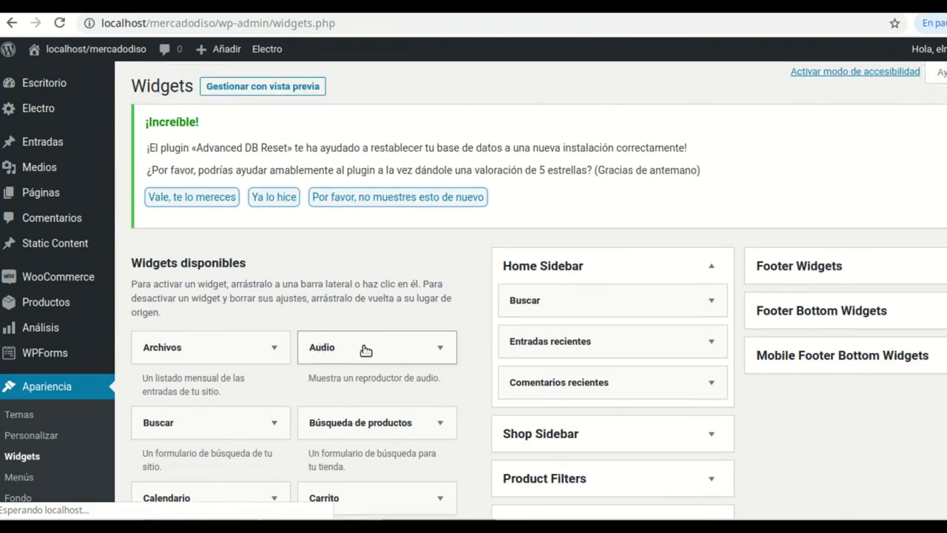
Expand and collapse Footer Bottom Widgets to confirm it is empty, then scroll the widgets list
scroll(444, 318, "down", 2)
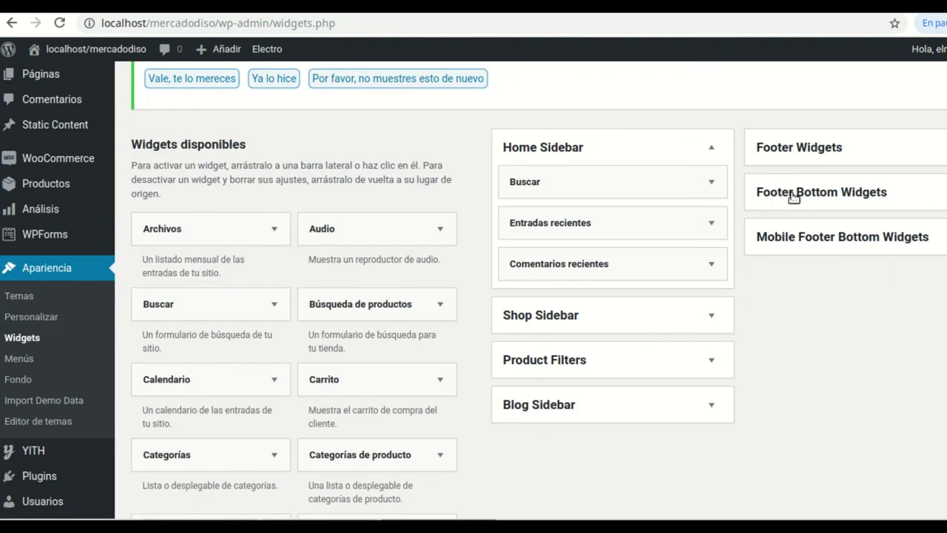
left_click(880, 200)
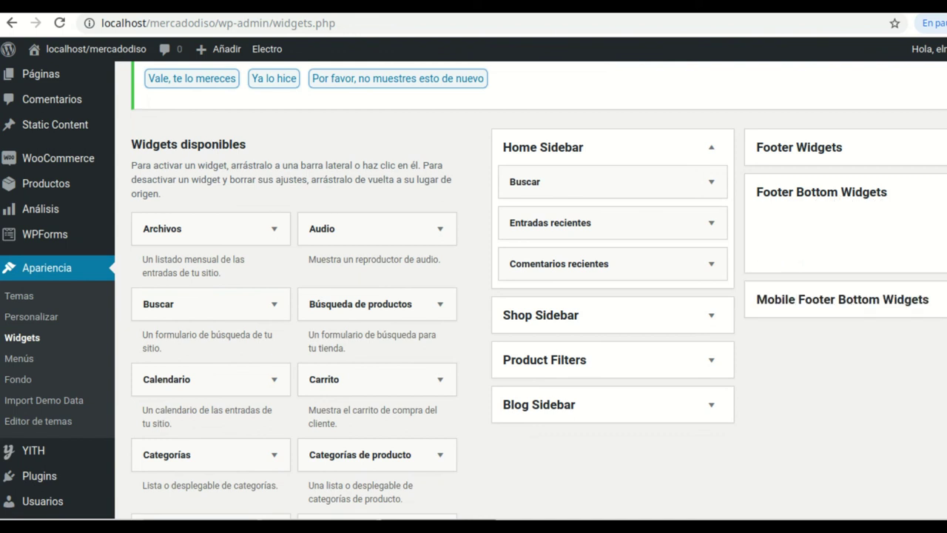
left_click(858, 194)
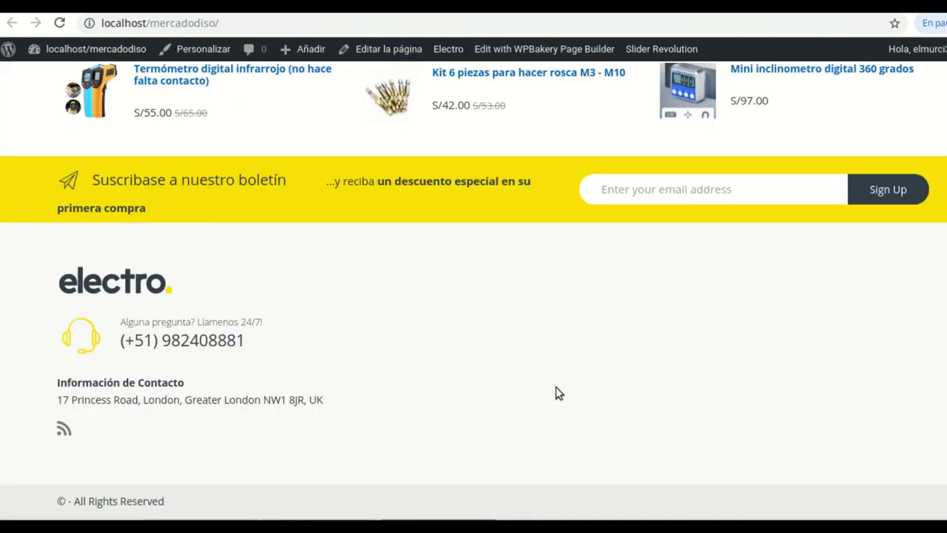
left_click(63, 6)
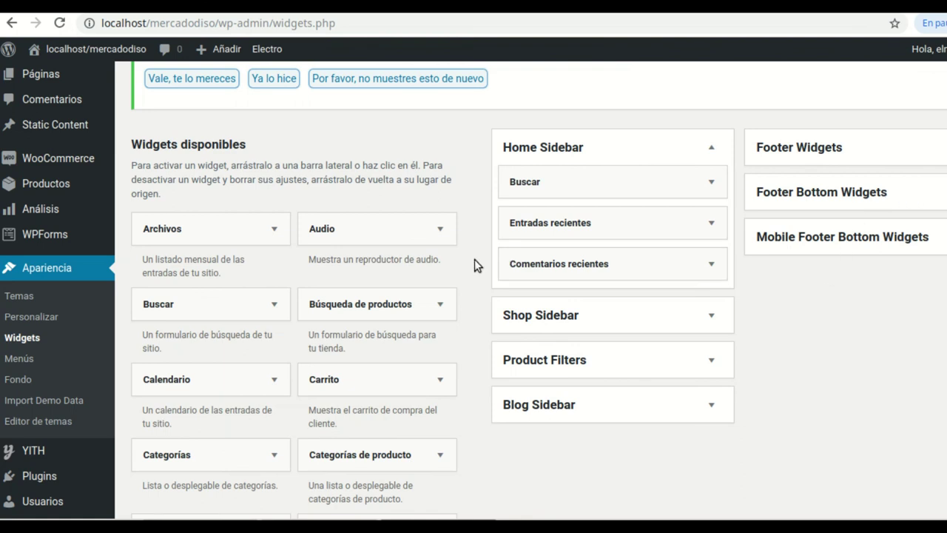
scroll(310, 296, "down", 1)
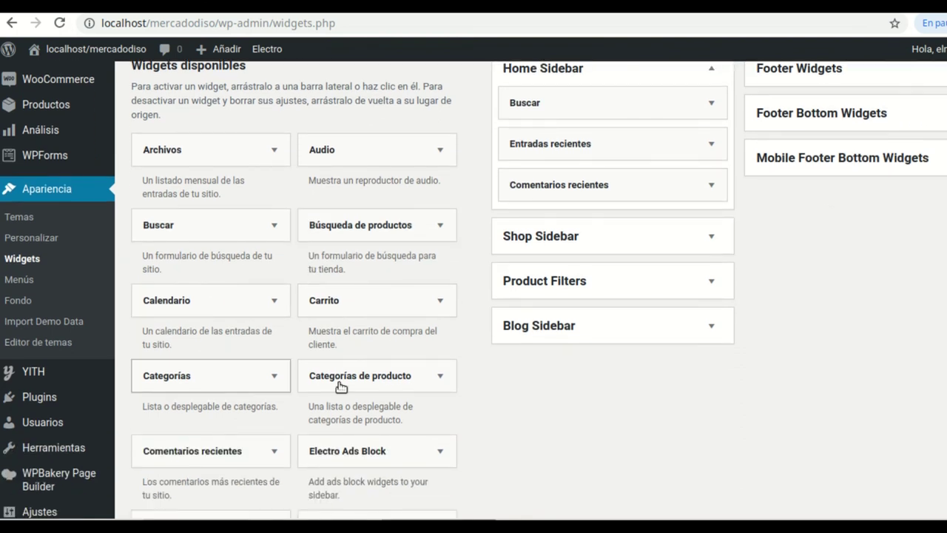
scroll(261, 299, "down", 1)
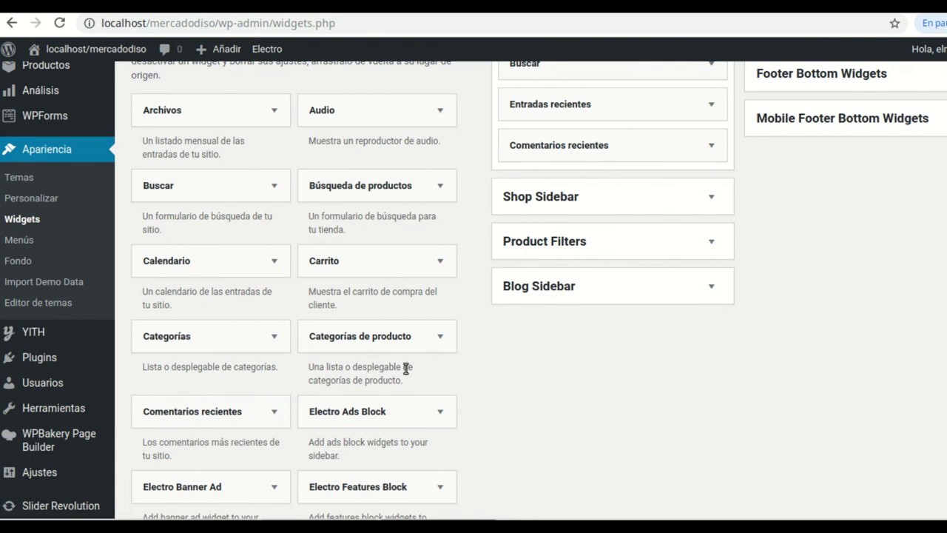
Add the Categorías de producto widget to the Footer Bottom Widgets area
left_click(440, 338)
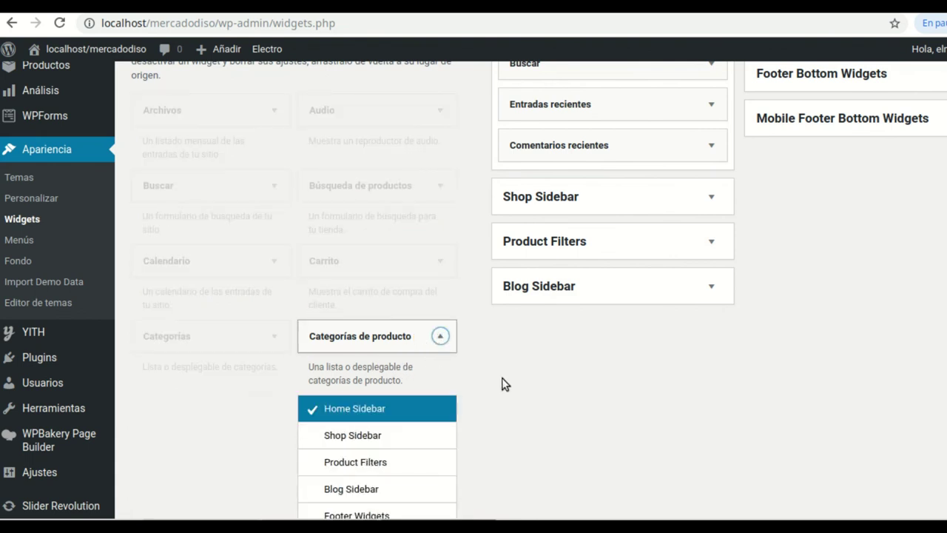
scroll(444, 318, "down", 1)
scroll(436, 296, "down", 2)
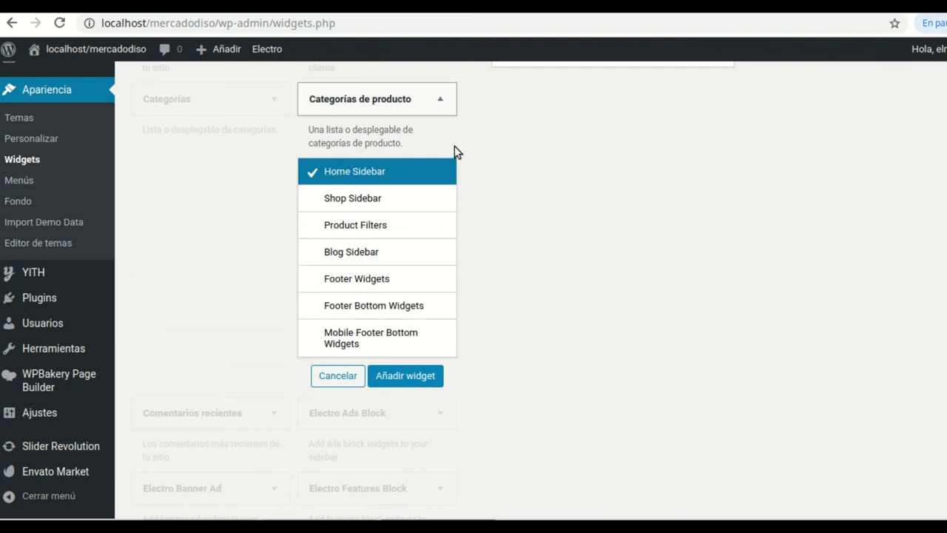
left_click(439, 104)
double_click(440, 104)
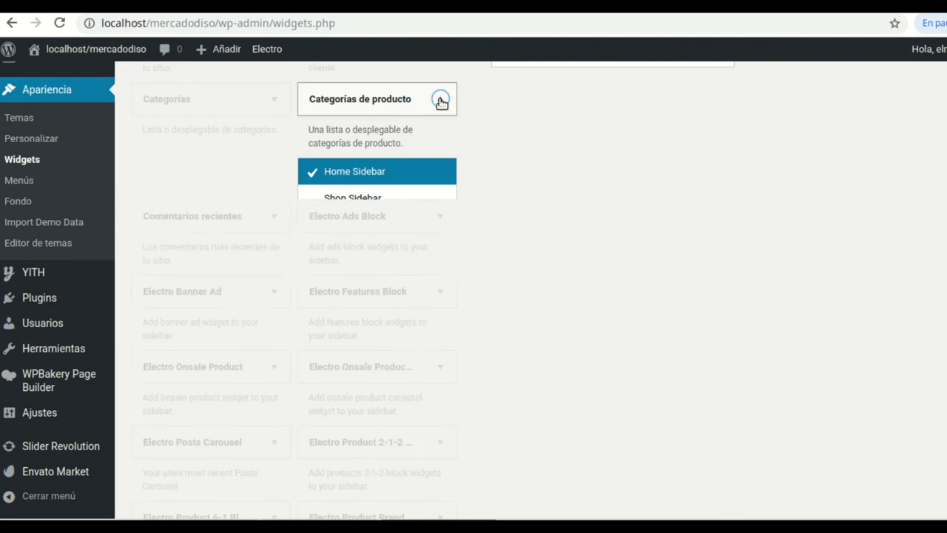
left_click(439, 104)
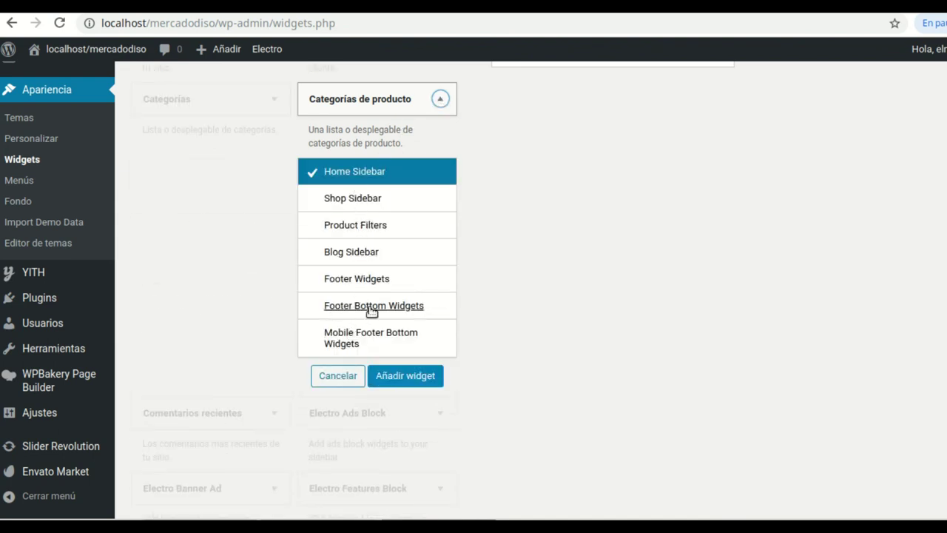
left_click(371, 309)
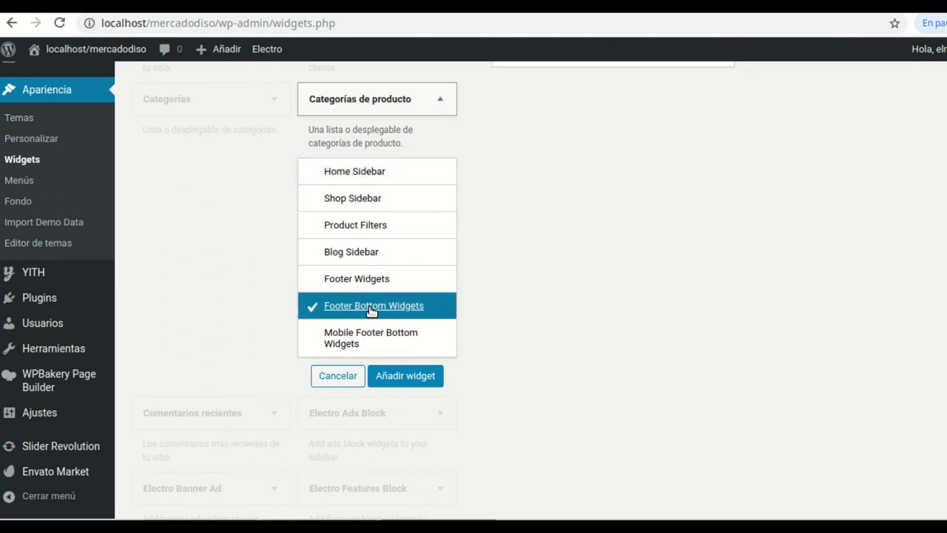
left_click(405, 376)
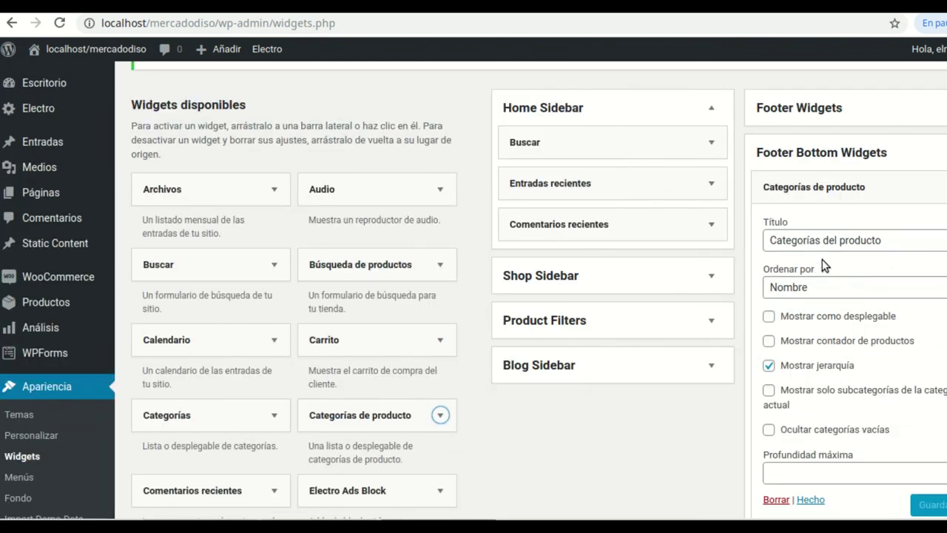
Keep the widget's order as Nombre with hierarchy shown and save it as 'Categorías del producto'
scroll(814, 334, "down", 1)
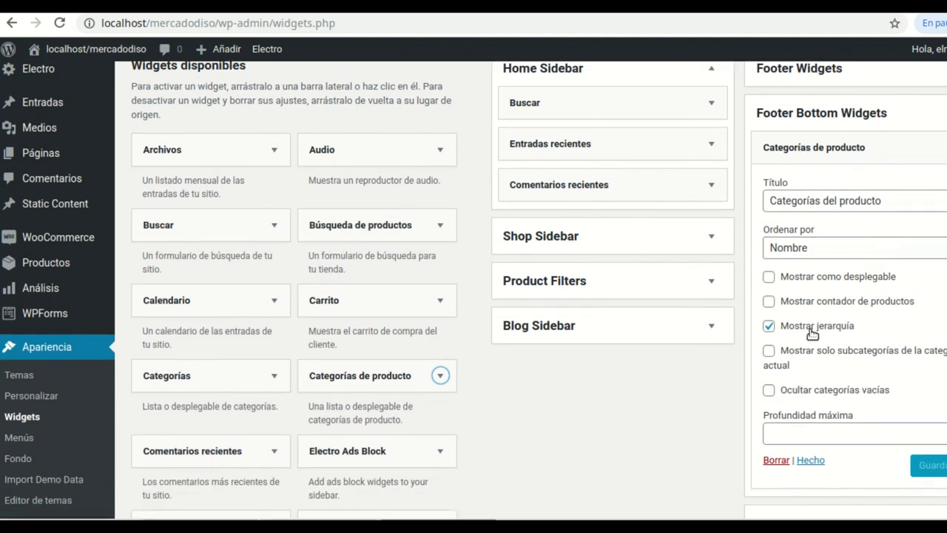
scroll(869, 351, "down", 1)
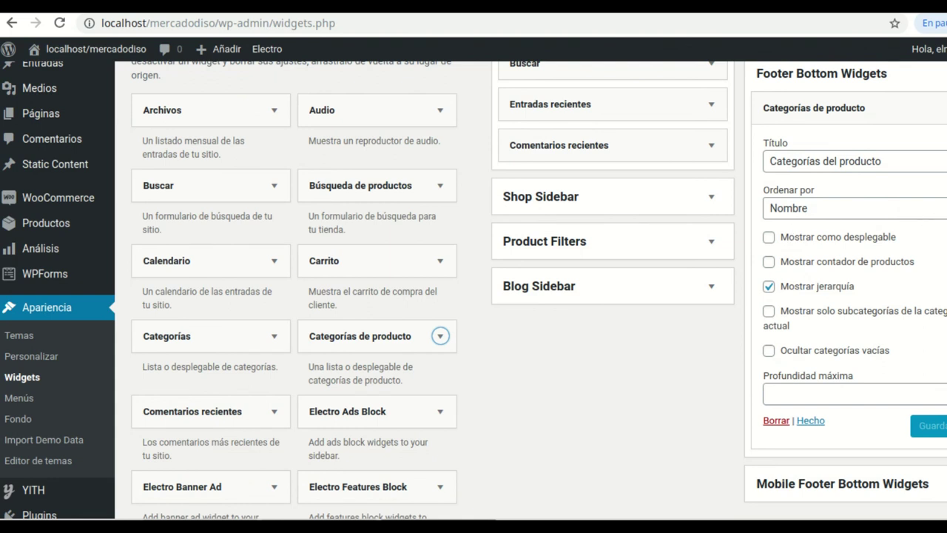
left_click(851, 208)
key("Escape")
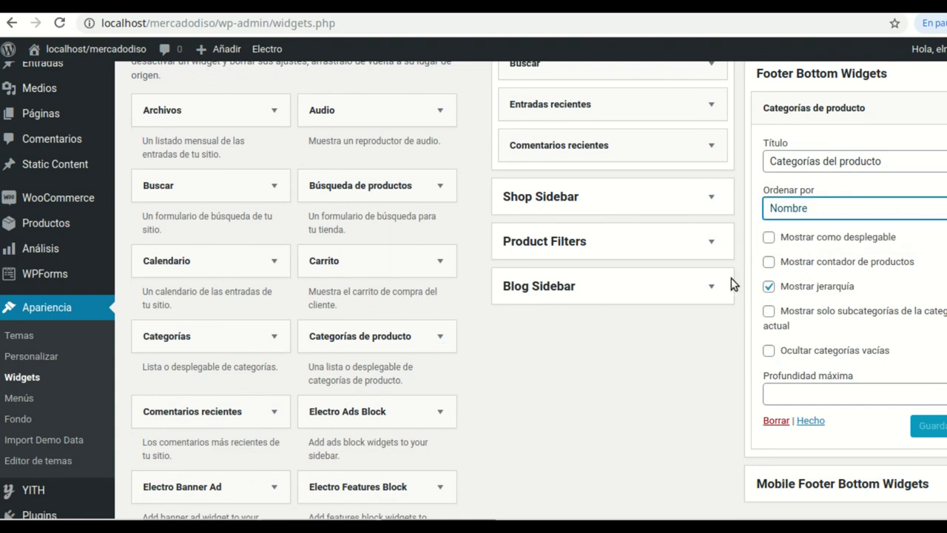
left_click(772, 250)
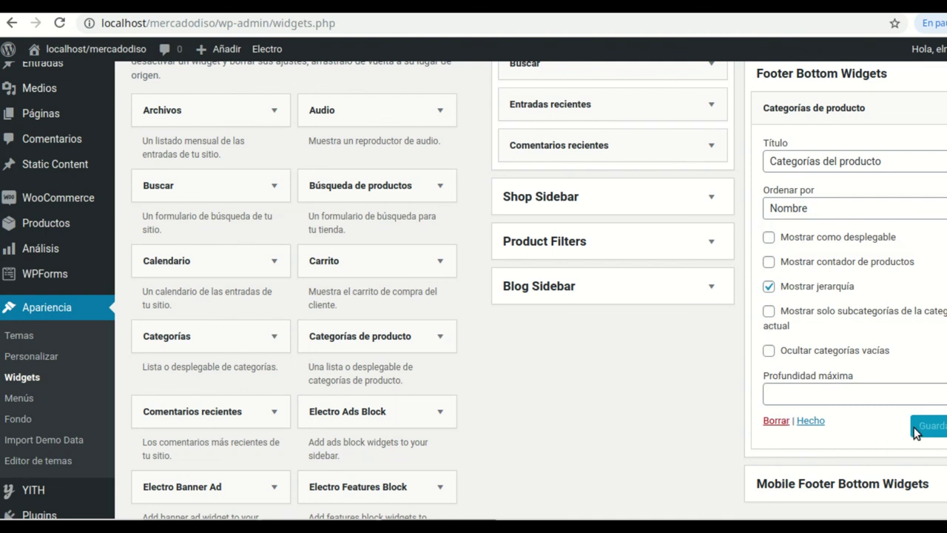
scroll(908, 382, "down", 1)
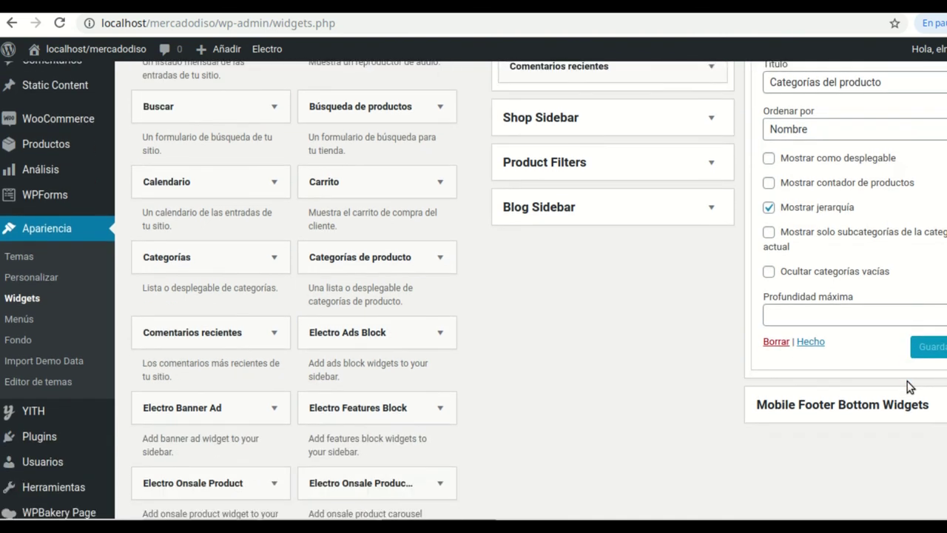
Add the Búsqueda de productos widget to the Footer Bottom Widgets area
scroll(907, 381, "up", 1)
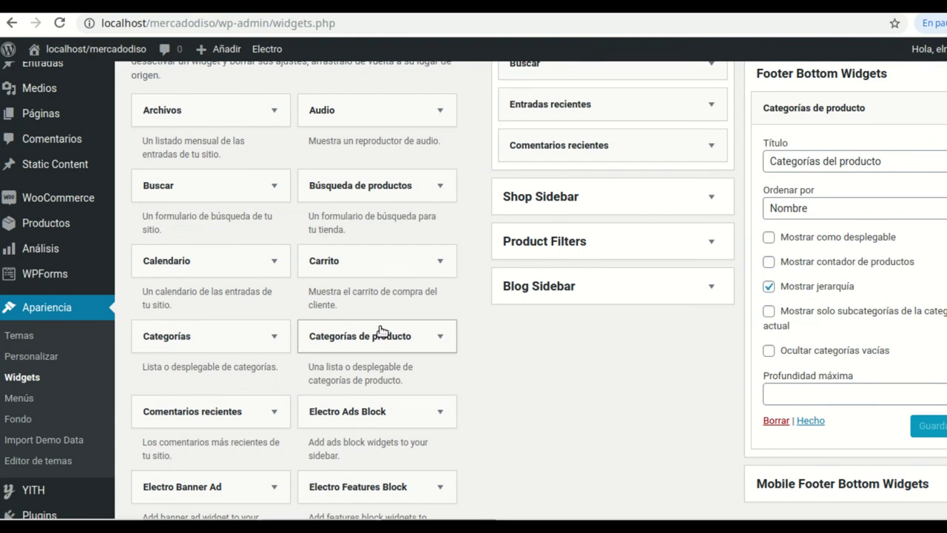
left_click(440, 186)
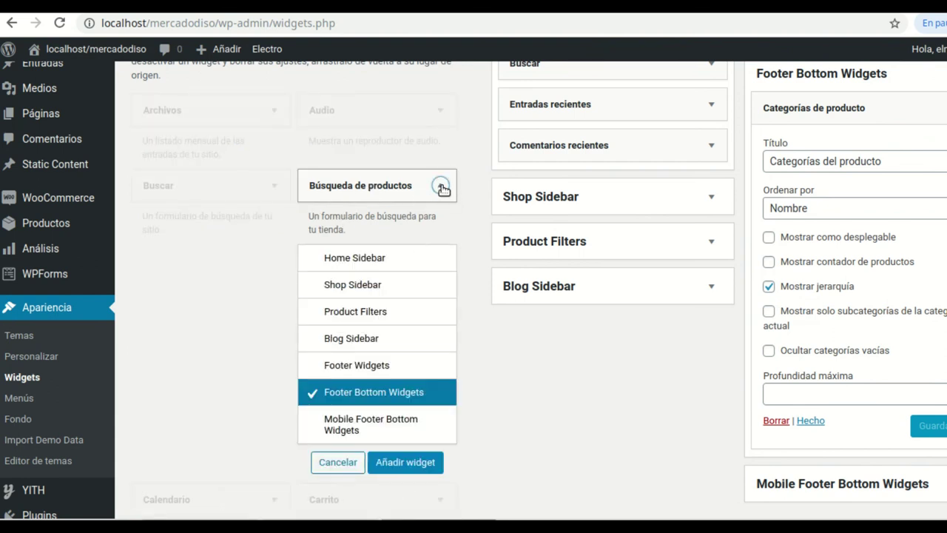
left_click(439, 185)
left_click(441, 186)
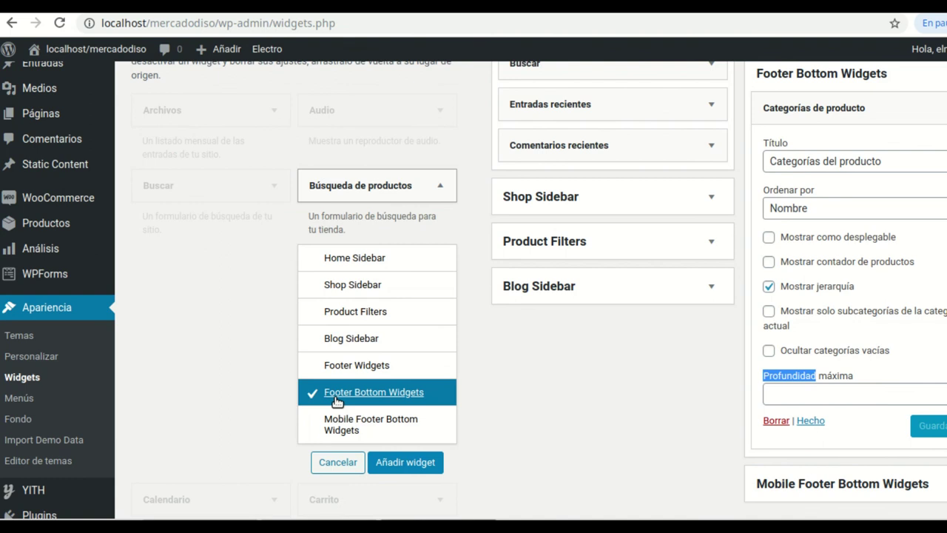
left_click(408, 462)
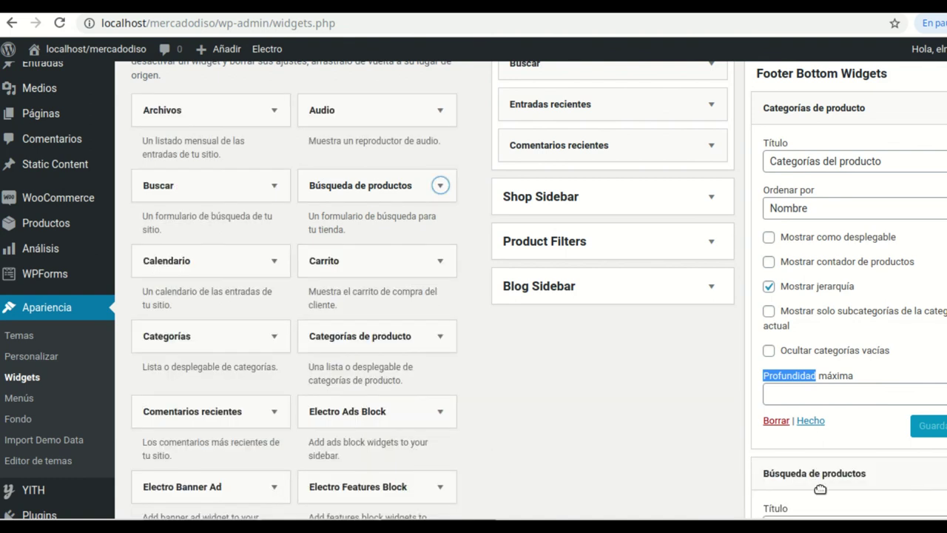
Title the search widget 'Buscar producto', save it, and switch to the store's front page
scroll(820, 489, "down", 3)
left_click(799, 292)
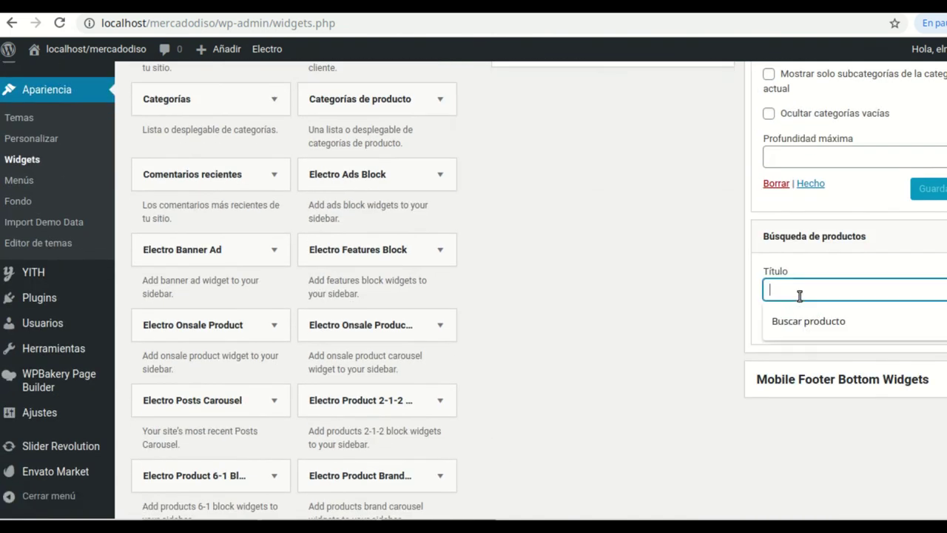
left_click(810, 319)
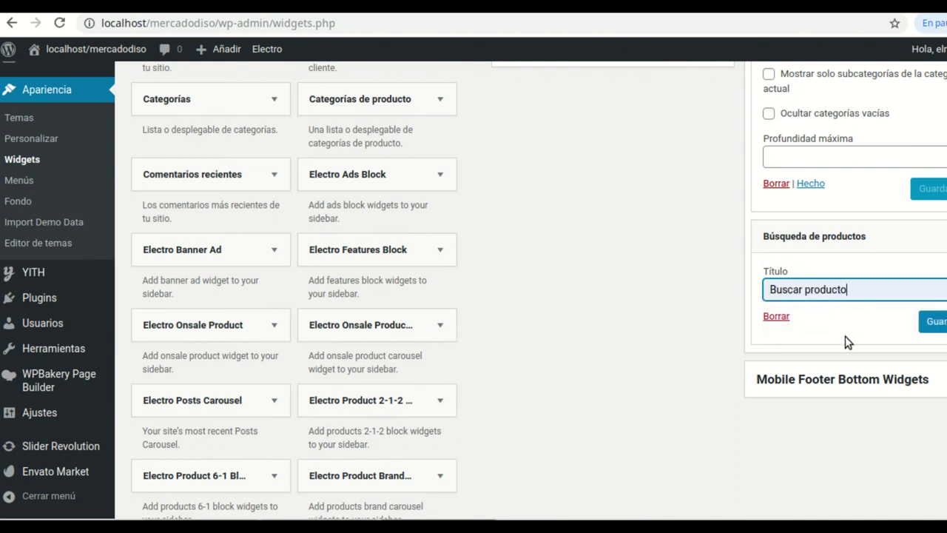
left_click(933, 322)
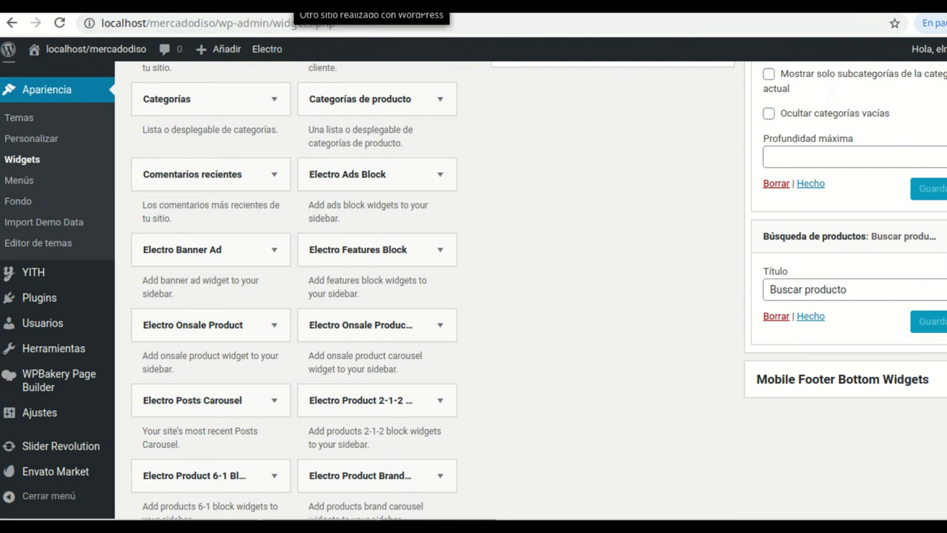
key("ctrl+Tab")
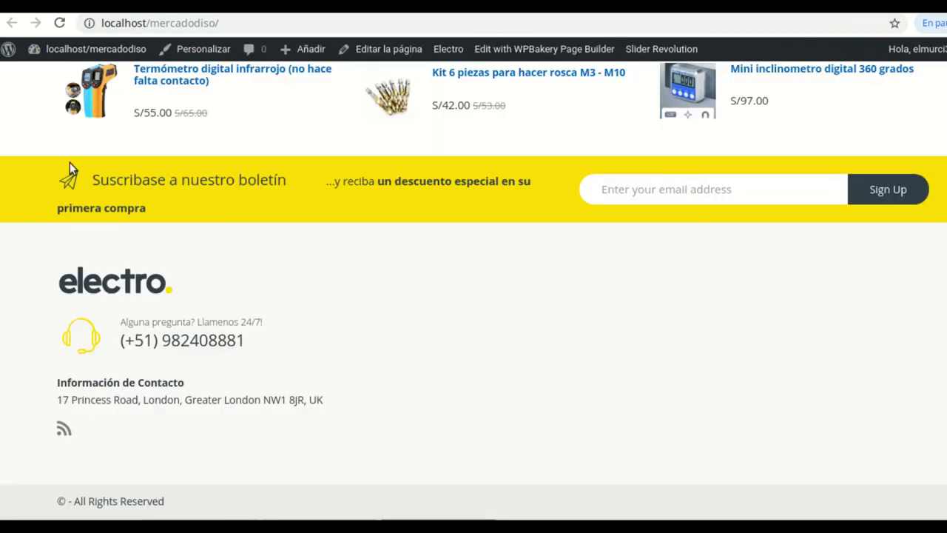
Reload the localhost/mercadodiso front page and close the extra tab
left_click(60, 26)
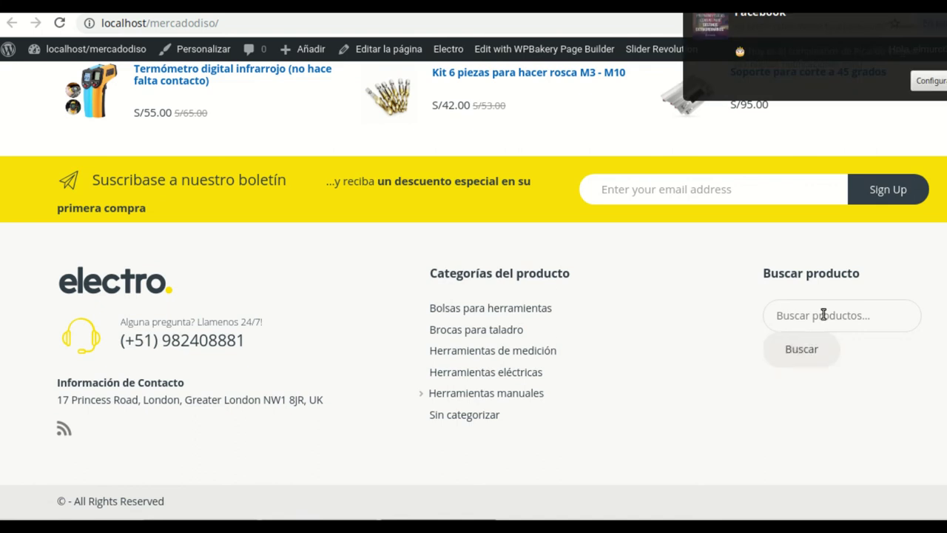
left_click(819, 50)
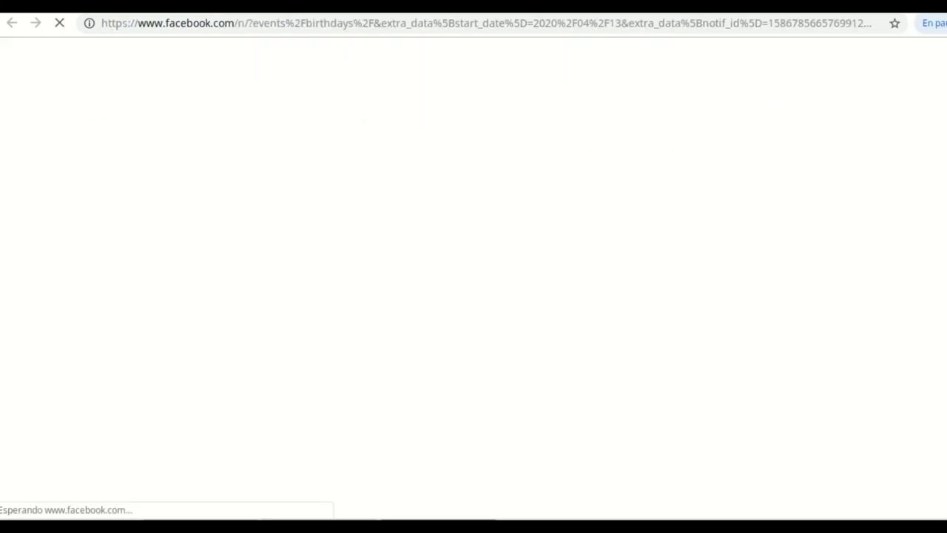
key("ctrl+w")
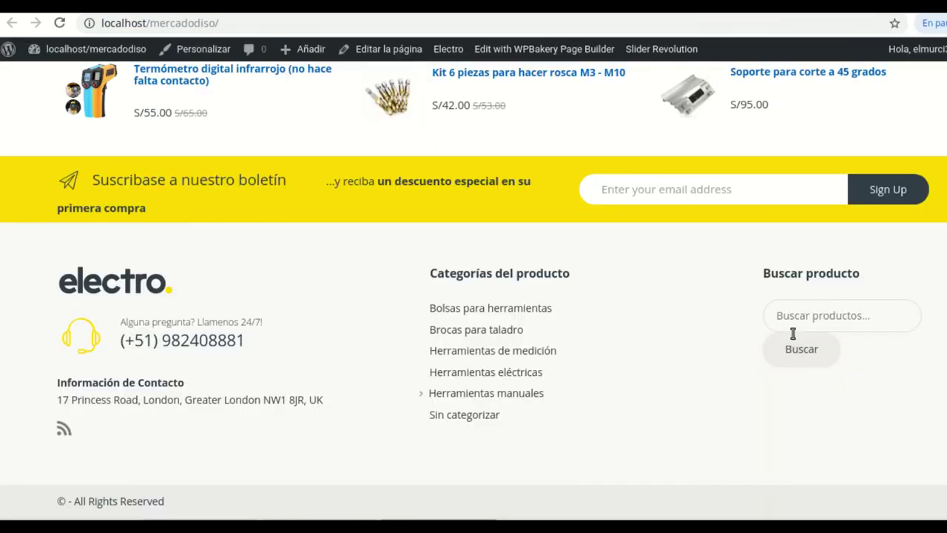
Check the footer's Categorías del producto list and Buscar producto box, then return to the top
scroll(611, 375, "up", 1)
scroll(628, 370, "down", 1)
scroll(648, 397, "up", 1)
scroll(736, 399, "down", 1)
scroll(731, 397, "up", 10)
scroll(732, 371, "up", 15)
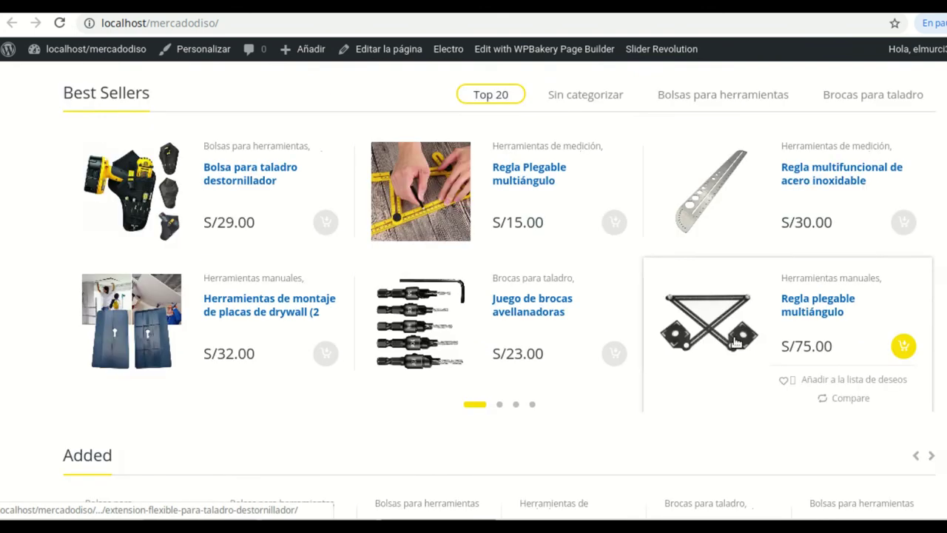
scroll(716, 292, "up", 15)
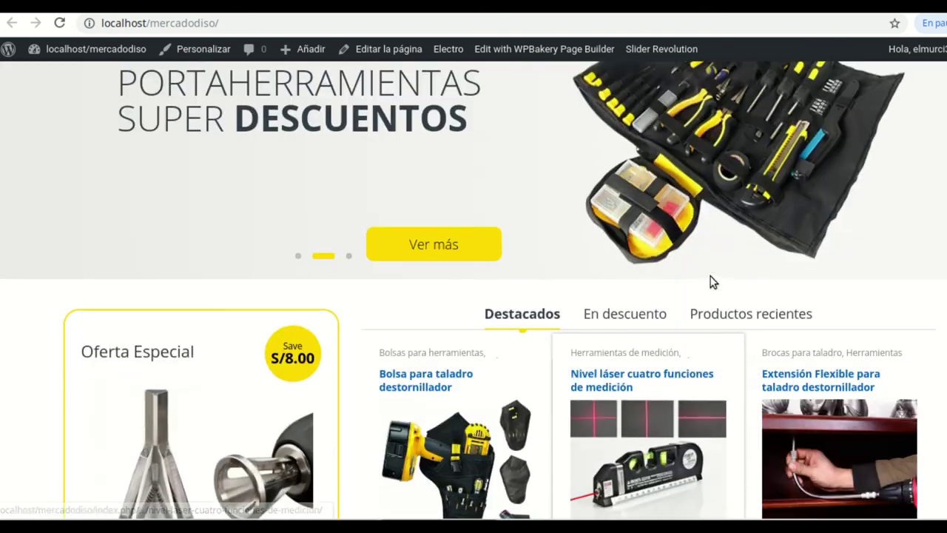
scroll(601, 294, "down", 1)
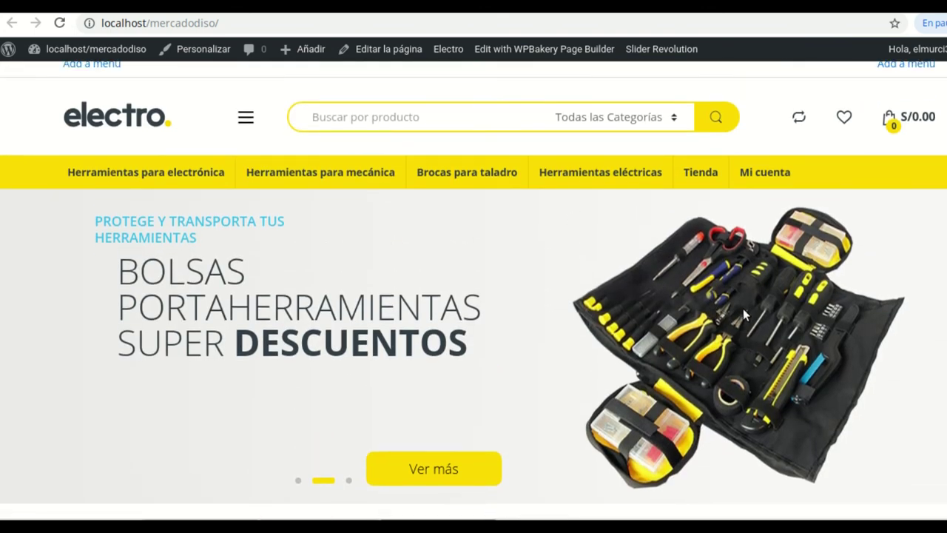
scroll(739, 313, "up", 1)
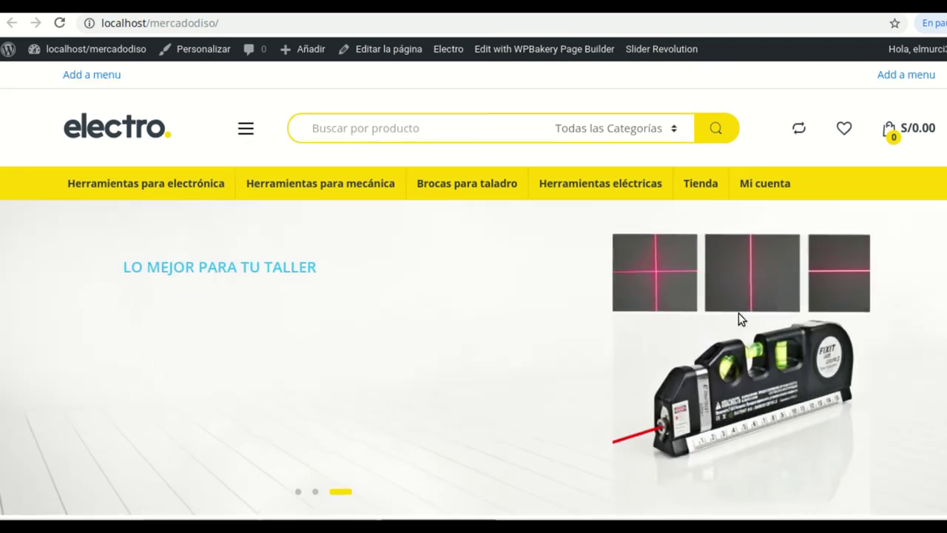